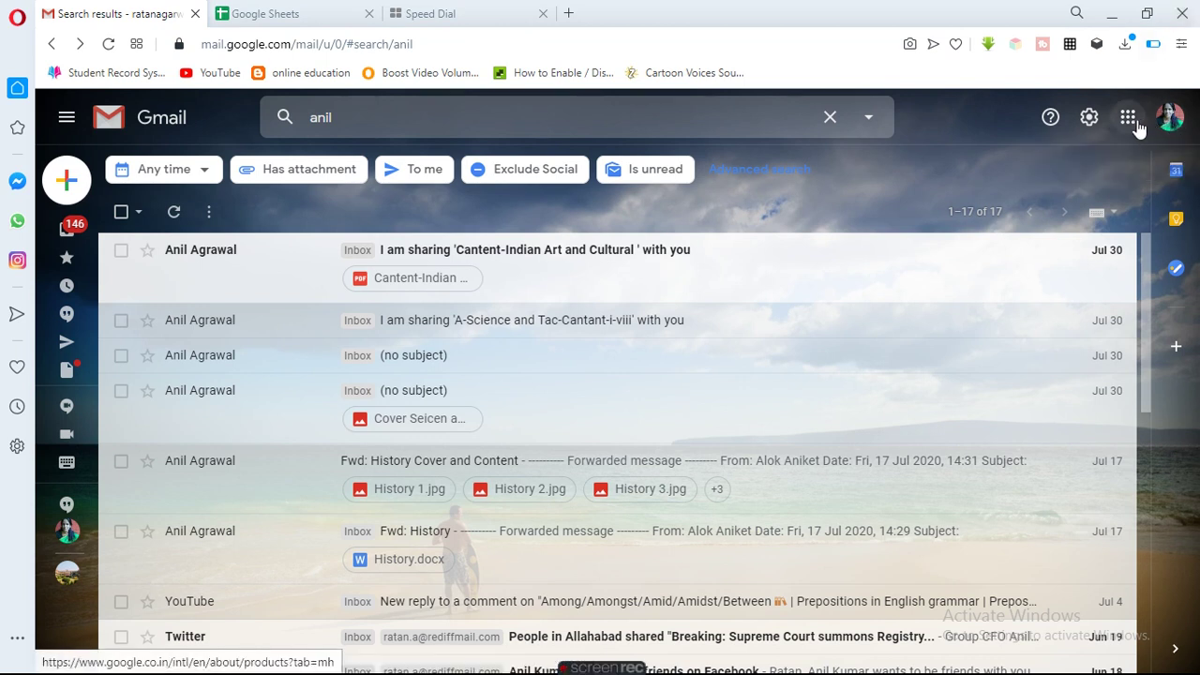
Step: Launch Google Sheets in a new tab from Gmail's Google apps panel
{"action": "left_click", "coordinate": [1129, 125]}
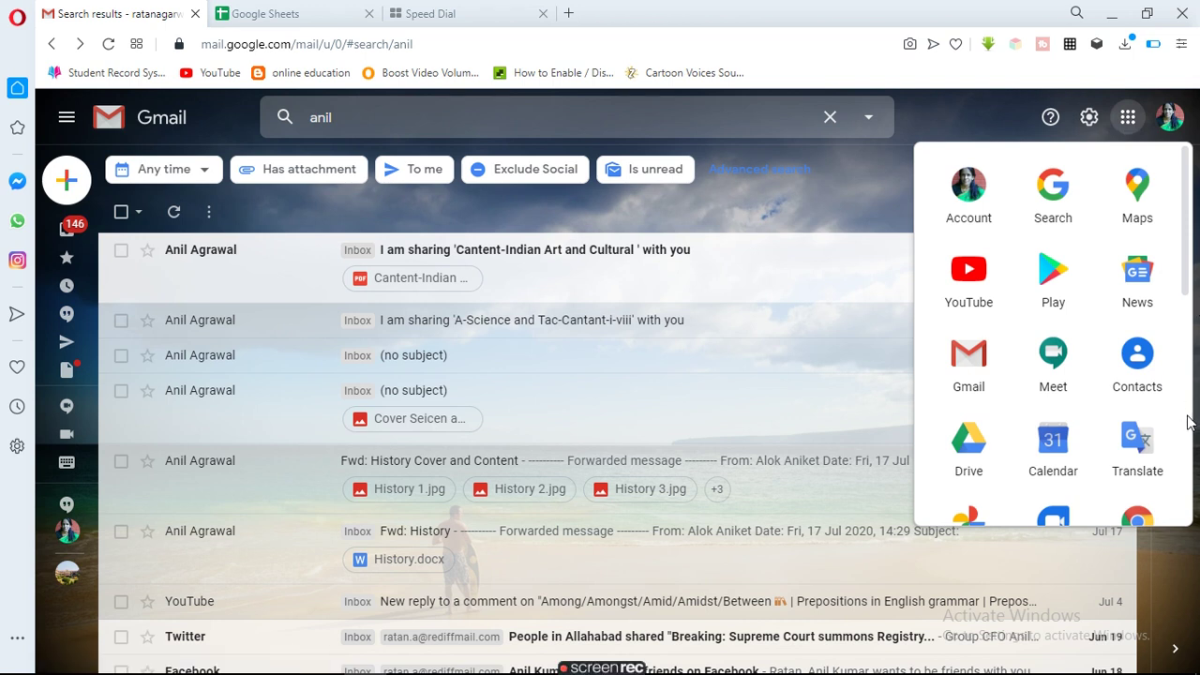
{"action": "scroll", "coordinate": [1188, 422], "scroll_direction": "down", "scroll_amount": 3}
{"action": "left_click_drag", "start_coordinate": [1188, 422], "coordinate": [1191, 515]}
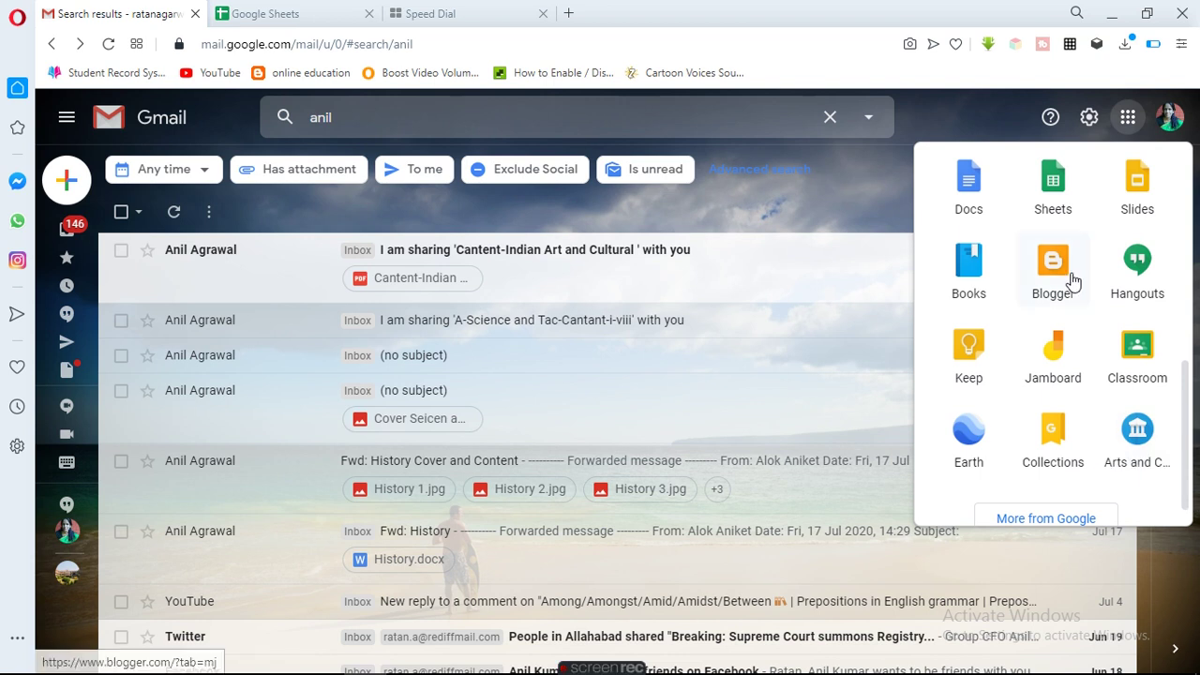
{"action": "left_click", "coordinate": [1051, 205]}
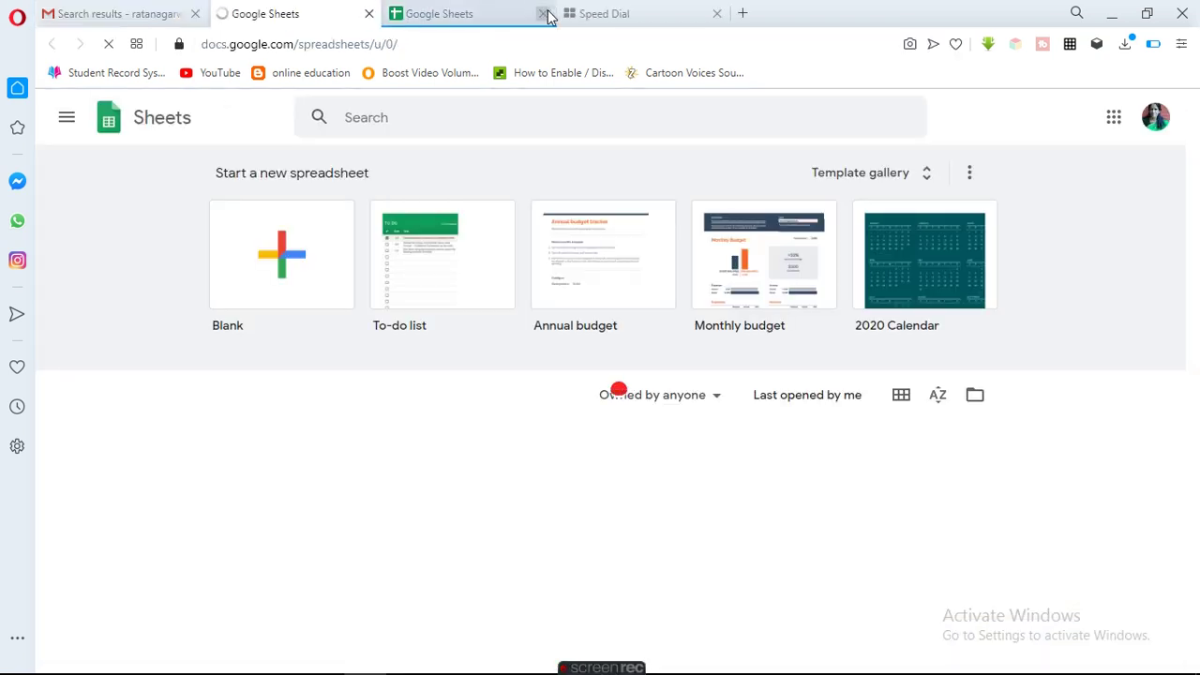
Step: Close the duplicate Sheets tab, start a blank spreadsheet, and close the Speed Dial tab
{"action": "left_click", "coordinate": [543, 14]}
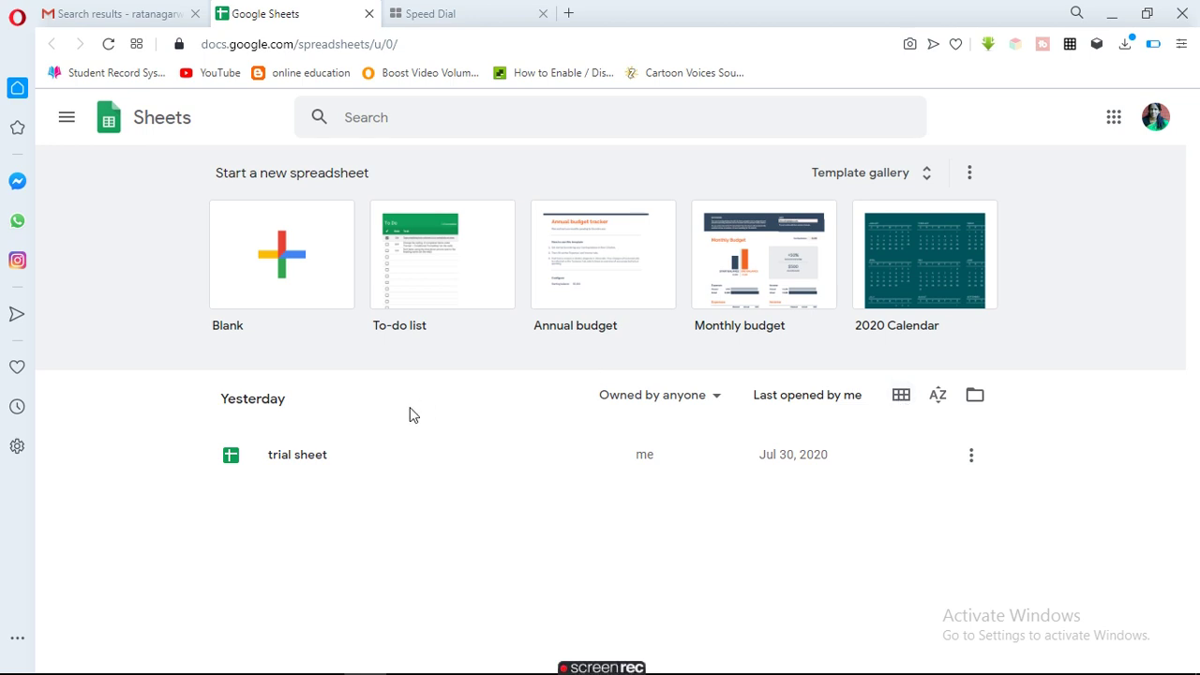
{"action": "left_click", "coordinate": [283, 257]}
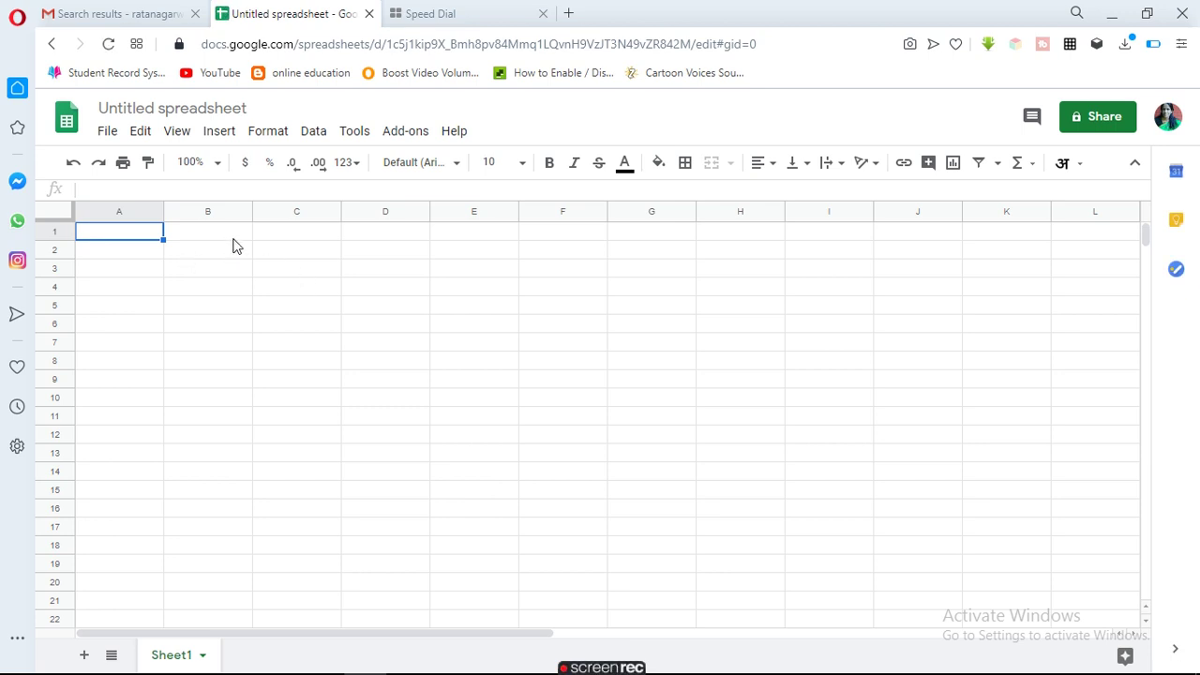
{"action": "left_click", "coordinate": [543, 15]}
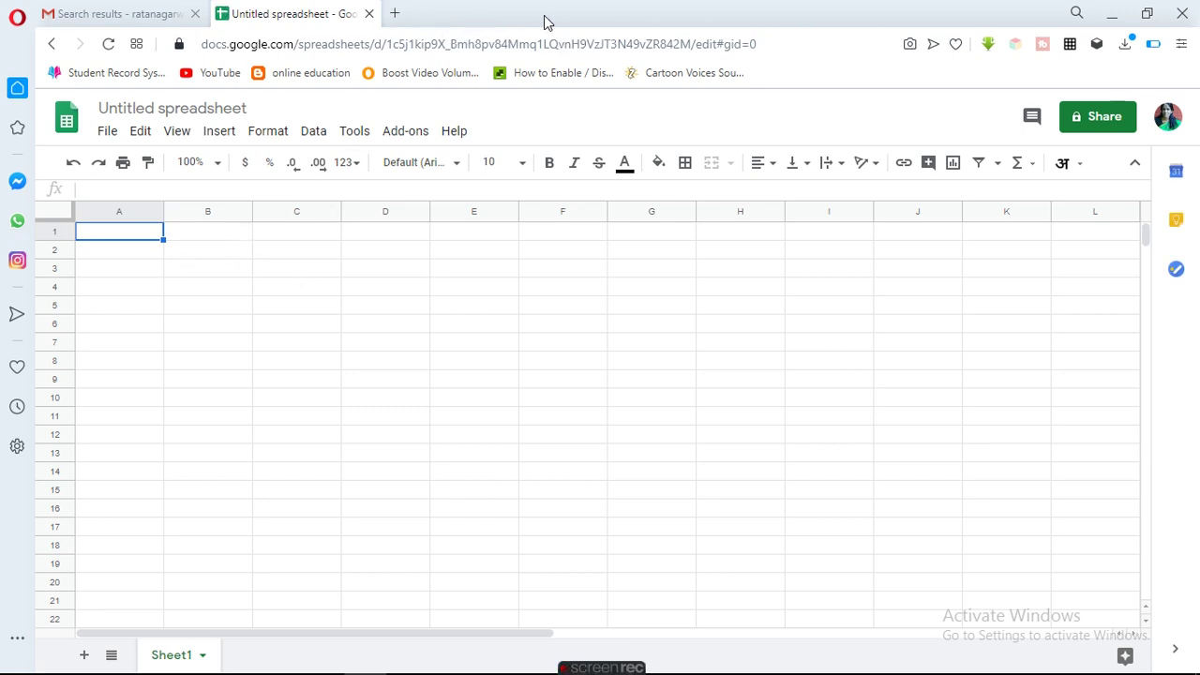
{"action": "left_click", "coordinate": [394, 14]}
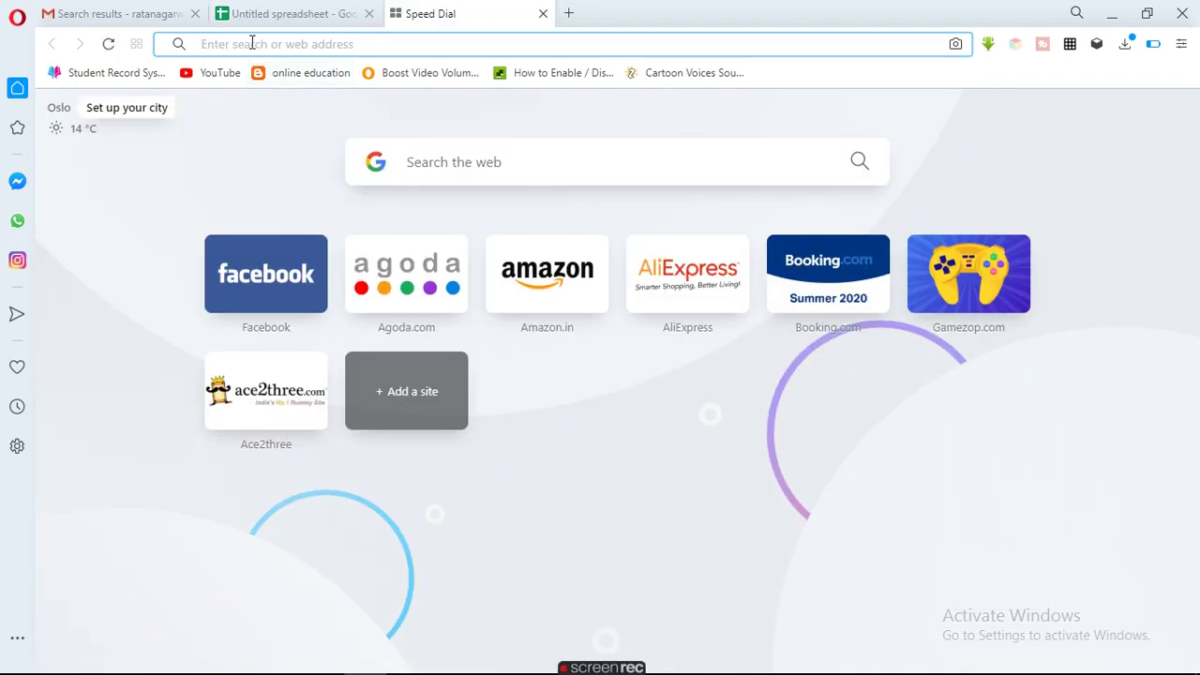
Step: Search the web for 'google sheet' and go to Google Sheets from its about page
{"action": "type", "text": "GOOGLE"}
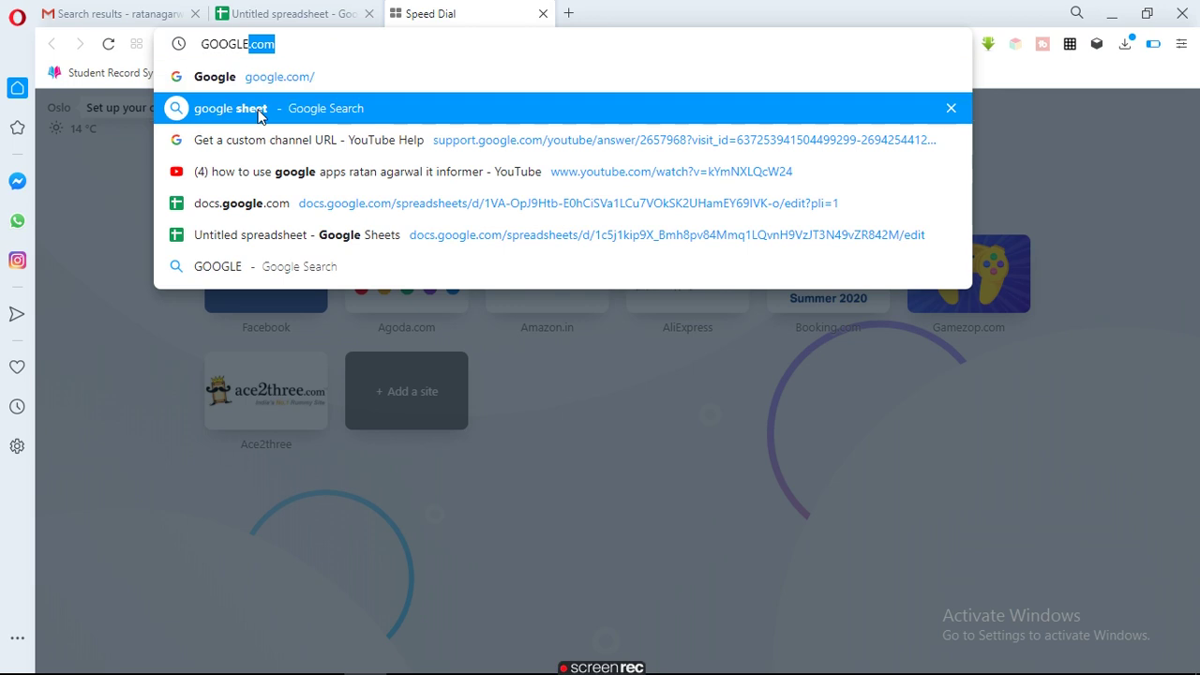
{"action": "left_click", "coordinate": [261, 110]}
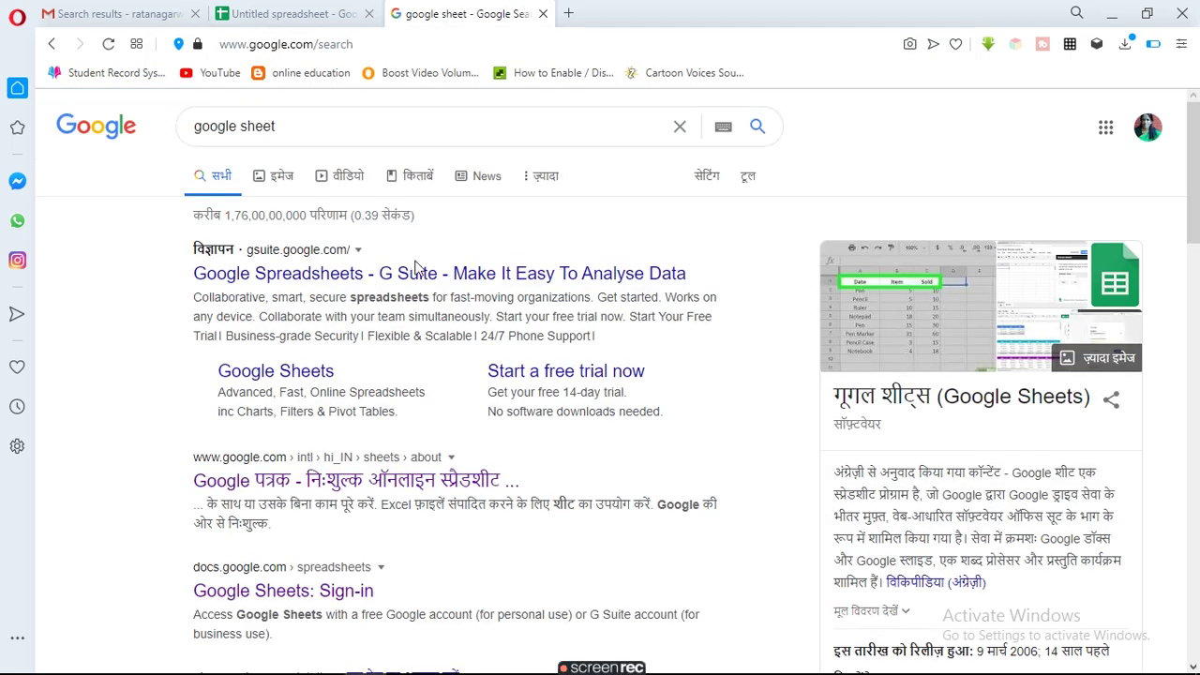
{"action": "left_click", "coordinate": [360, 481]}
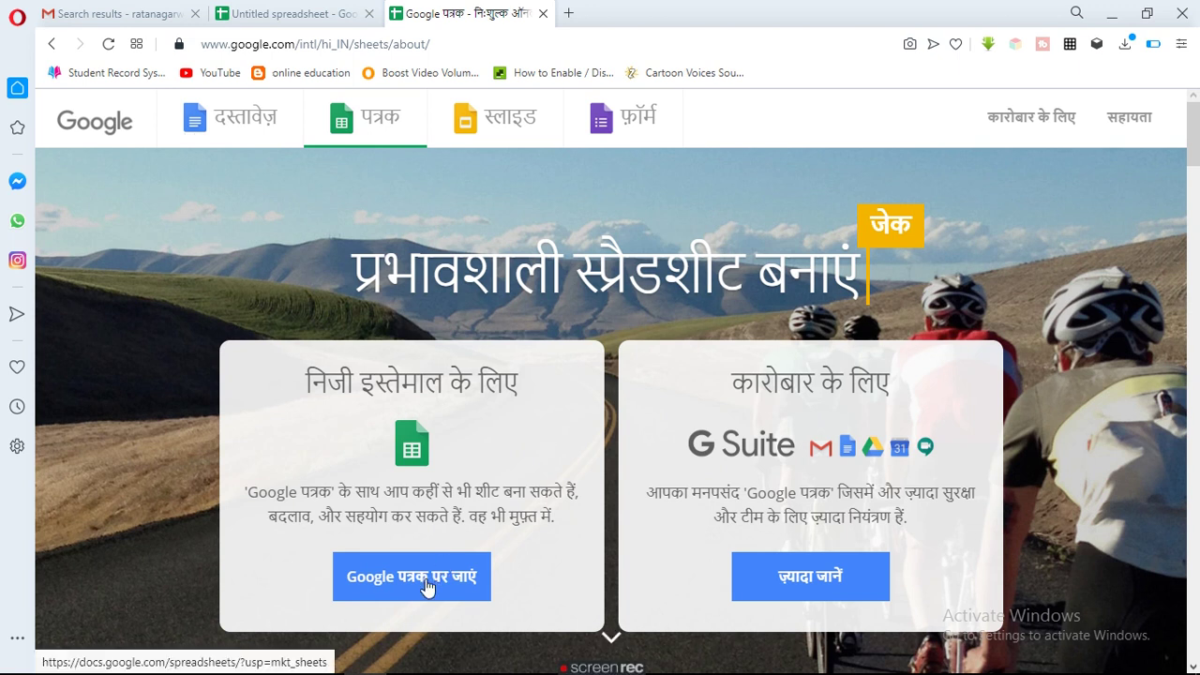
{"action": "left_click", "coordinate": [427, 587]}
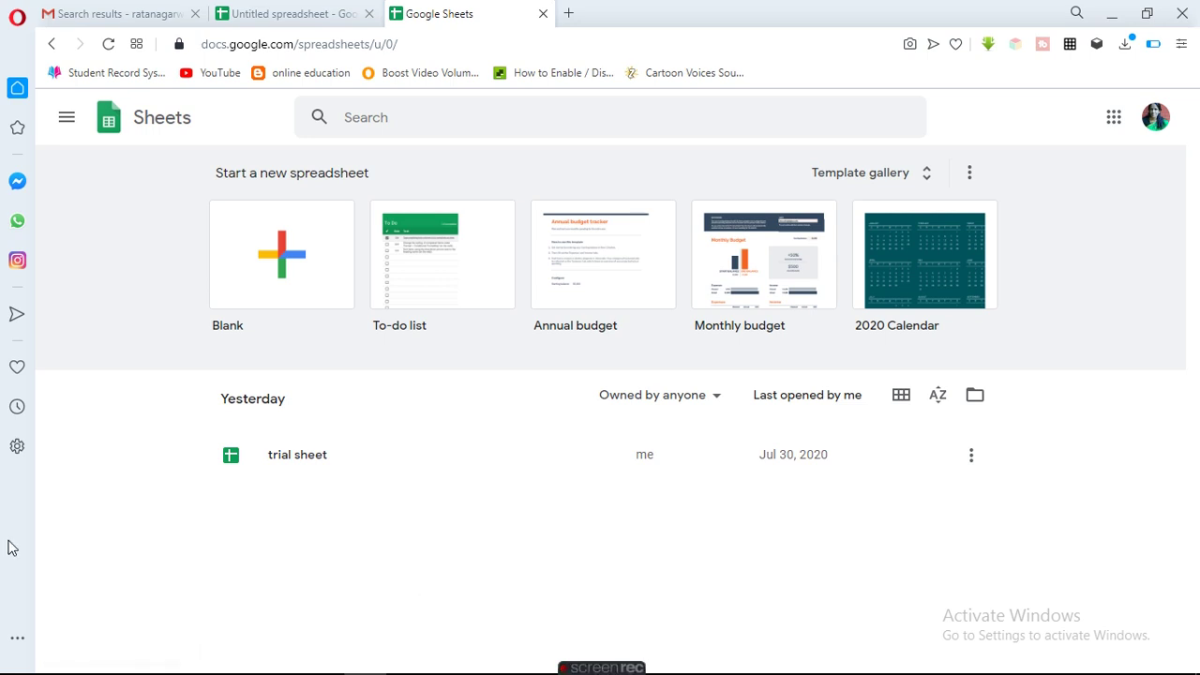
Step: Create a second blank spreadsheet, view the signed-in account, and return to the Gmail tab
{"action": "left_click", "coordinate": [304, 291]}
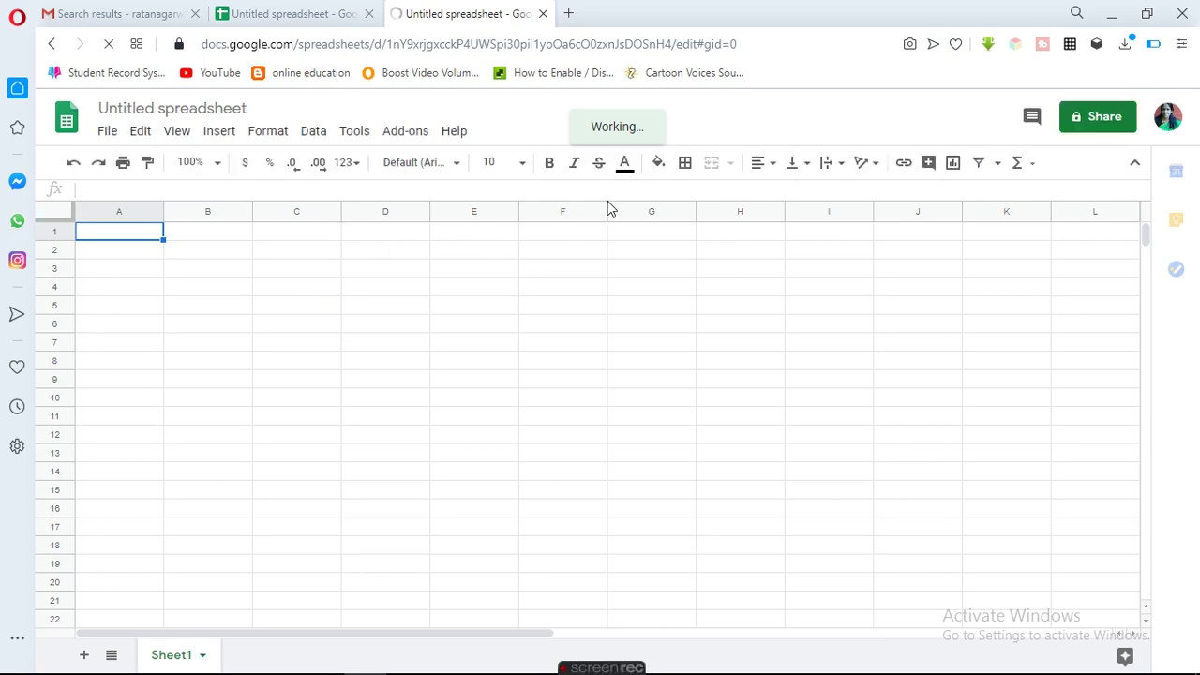
{"action": "left_click", "coordinate": [1171, 120]}
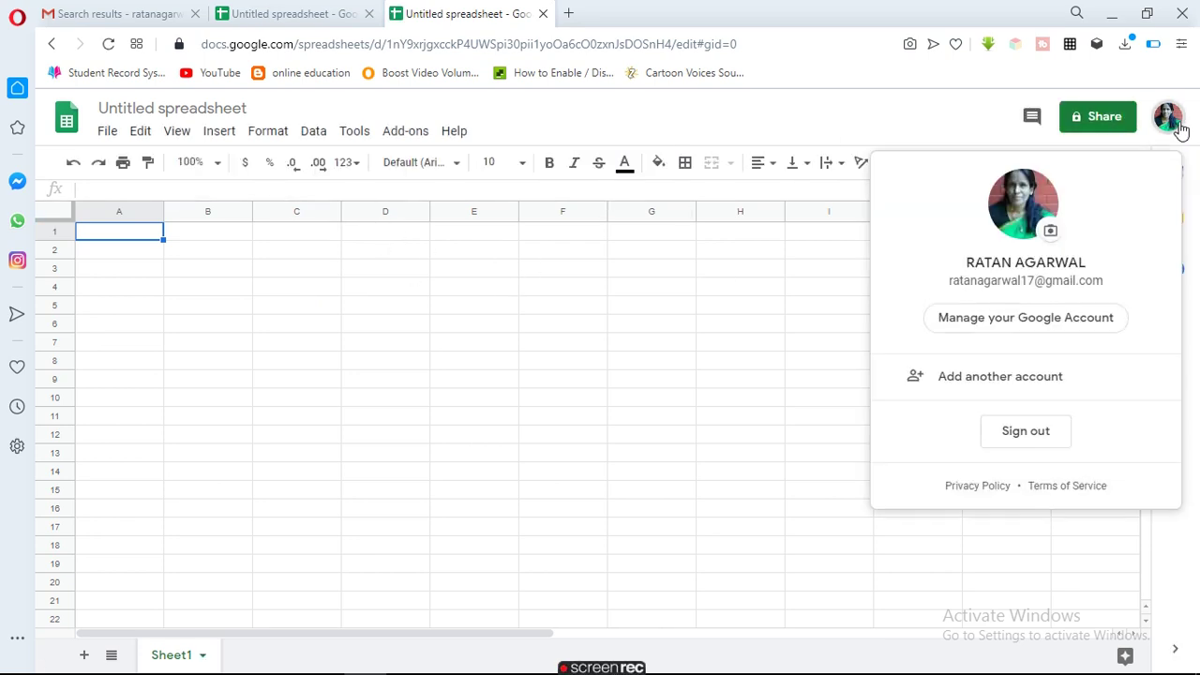
{"action": "left_click", "coordinate": [132, 11]}
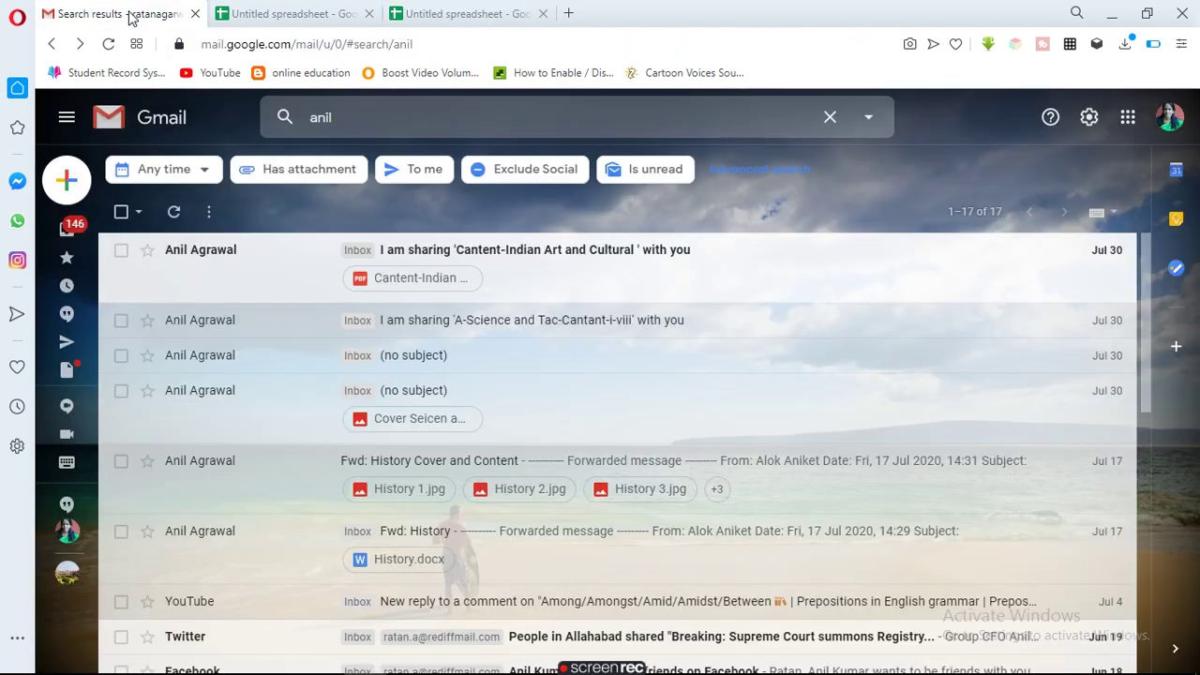
Step: Open Google Drive from Gmail's apps panel to show 'trial sheet' under Quick Access
{"action": "left_click", "coordinate": [1128, 117]}
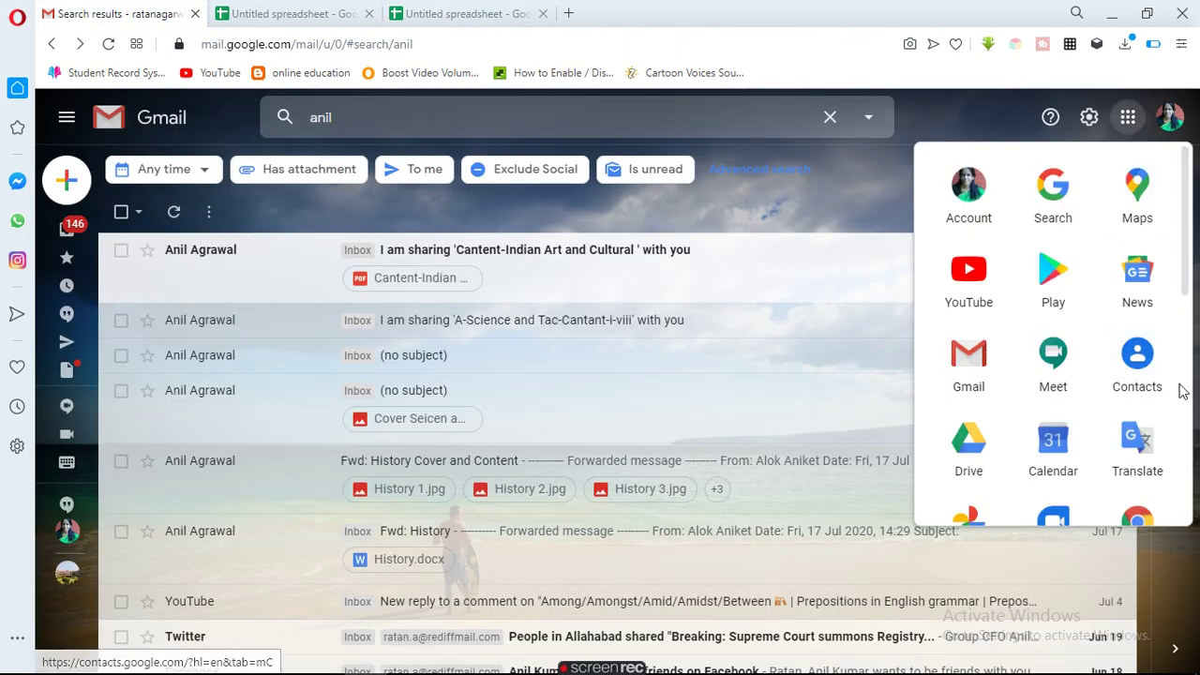
{"action": "left_click", "coordinate": [1188, 416]}
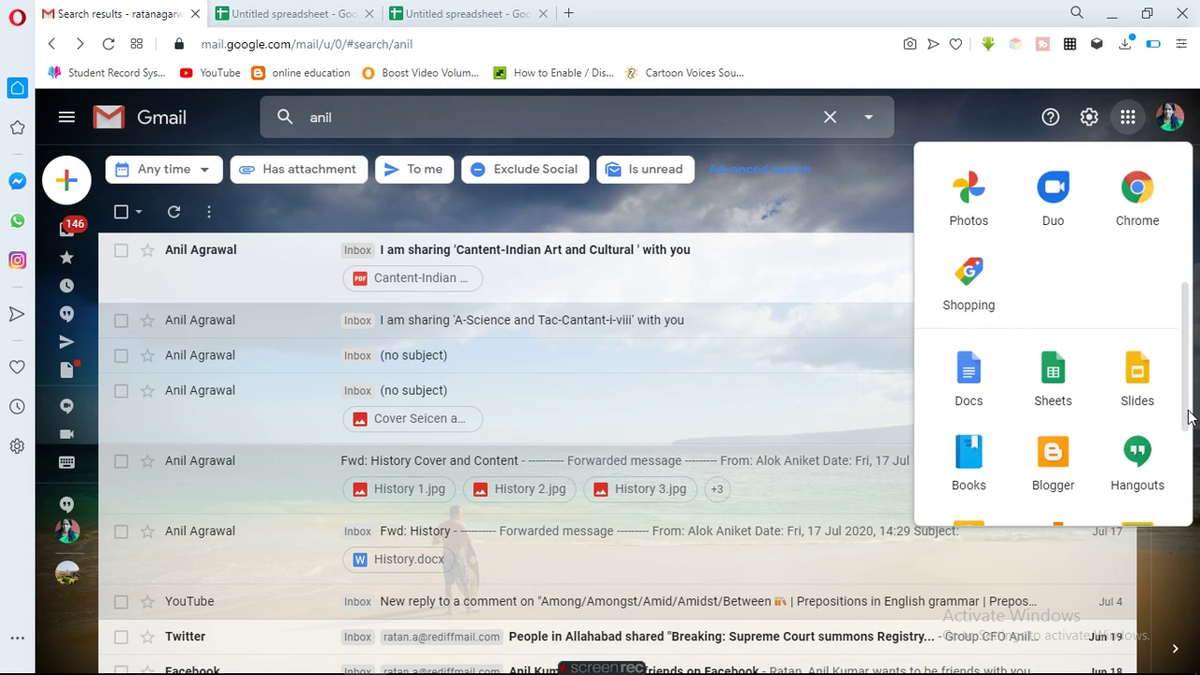
{"action": "mouse_move", "coordinate": [1189, 410]}
{"action": "left_mouse_down"}
{"action": "mouse_move", "coordinate": [1195, 425]}
{"action": "mouse_move", "coordinate": [1195, 312]}
{"action": "left_mouse_up"}
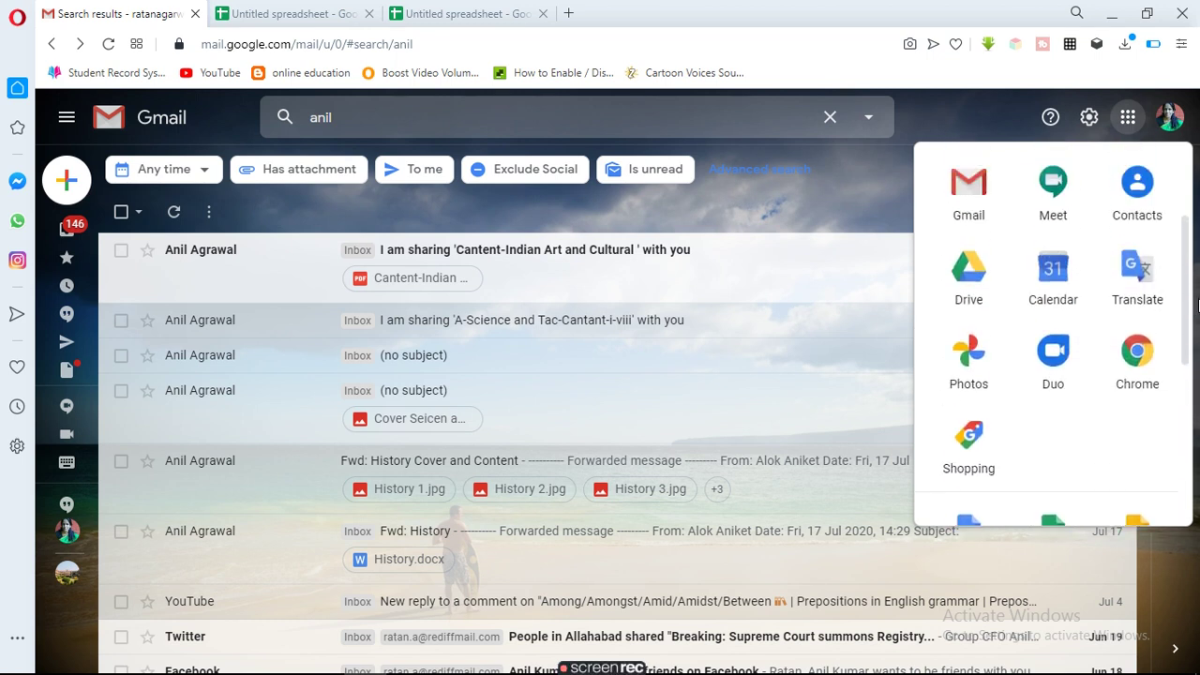
{"action": "left_click", "coordinate": [965, 286]}
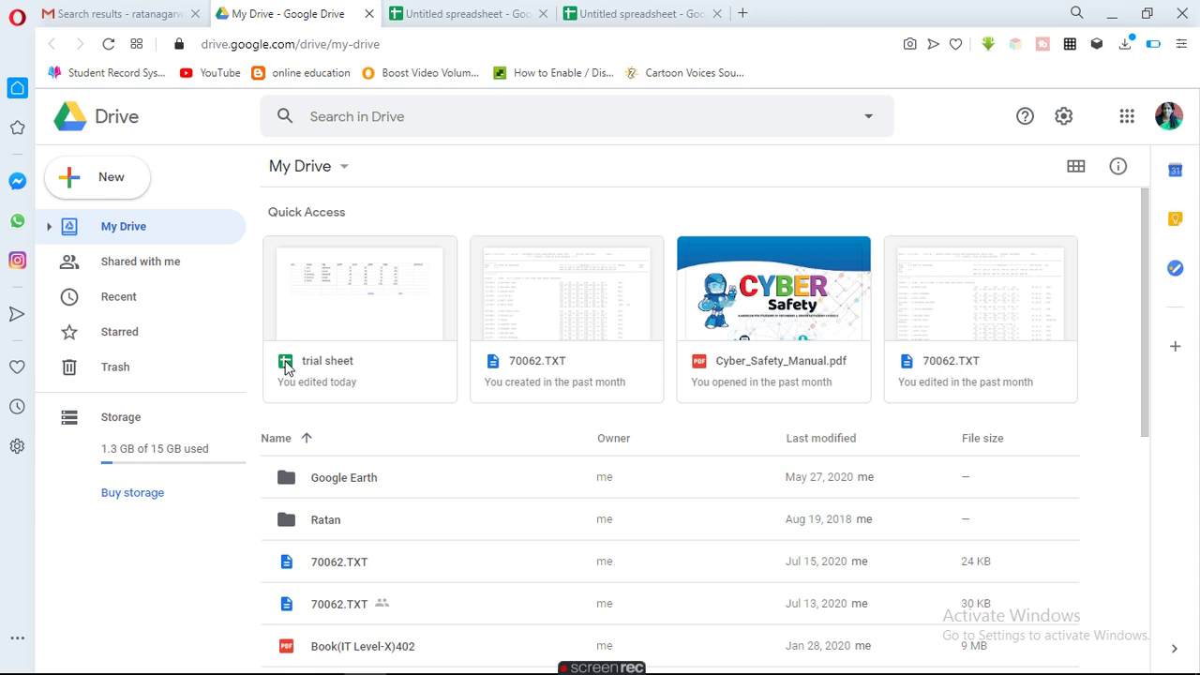
Step: Open 'trial sheet' and fill totals G2:G6 with =SUM(D2:F2) copied down
{"action": "double_click", "coordinate": [322, 316]}
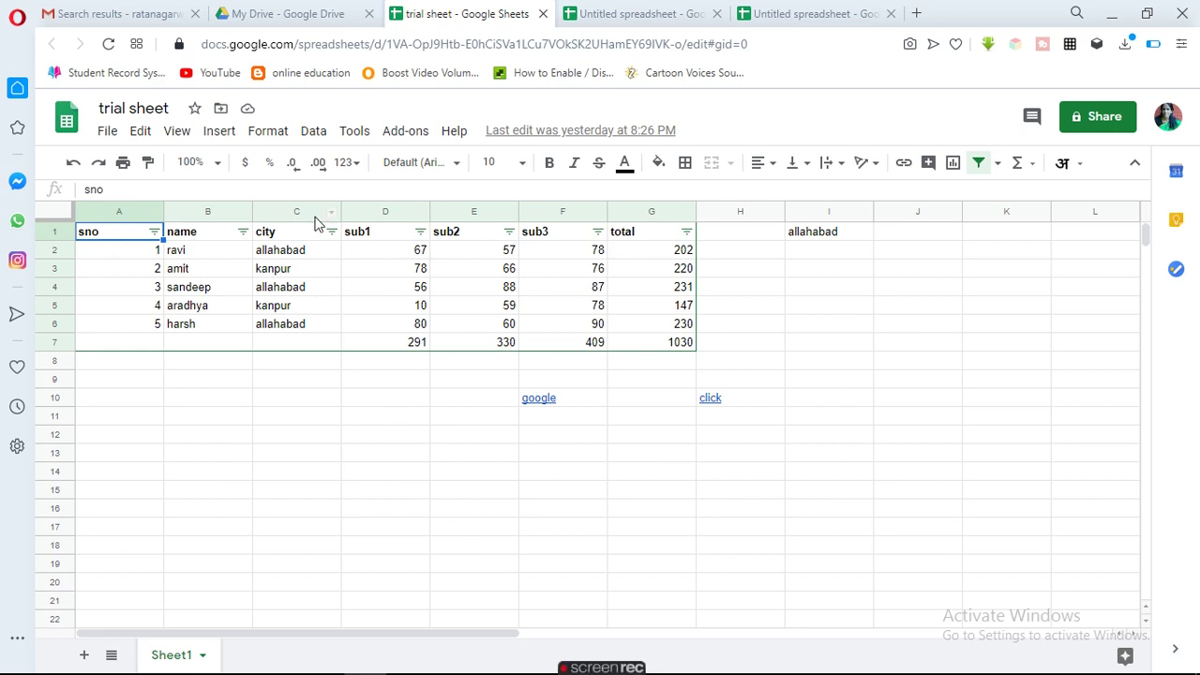
{"action": "left_click", "coordinate": [677, 255]}
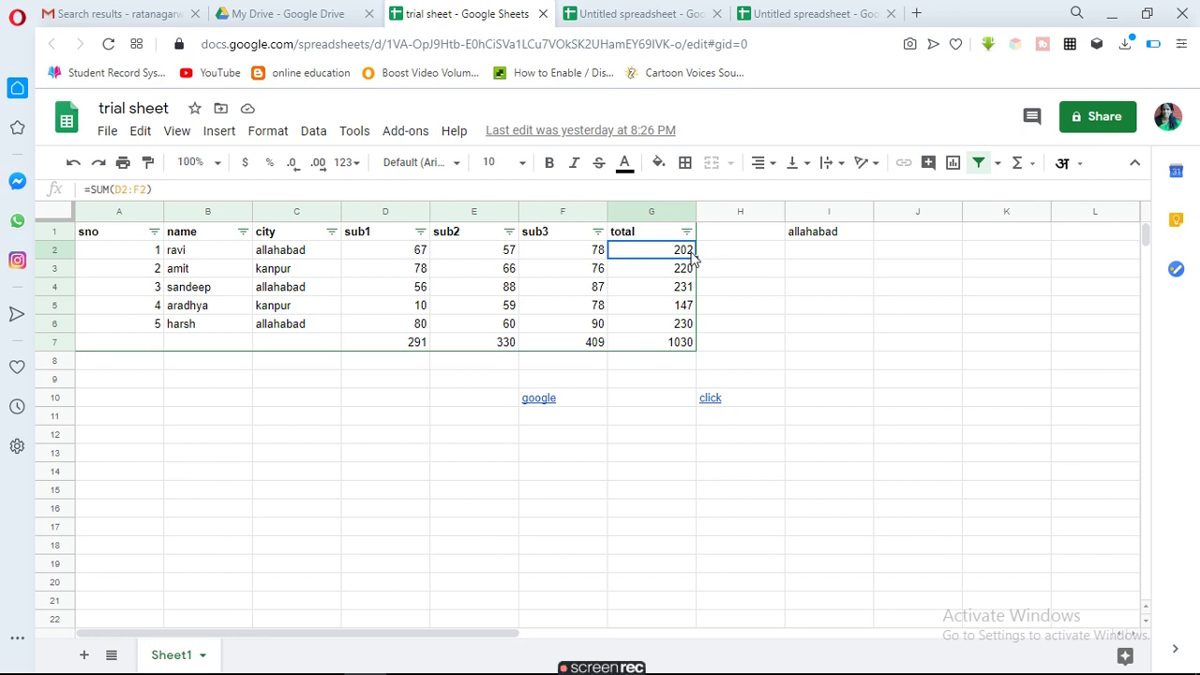
{"action": "left_click", "coordinate": [1020, 167]}
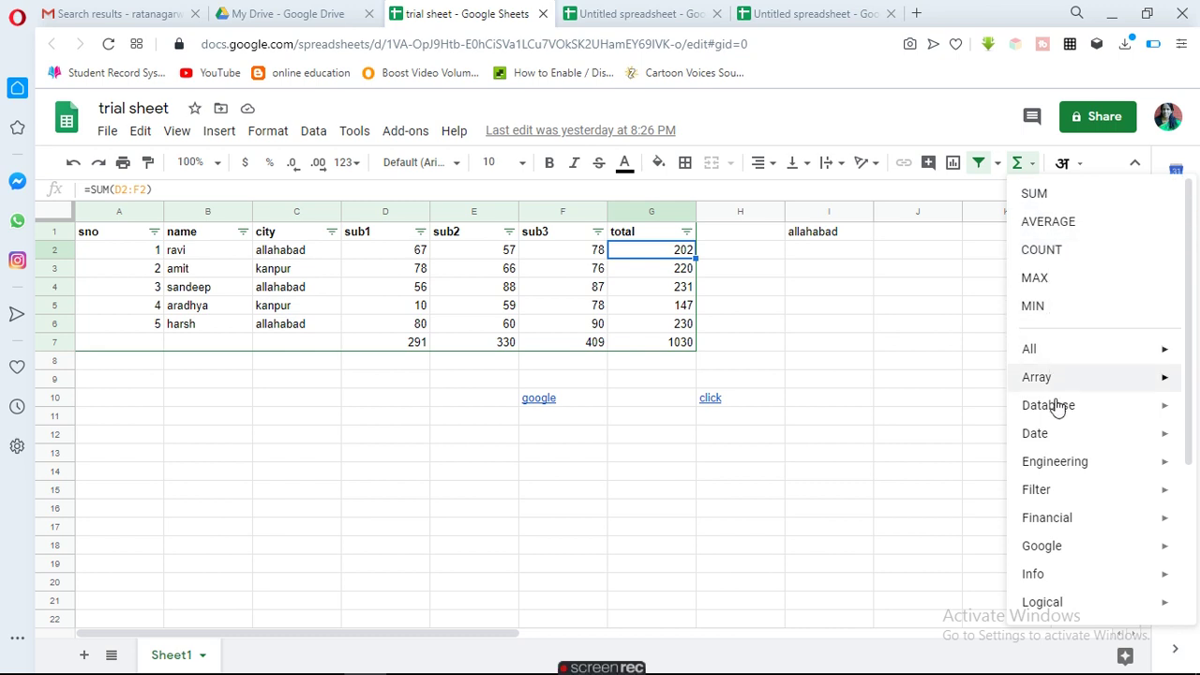
{"action": "mouse_move", "coordinate": [1078, 434]}
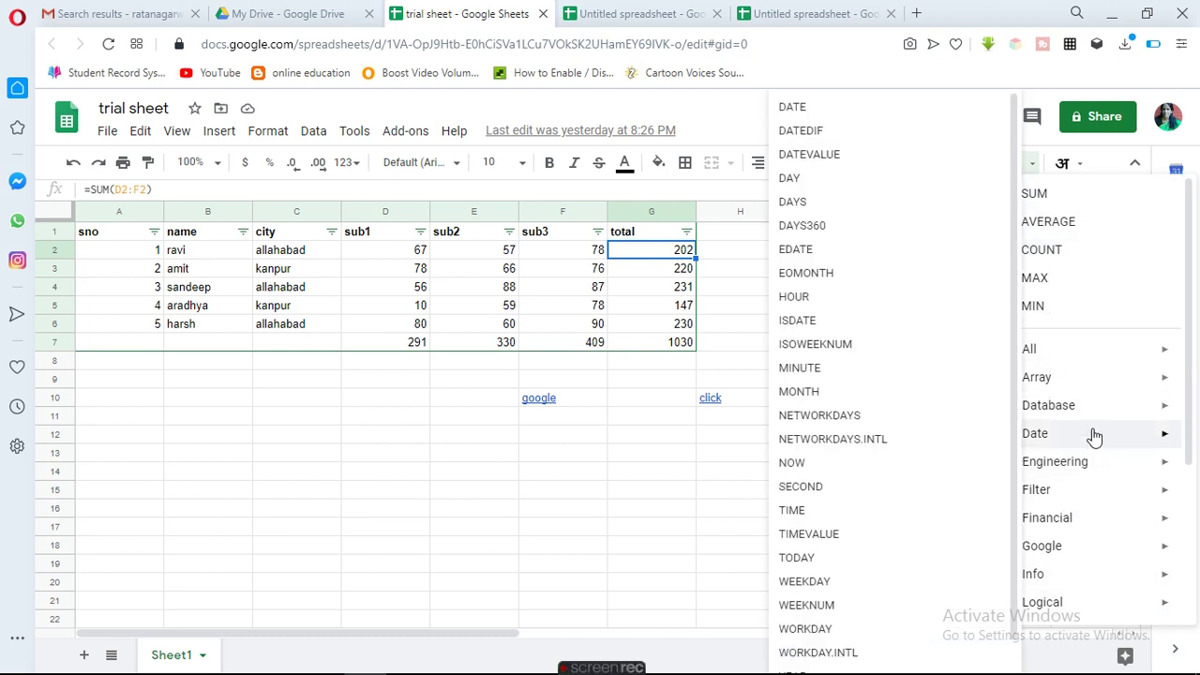
{"action": "left_click", "coordinate": [1055, 194]}
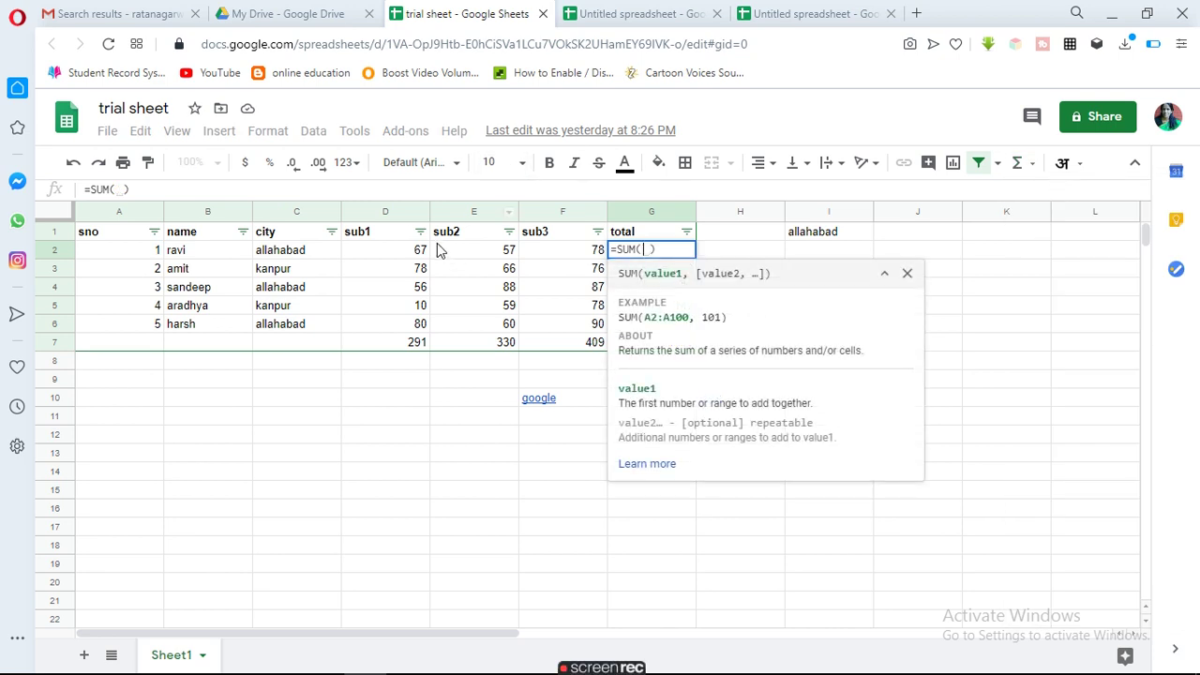
{"action": "mouse_move", "coordinate": [410, 251]}
{"action": "left_mouse_down"}
{"action": "mouse_move", "coordinate": [556, 274]}
{"action": "mouse_move", "coordinate": [591, 255]}
{"action": "left_mouse_up"}
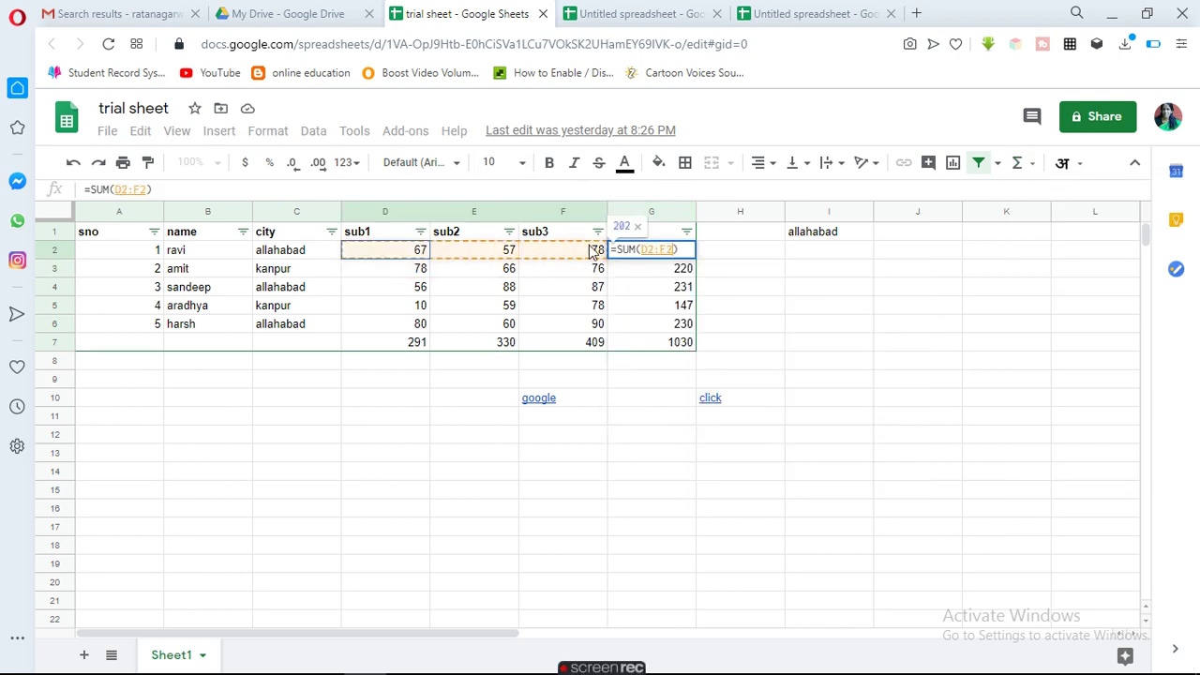
{"action": "key", "text": "Return"}
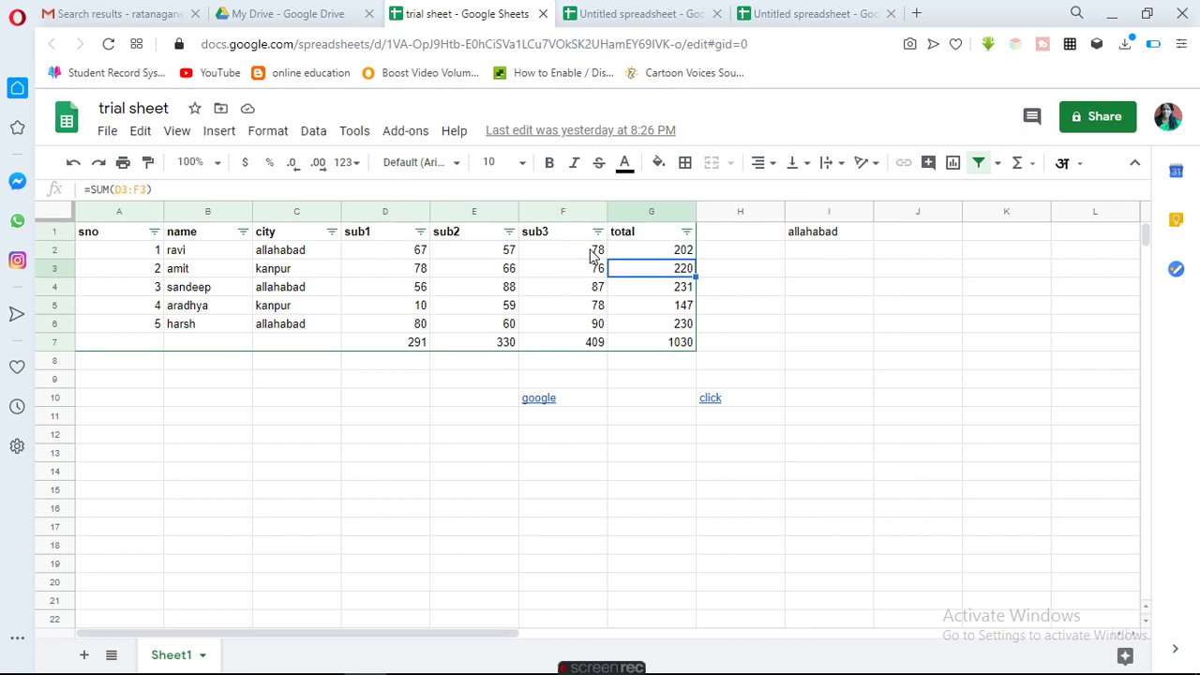
{"action": "left_click", "coordinate": [679, 250]}
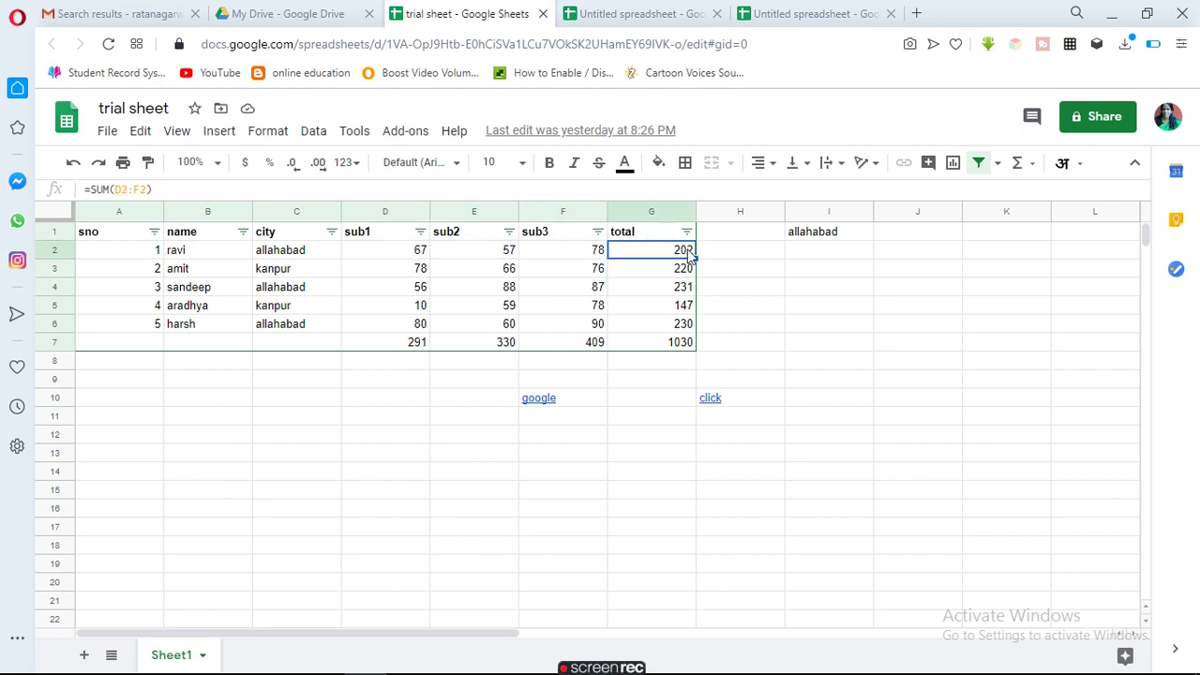
{"action": "left_click_drag", "start_coordinate": [697, 259], "coordinate": [703, 325]}
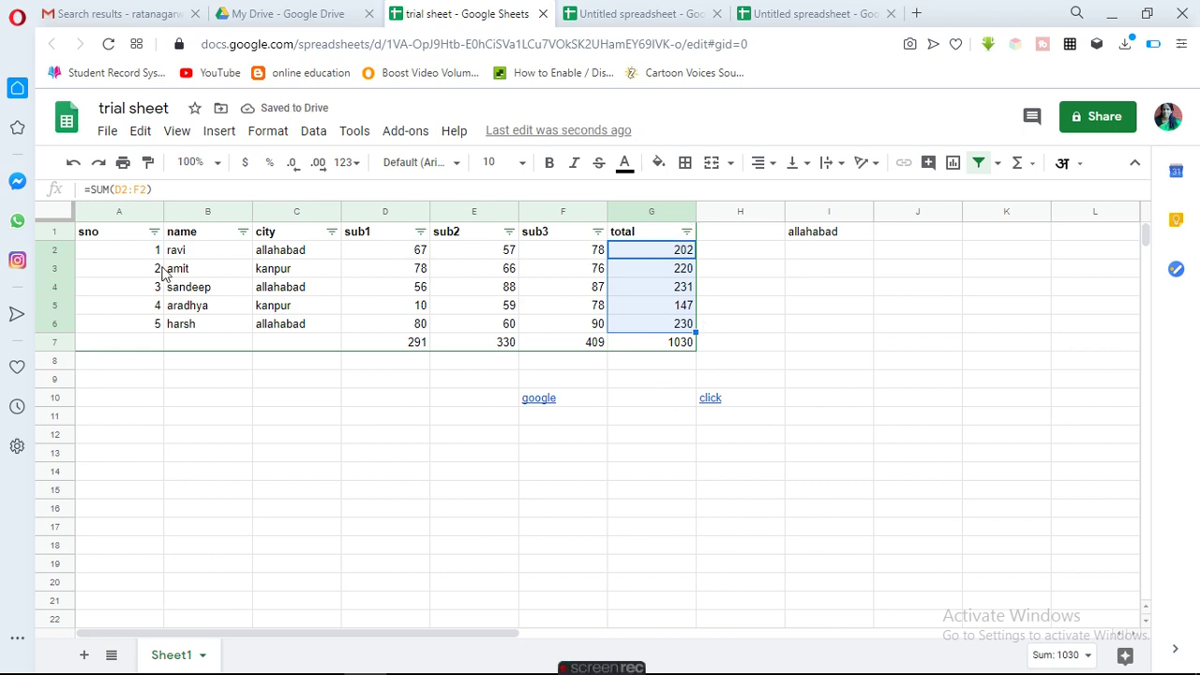
Step: Save the spreadsheet settings with the United States locale
{"action": "left_click", "coordinate": [108, 136]}
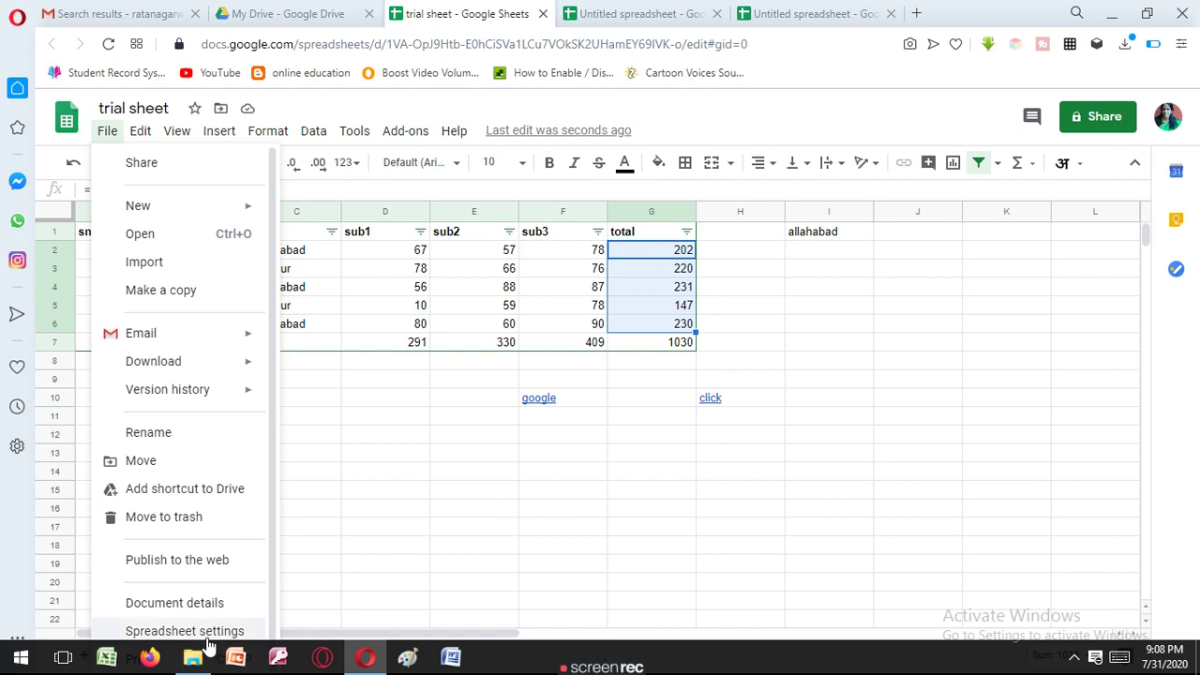
{"action": "left_click", "coordinate": [209, 641]}
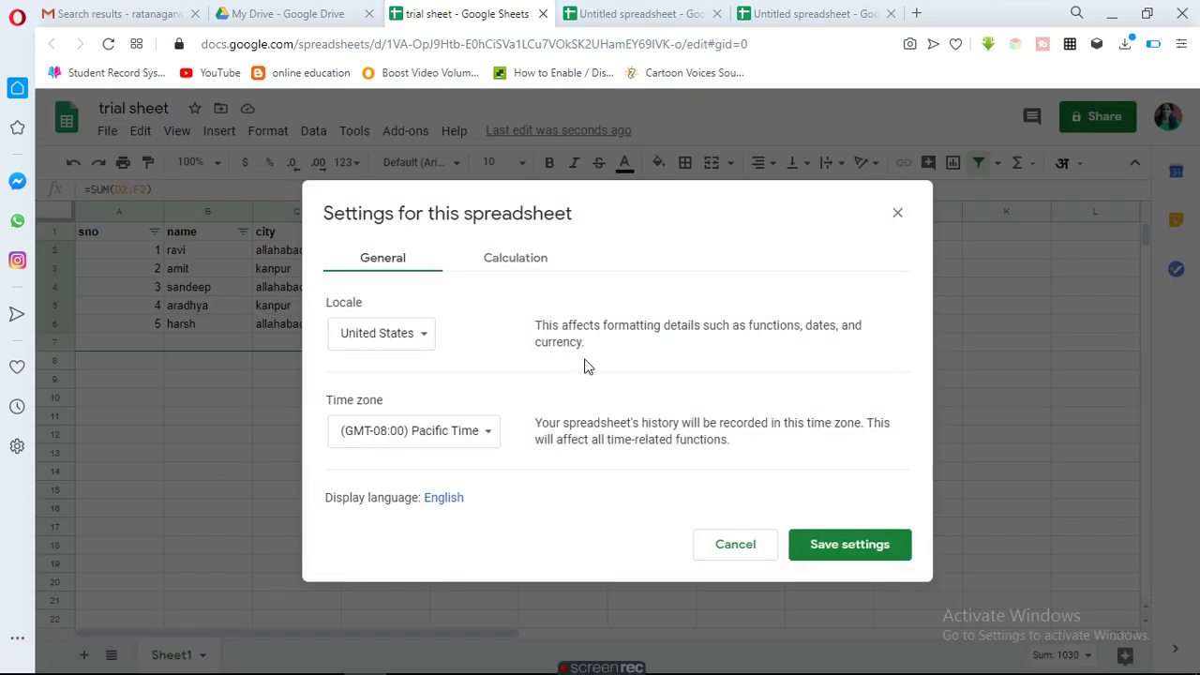
{"action": "left_click", "coordinate": [873, 548]}
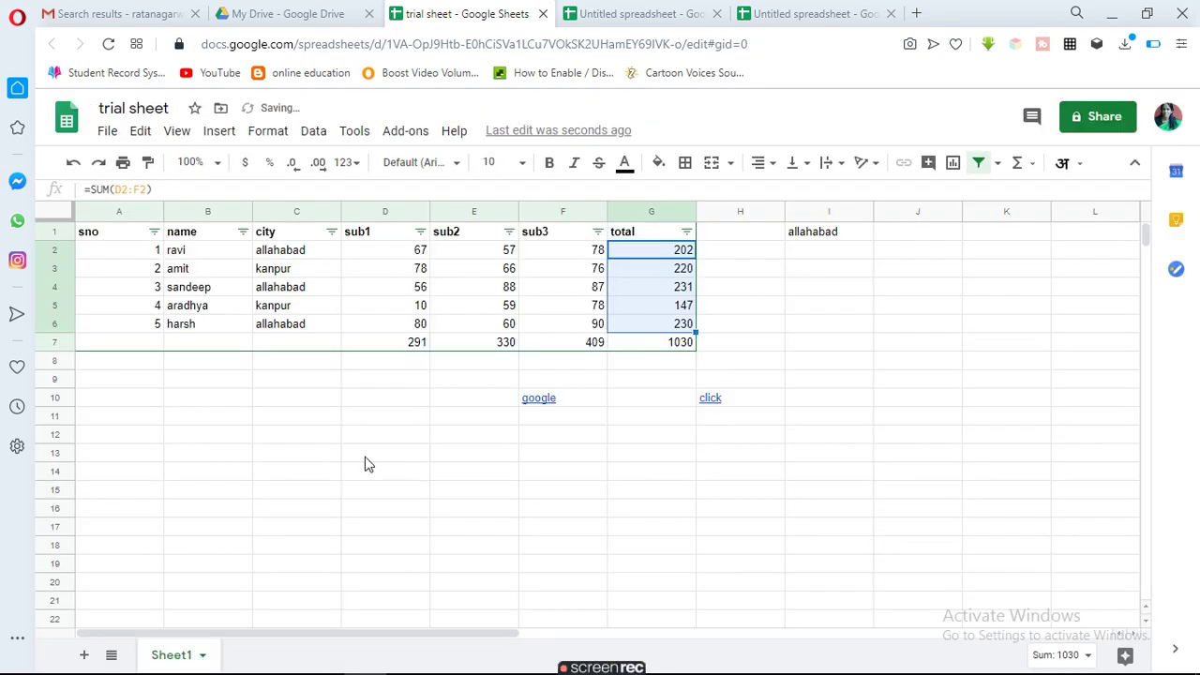
{"action": "left_click", "coordinate": [136, 136]}
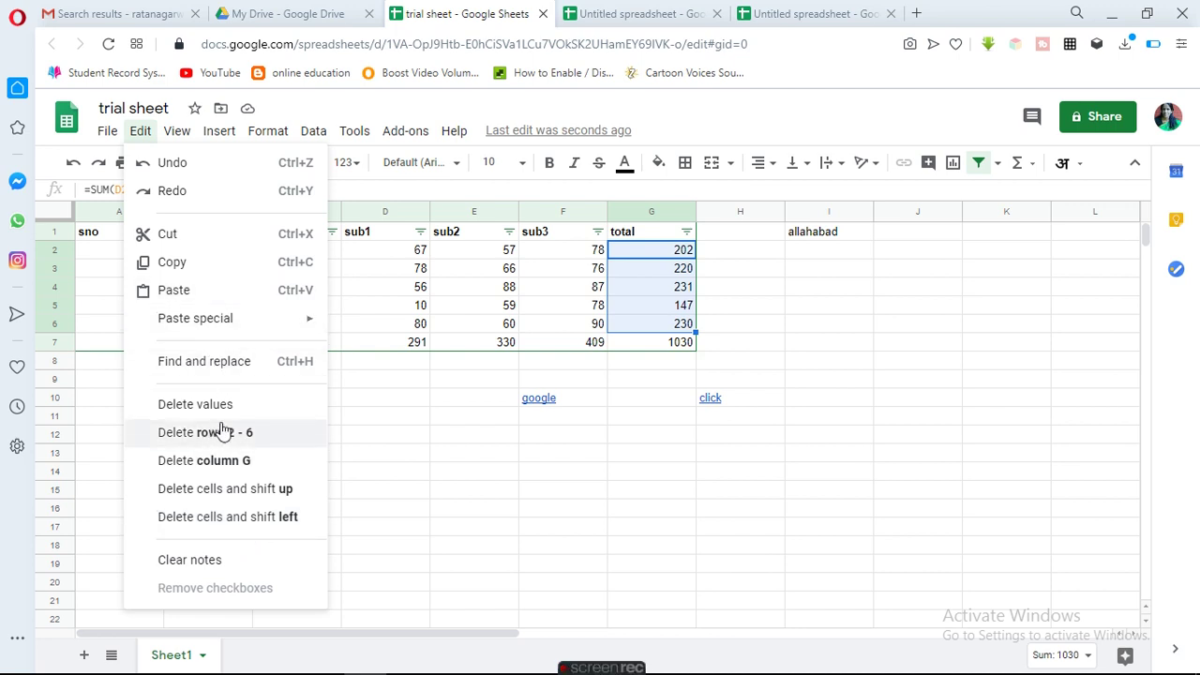
Step: Freeze header row 1 and check it stays visible while moving down column A
{"action": "left_click", "coordinate": [176, 139]}
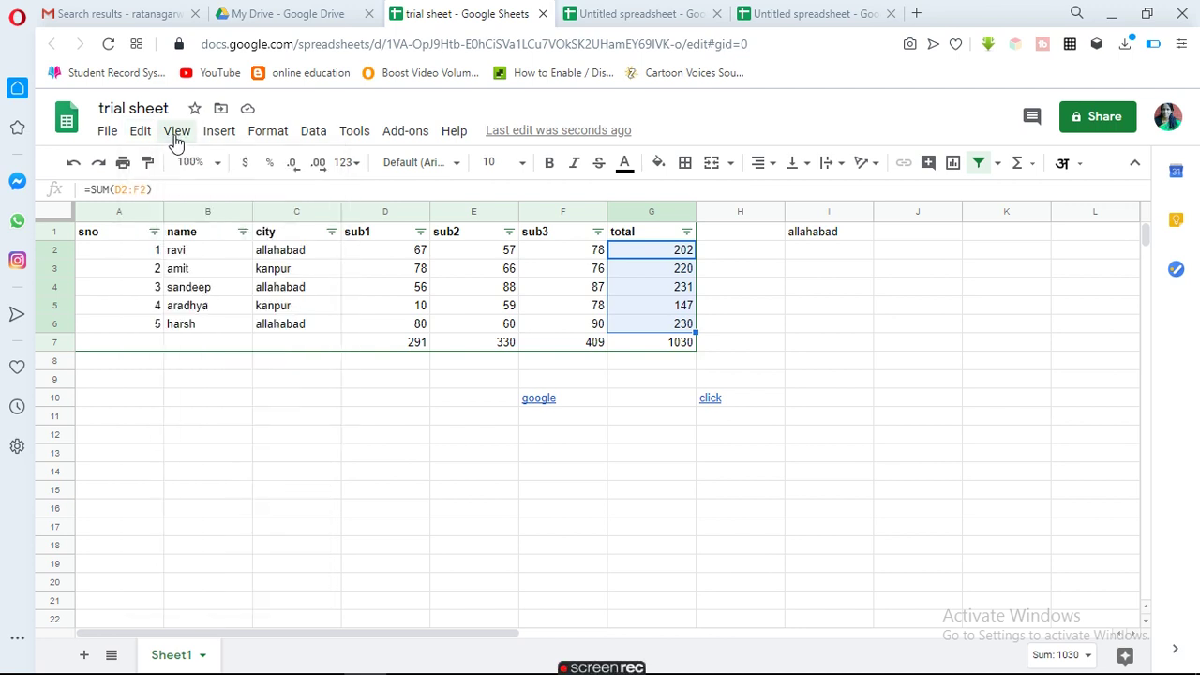
{"action": "left_click", "coordinate": [177, 139]}
{"action": "mouse_move", "coordinate": [210, 162]}
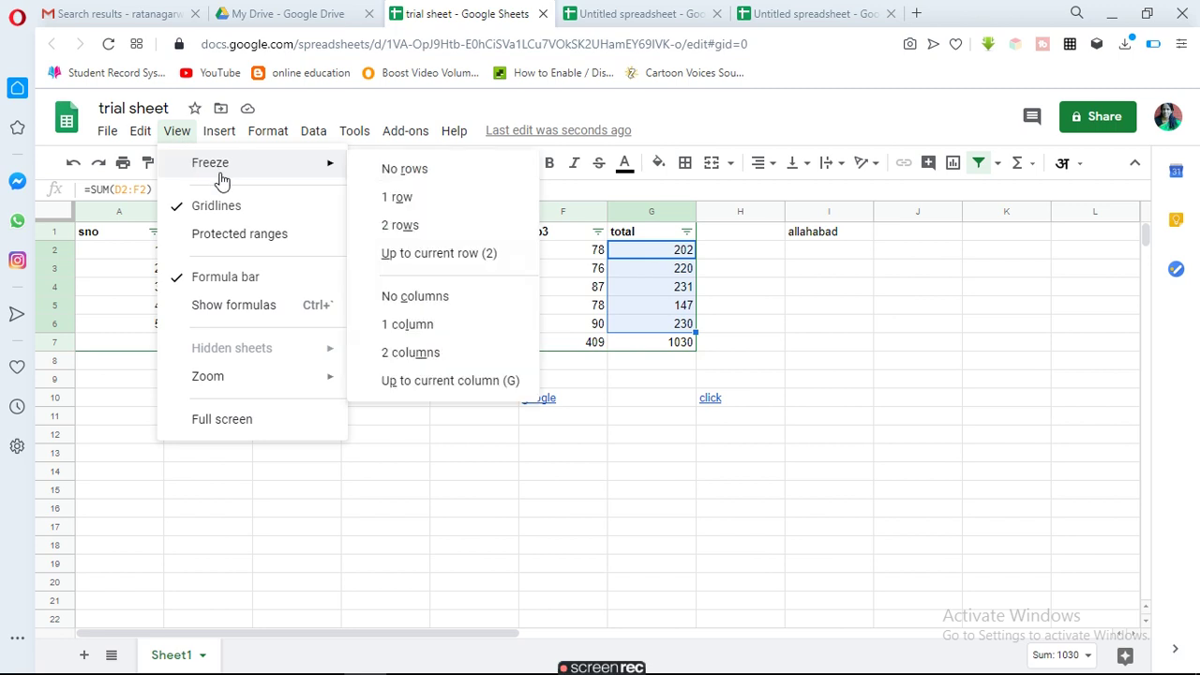
{"action": "left_click", "coordinate": [438, 603]}
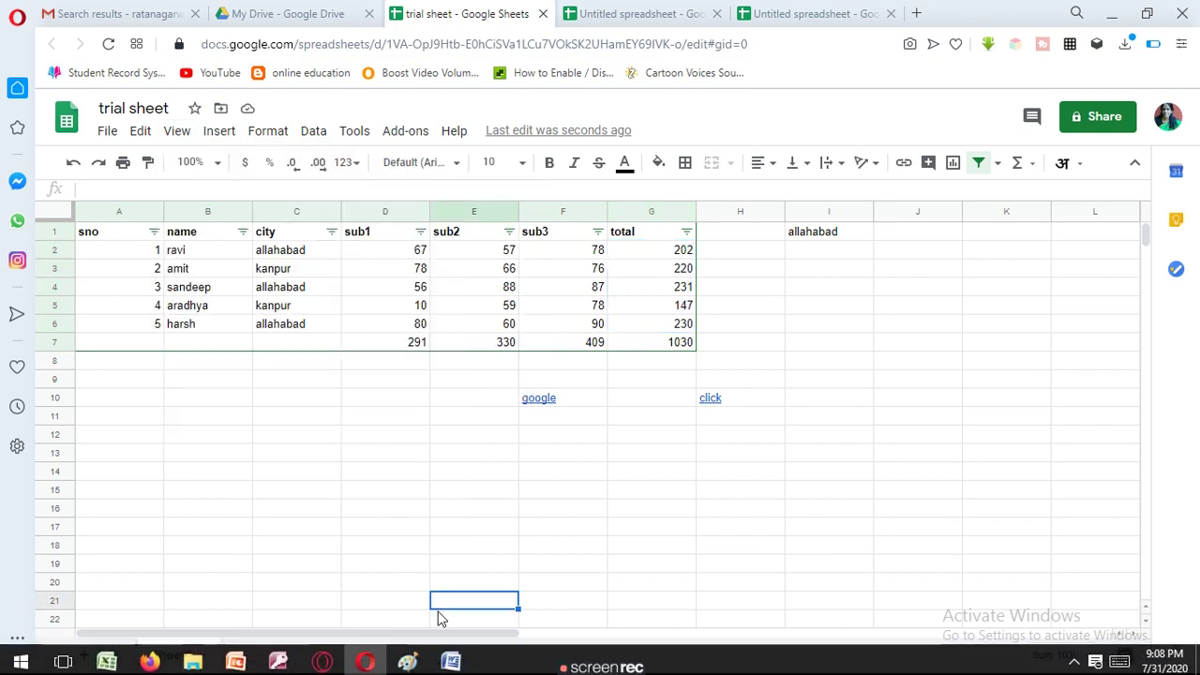
{"action": "left_click", "coordinate": [53, 232]}
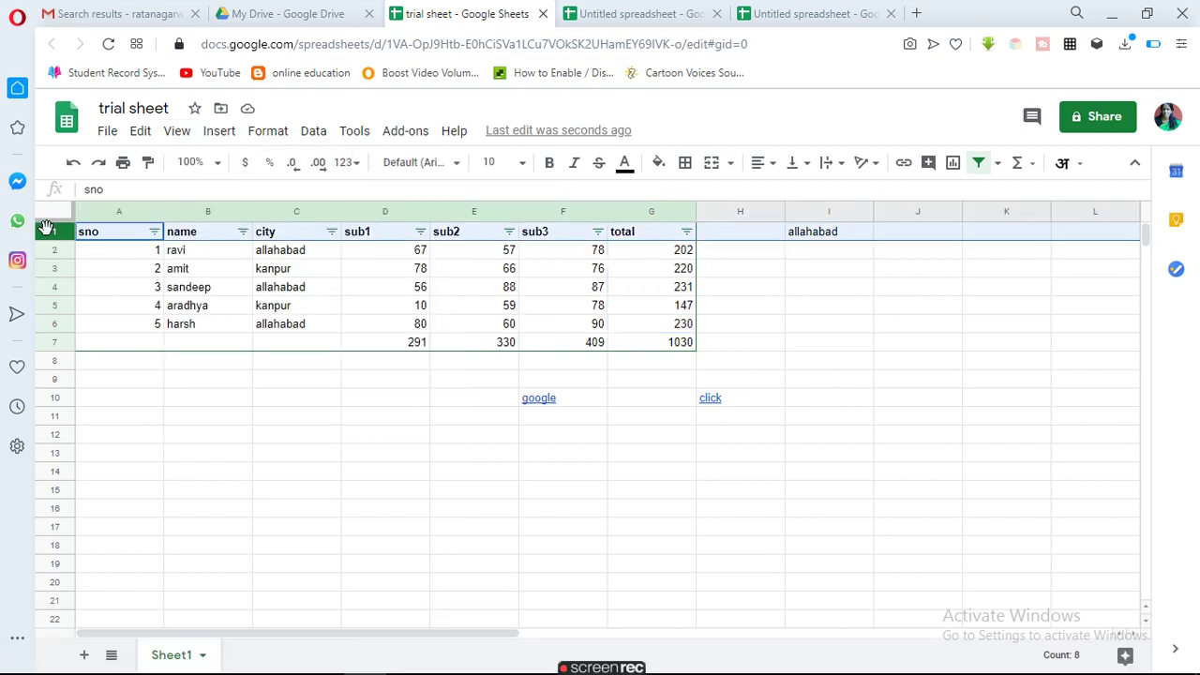
{"action": "left_click", "coordinate": [178, 132]}
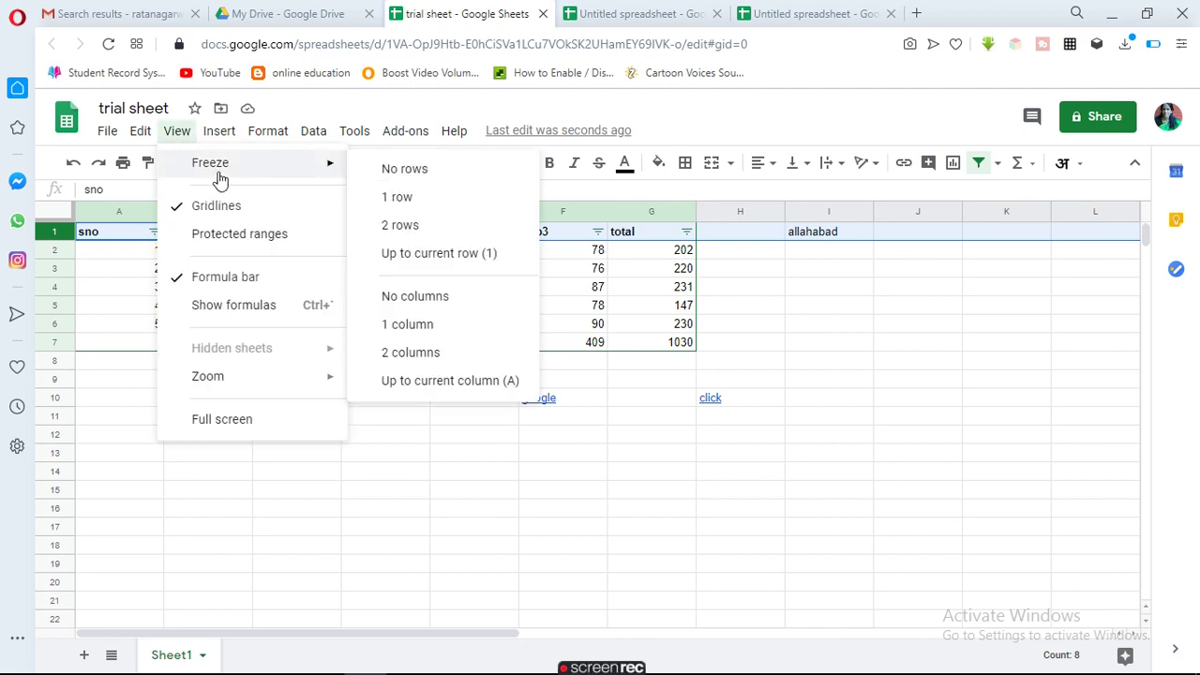
{"action": "mouse_move", "coordinate": [210, 163]}
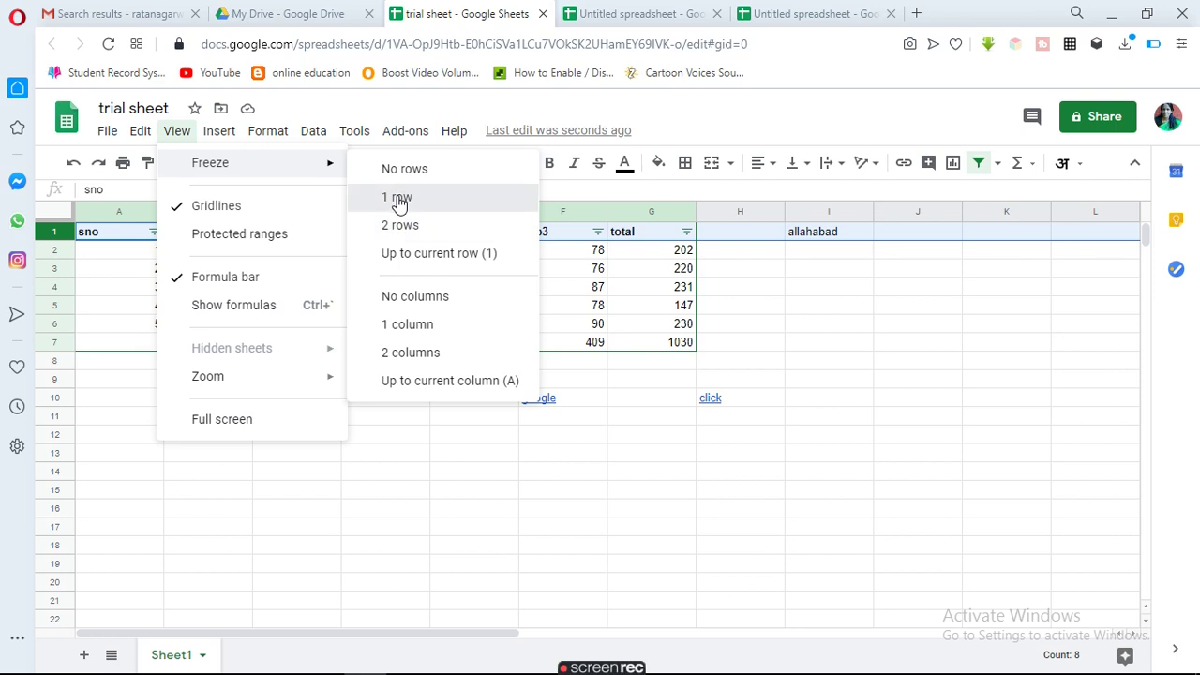
{"action": "left_click", "coordinate": [398, 196]}
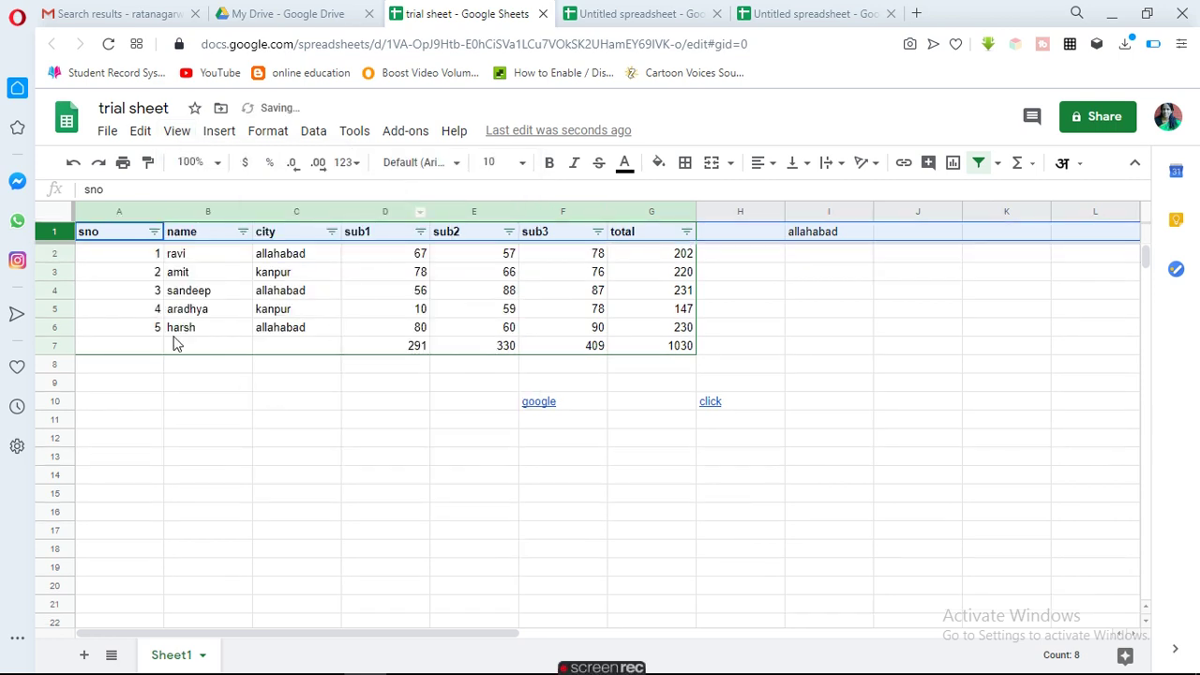
{"action": "left_click", "coordinate": [134, 368]}
{"action": "key", "text": "Down"}
{"action": "key", "text": "Down"}
{"action": "key", "text": "Down"}
{"action": "key", "text": "Down"}
{"action": "key", "text": "Down"}
{"action": "key", "text": "Down"}
{"action": "key", "text": "Down"}
{"action": "key", "text": "Down"}
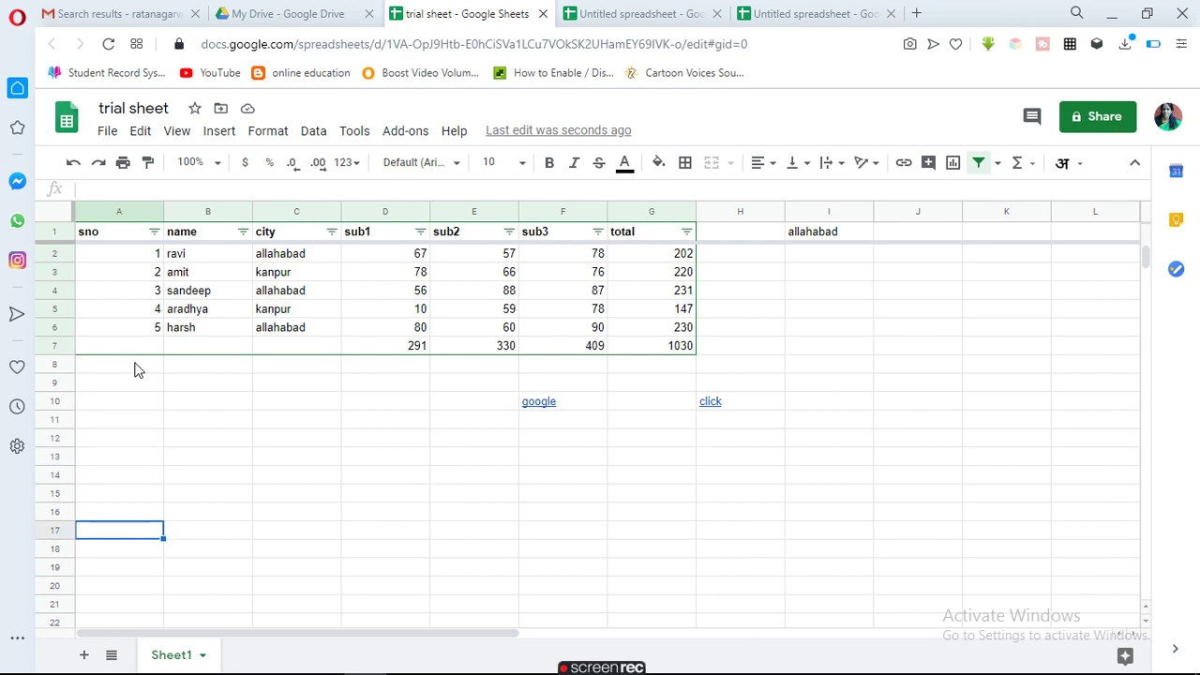
{"action": "key", "text": "Down"}
{"action": "key", "text": "Down"}
{"action": "key", "text": "Down"}
{"action": "key", "text": "Down"}
{"action": "key", "text": "Up"}
{"action": "key", "text": "Up"}
{"action": "key", "text": "Up"}
{"action": "key", "text": "Up"}
{"action": "key", "text": "Up"}
{"action": "key", "text": "Up"}
{"action": "key", "text": "Up"}
{"action": "key", "text": "Up"}
{"action": "key", "text": "Up"}
{"action": "key", "text": "Up"}
{"action": "key", "text": "Up"}
{"action": "key", "text": "Up"}
{"action": "key", "text": "Up"}
{"action": "key", "text": "Up"}
{"action": "key", "text": "Up"}
{"action": "key", "text": "Up"}
{"action": "key", "text": "Up"}
{"action": "key", "text": "Up"}
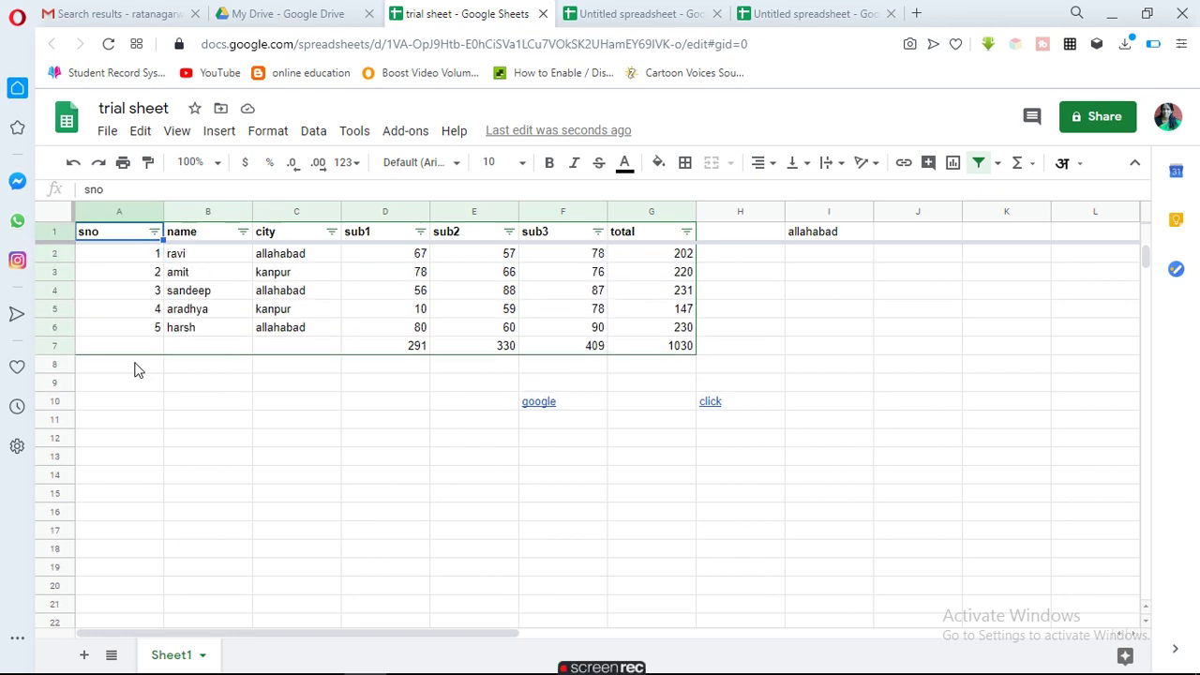
{"action": "key", "text": "Down"}
{"action": "key", "text": "Down"}
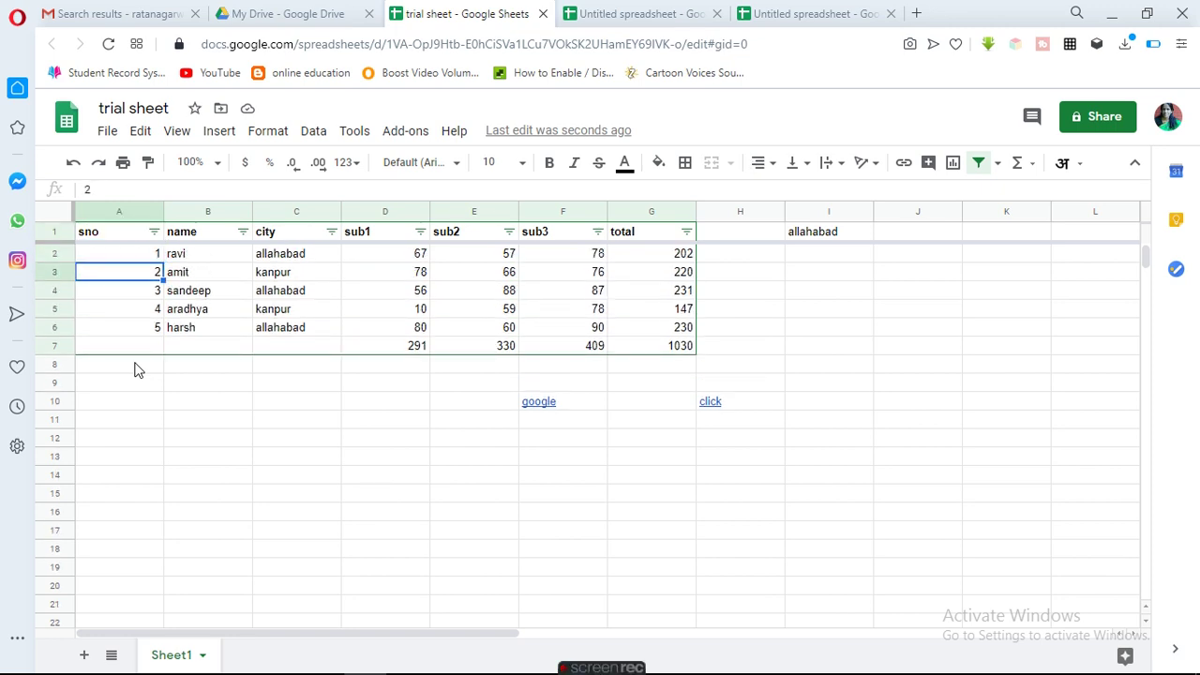
Step: Freeze column A (sno) and check it stays in place while moving along row 1
{"action": "left_click", "coordinate": [194, 259]}
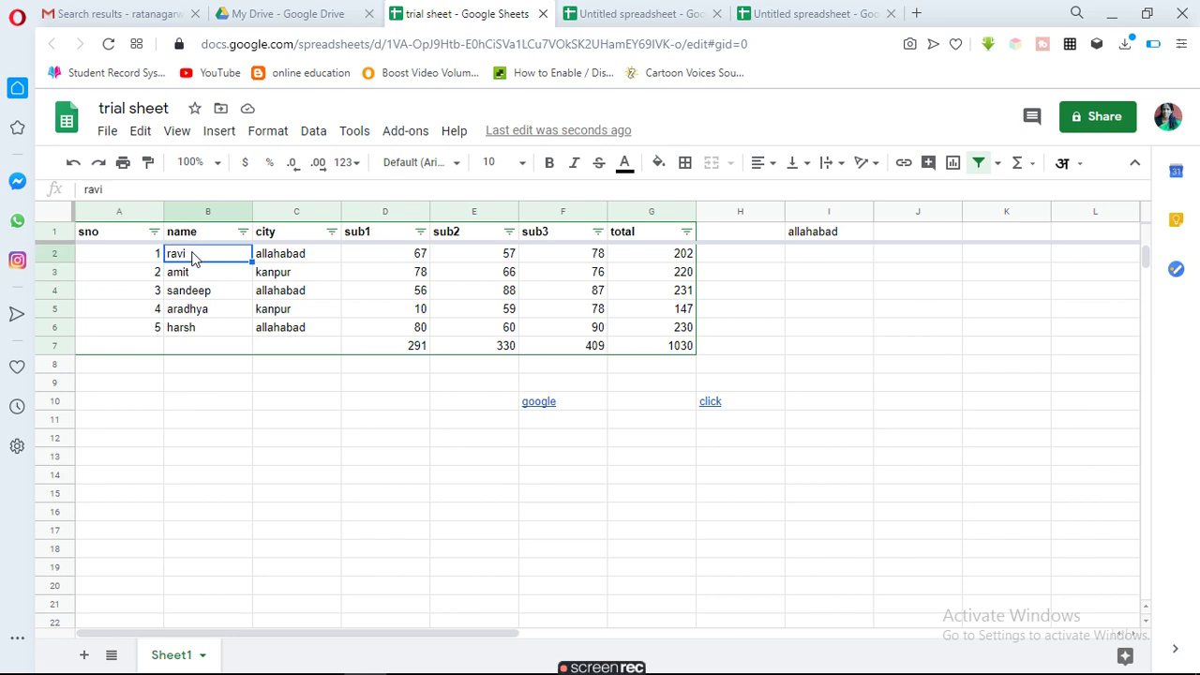
{"action": "left_click", "coordinate": [125, 215]}
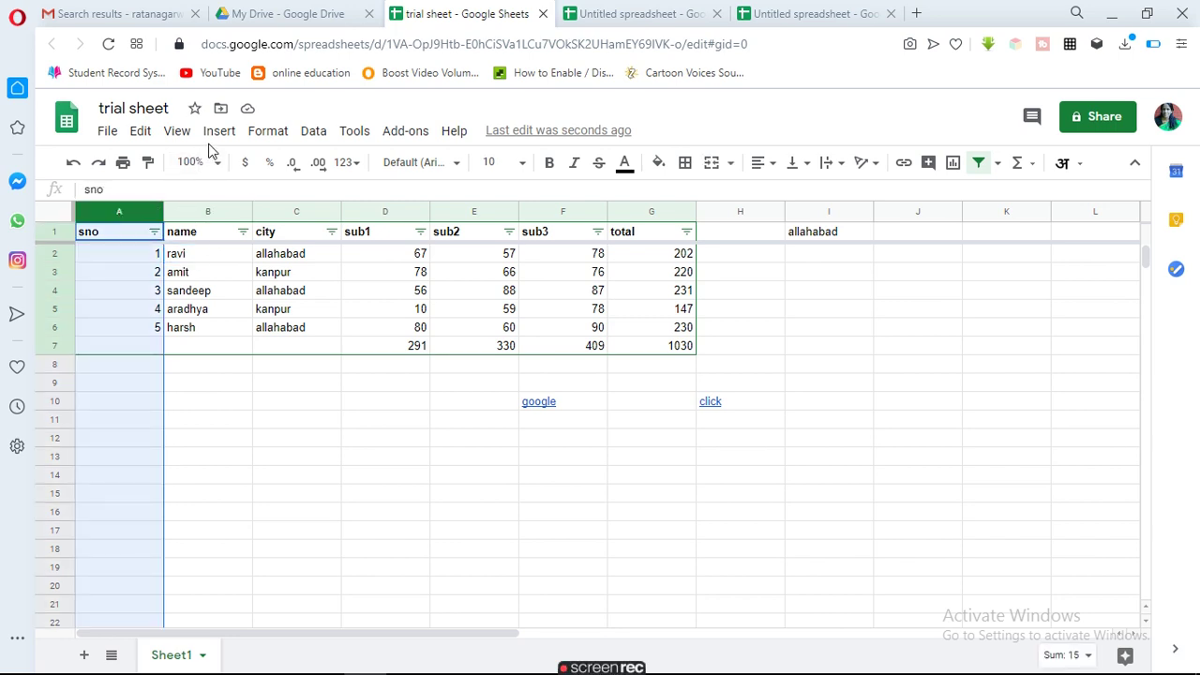
{"action": "left_click", "coordinate": [178, 132]}
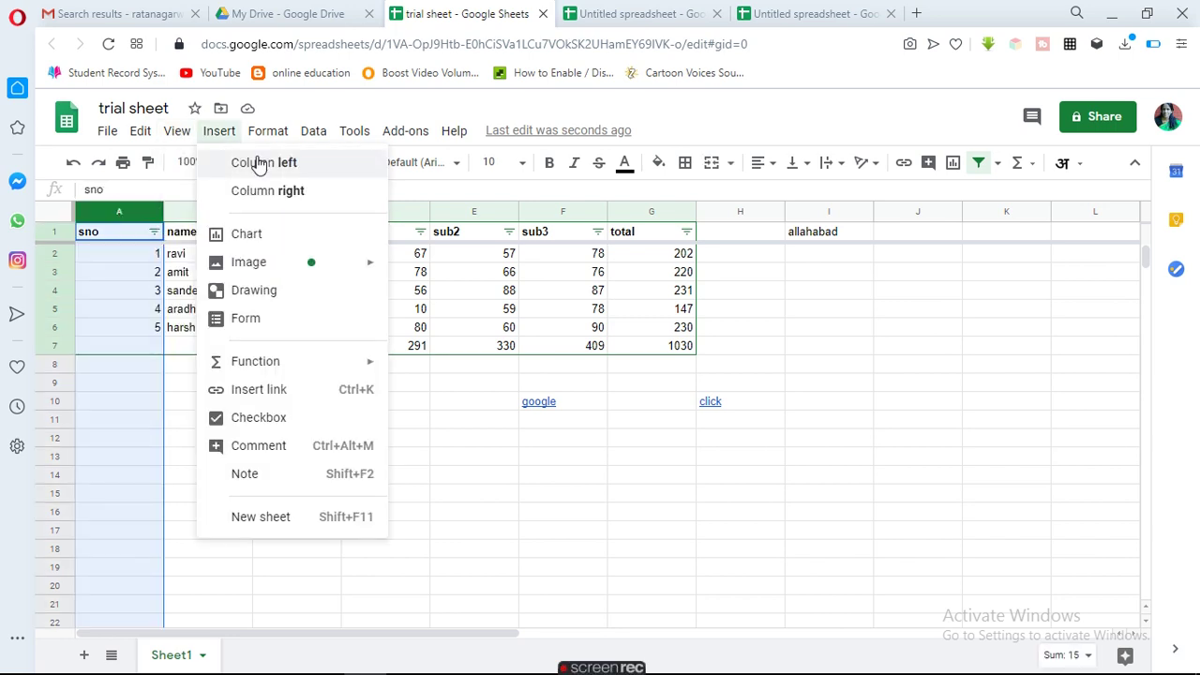
{"action": "mouse_move", "coordinate": [245, 162]}
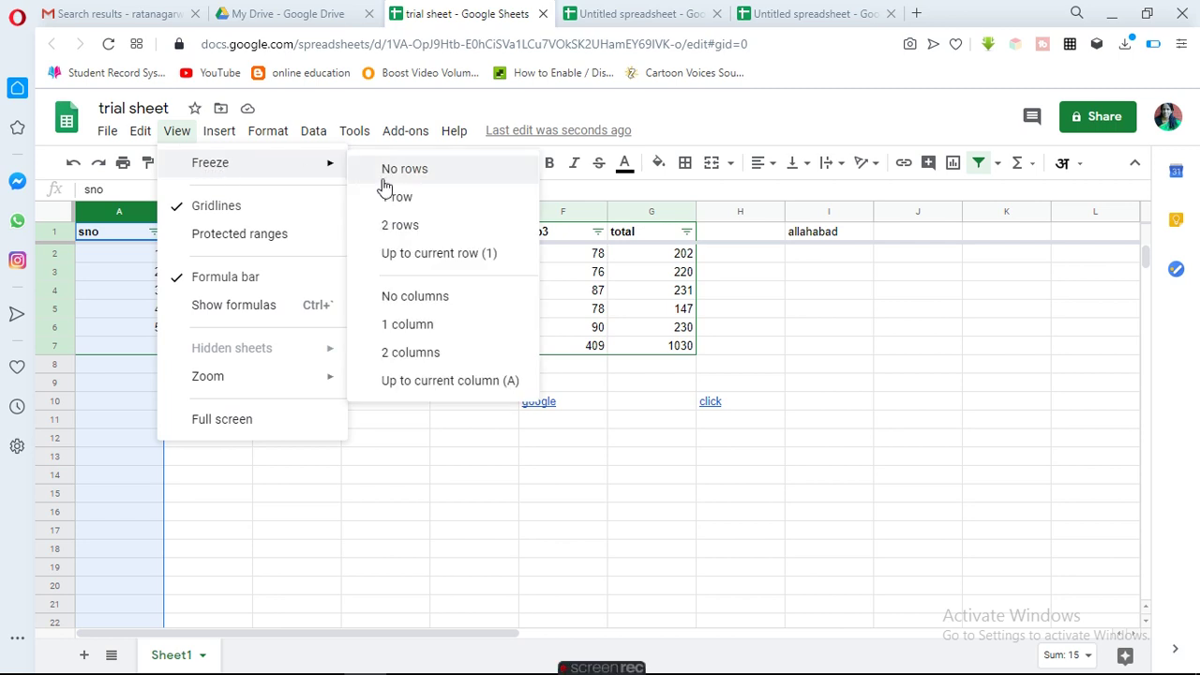
{"action": "left_click", "coordinate": [407, 328]}
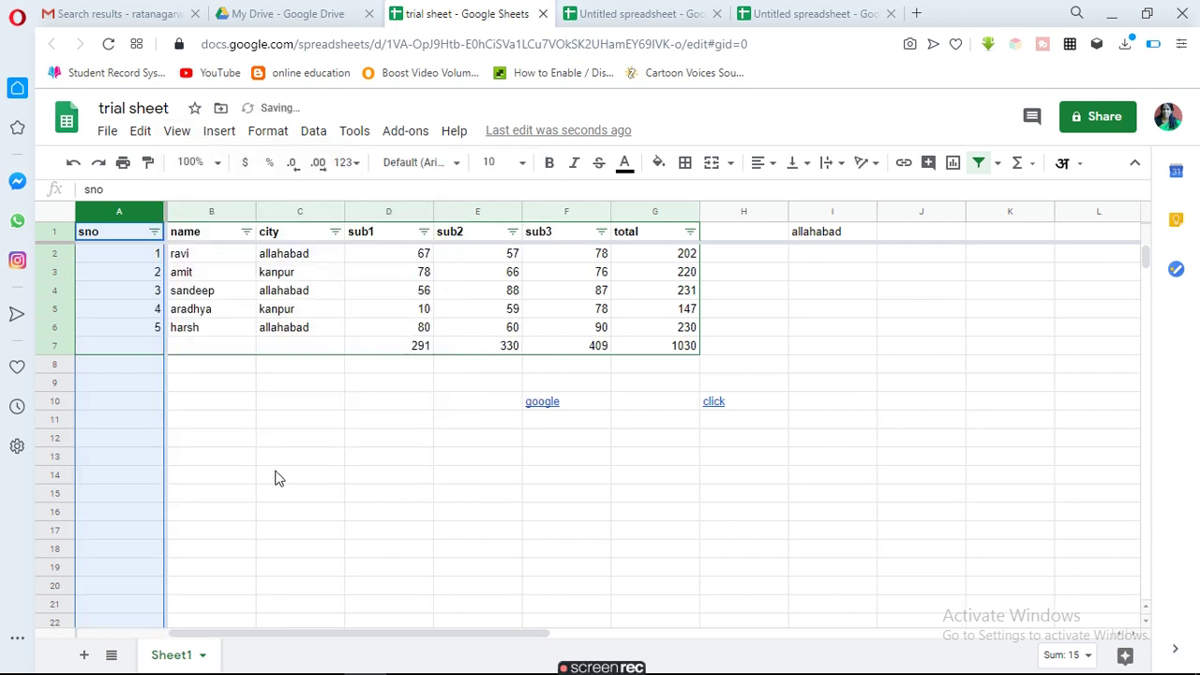
{"action": "key", "text": "Right"}
{"action": "key", "text": "Right"}
{"action": "key", "text": "Right"}
{"action": "key", "text": "Right"}
{"action": "key", "text": "Right"}
{"action": "key", "text": "Right"}
{"action": "key", "text": "Right"}
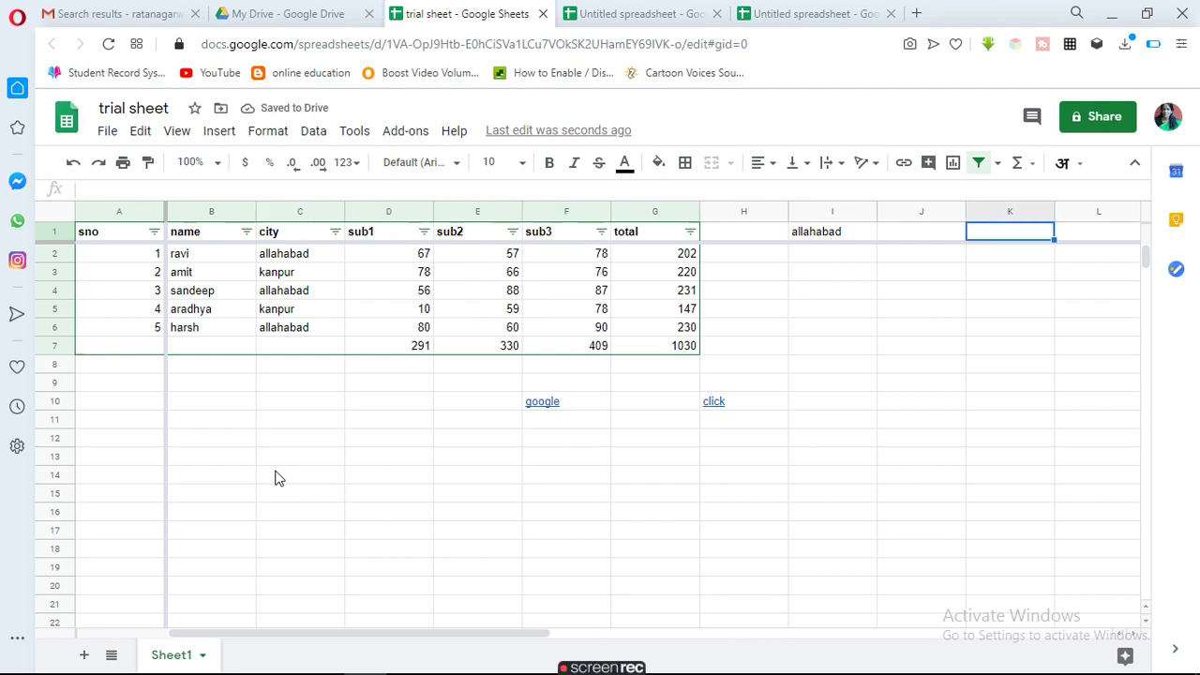
{"action": "key", "text": "Right"}
{"action": "key", "text": "Right"}
{"action": "key", "text": "Right"}
{"action": "key", "text": "Right"}
{"action": "key", "text": "Right"}
{"action": "key", "text": "Right"}
{"action": "key", "text": "Right"}
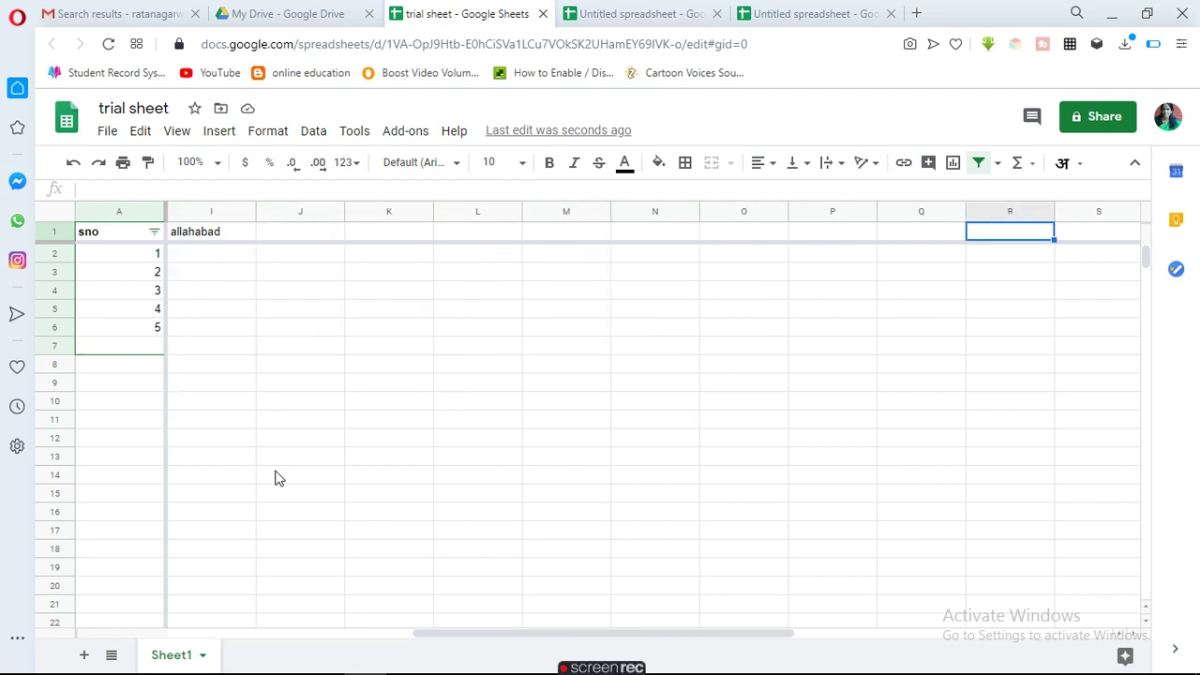
{"action": "key", "text": "Left"}
{"action": "key", "text": "Left"}
{"action": "key", "text": "Left"}
{"action": "key", "text": "Left"}
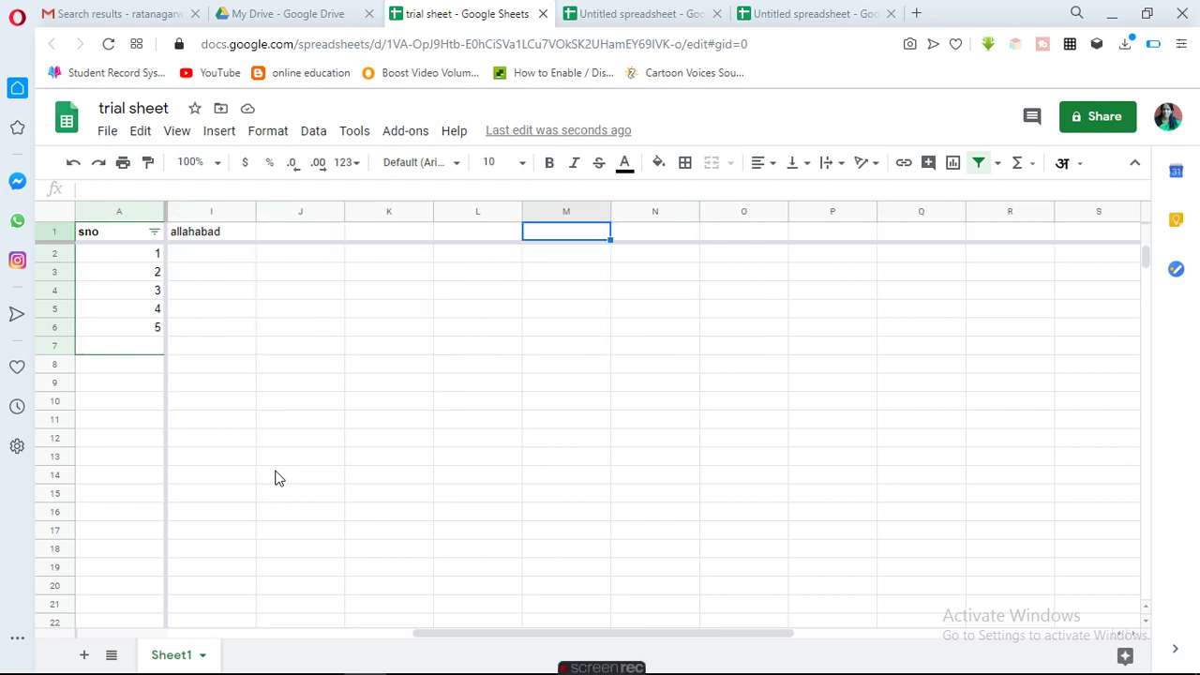
{"action": "key", "text": "Left"}
{"action": "key", "text": "Left"}
{"action": "key", "text": "Left"}
{"action": "key", "text": "Left"}
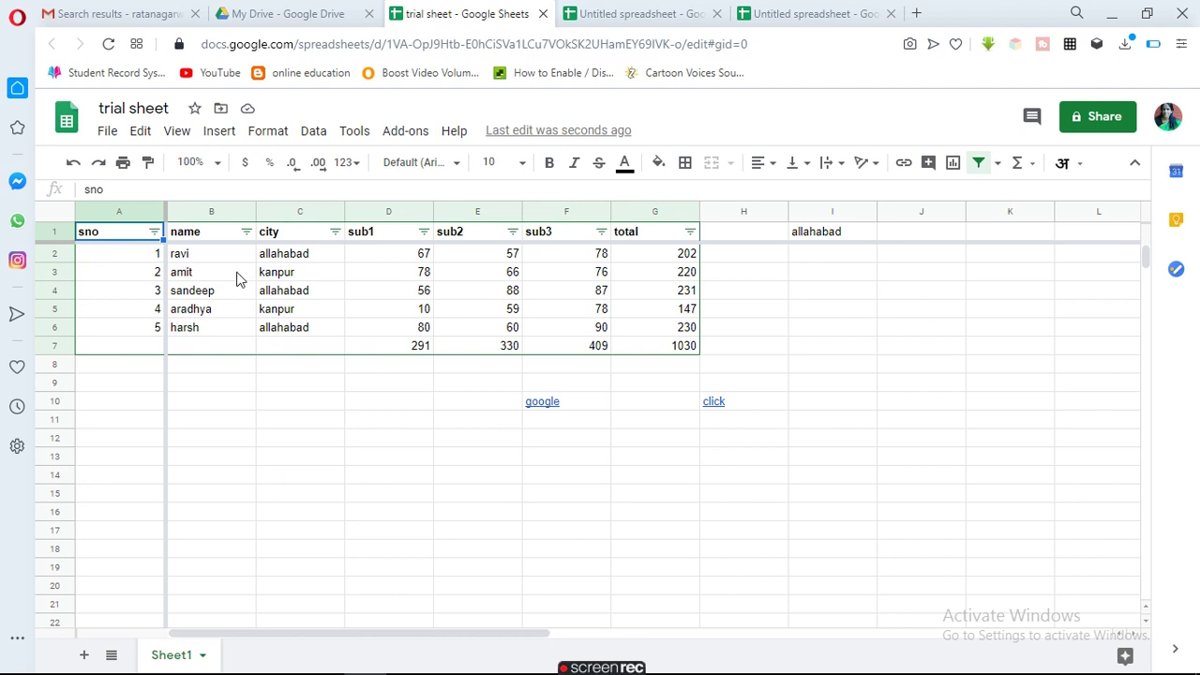
{"action": "left_click", "coordinate": [178, 134]}
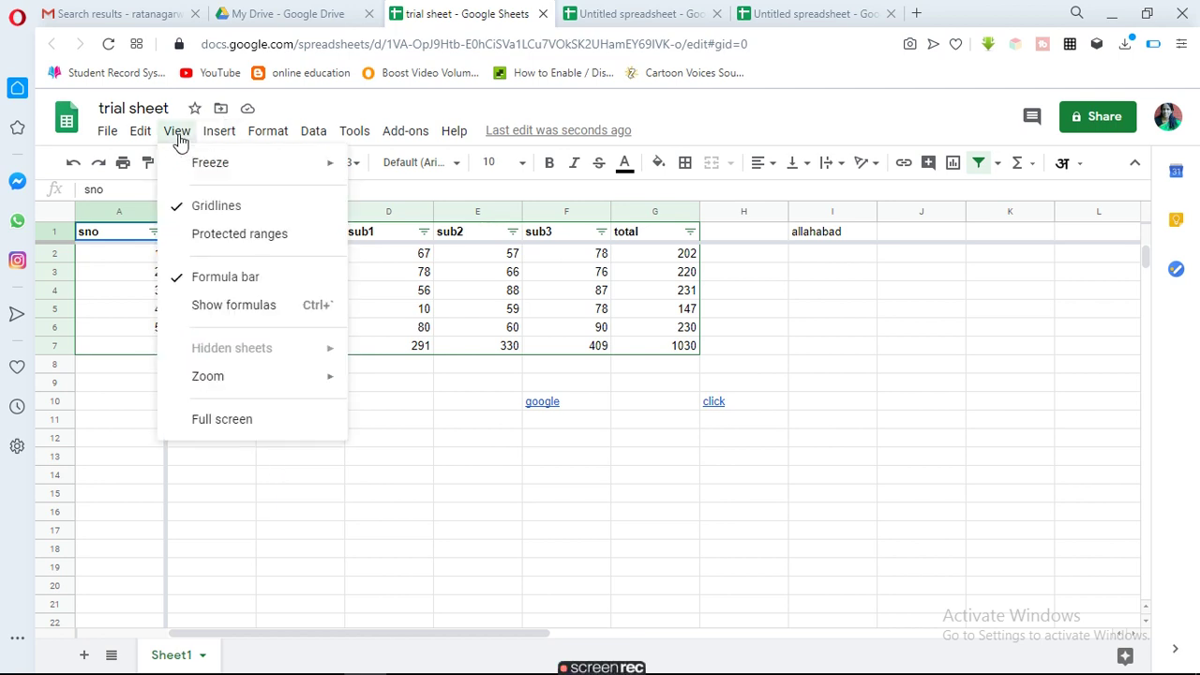
Step: Hide the sheet gridlines, then show them again
{"action": "left_click", "coordinate": [233, 208]}
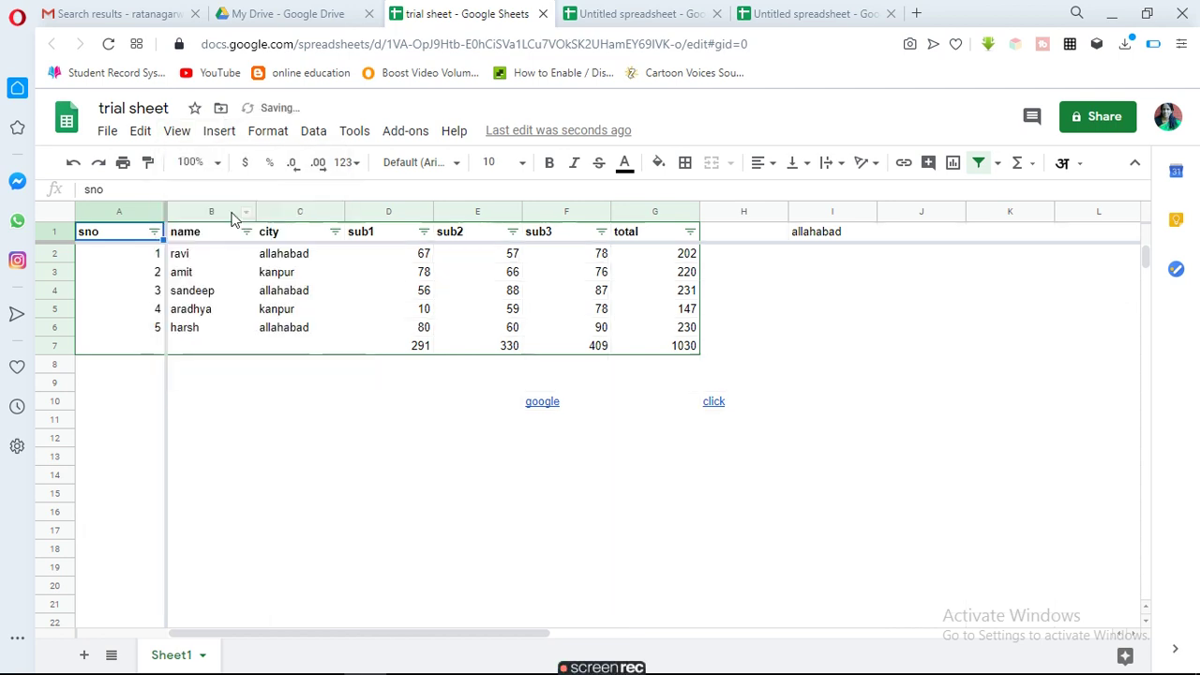
{"action": "left_click", "coordinate": [179, 133]}
{"action": "left_click", "coordinate": [213, 208]}
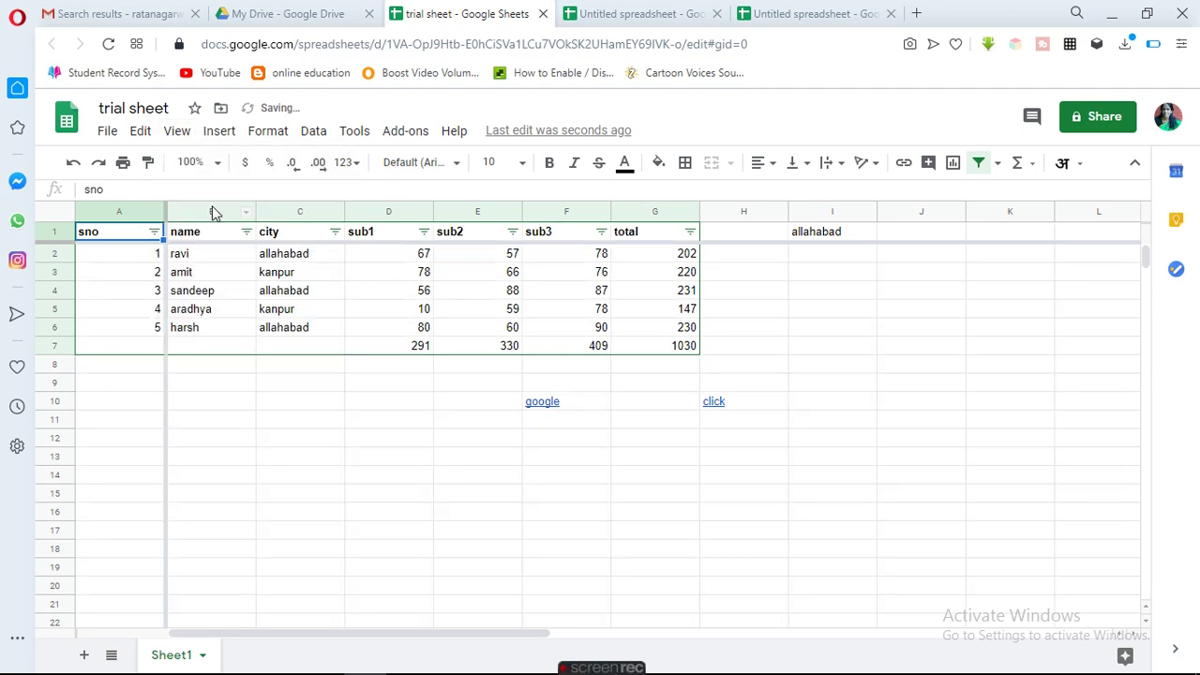
Step: Hide the formula bar, then restore it
{"action": "left_click", "coordinate": [176, 133]}
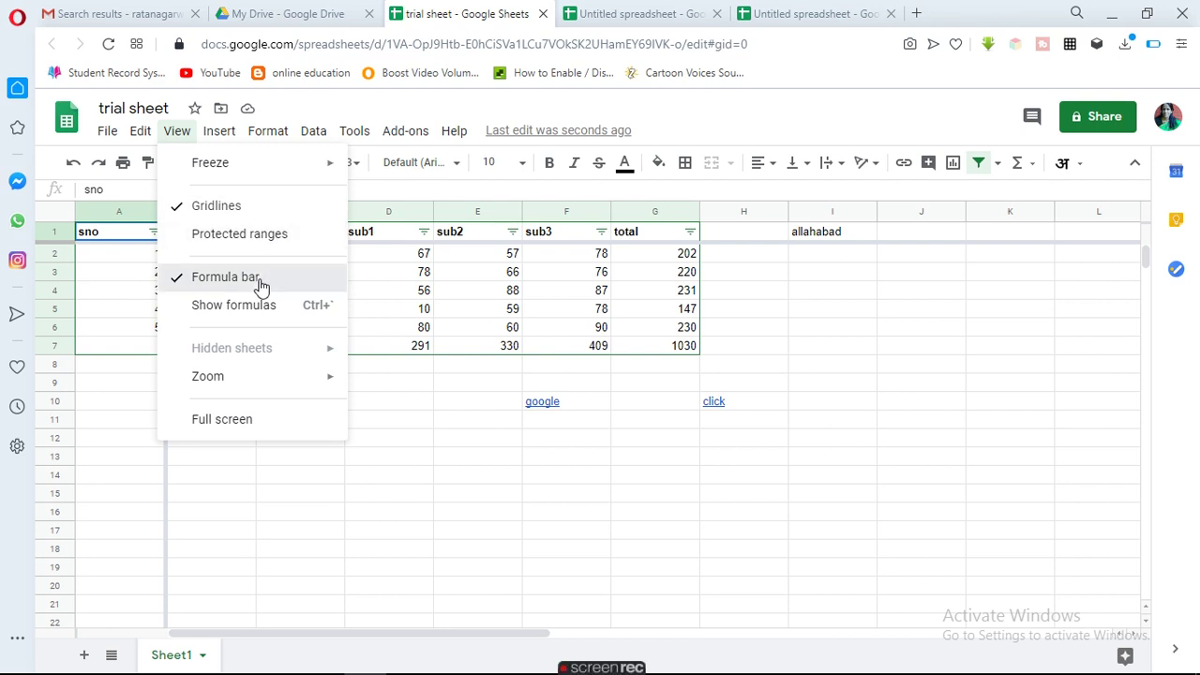
{"action": "left_click", "coordinate": [261, 286]}
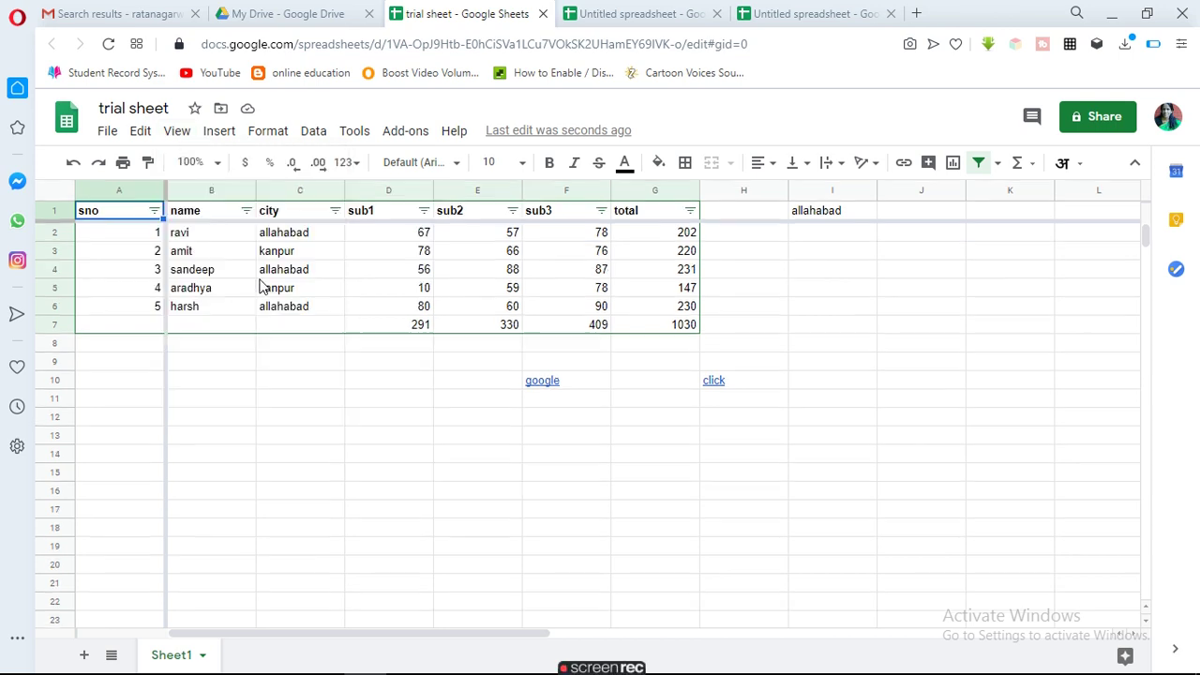
{"action": "left_click", "coordinate": [177, 133]}
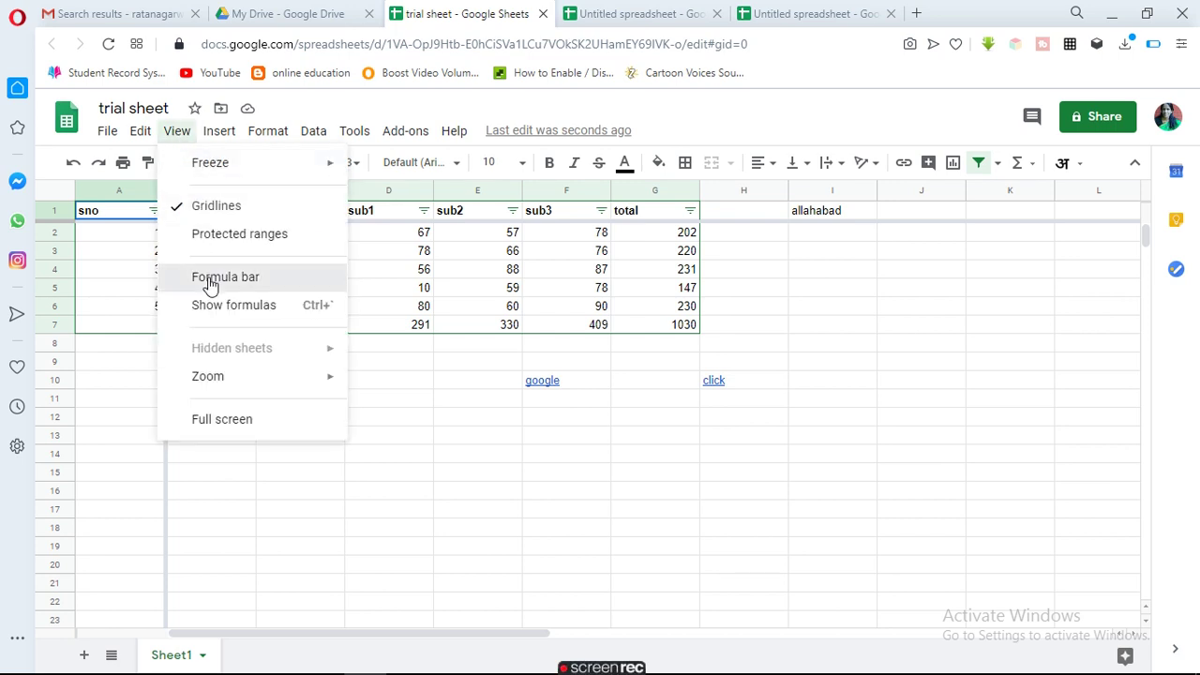
{"action": "left_click", "coordinate": [245, 278]}
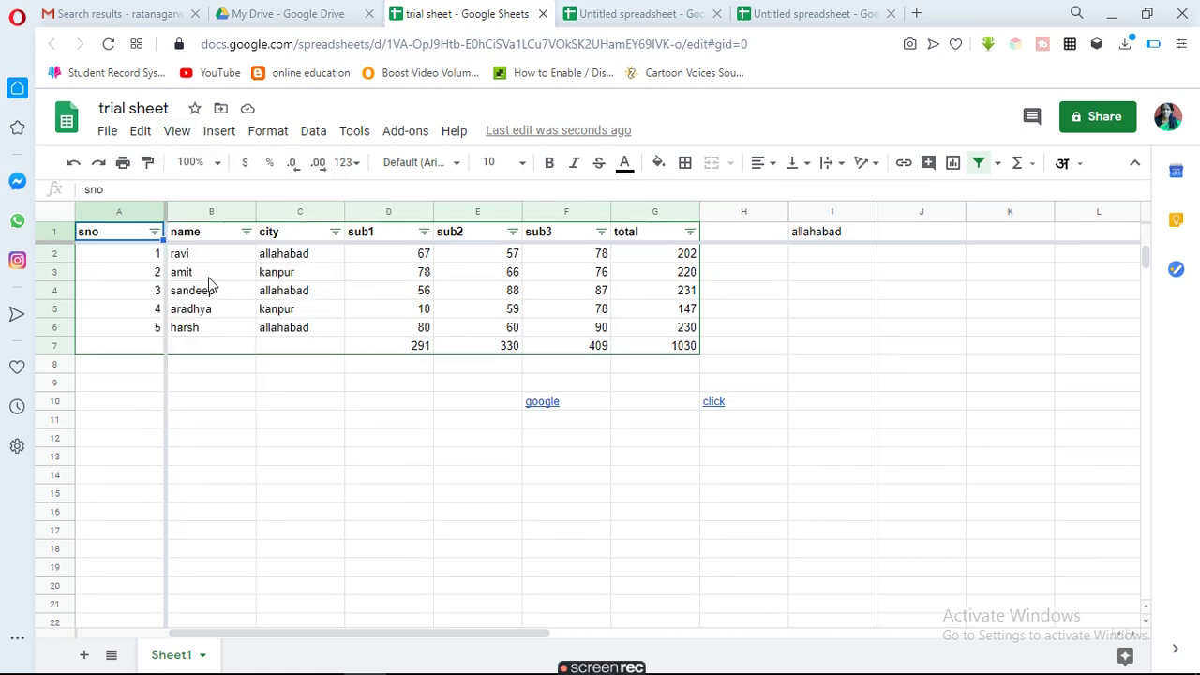
{"action": "left_click", "coordinate": [174, 133]}
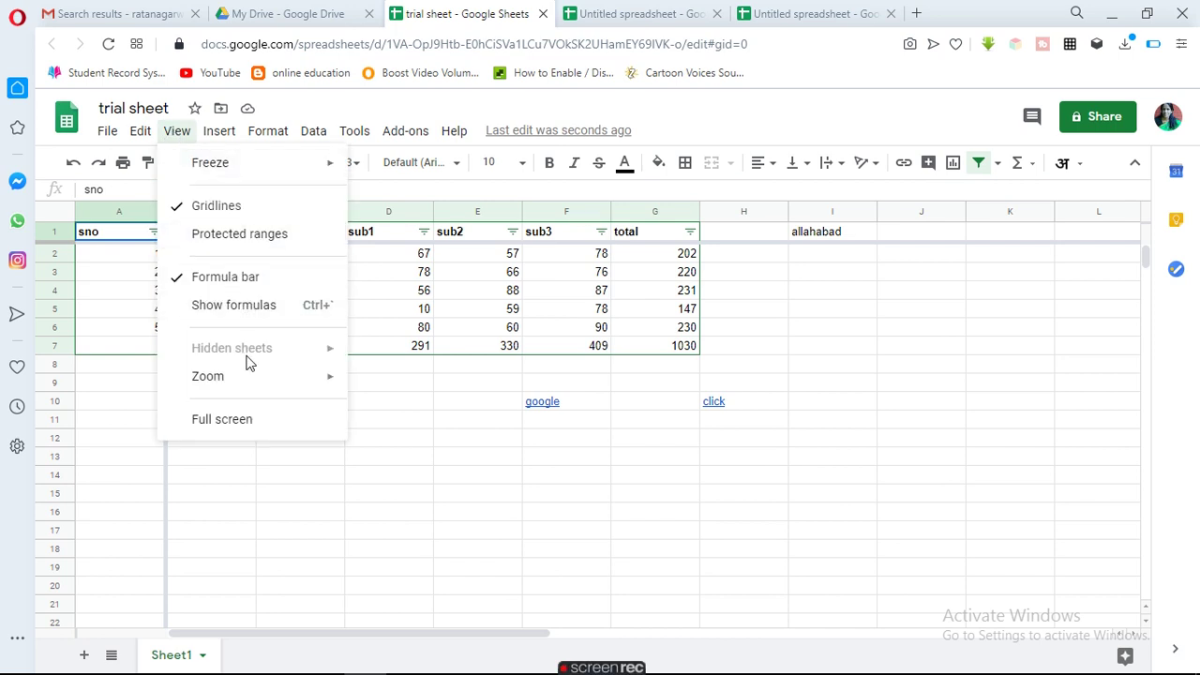
{"action": "mouse_move", "coordinate": [208, 376]}
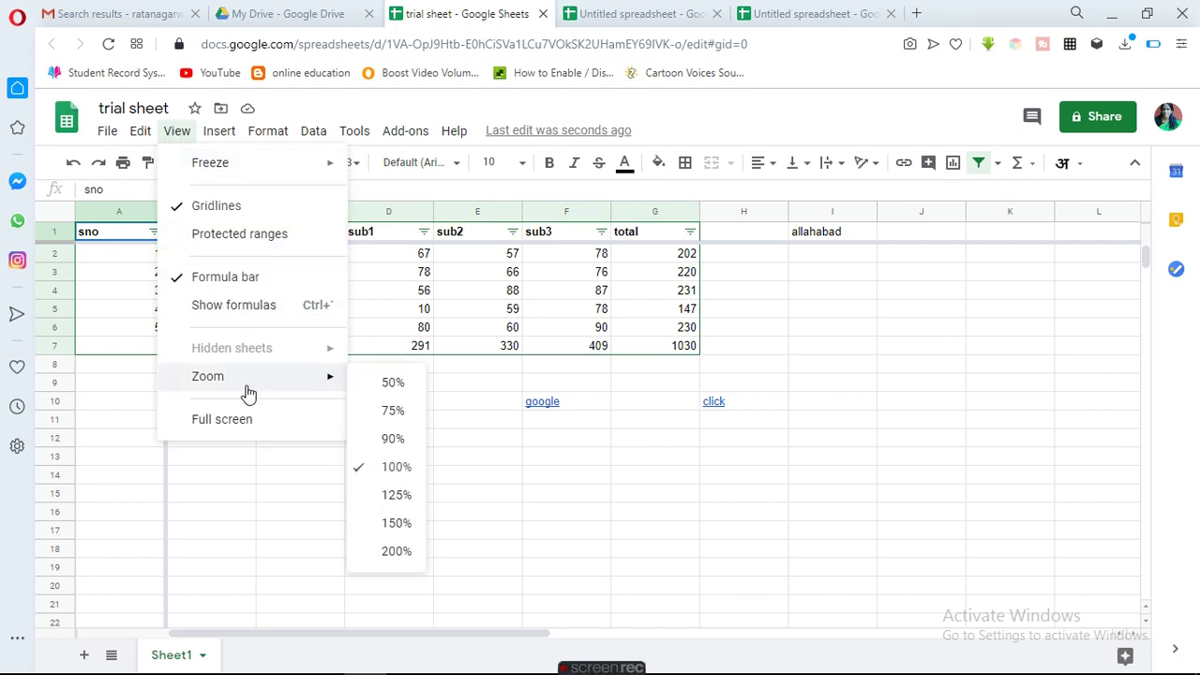
Step: Try 150% and 100% zoom, settle on 125%, and open the number formats list
{"action": "left_click", "coordinate": [405, 528]}
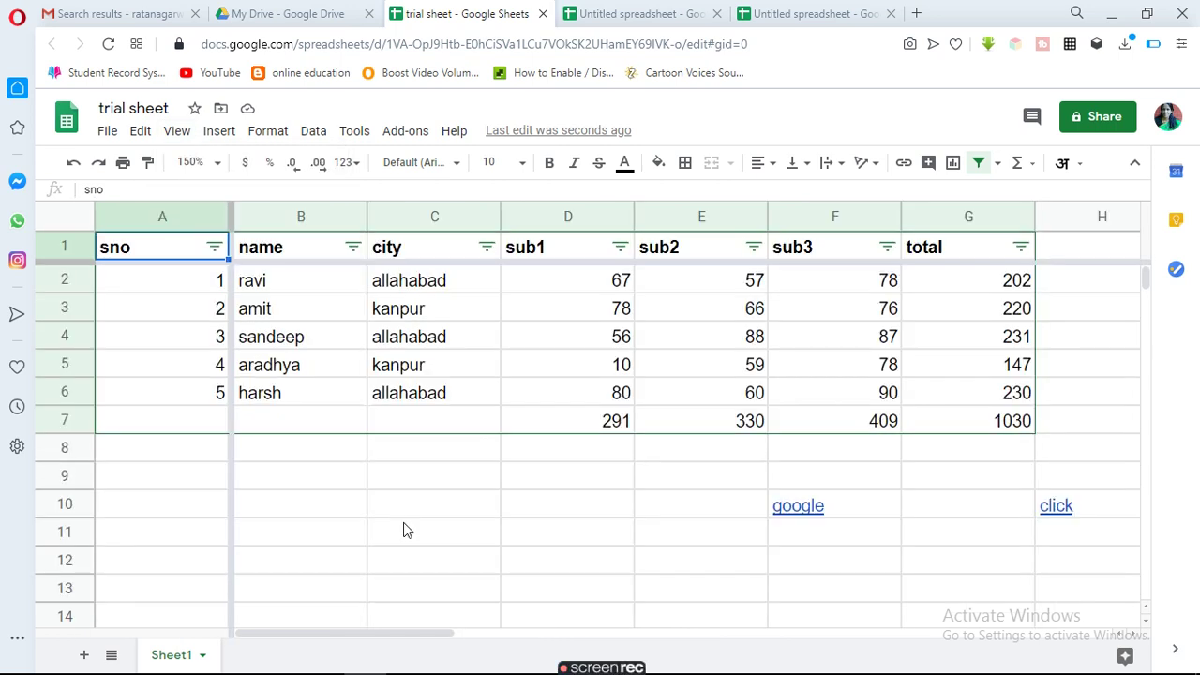
{"action": "left_click", "coordinate": [178, 136]}
{"action": "mouse_move", "coordinate": [208, 376]}
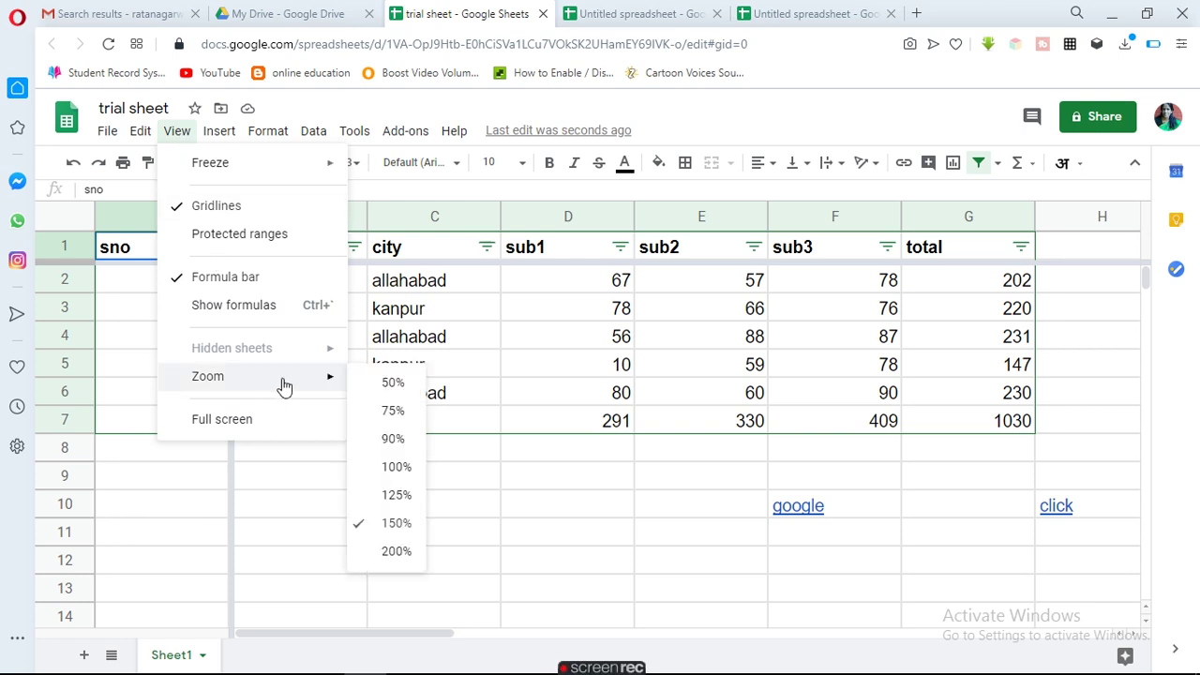
{"action": "left_click", "coordinate": [395, 467]}
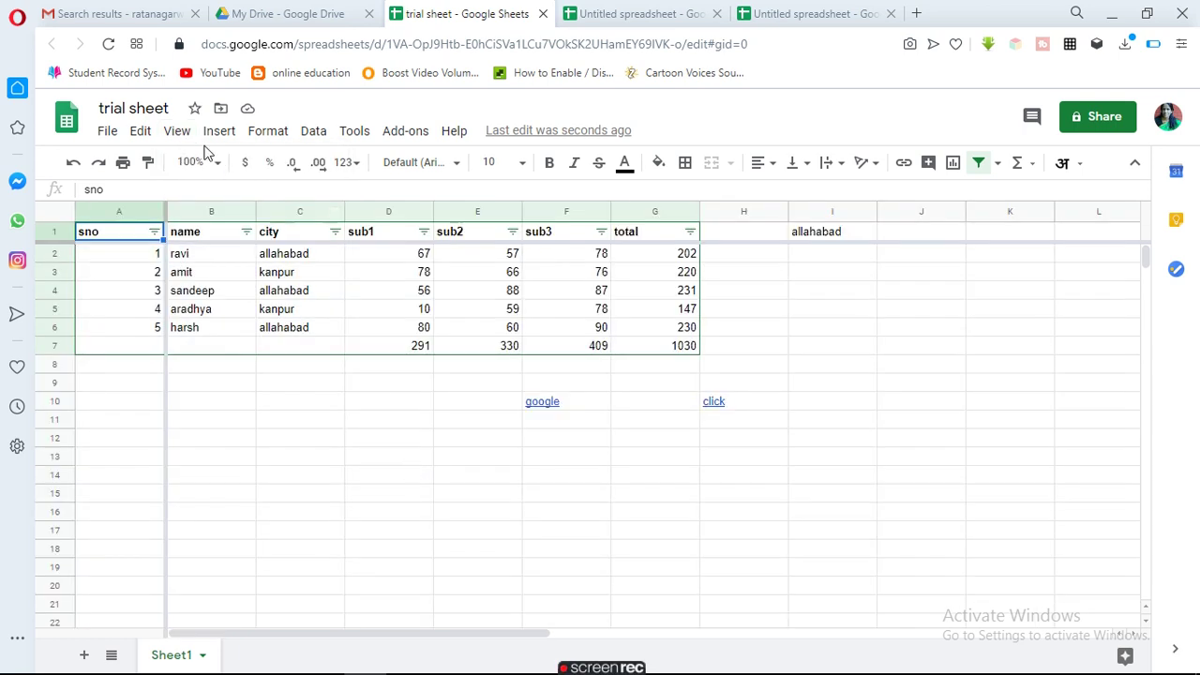
{"action": "left_click", "coordinate": [173, 132]}
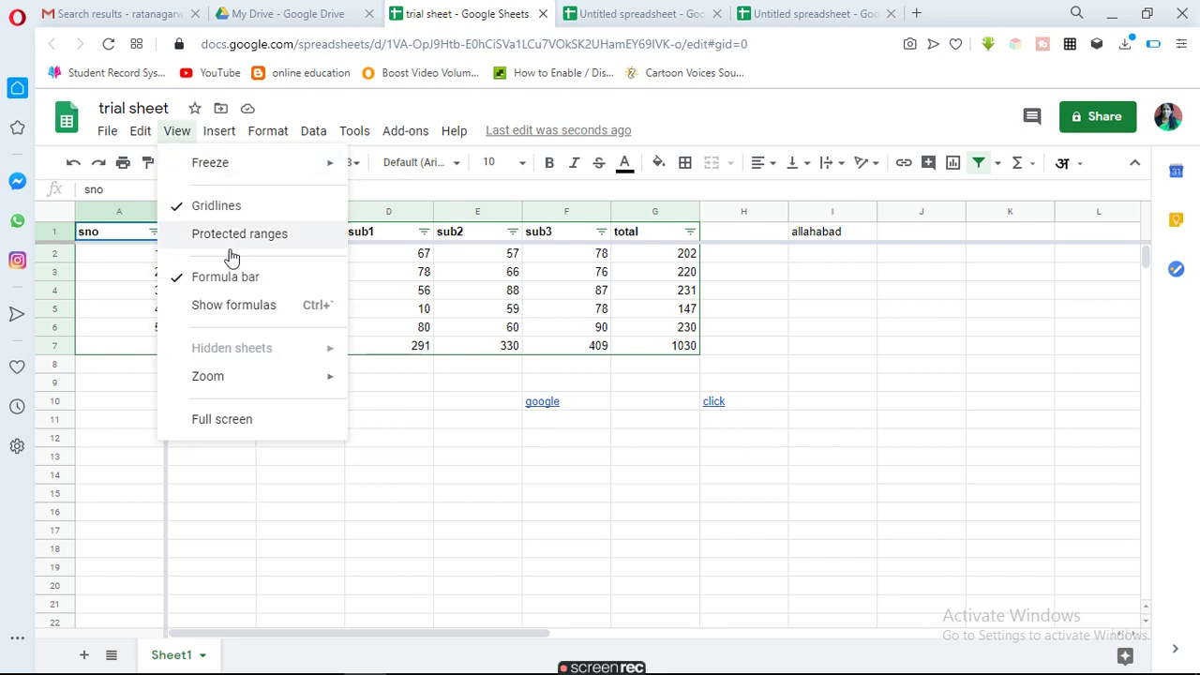
{"action": "mouse_move", "coordinate": [209, 376]}
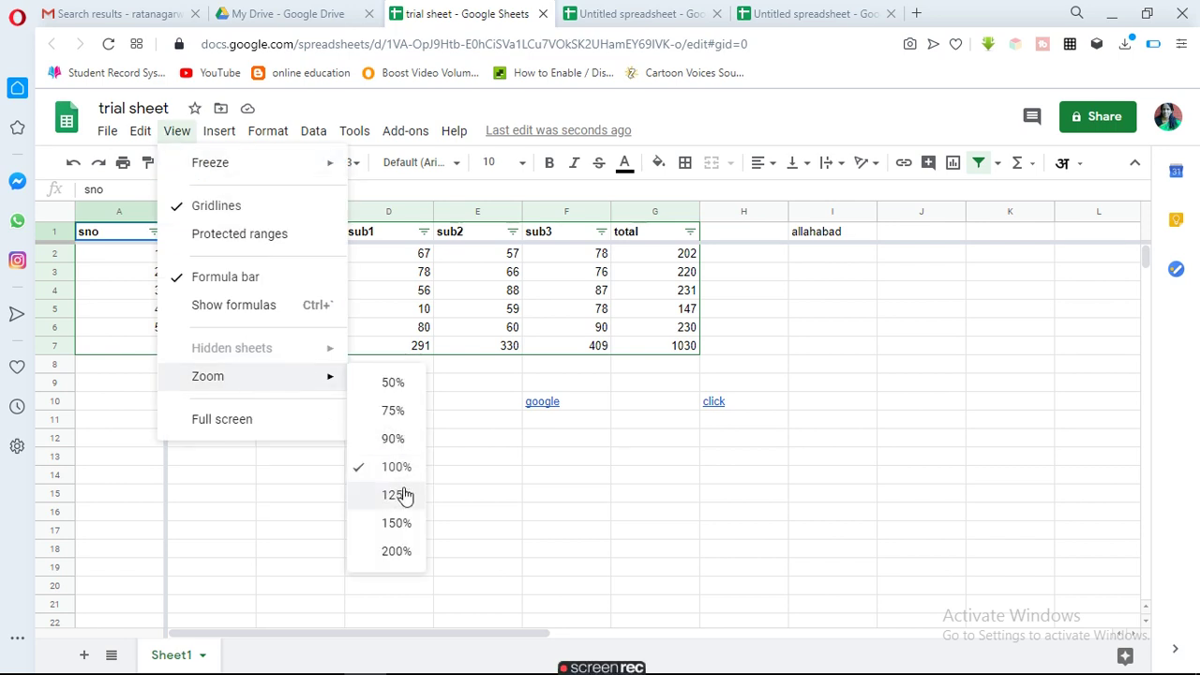
{"action": "left_click", "coordinate": [402, 507]}
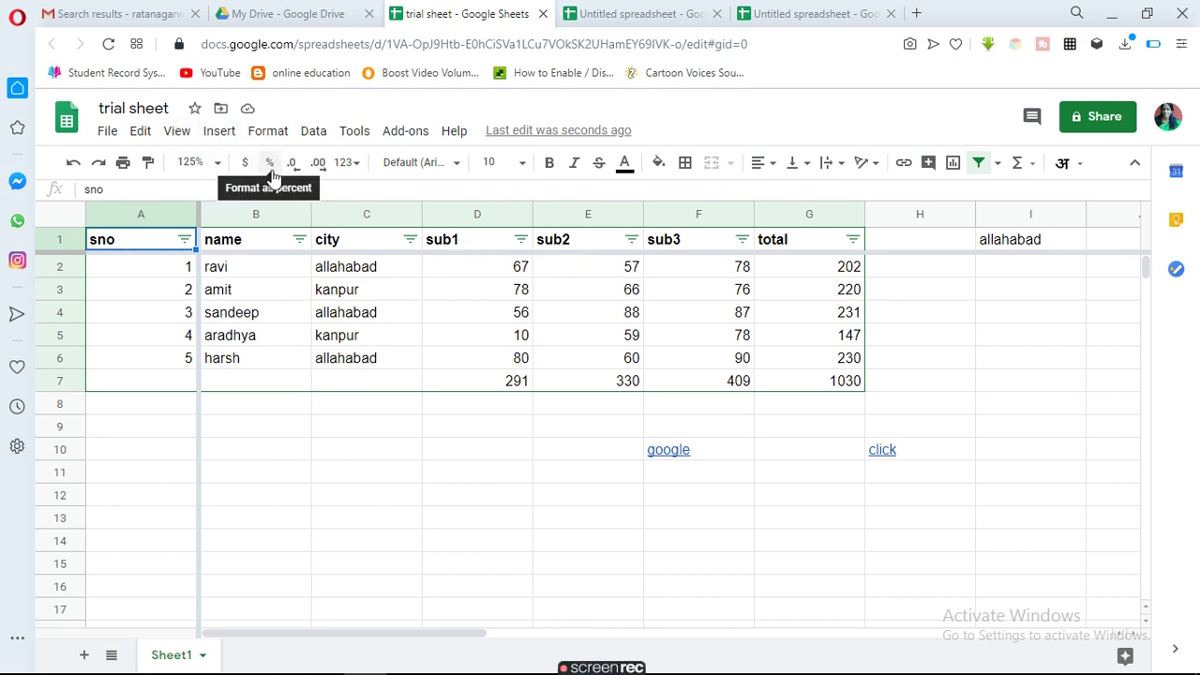
{"action": "left_click", "coordinate": [359, 171]}
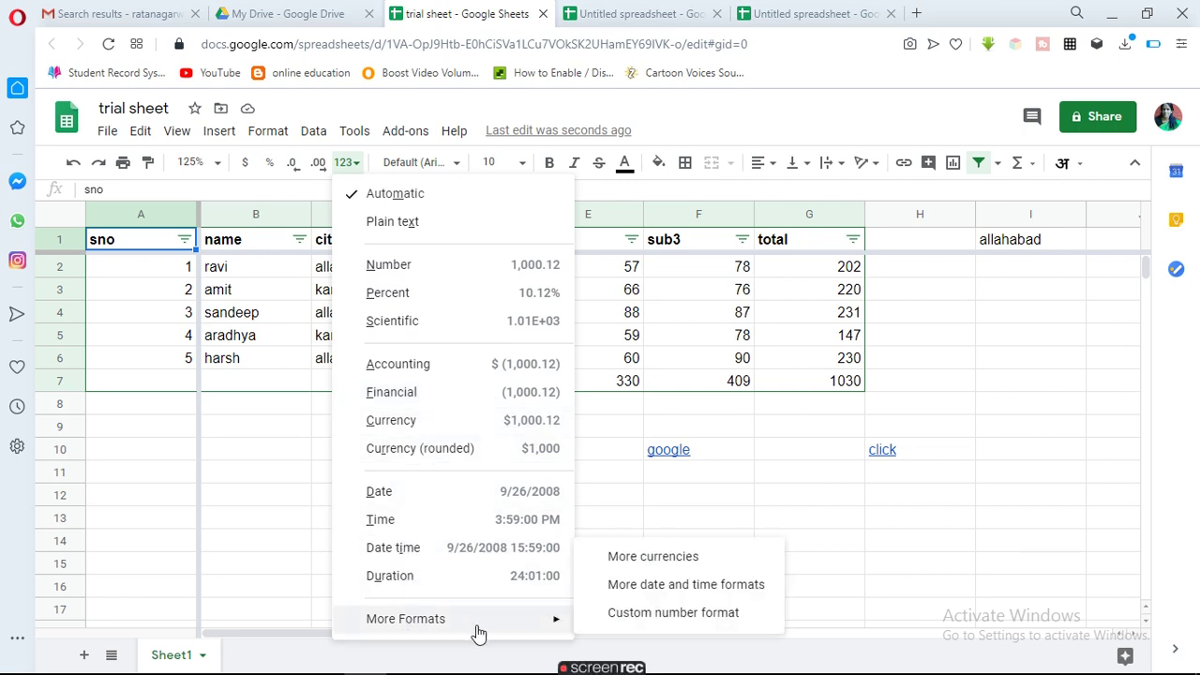
Step: Change the 'sno' heading in A1 to font size 12
{"action": "left_click", "coordinate": [460, 164]}
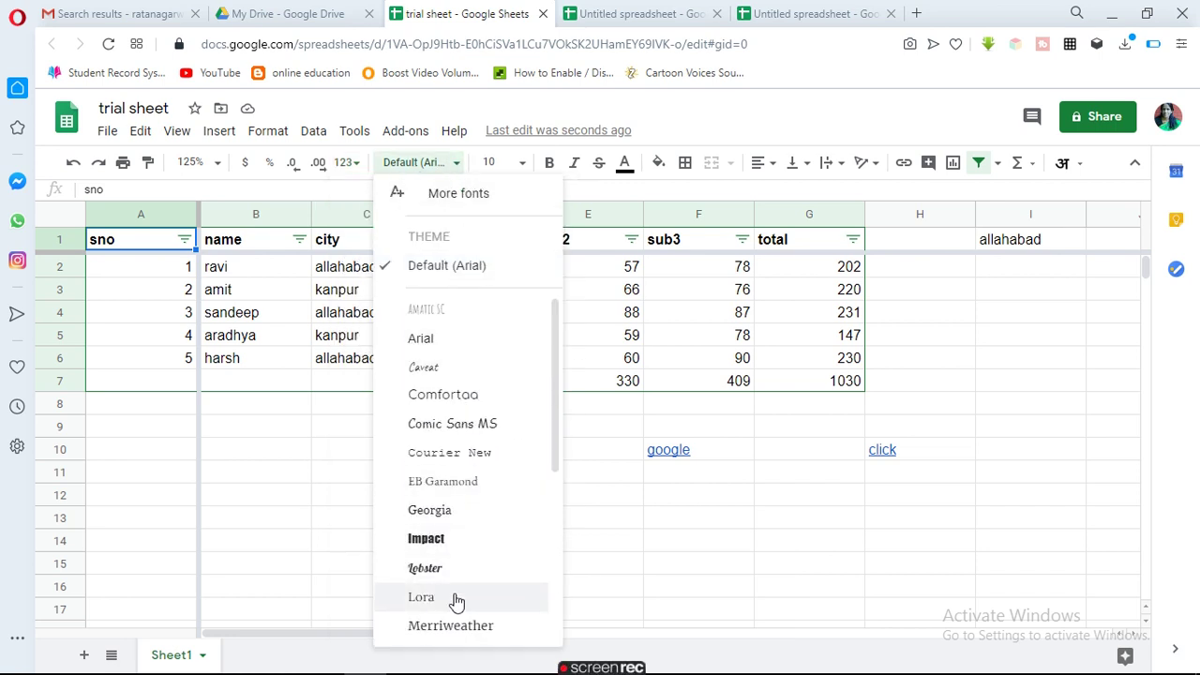
{"action": "left_click", "coordinate": [522, 161]}
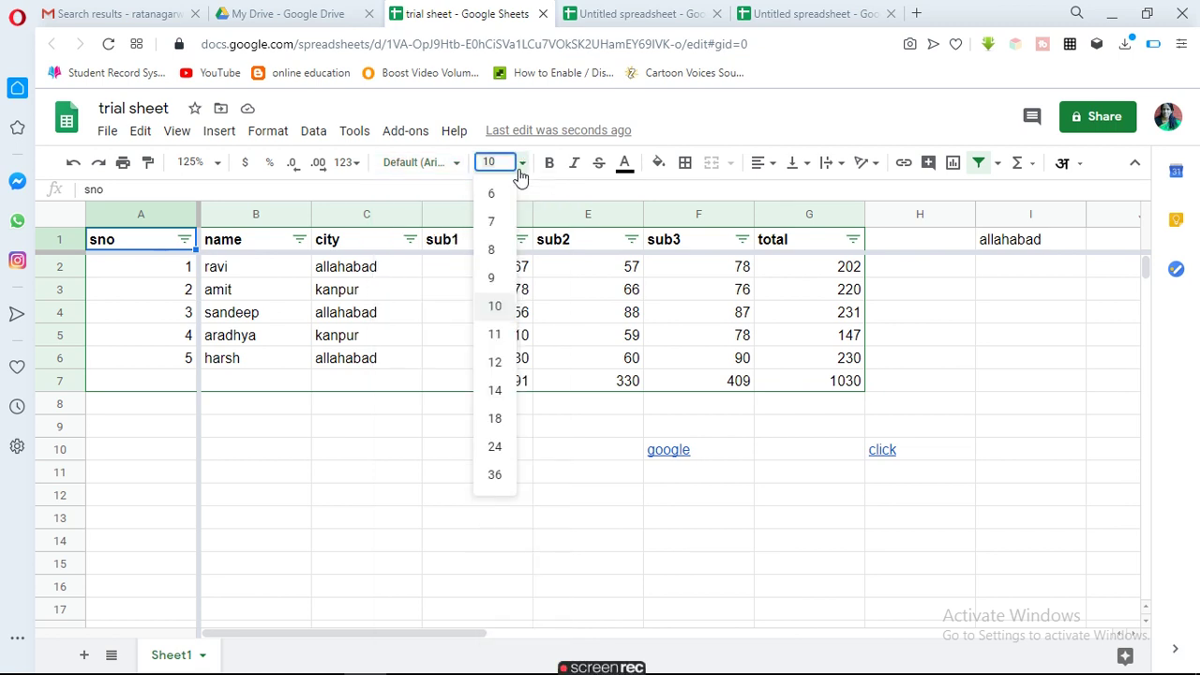
{"action": "left_click", "coordinate": [495, 362]}
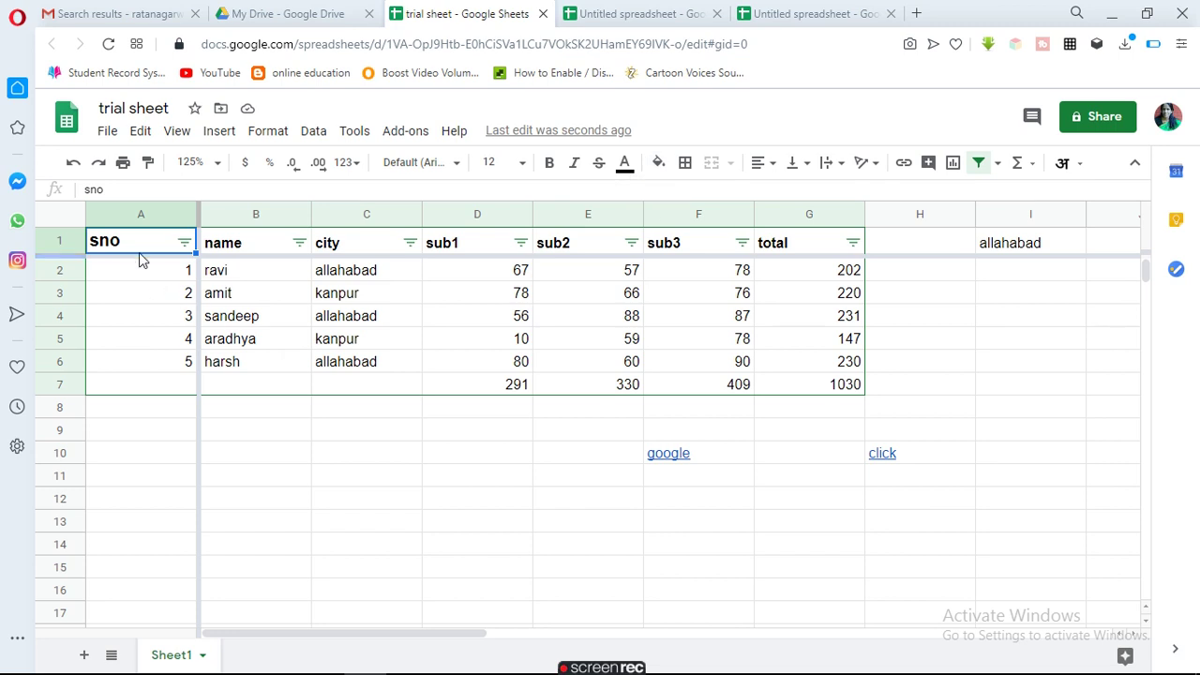
Step: Select the header row A1:G1 and fill it with cyan
{"action": "left_click_drag", "start_coordinate": [134, 248], "coordinate": [802, 236]}
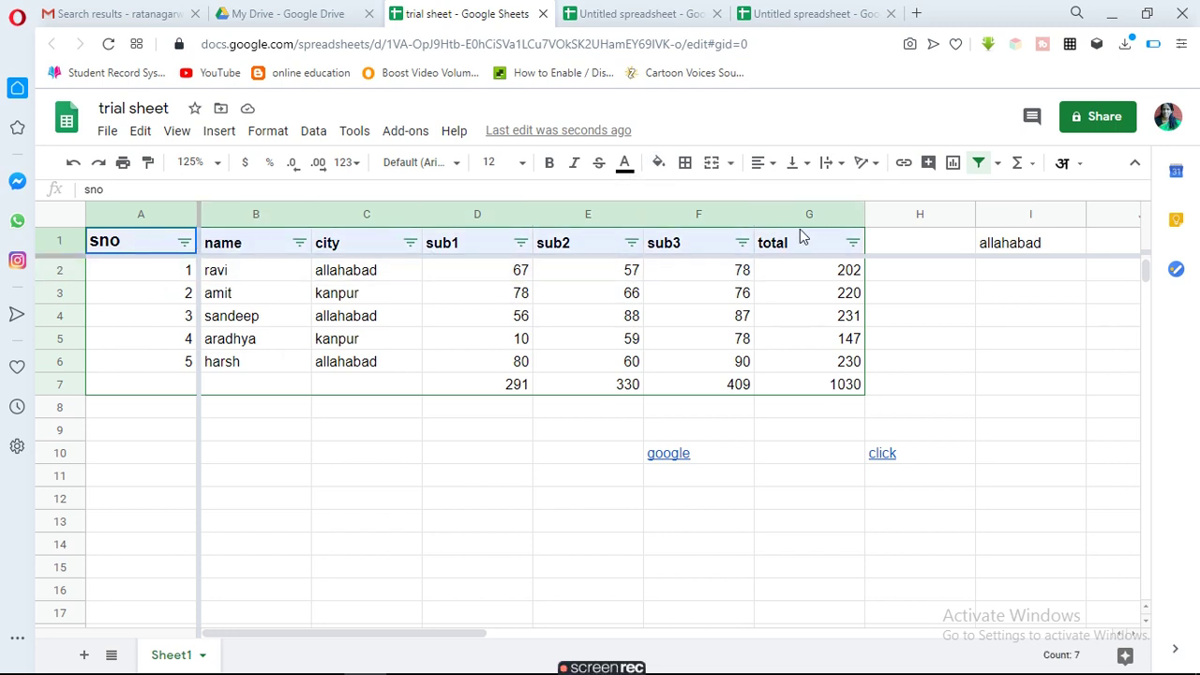
{"action": "left_click", "coordinate": [660, 165]}
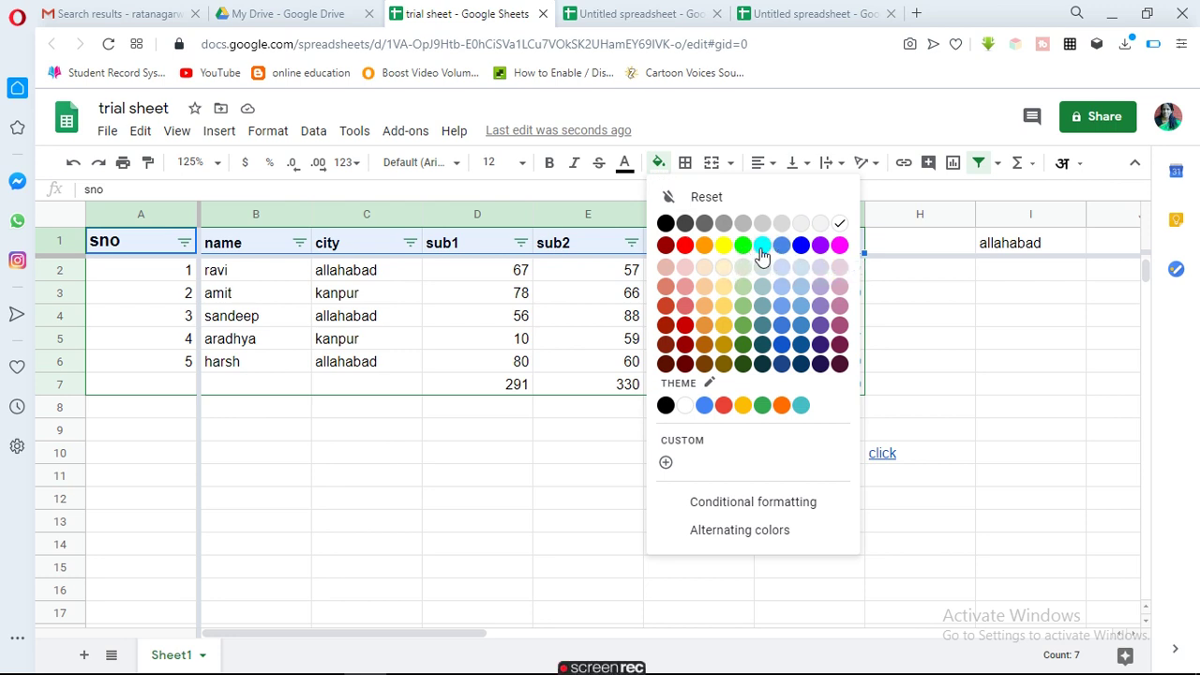
{"action": "left_click", "coordinate": [761, 246]}
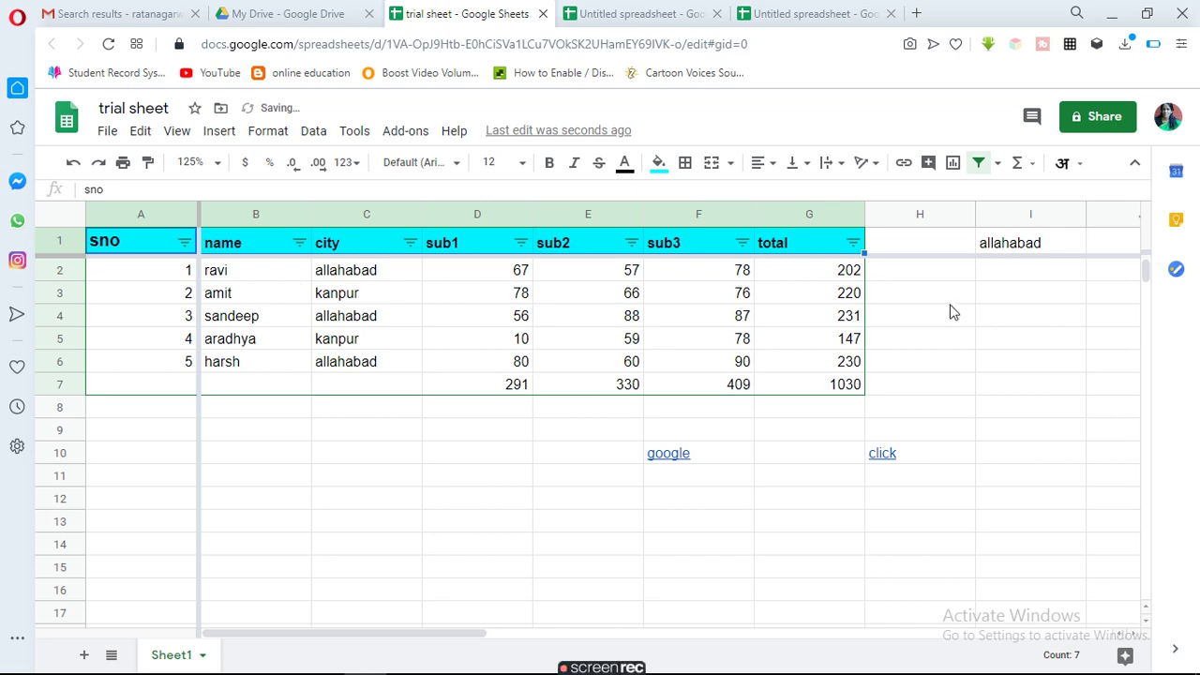
Step: Put borders around every header cell and centre the header text
{"action": "left_click", "coordinate": [689, 164]}
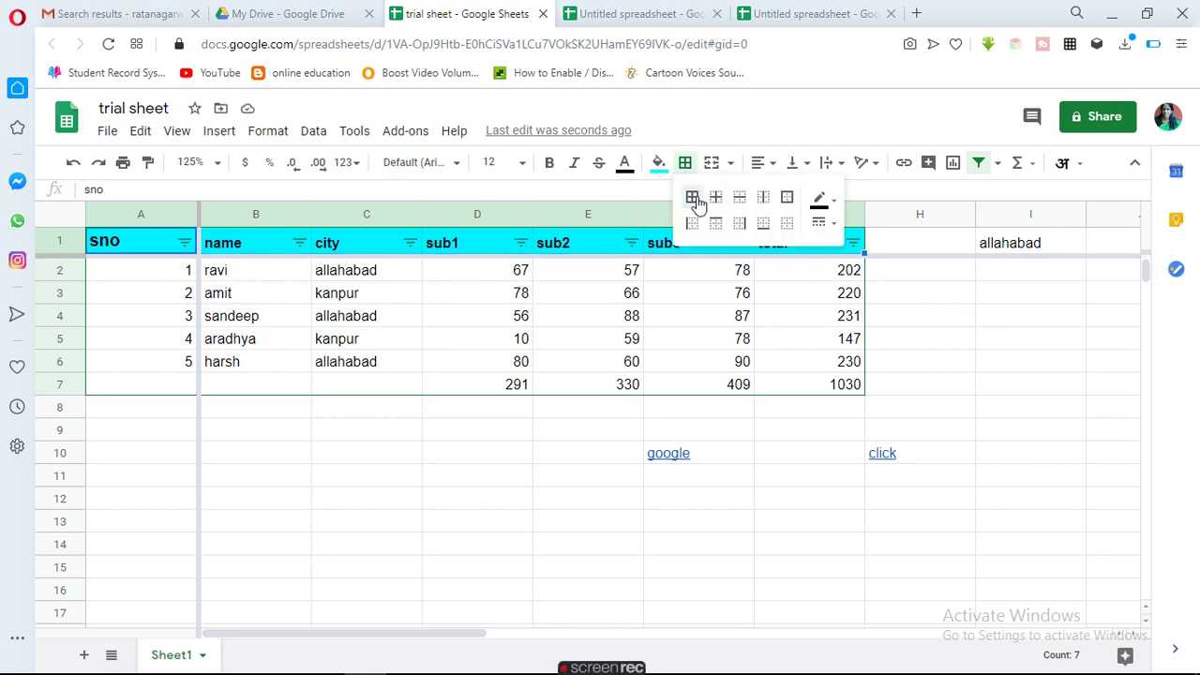
{"action": "left_click", "coordinate": [692, 199]}
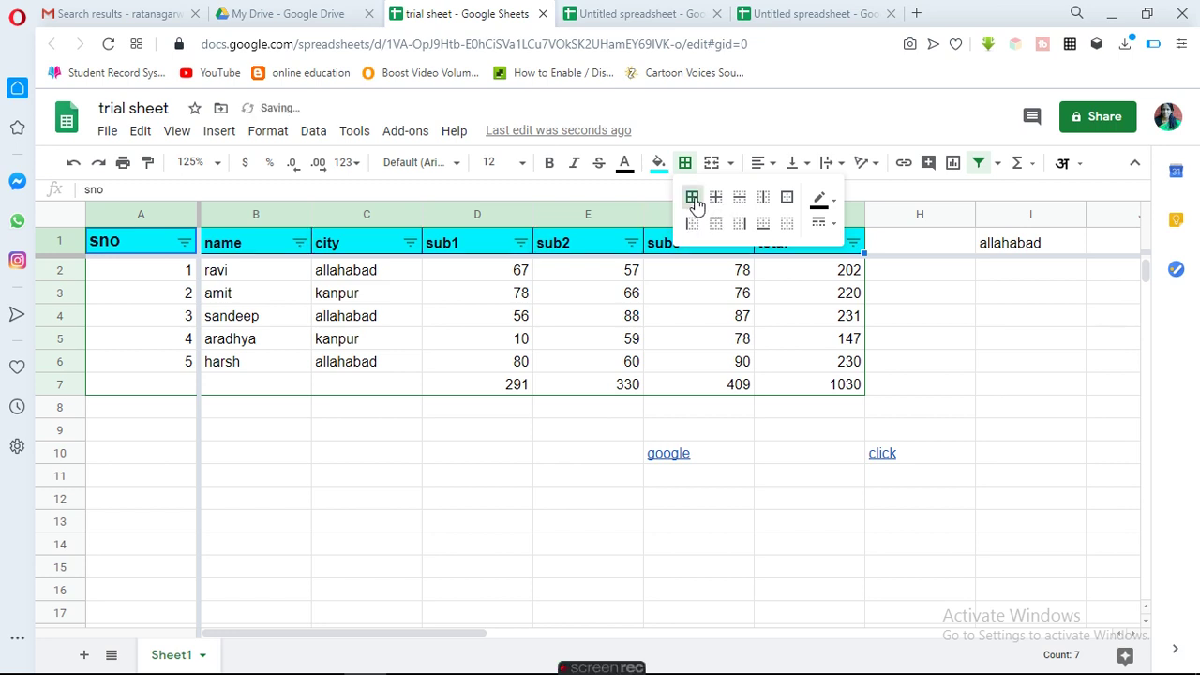
{"action": "left_click", "coordinate": [774, 166]}
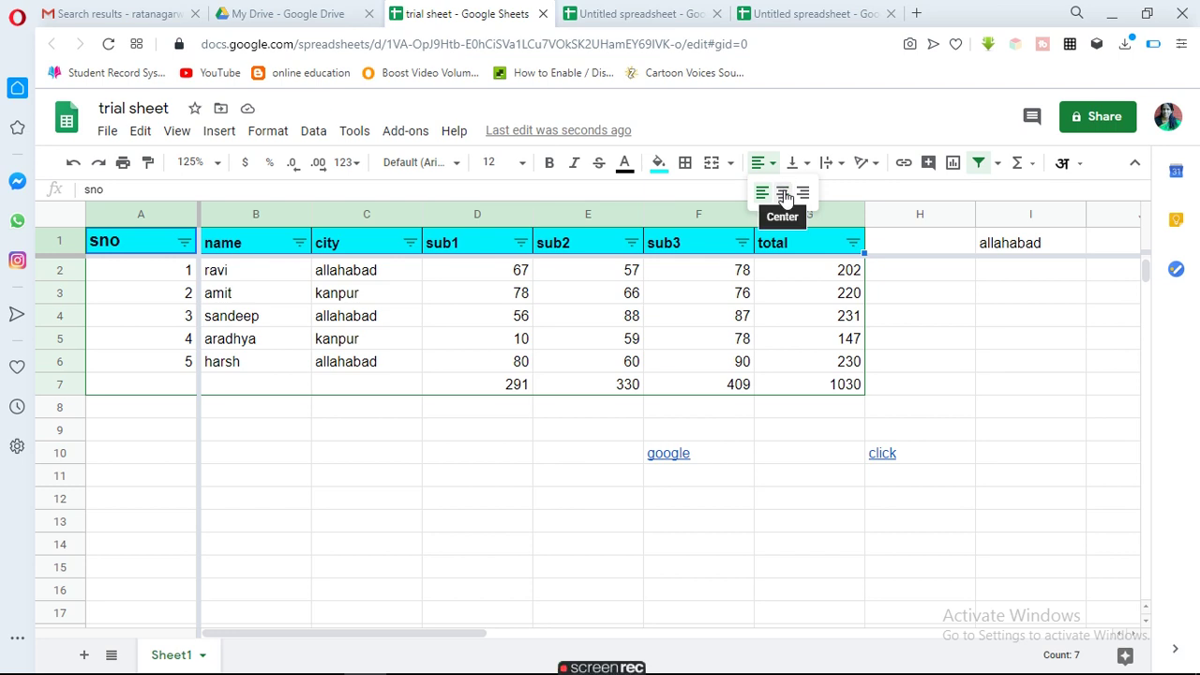
{"action": "left_click", "coordinate": [783, 193]}
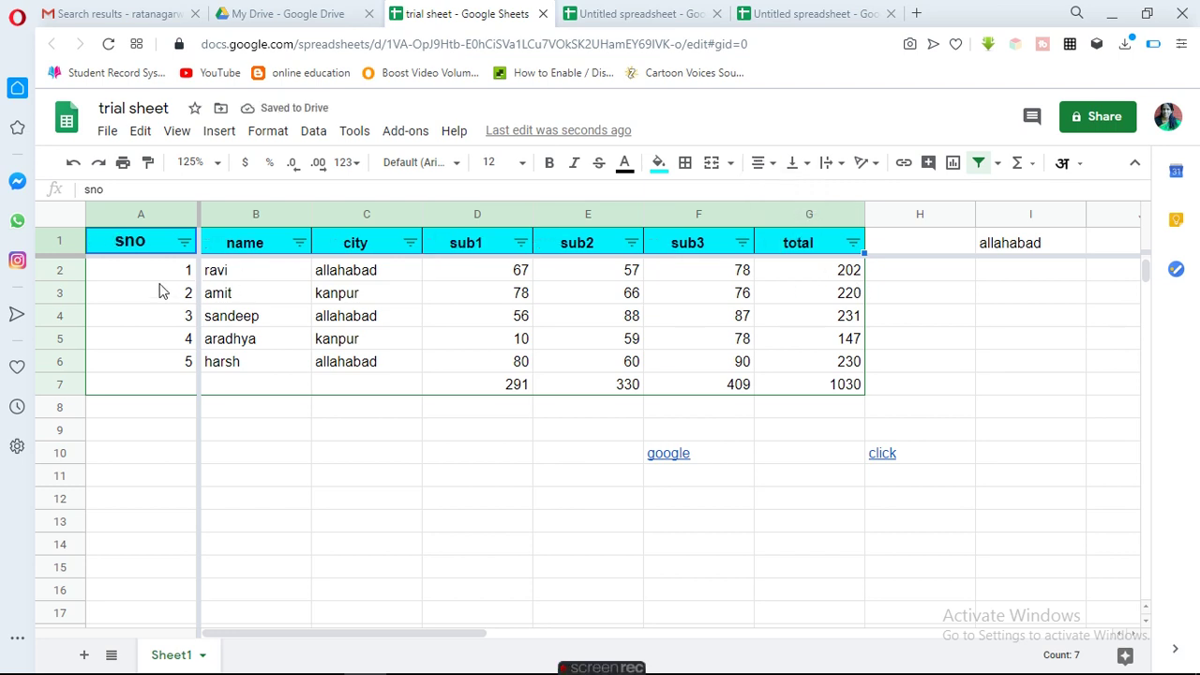
Step: Horizontally centre the student names, cities and marks in A2:G7
{"action": "mouse_move", "coordinate": [156, 272]}
{"action": "left_mouse_down"}
{"action": "mouse_move", "coordinate": [818, 410]}
{"action": "mouse_move", "coordinate": [819, 393]}
{"action": "left_mouse_up"}
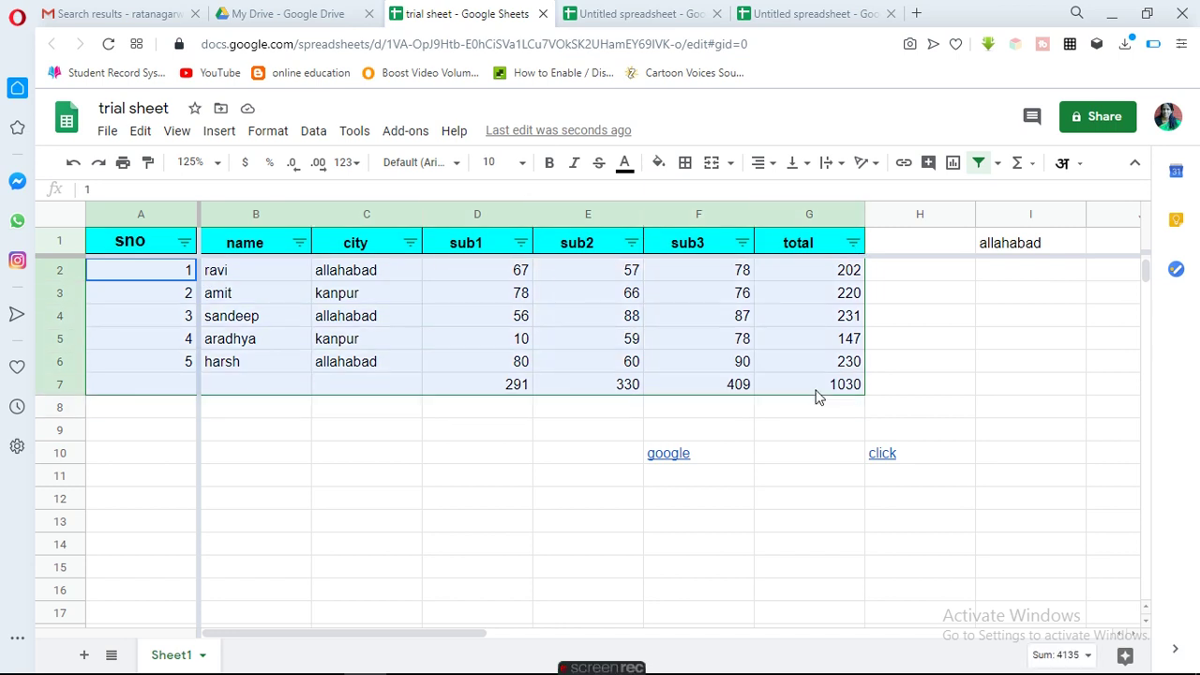
{"action": "left_click", "coordinate": [766, 163]}
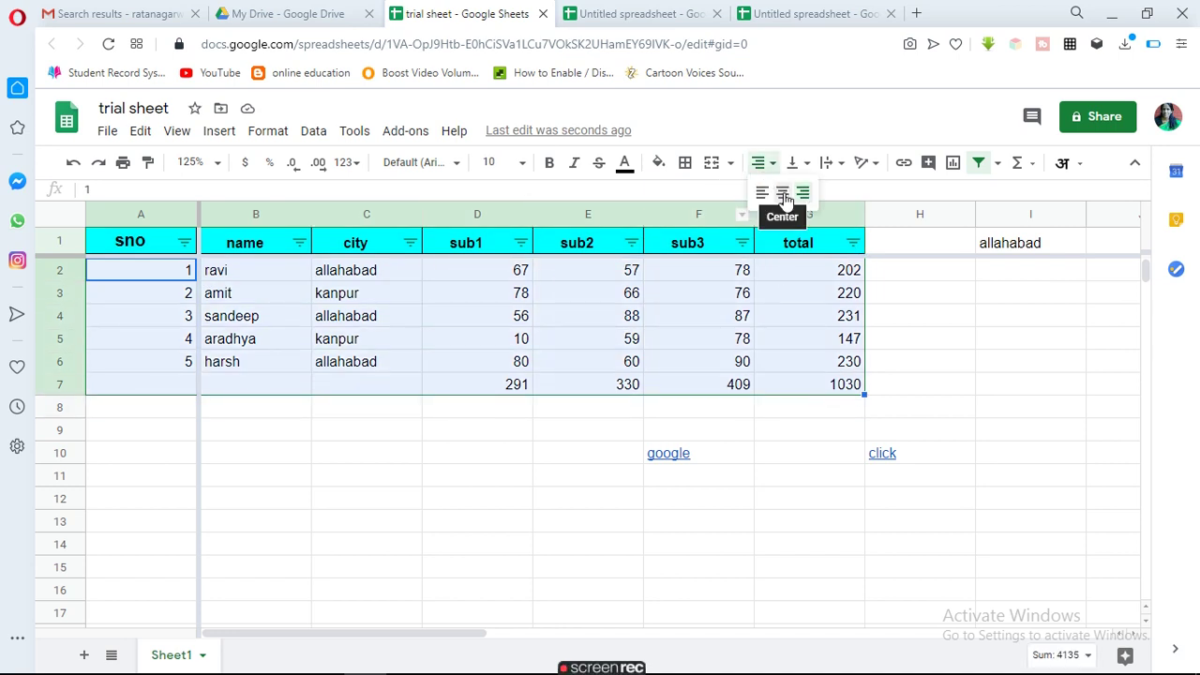
{"action": "left_click", "coordinate": [784, 193]}
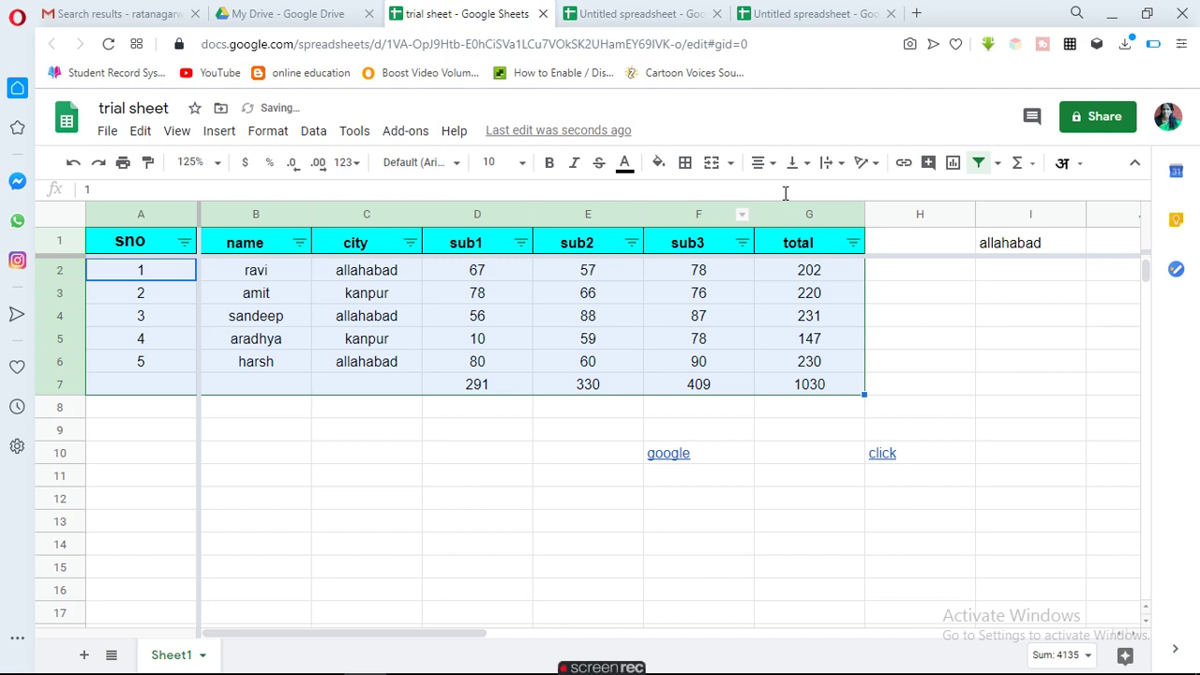
{"action": "left_click", "coordinate": [808, 166]}
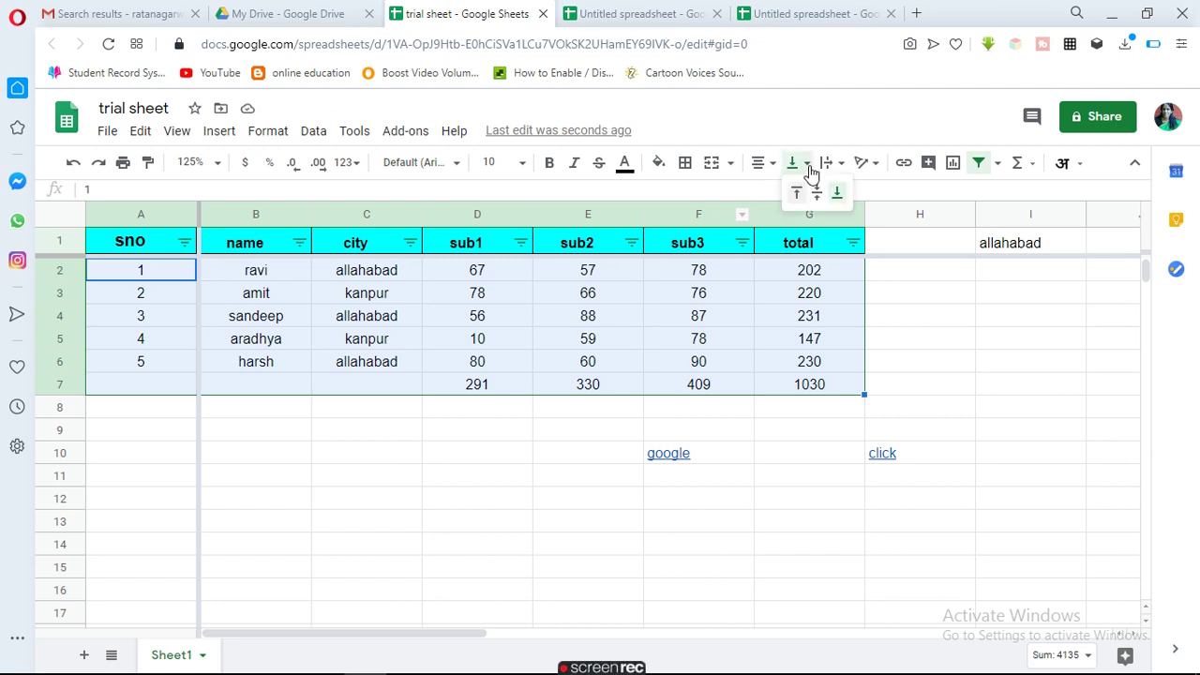
{"action": "left_click", "coordinate": [808, 166]}
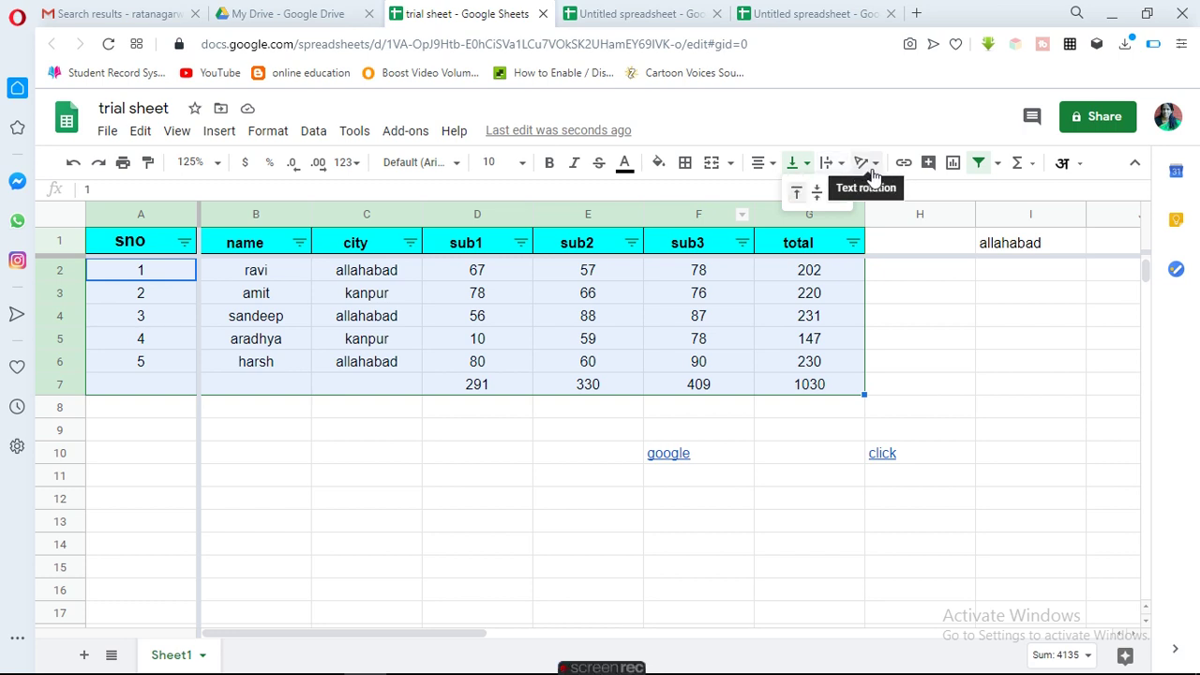
{"action": "left_click", "coordinate": [876, 170]}
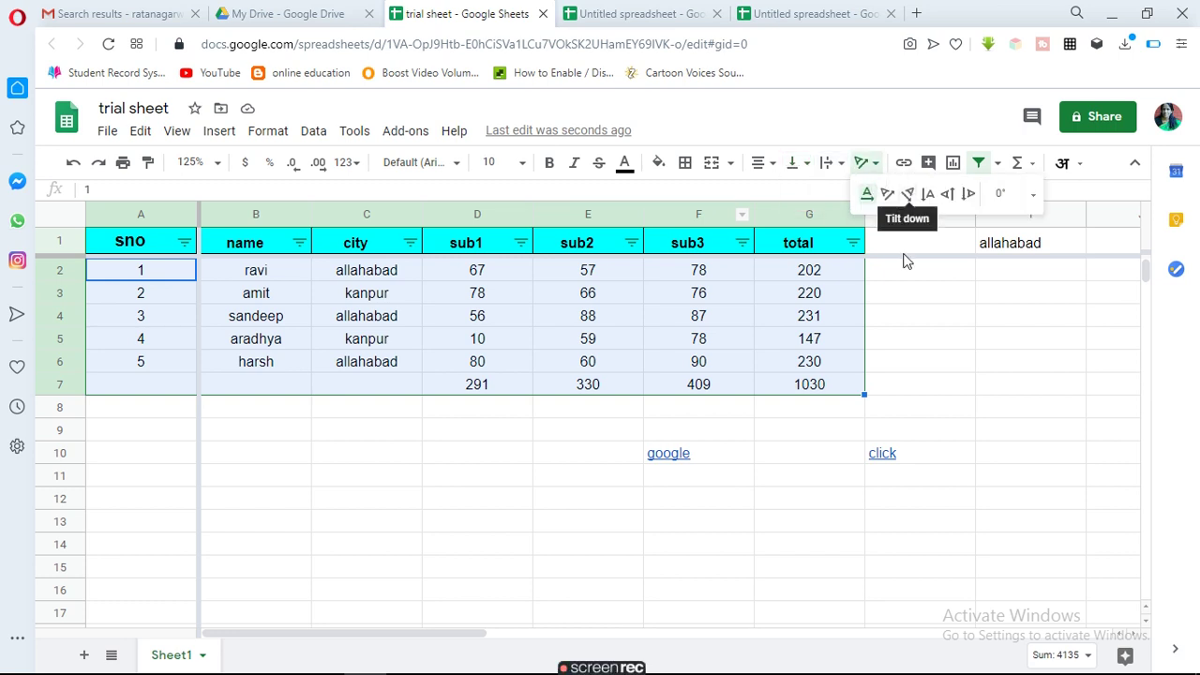
{"action": "left_click", "coordinate": [286, 338]}
{"action": "left_click", "coordinate": [245, 352]}
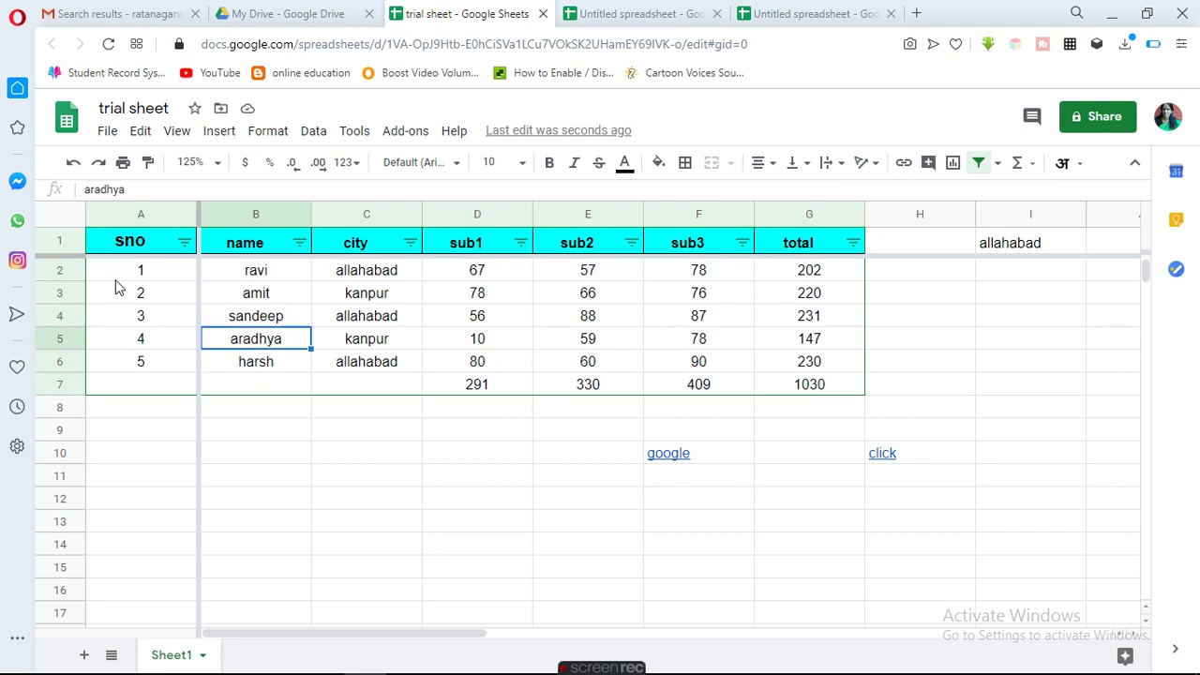
{"action": "left_click", "coordinate": [52, 241]}
{"action": "left_click", "coordinate": [875, 164]}
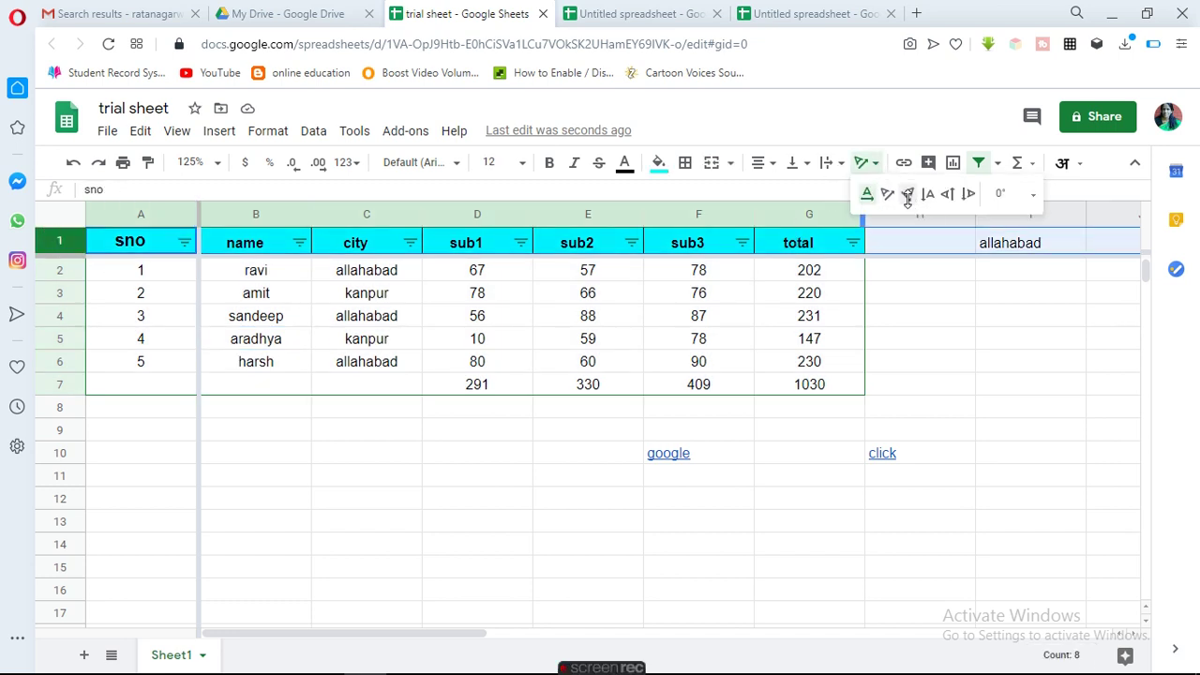
{"action": "left_click", "coordinate": [908, 195]}
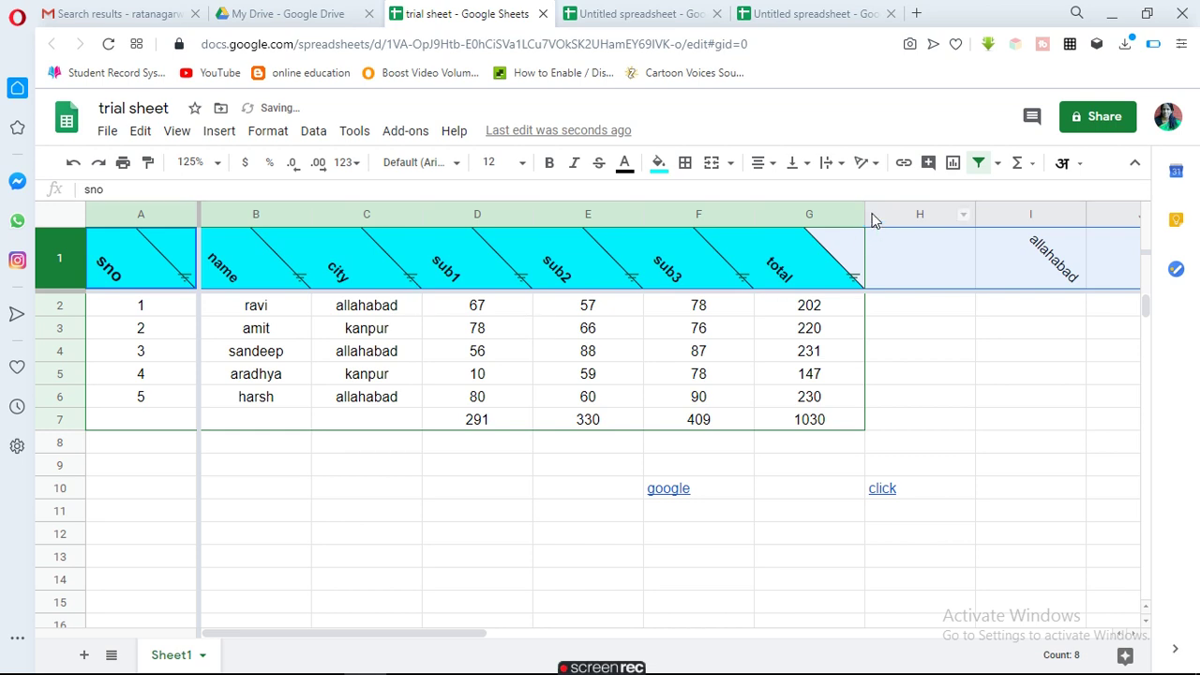
{"action": "left_click", "coordinate": [876, 166]}
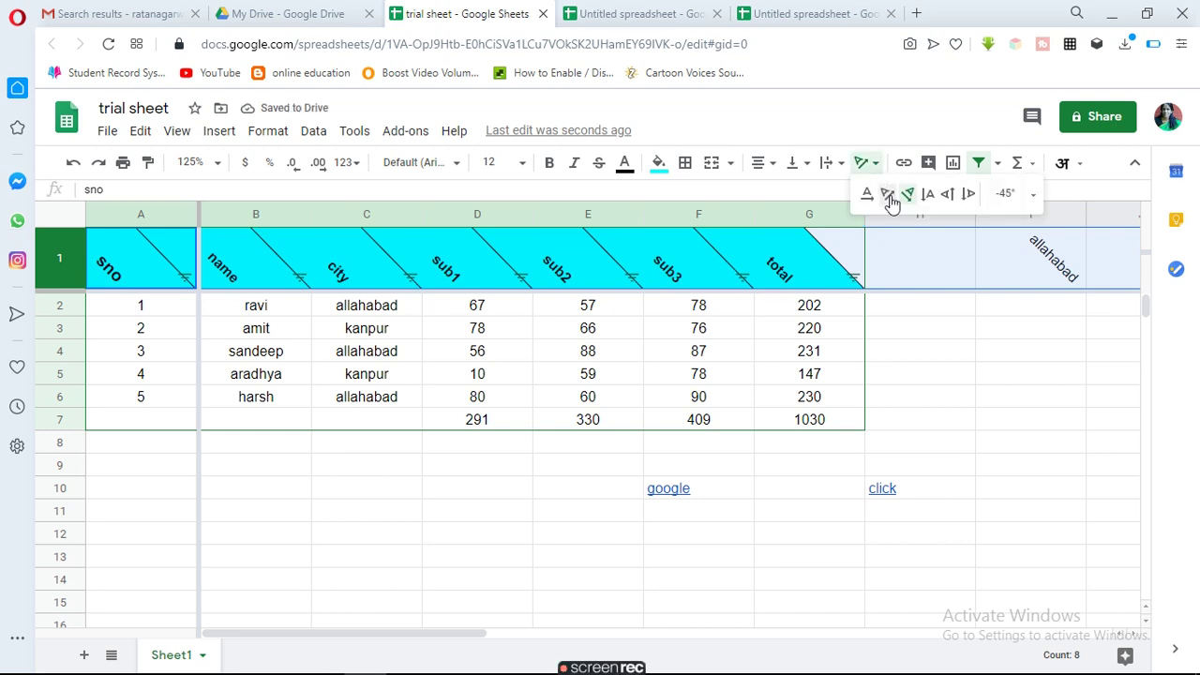
{"action": "left_click", "coordinate": [887, 194]}
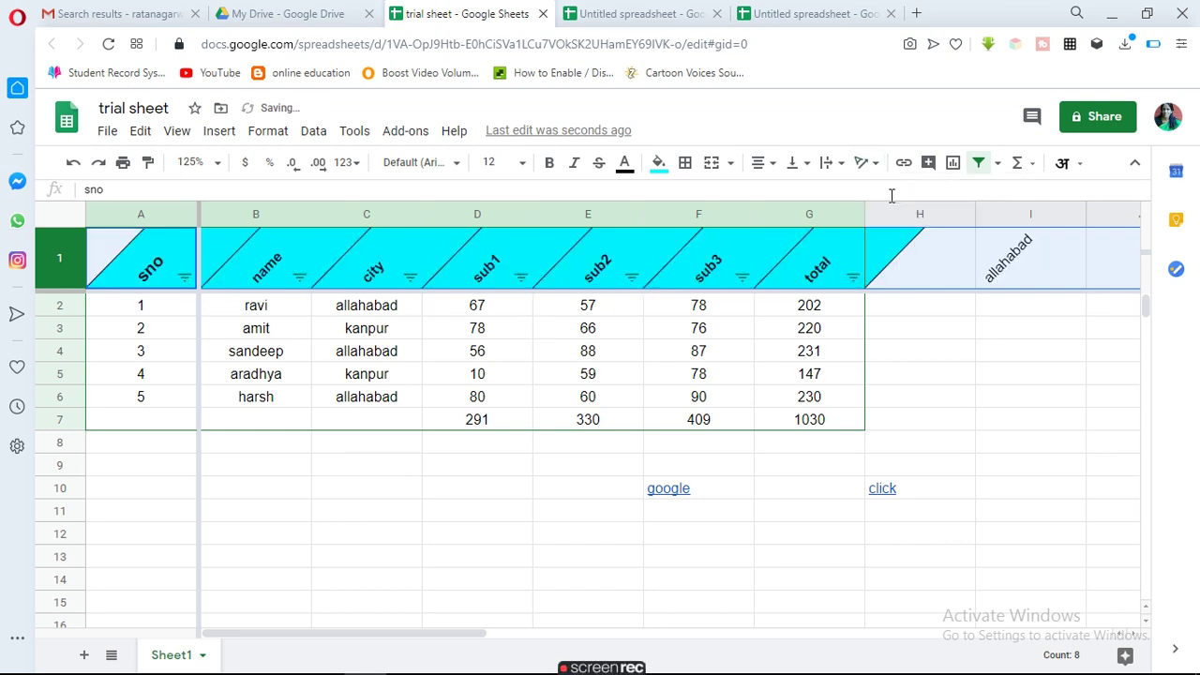
{"action": "left_click", "coordinate": [878, 174]}
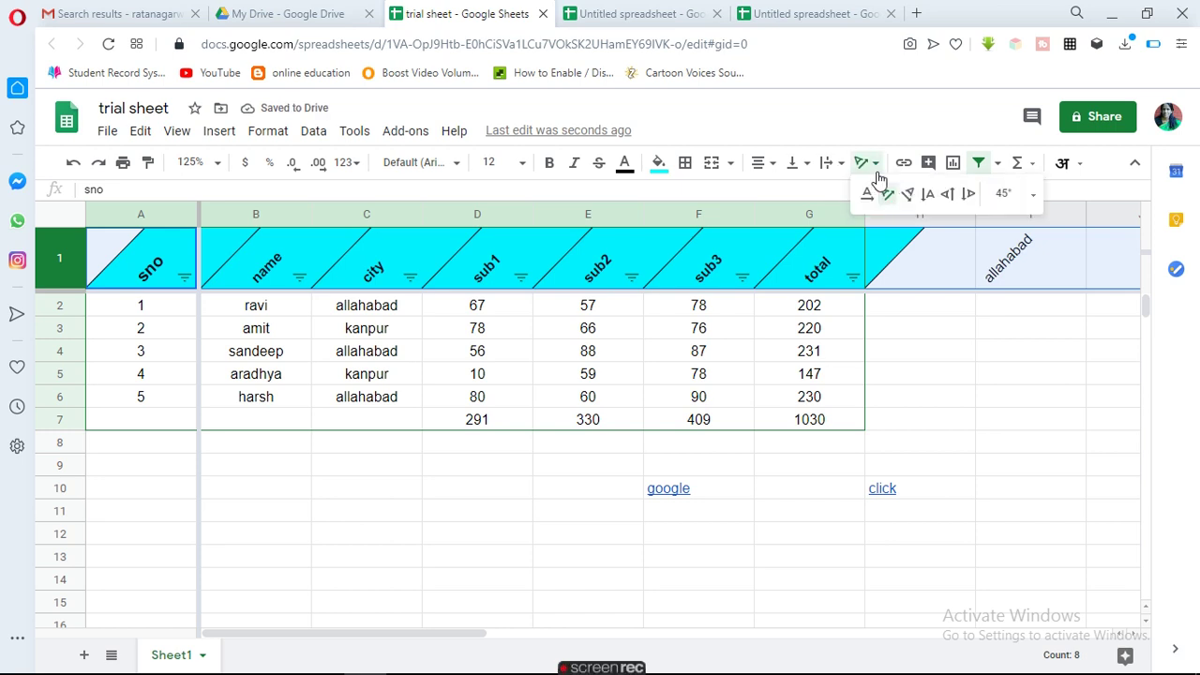
{"action": "left_click", "coordinate": [865, 193]}
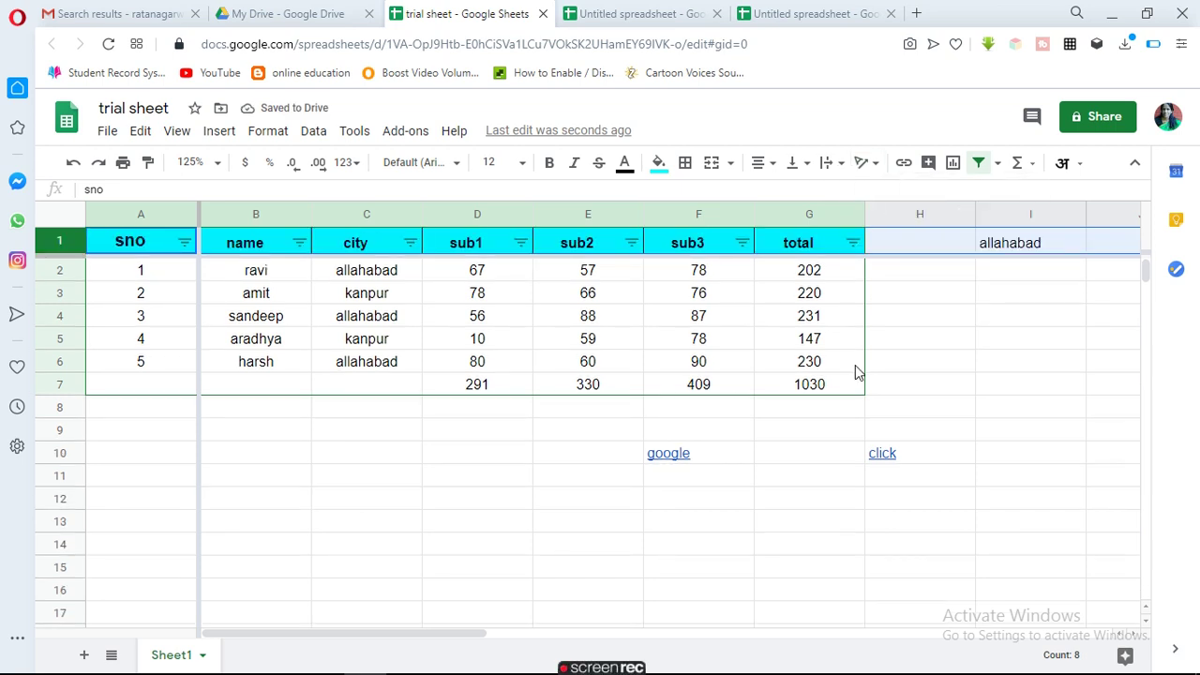
Step: Delete the stray entries allahabad in I1, google in F10 and click in H10
{"action": "left_click", "coordinate": [1028, 249]}
{"action": "key", "text": "Delete"}
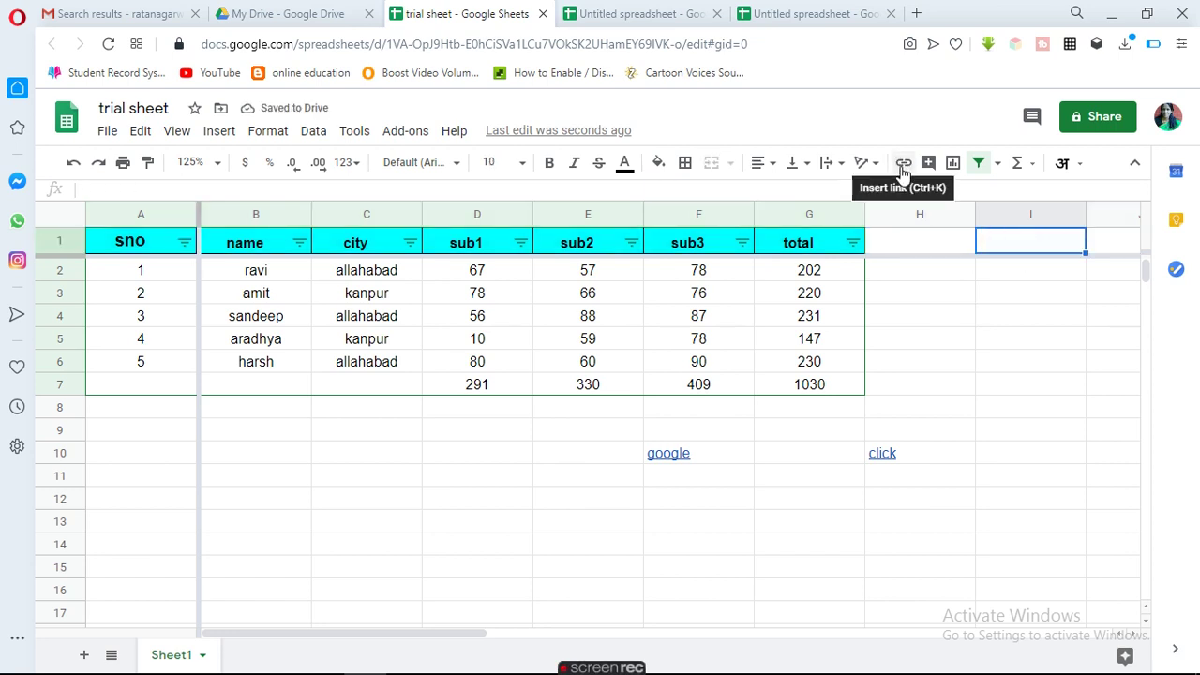
{"action": "left_click", "coordinate": [669, 460]}
{"action": "key", "text": "Delete"}
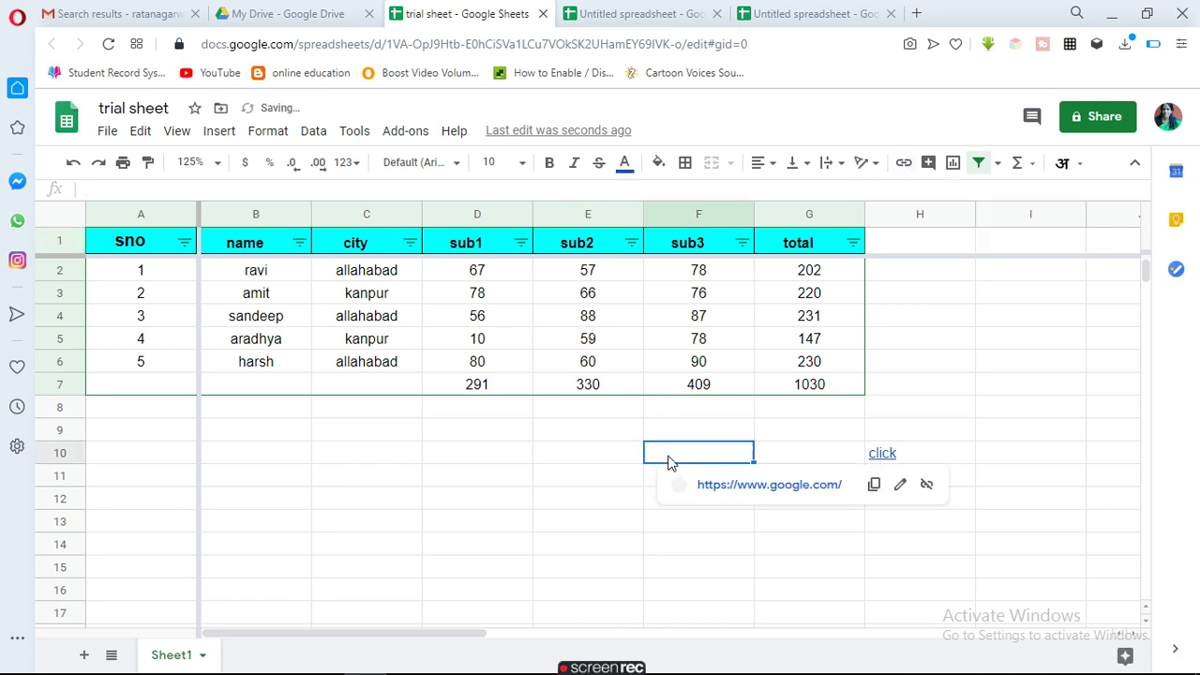
{"action": "left_click", "coordinate": [878, 453]}
{"action": "key", "text": "Delete"}
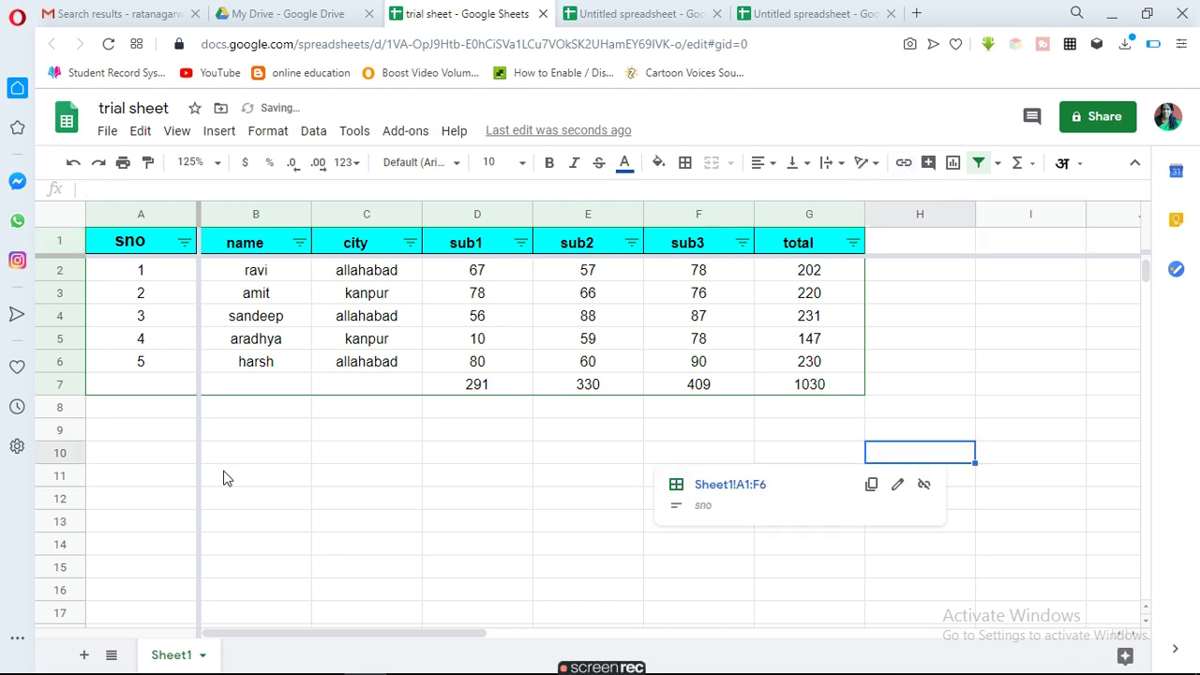
{"action": "left_click", "coordinate": [297, 461]}
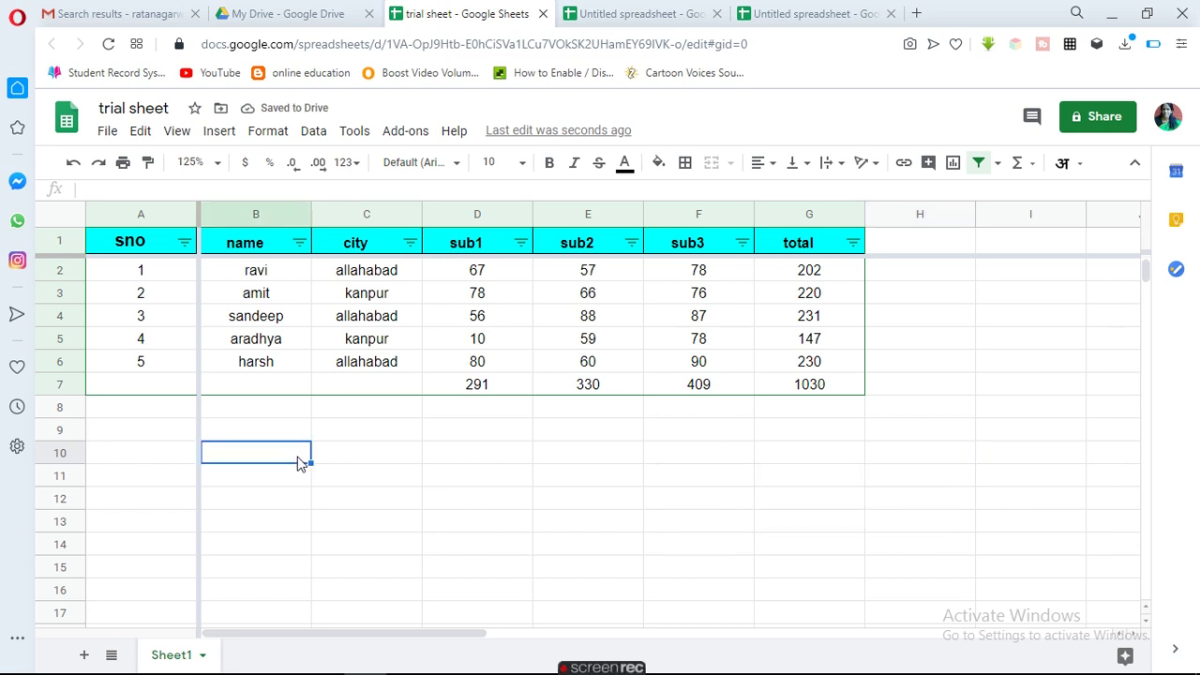
Step: Open the File menu, then select cells B2 to B10 in the name column
{"action": "left_click", "coordinate": [109, 132]}
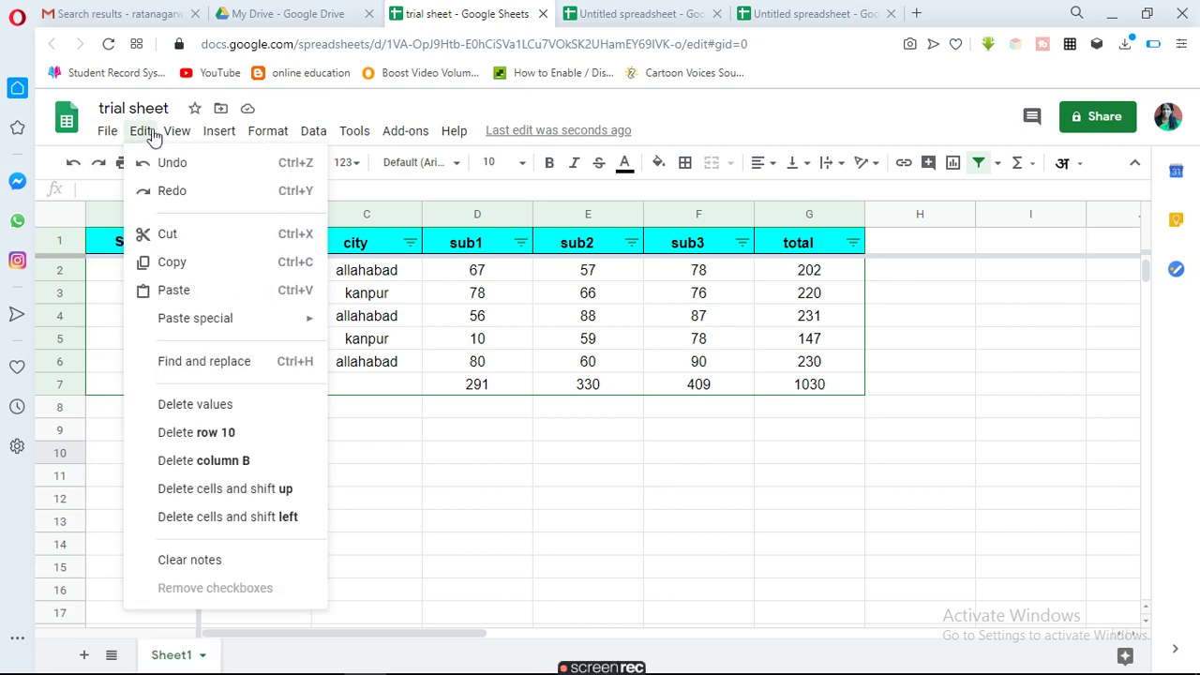
{"action": "mouse_move", "coordinate": [177, 131]}
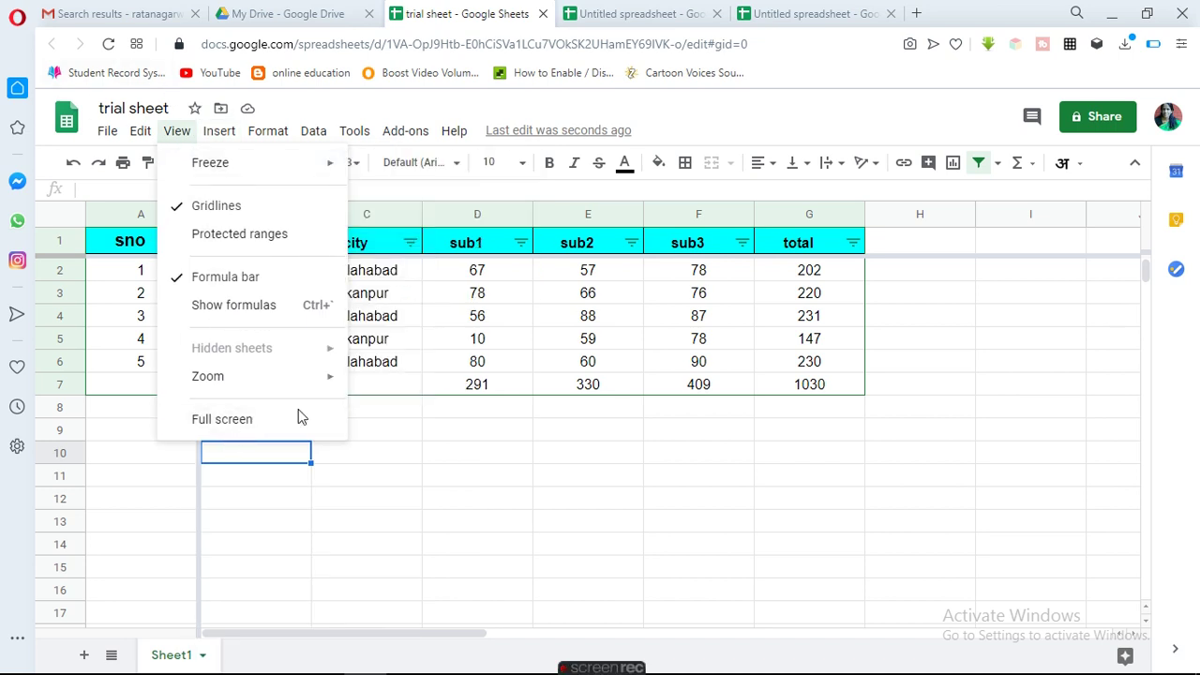
{"action": "left_click", "coordinate": [259, 456]}
{"action": "left_click_drag", "start_coordinate": [259, 456], "coordinate": [255, 271]}
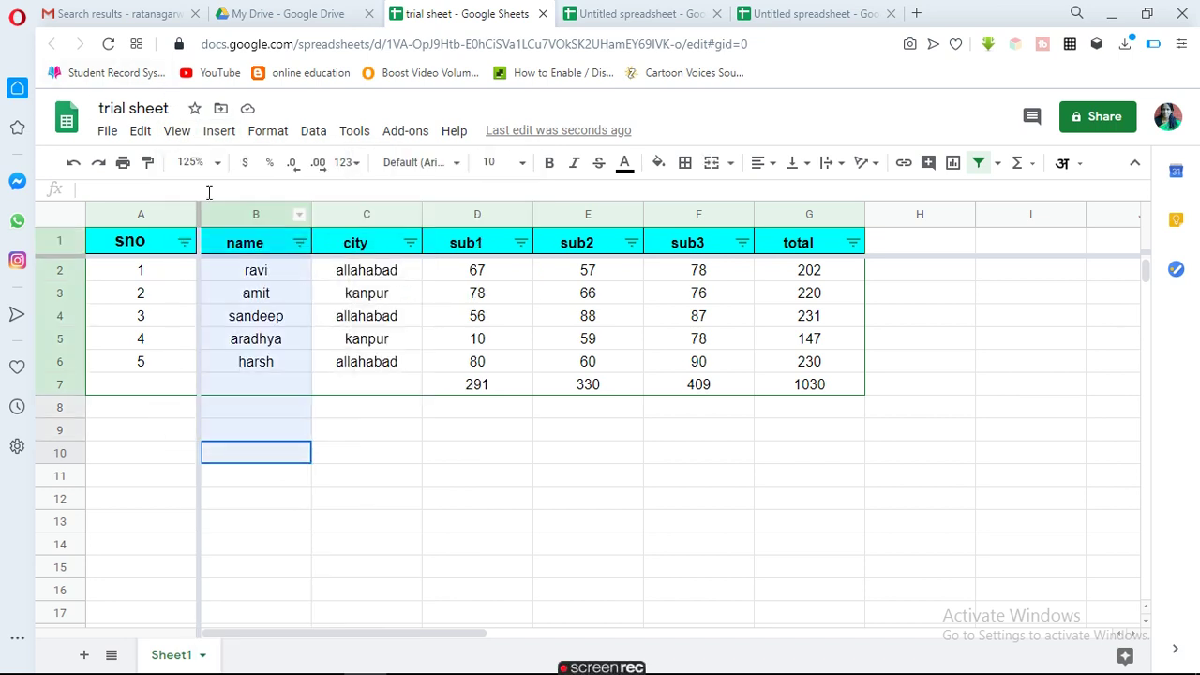
{"action": "left_click", "coordinate": [187, 133]}
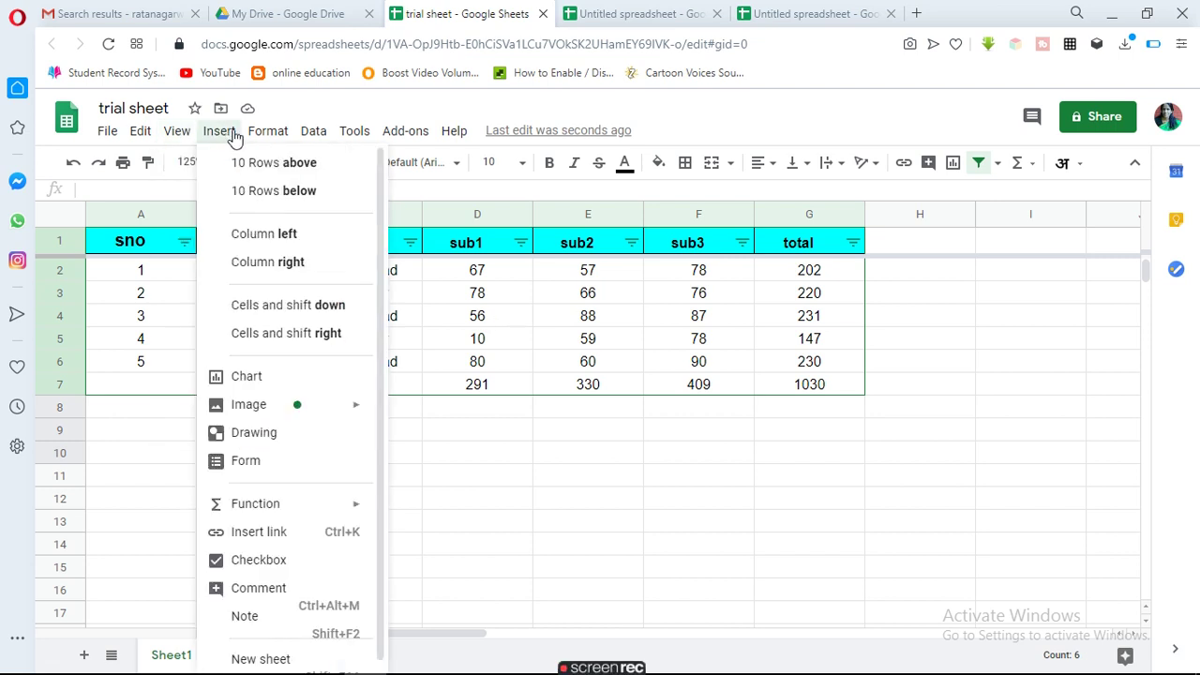
{"action": "left_click", "coordinate": [261, 543]}
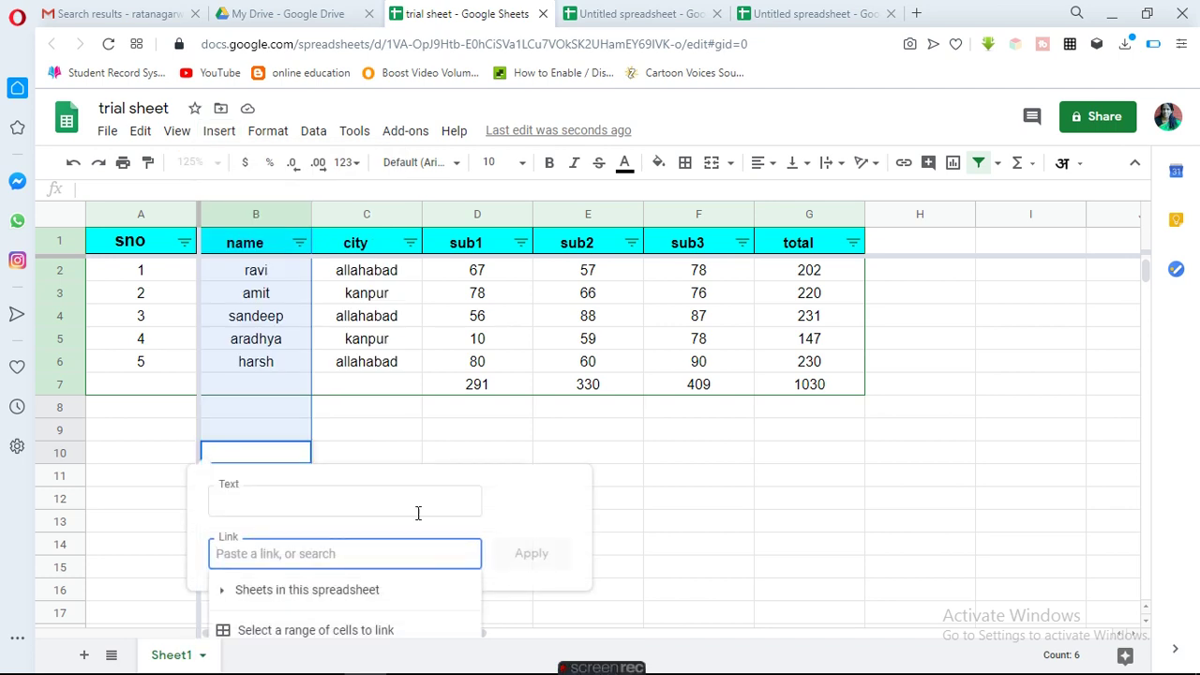
{"action": "left_click", "coordinate": [247, 494]}
{"action": "type", "text": "GOOGLE"}
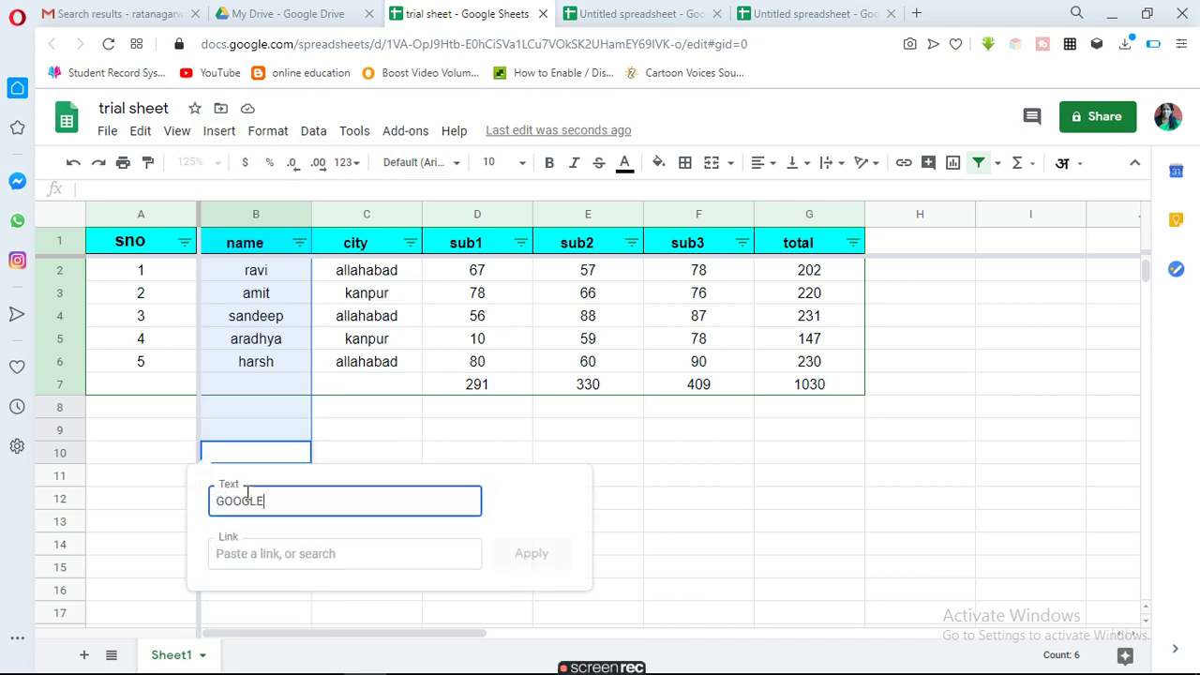
{"action": "left_click", "coordinate": [286, 554]}
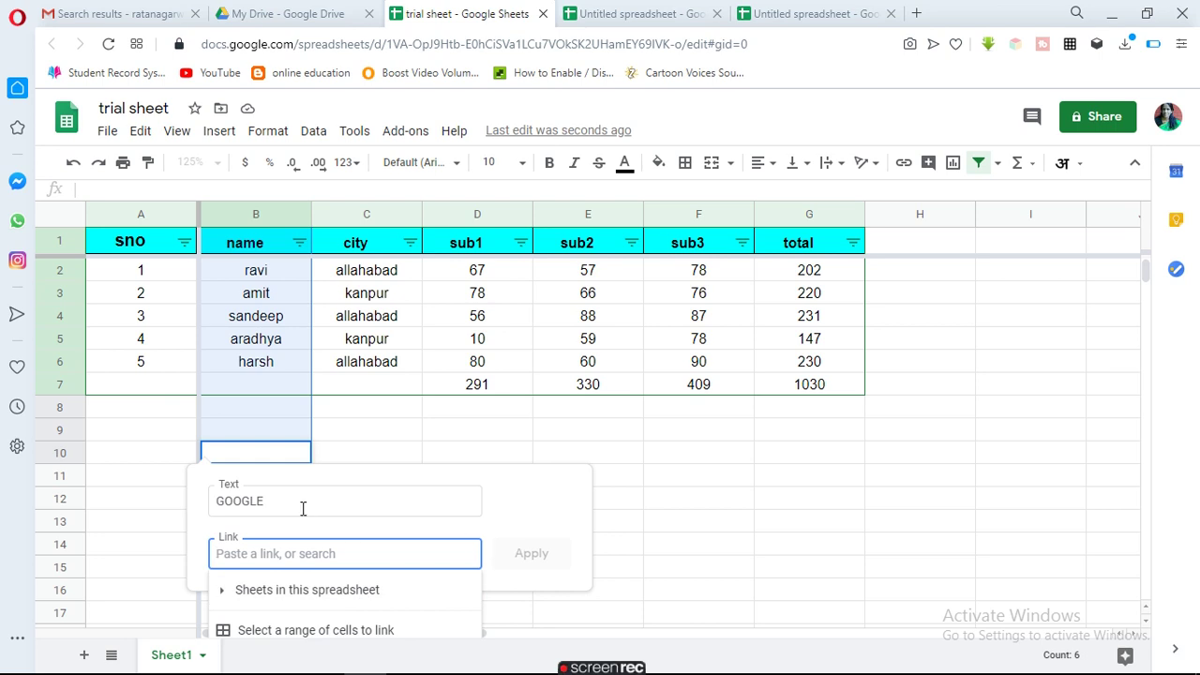
{"action": "left_click", "coordinate": [598, 434]}
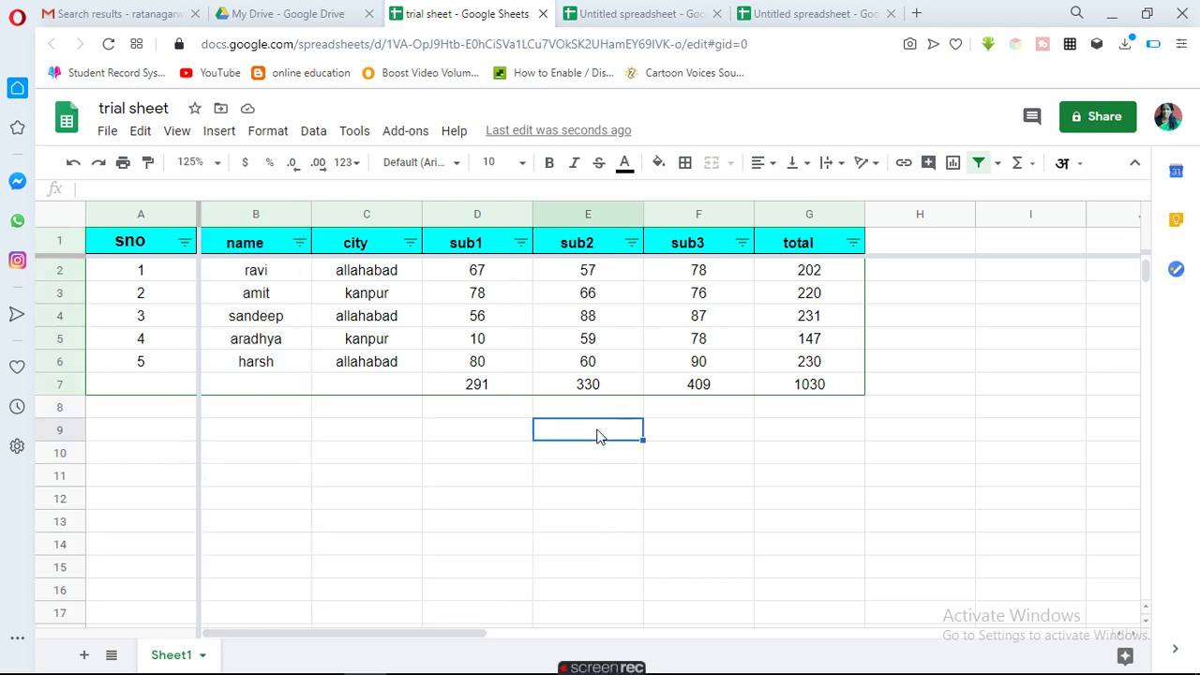
{"action": "left_click", "coordinate": [281, 456]}
Step: Type GOOGLE into B10, cancel an Insert link popup, and leave the text unchanged
{"action": "type", "text": "GOOGLE"}
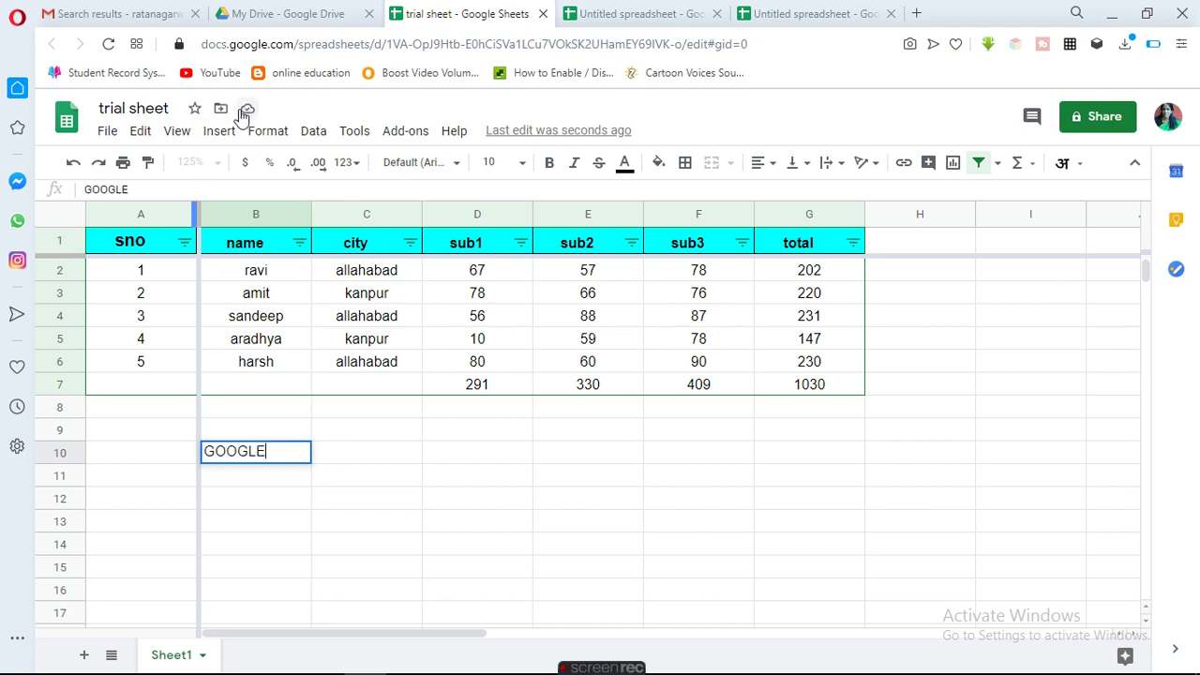
{"action": "left_click", "coordinate": [218, 132]}
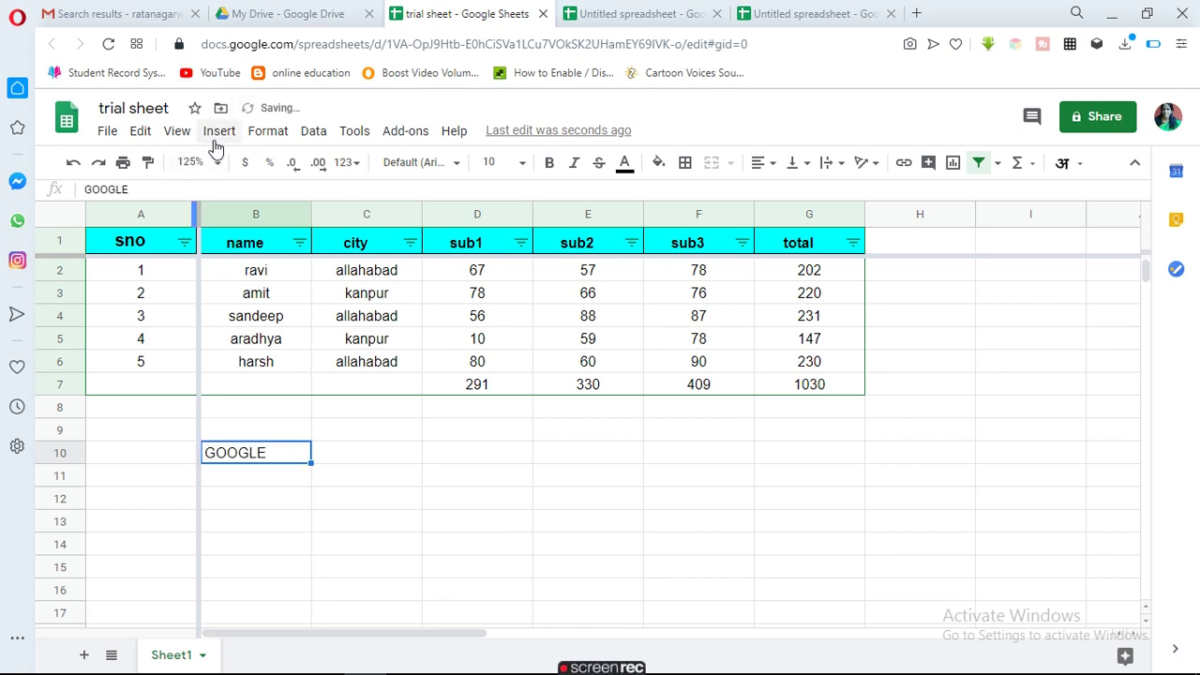
{"action": "left_click", "coordinate": [220, 133]}
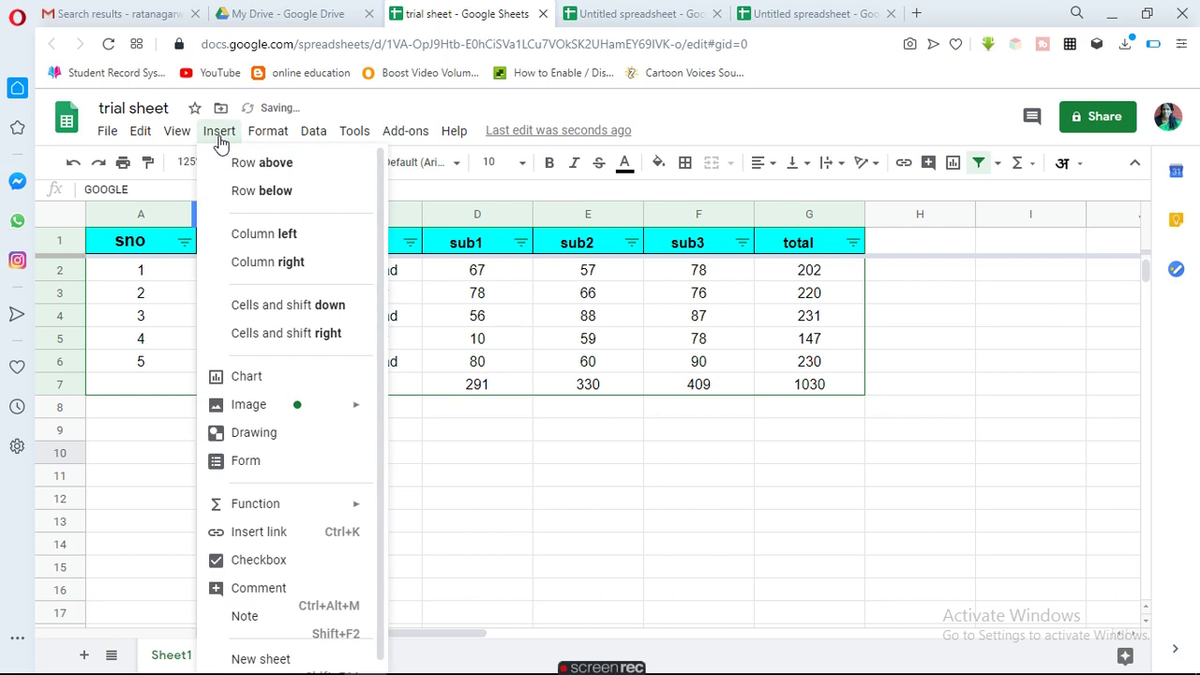
{"action": "left_click", "coordinate": [231, 540]}
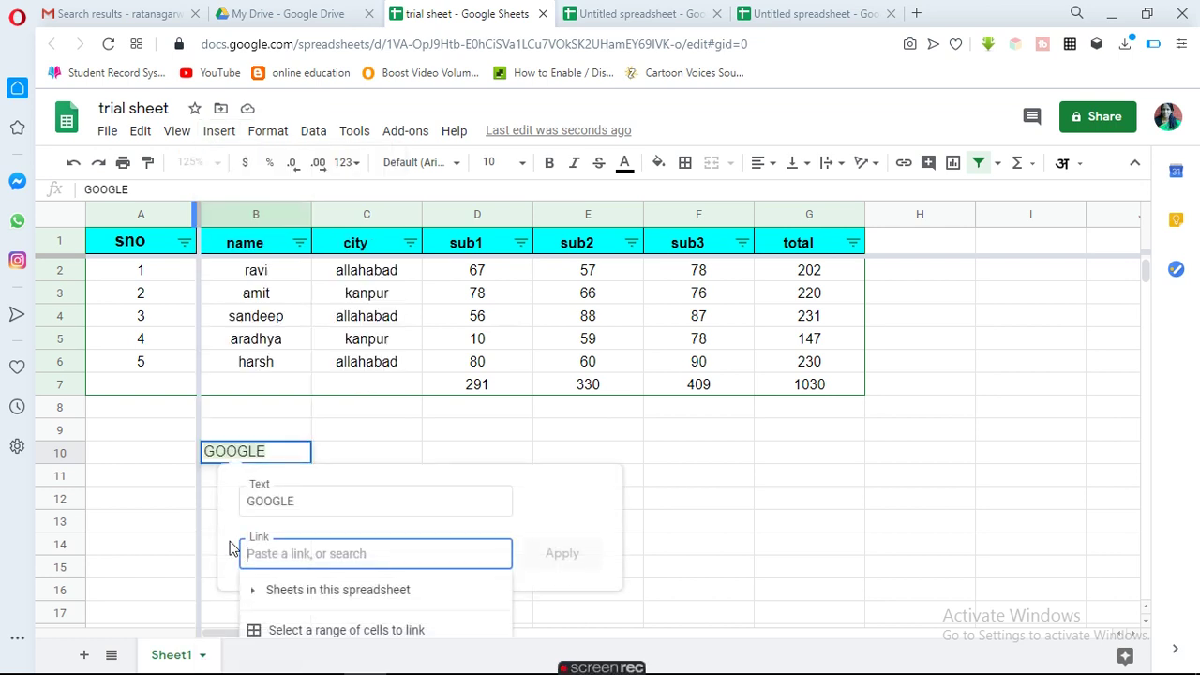
{"action": "left_click", "coordinate": [1149, 630]}
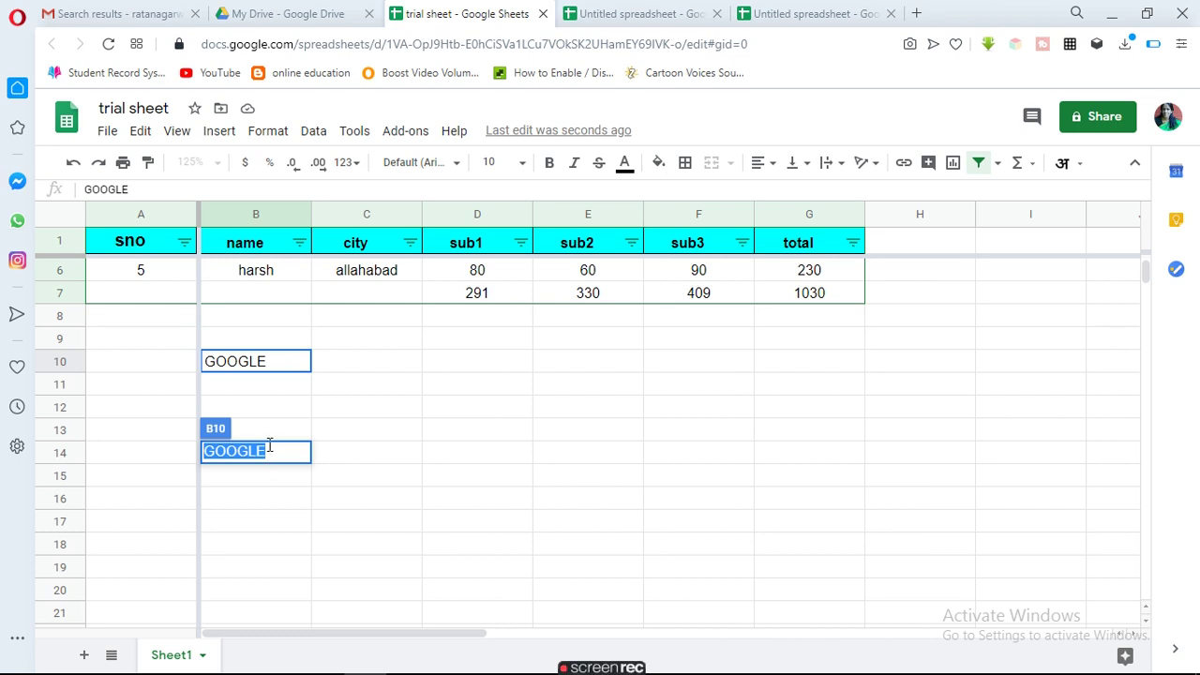
{"action": "left_click", "coordinate": [218, 441]}
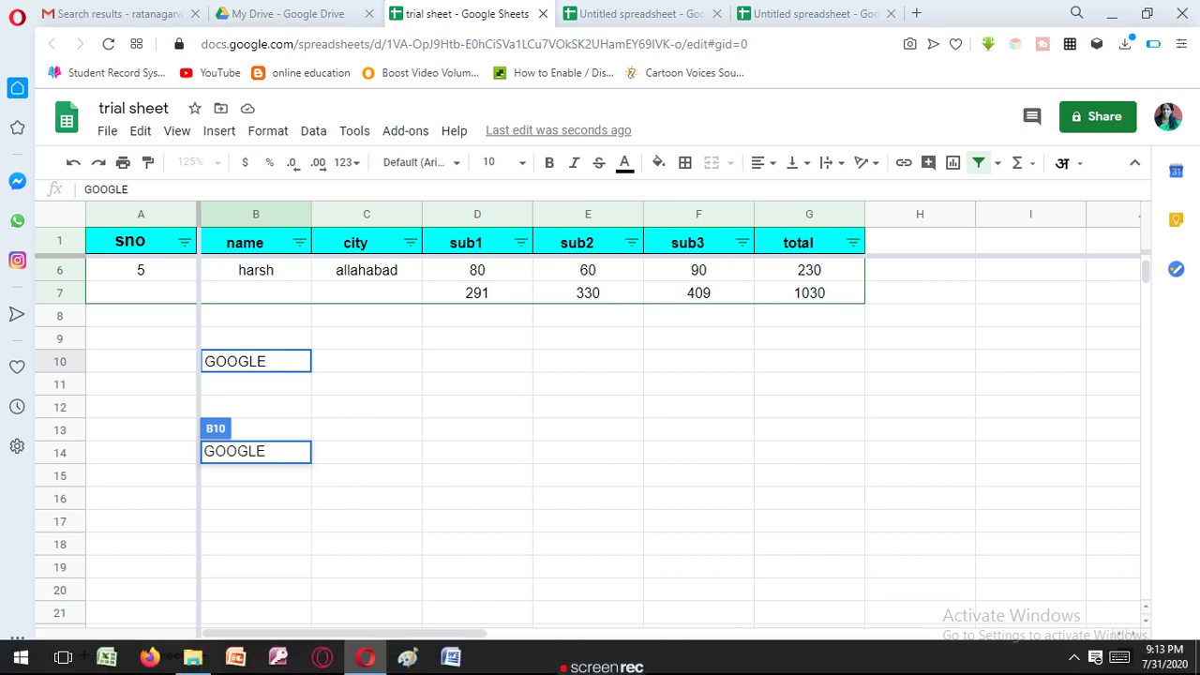
{"action": "key", "text": "ctrl+a"}
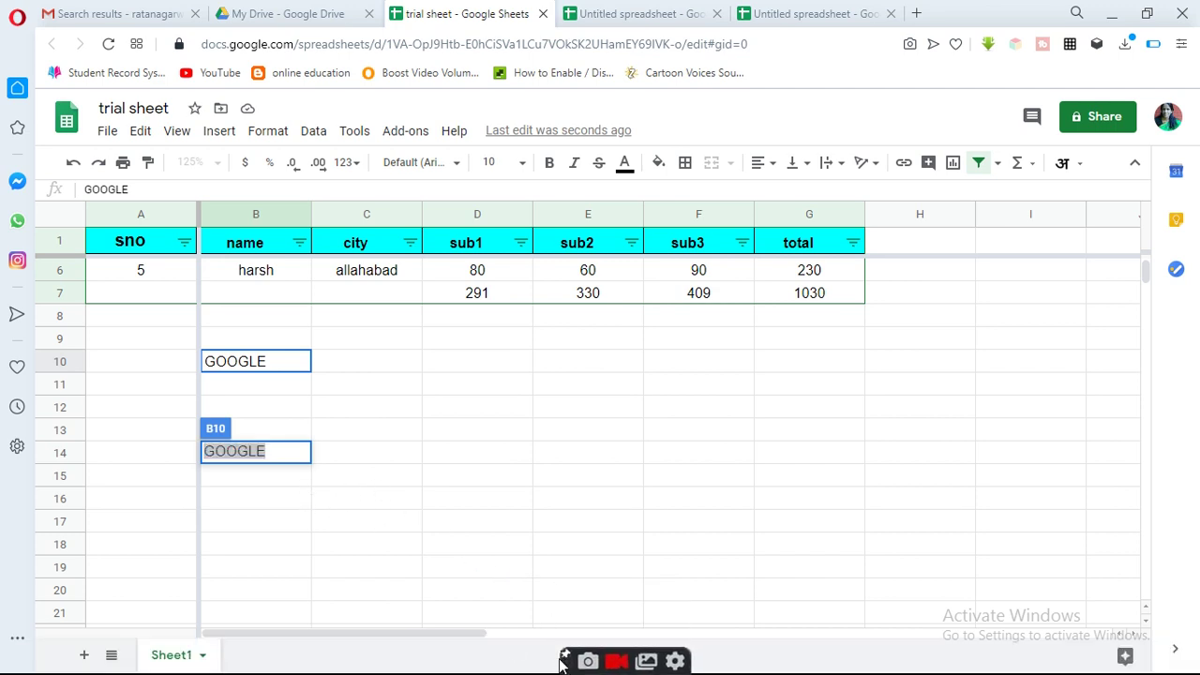
{"action": "key", "text": "Right"}
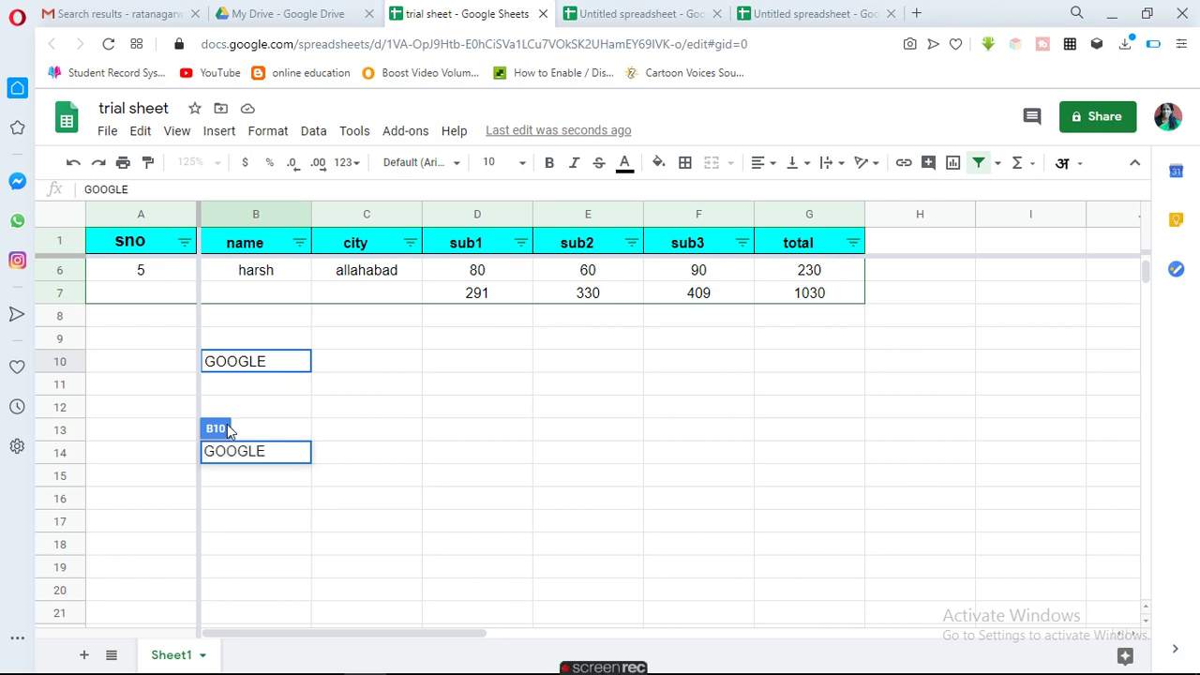
{"action": "left_click", "coordinate": [401, 341]}
Step: Link GOOGLE in B10 to the suggested Google homepage and follow the link
{"action": "left_click", "coordinate": [255, 347]}
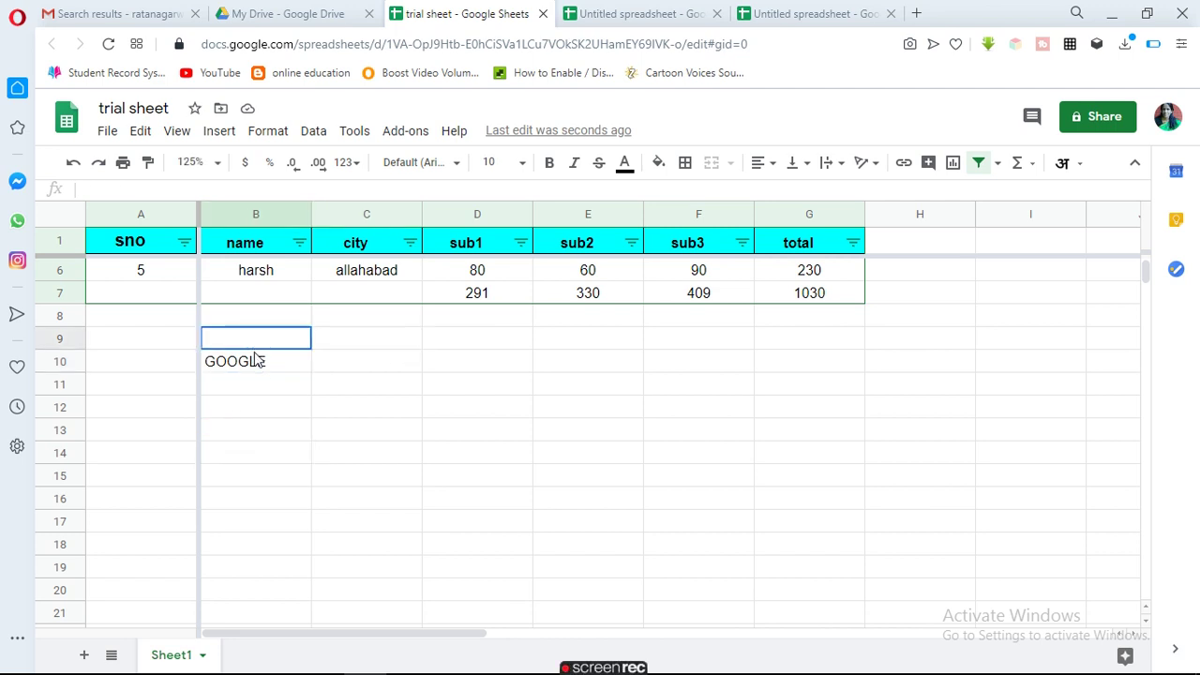
{"action": "left_click", "coordinate": [255, 366]}
{"action": "left_click", "coordinate": [217, 133]}
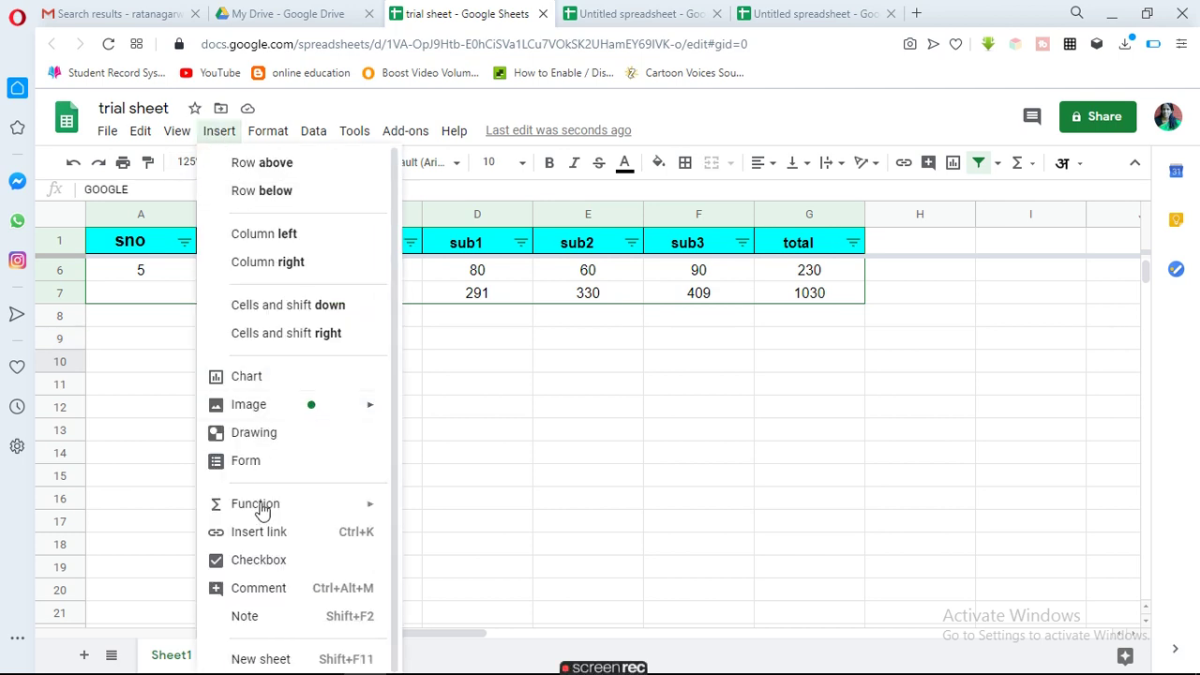
{"action": "left_click", "coordinate": [260, 540]}
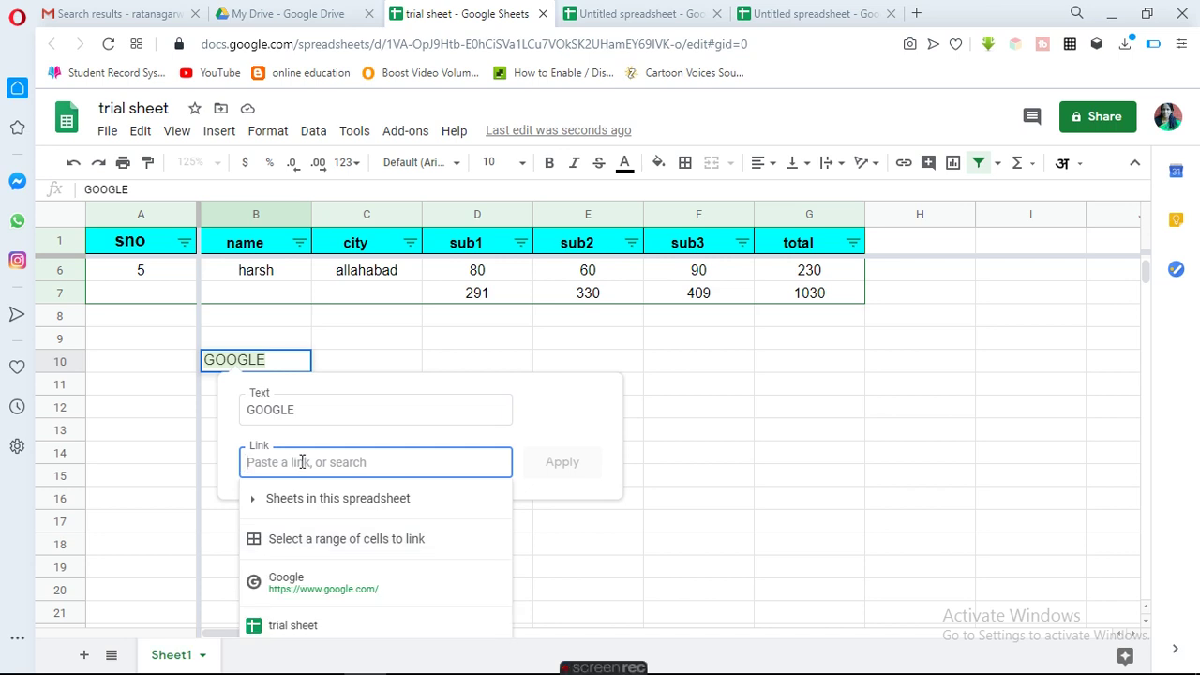
{"action": "mouse_move", "coordinate": [375, 582]}
{"action": "left_click", "coordinate": [321, 591]}
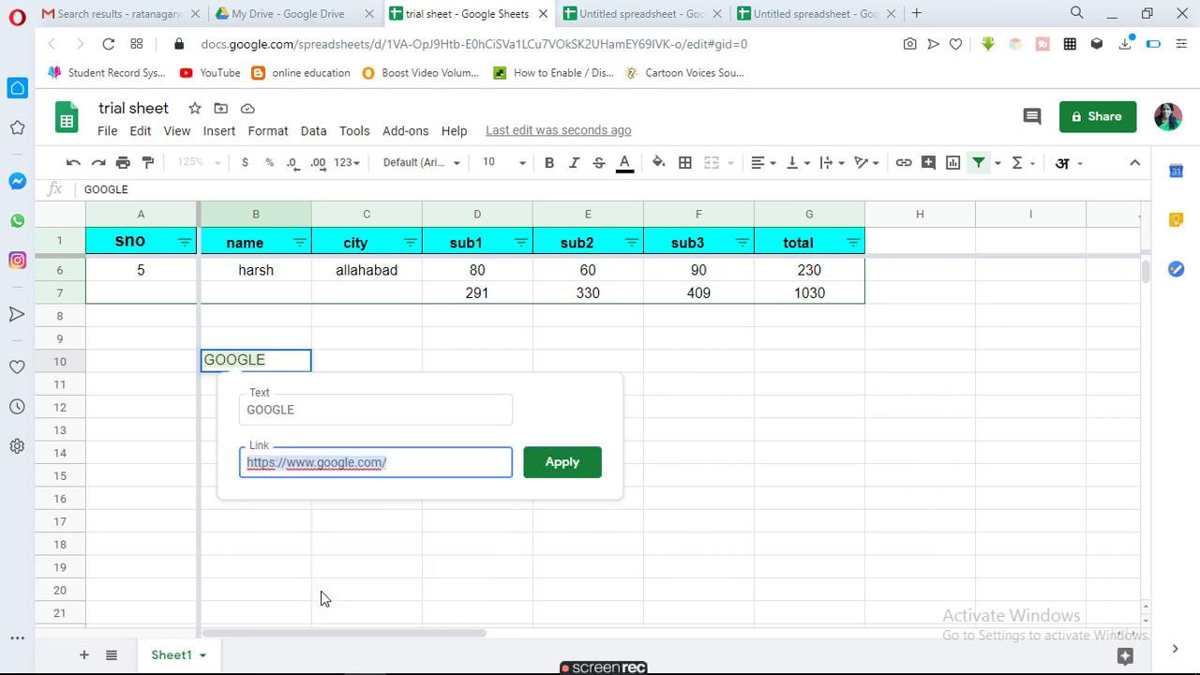
{"action": "left_click", "coordinate": [568, 467]}
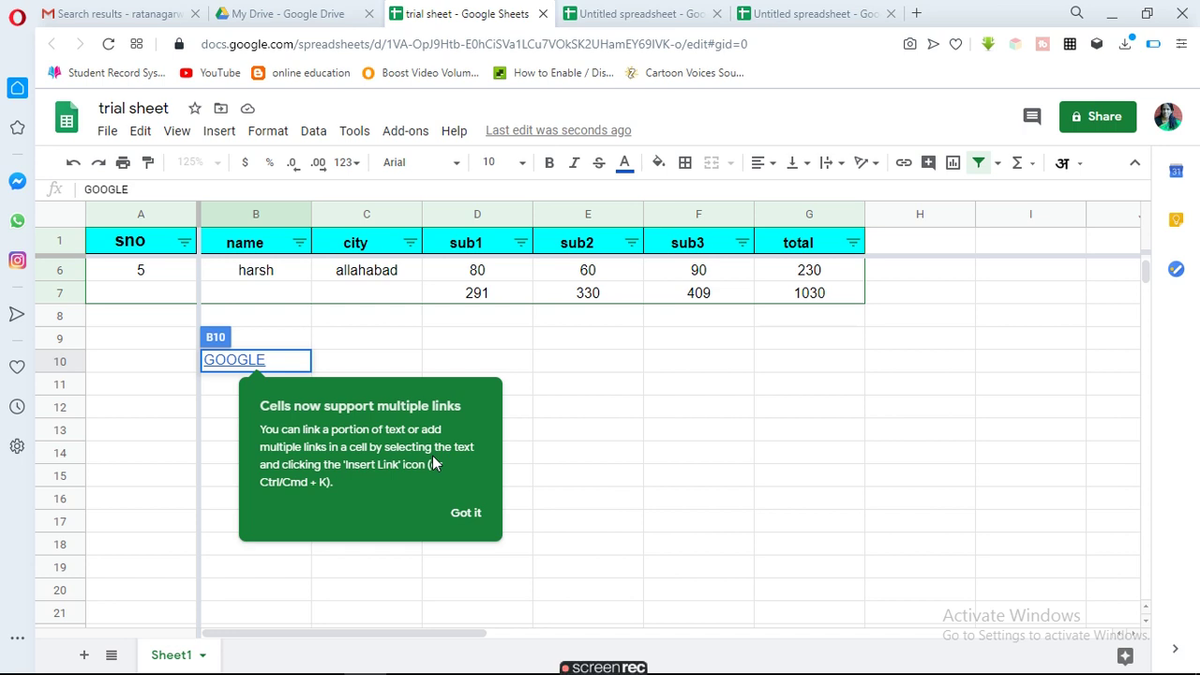
{"action": "left_click", "coordinate": [467, 516]}
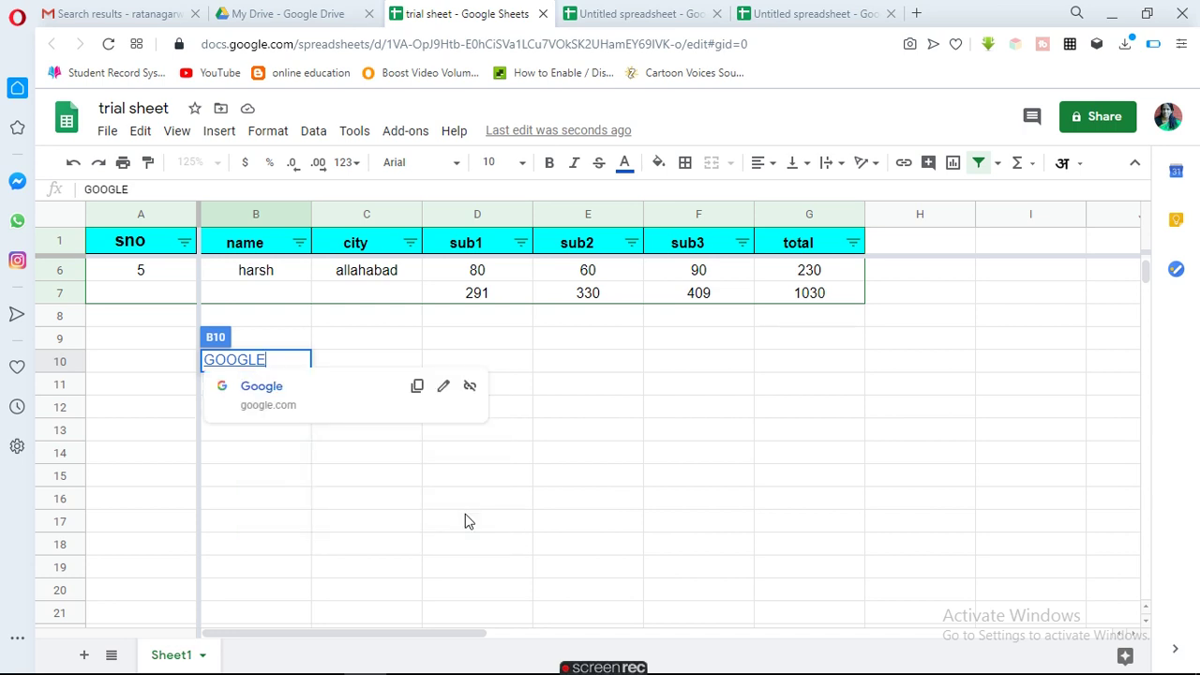
{"action": "left_click", "coordinate": [258, 390]}
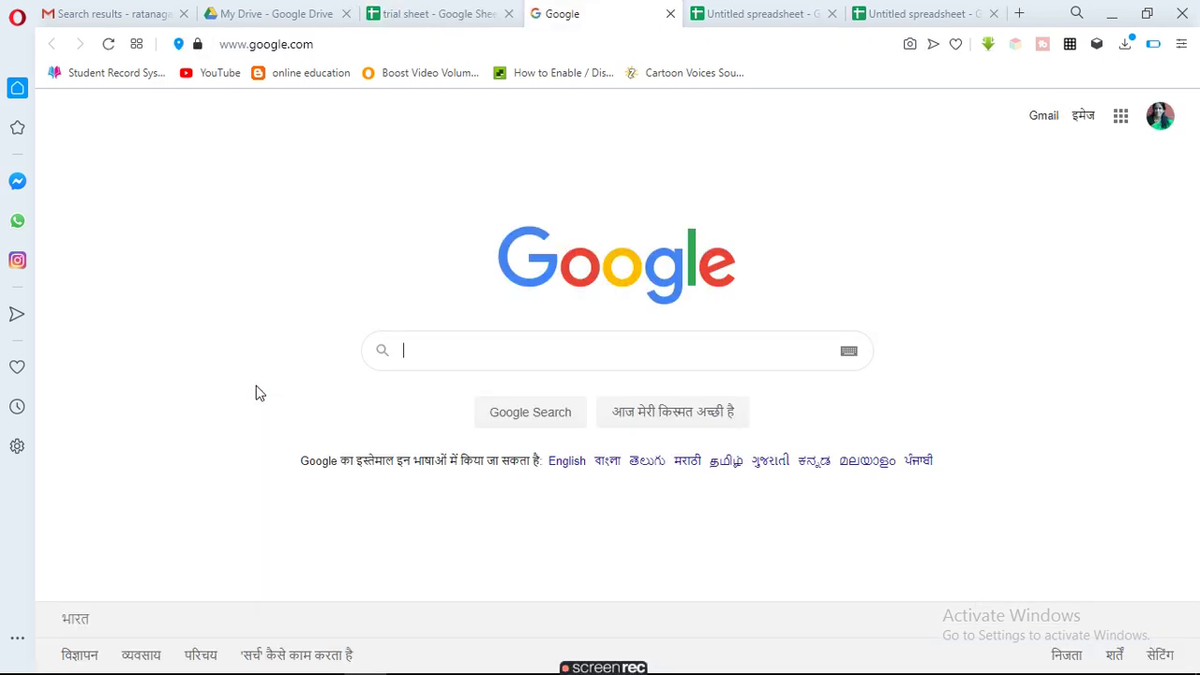
Step: Close the My Drive and trial sheet tabs, then reopen trial sheet from Sheets home
{"action": "left_click", "coordinate": [345, 14]}
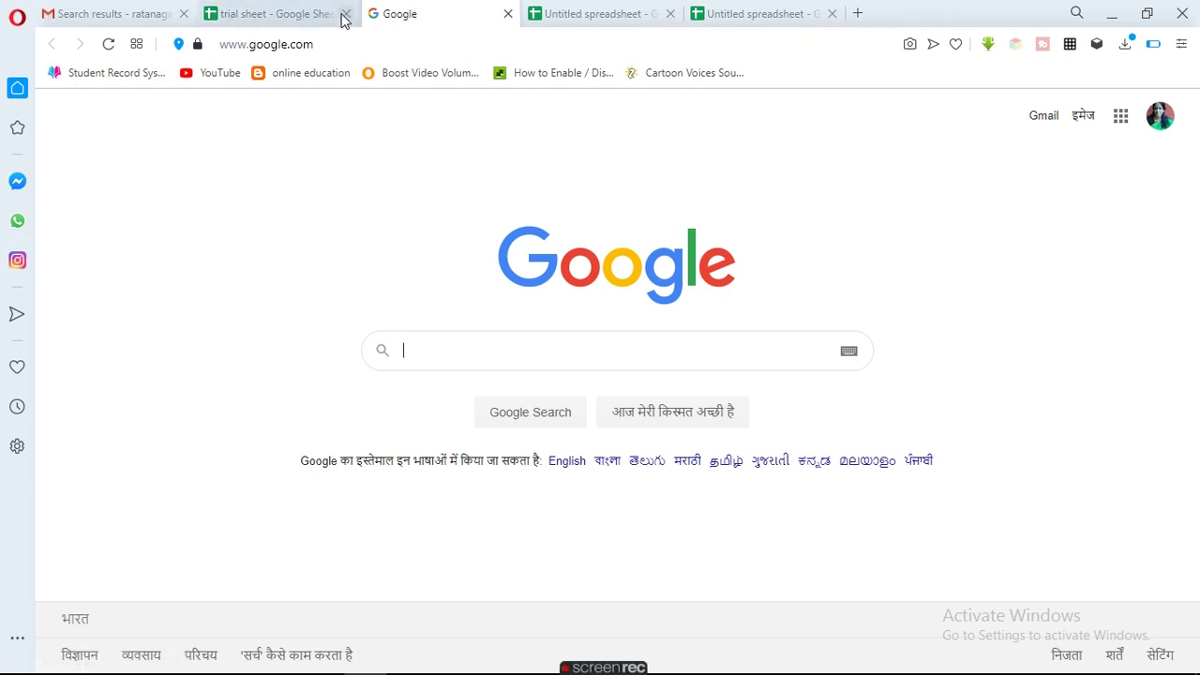
{"action": "left_click", "coordinate": [345, 14]}
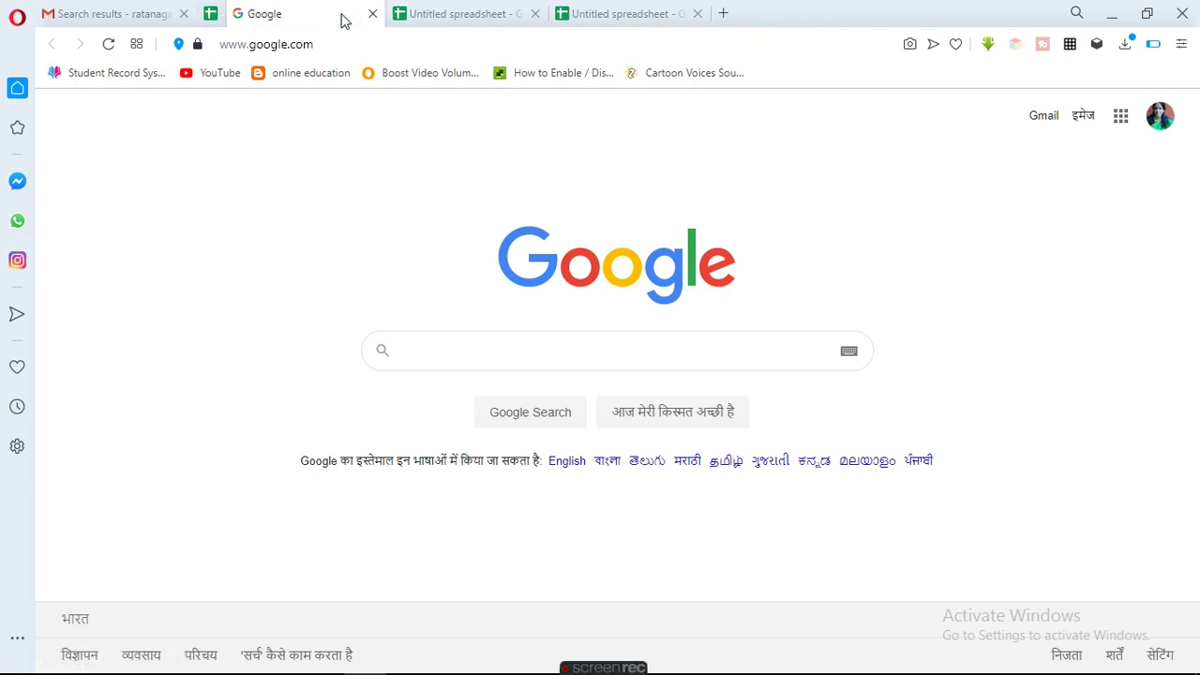
{"action": "left_click", "coordinate": [112, 13]}
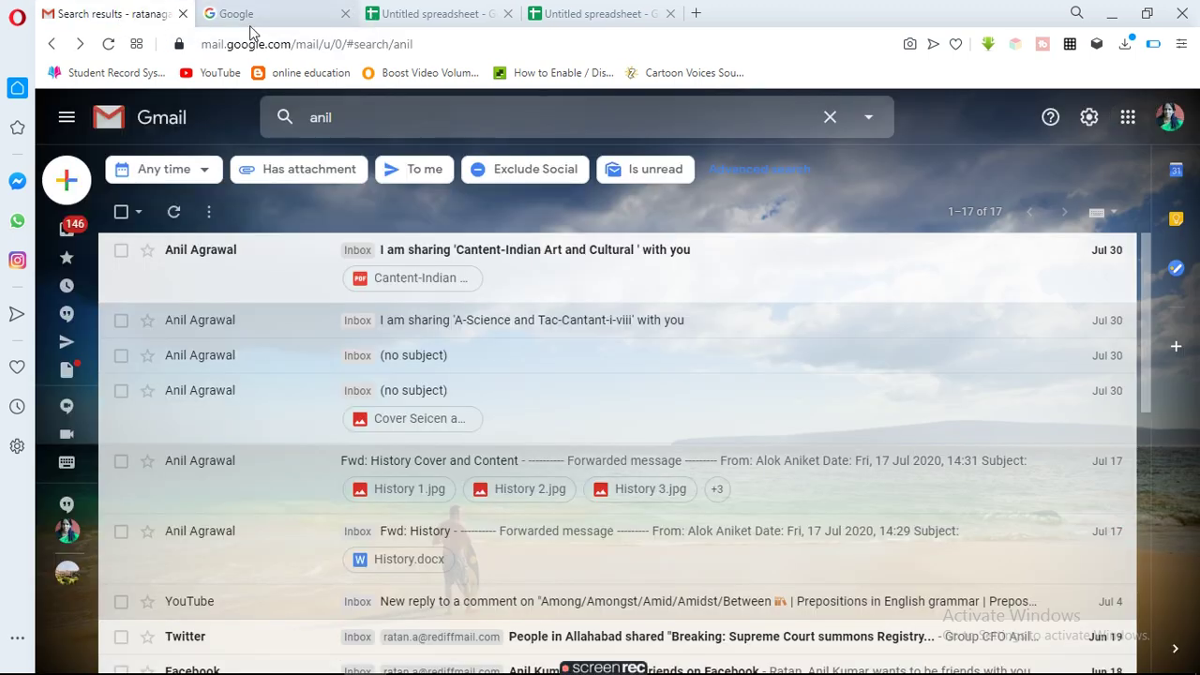
{"action": "left_click", "coordinate": [253, 14]}
{"action": "left_click", "coordinate": [439, 12]}
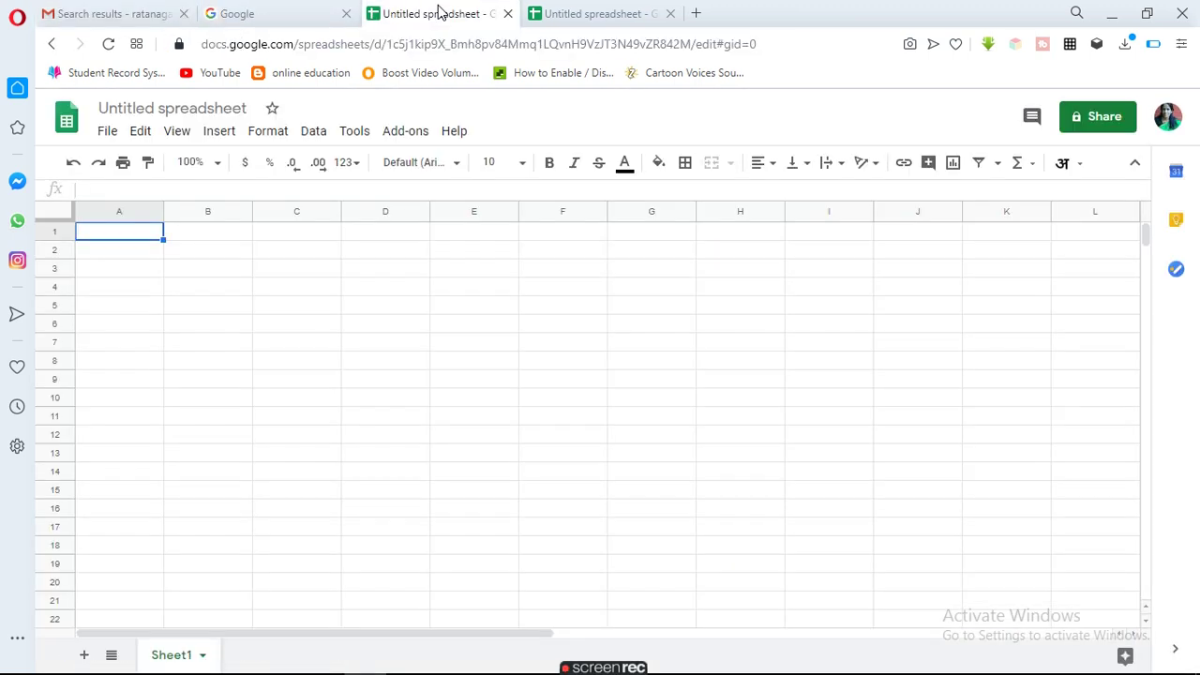
{"action": "left_click", "coordinate": [578, 14]}
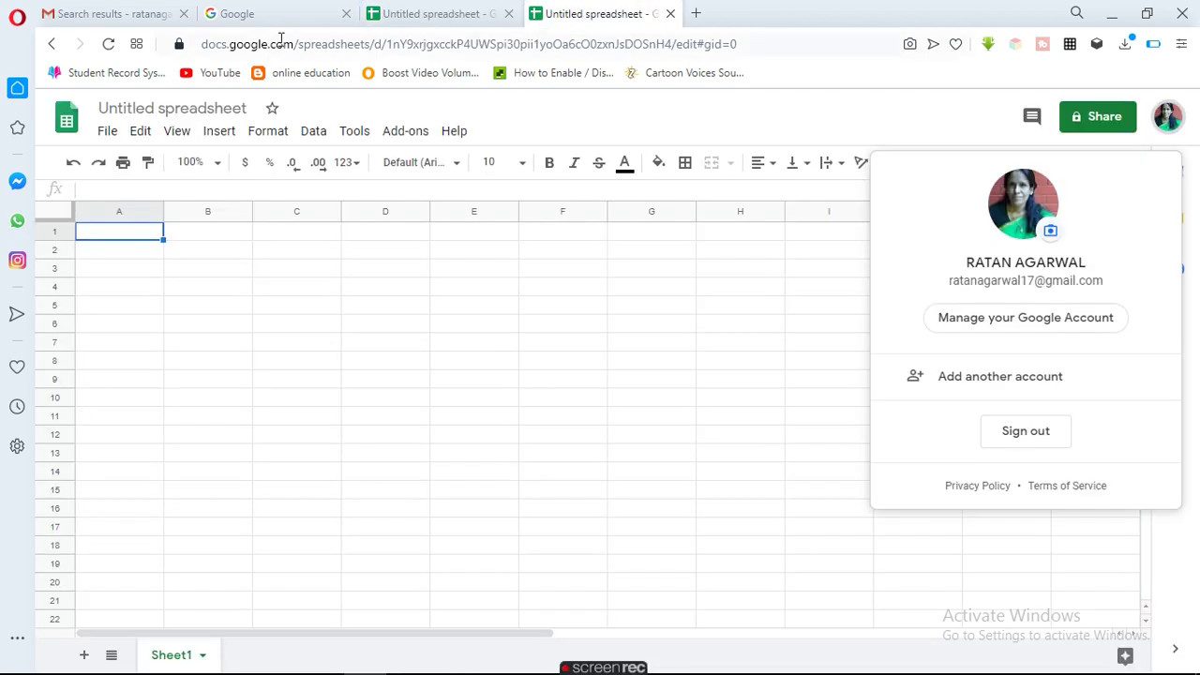
{"action": "left_click", "coordinate": [52, 49]}
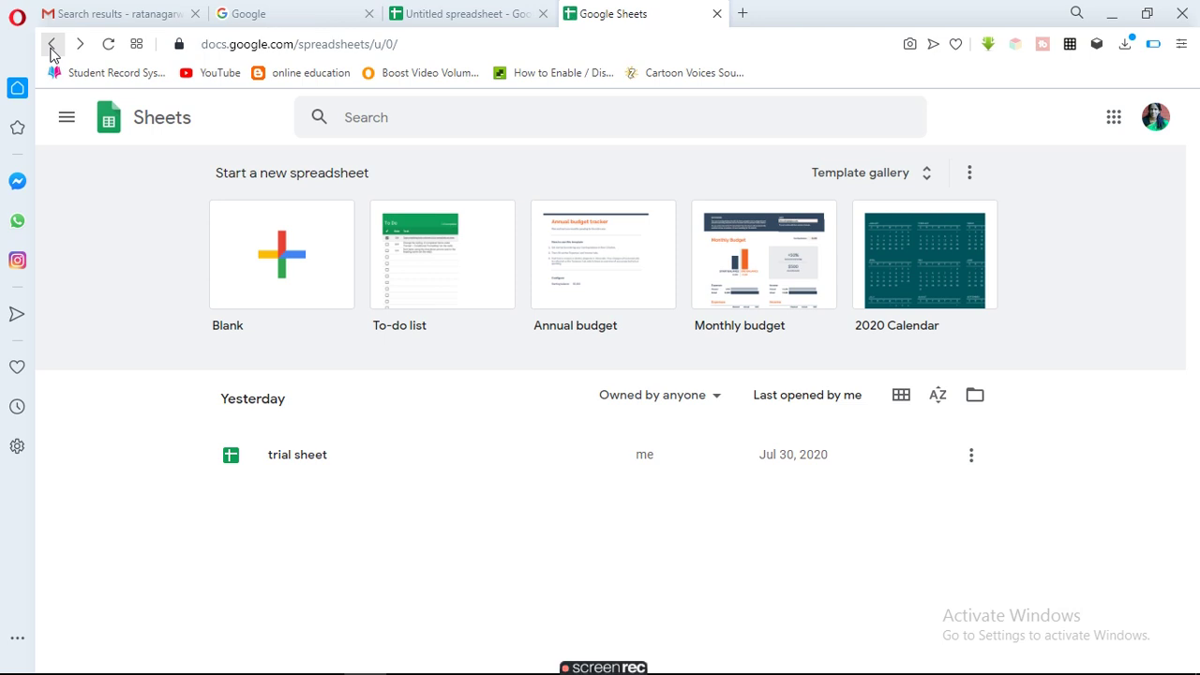
{"action": "left_click", "coordinate": [303, 462]}
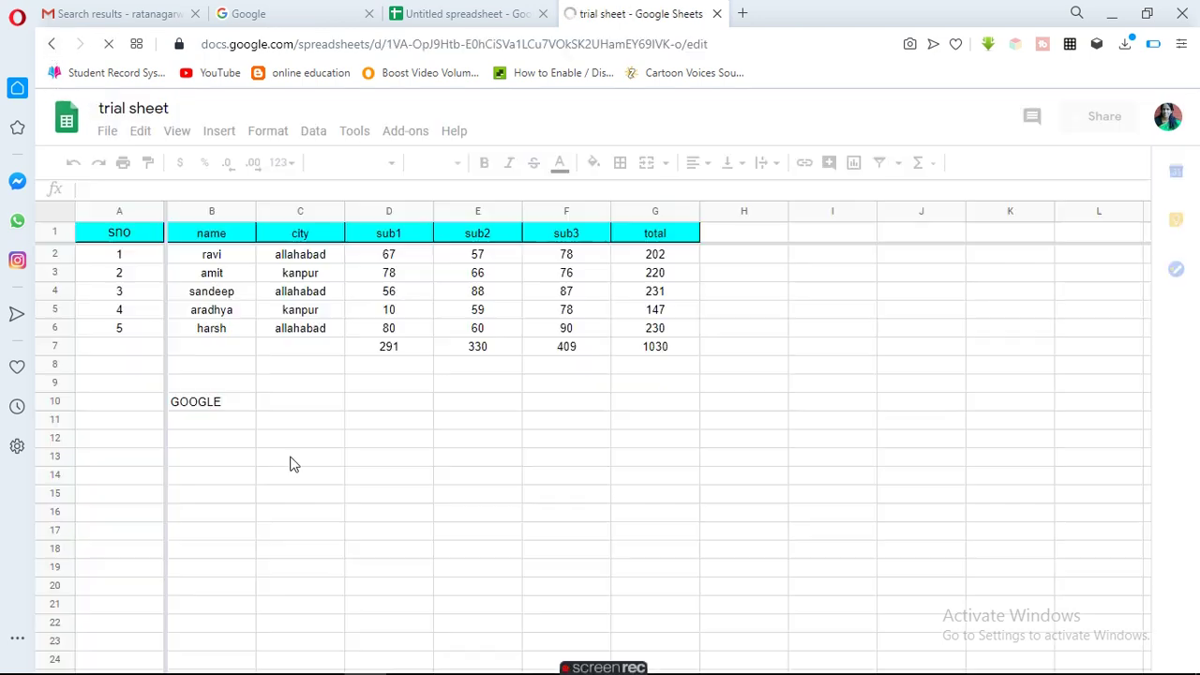
Step: Enter CLICK in cell D10
{"action": "left_click", "coordinate": [197, 409]}
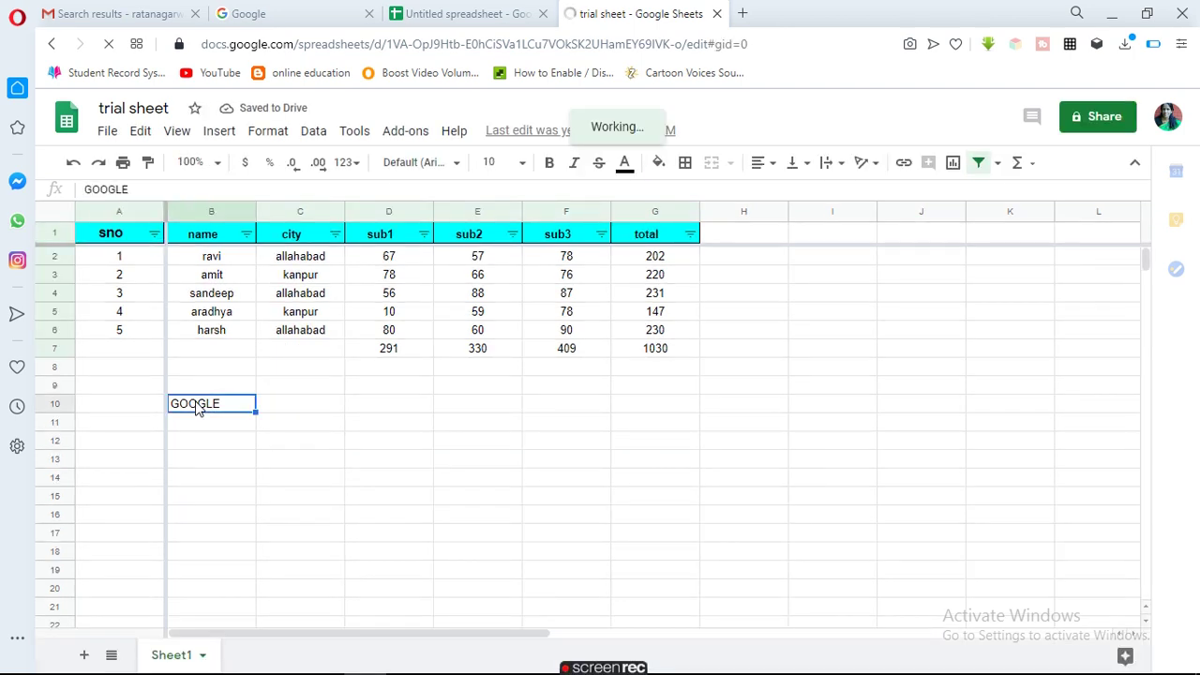
{"action": "left_click", "coordinate": [405, 410]}
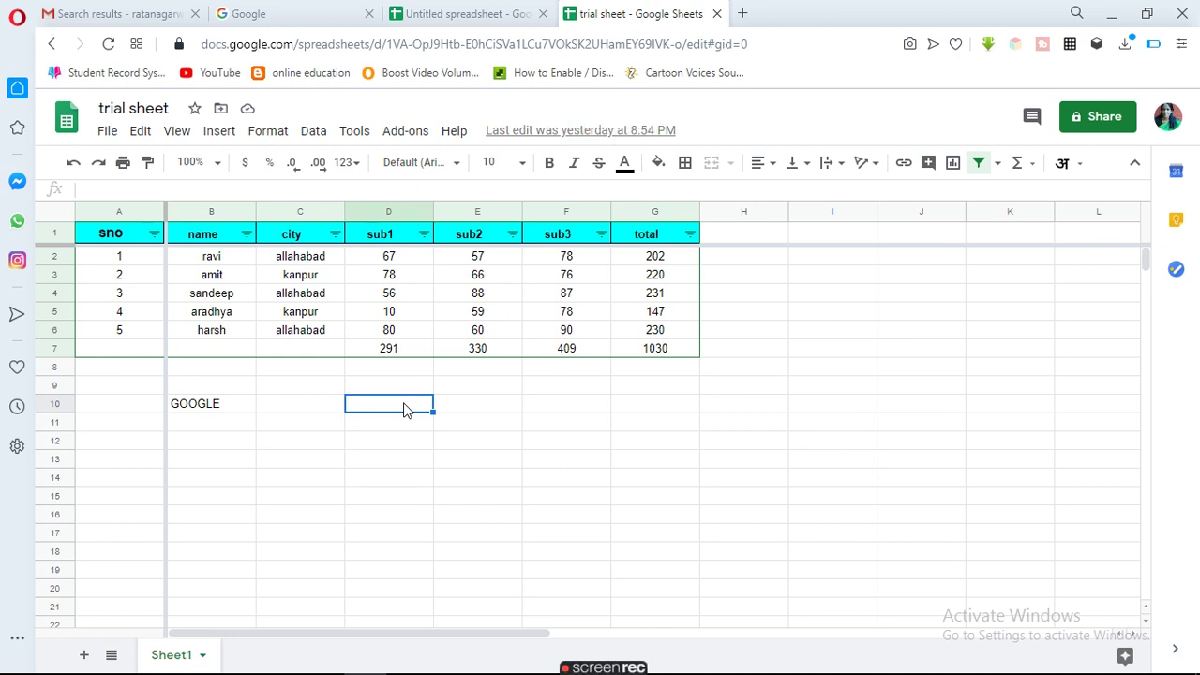
{"action": "type", "text": "CLICK"}
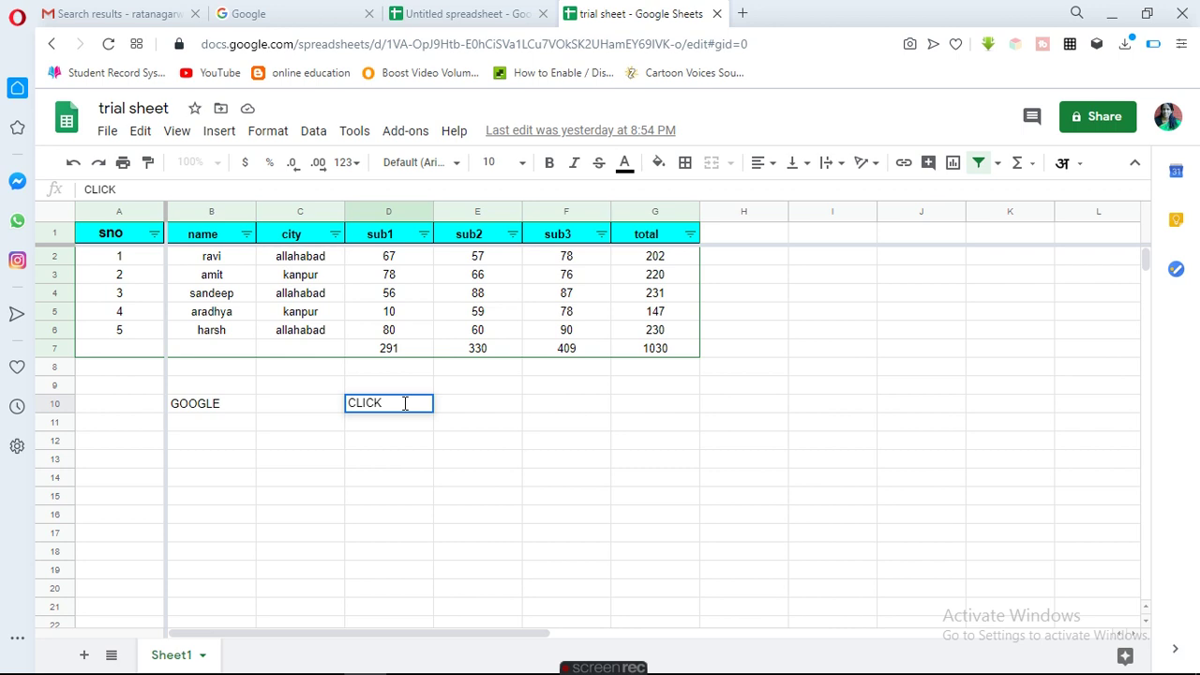
{"action": "left_click", "coordinate": [213, 141]}
Step: Start a link on D10 to a cell range and select the marks table
{"action": "left_click", "coordinate": [214, 140]}
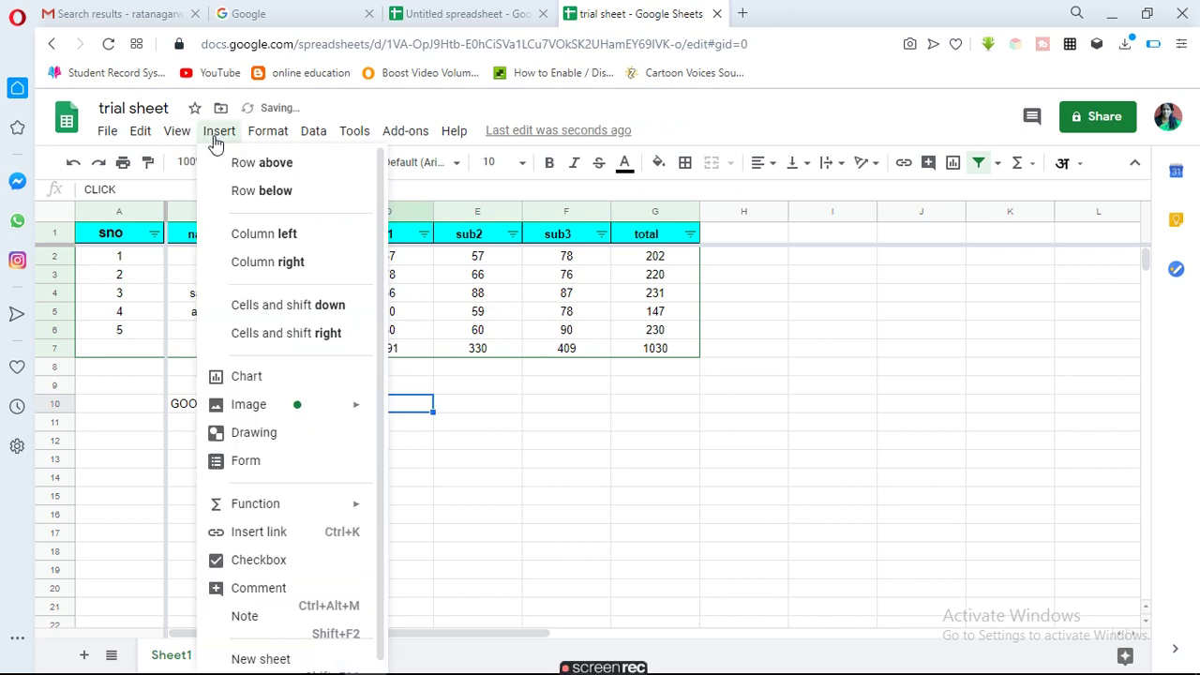
{"action": "left_click", "coordinate": [260, 532]}
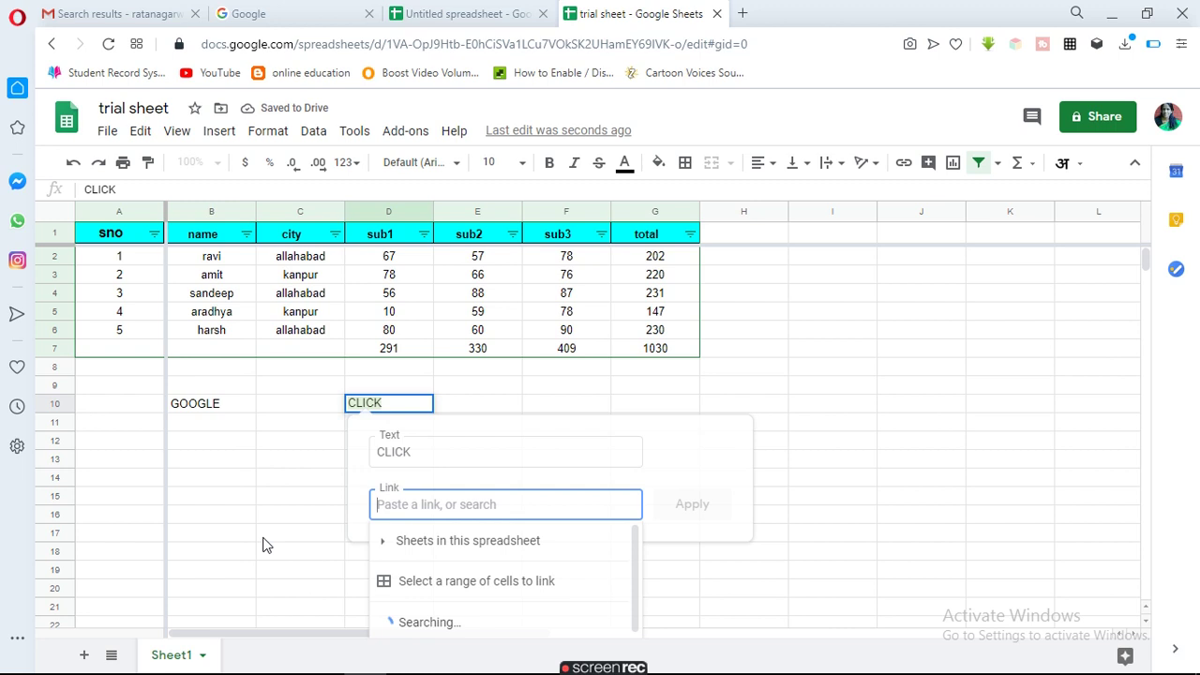
{"action": "left_click", "coordinate": [509, 589]}
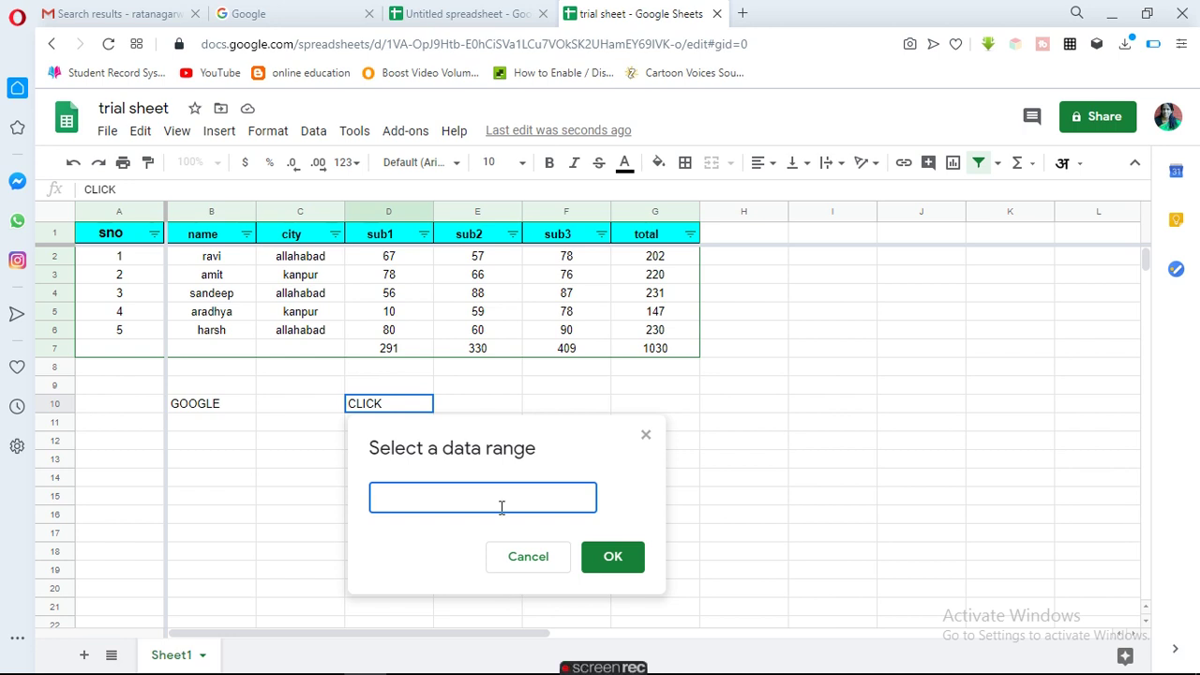
{"action": "left_click_drag", "start_coordinate": [114, 242], "coordinate": [671, 344]}
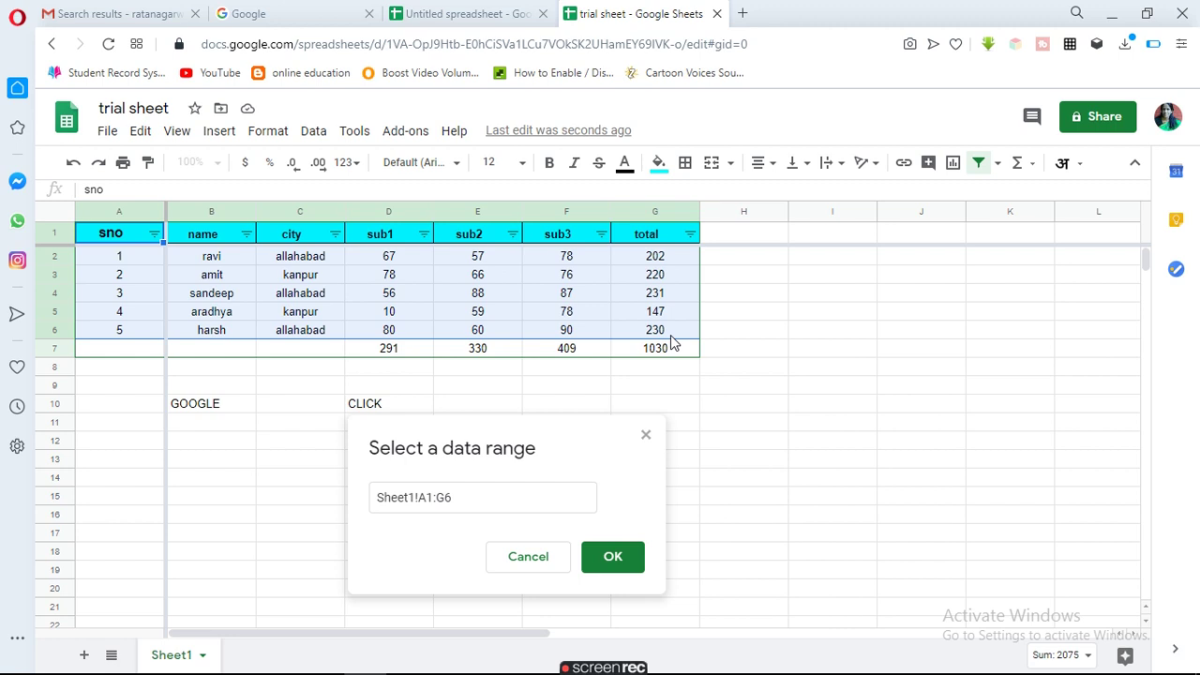
Step: Link CLICK to range Sheet1!A1:G6 and test that the link jumps there
{"action": "left_click", "coordinate": [613, 557]}
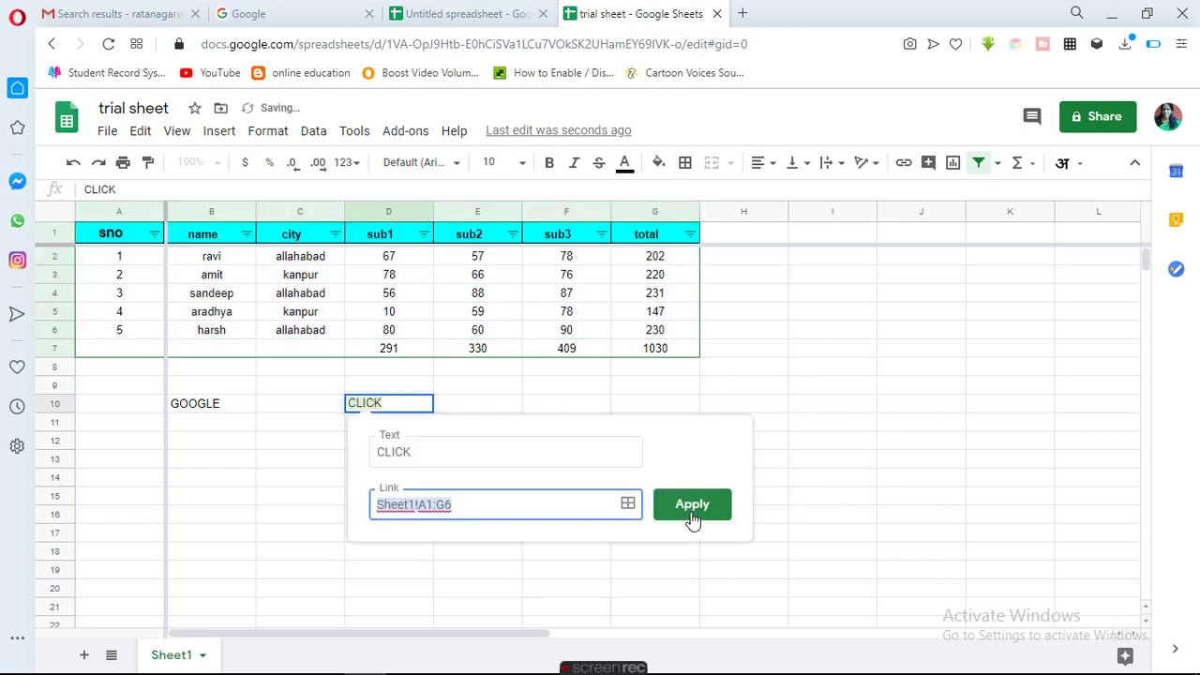
{"action": "left_click", "coordinate": [694, 506]}
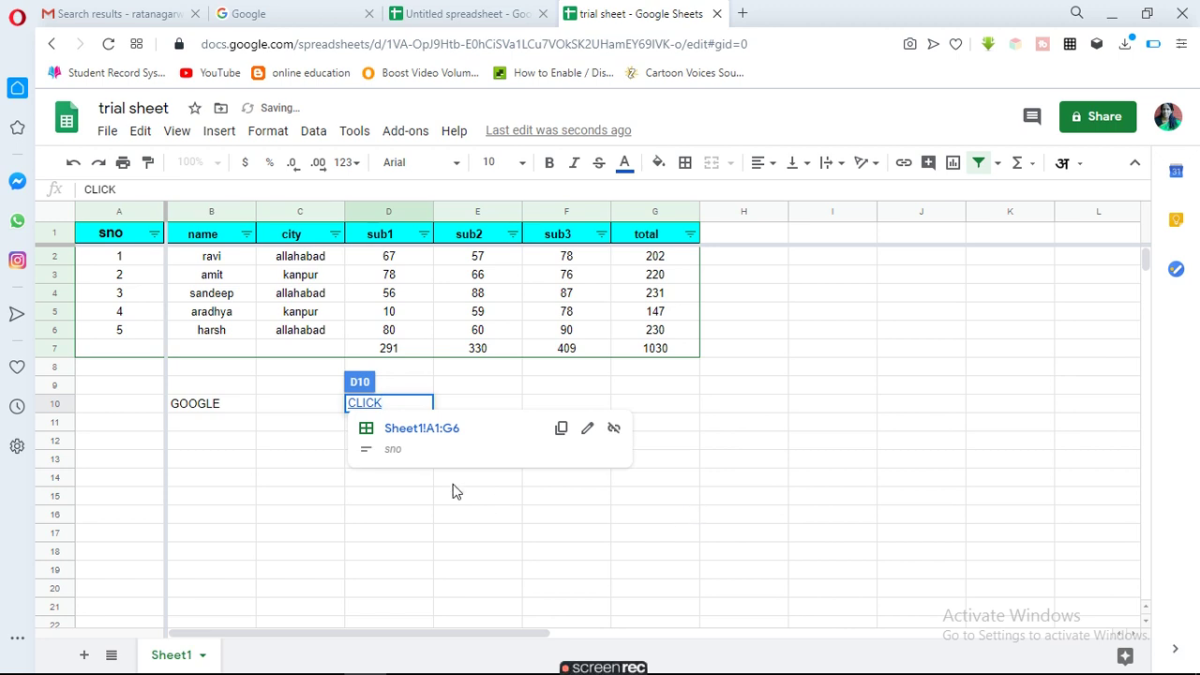
{"action": "left_click", "coordinate": [683, 413]}
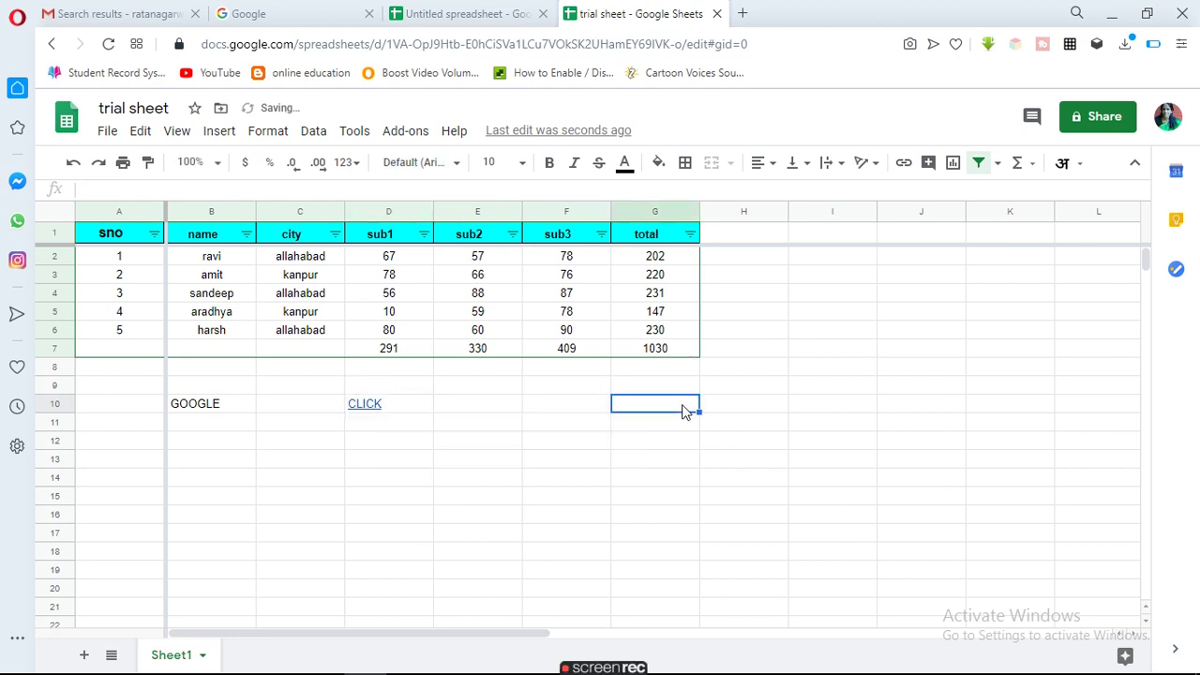
{"action": "left_click", "coordinate": [362, 410]}
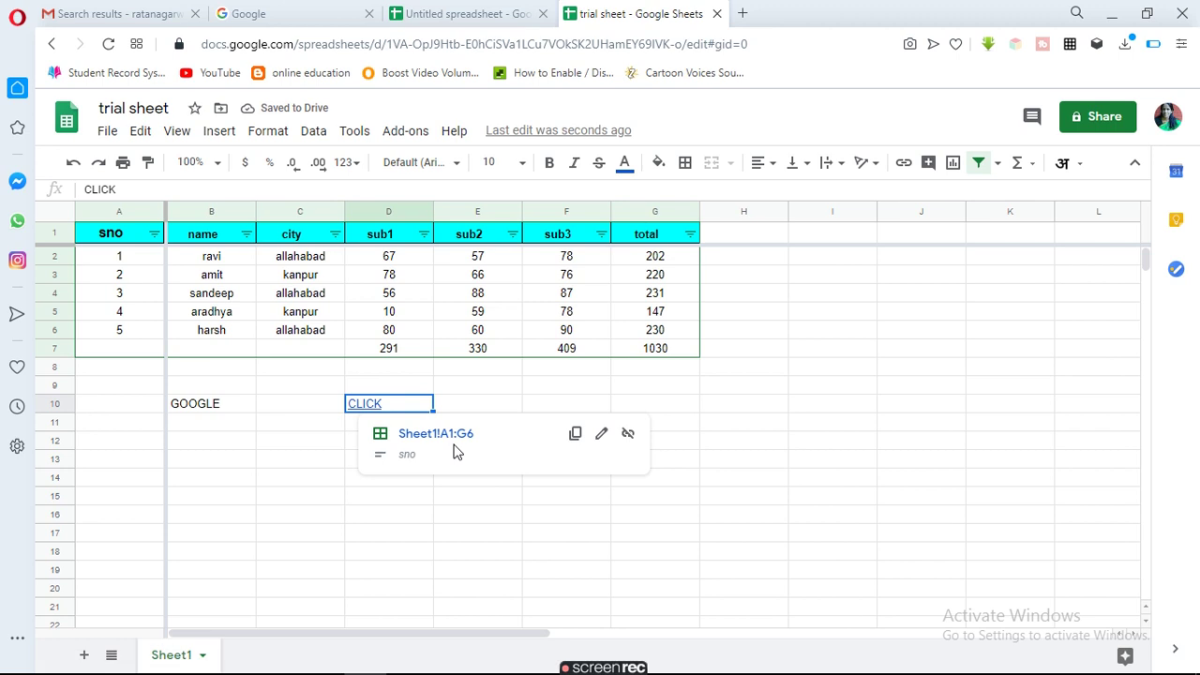
{"action": "left_click", "coordinate": [453, 436]}
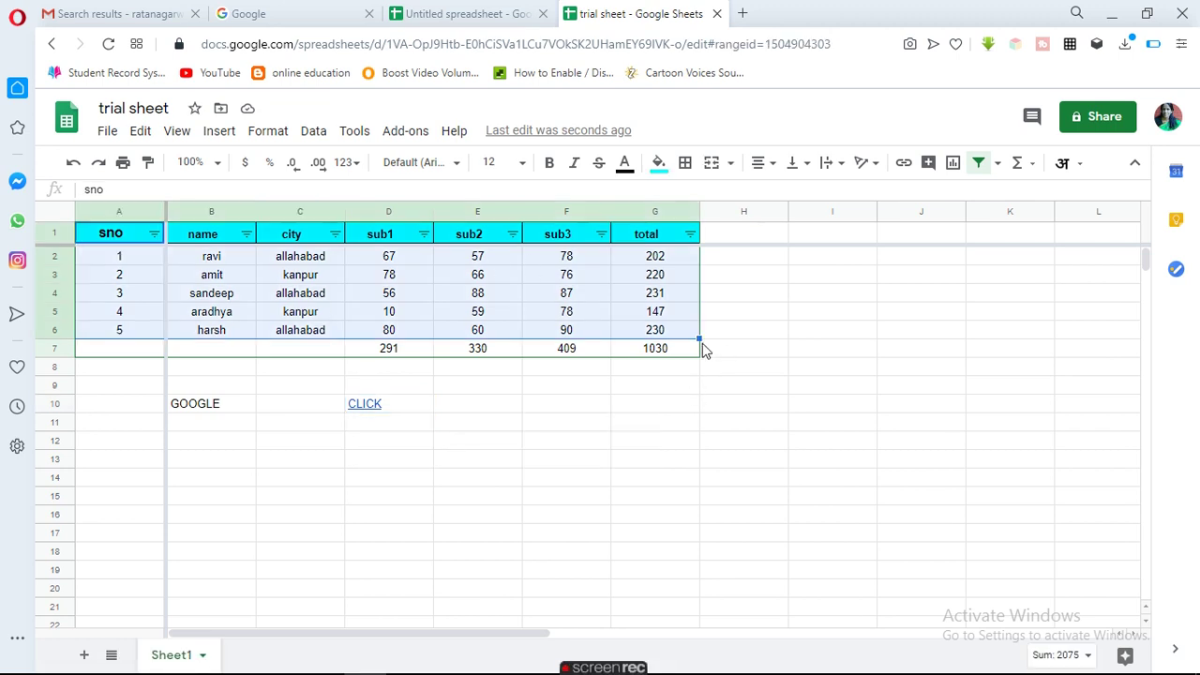
{"action": "left_click", "coordinate": [362, 405]}
{"action": "left_click", "coordinate": [418, 434]}
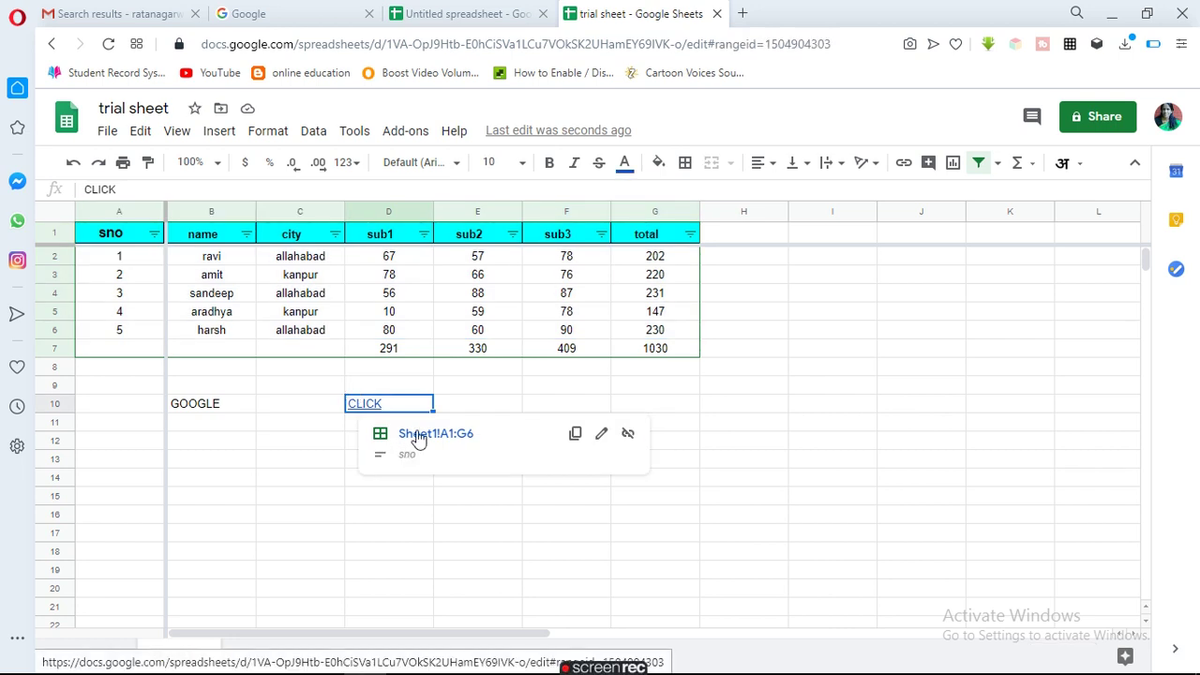
Step: Edit the CLICK link so its range ends at G7 instead of G6
{"action": "left_click", "coordinate": [375, 414]}
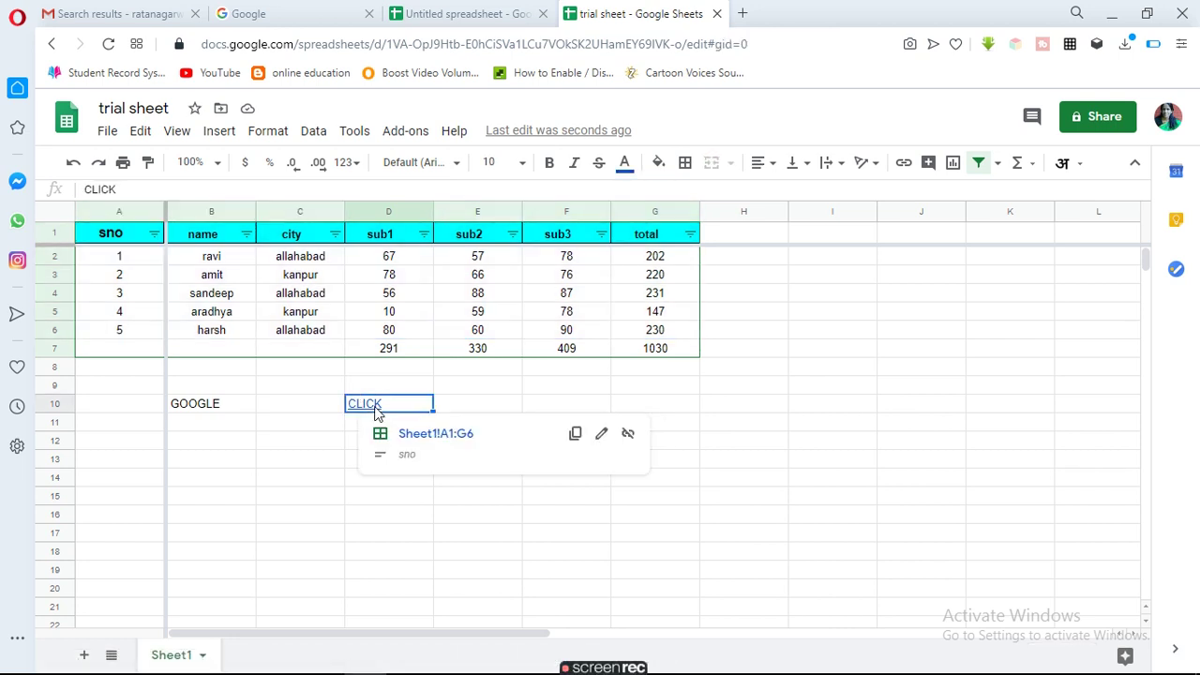
{"action": "left_click", "coordinate": [601, 434]}
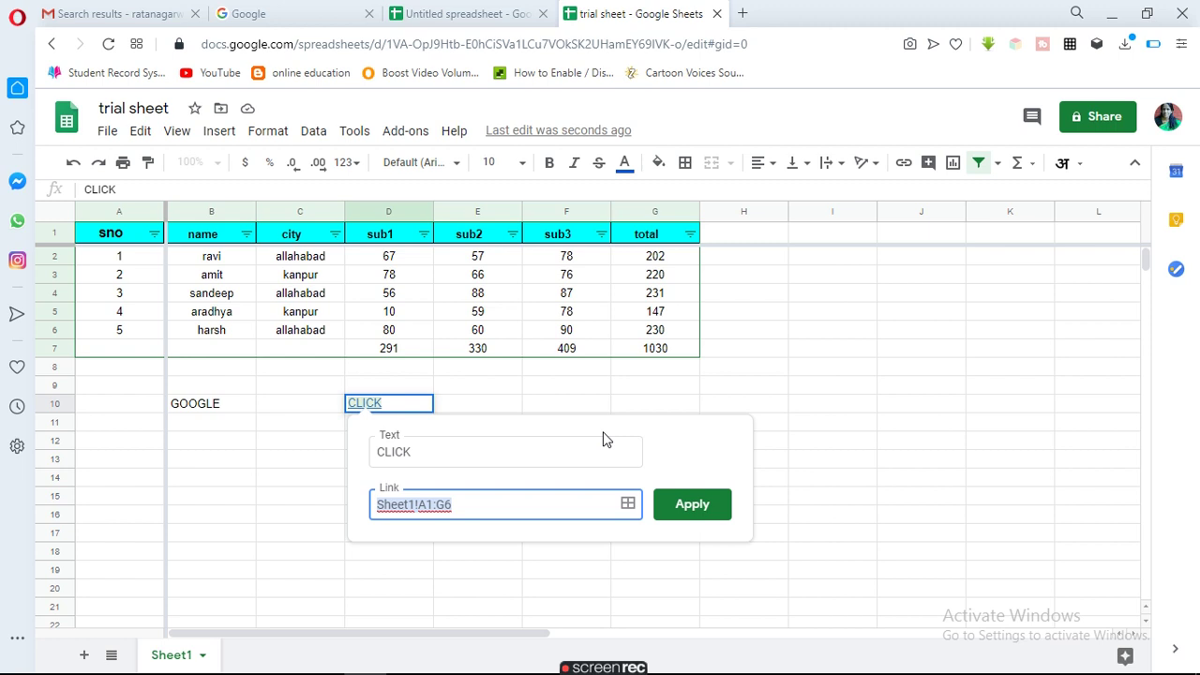
{"action": "left_click", "coordinate": [455, 506]}
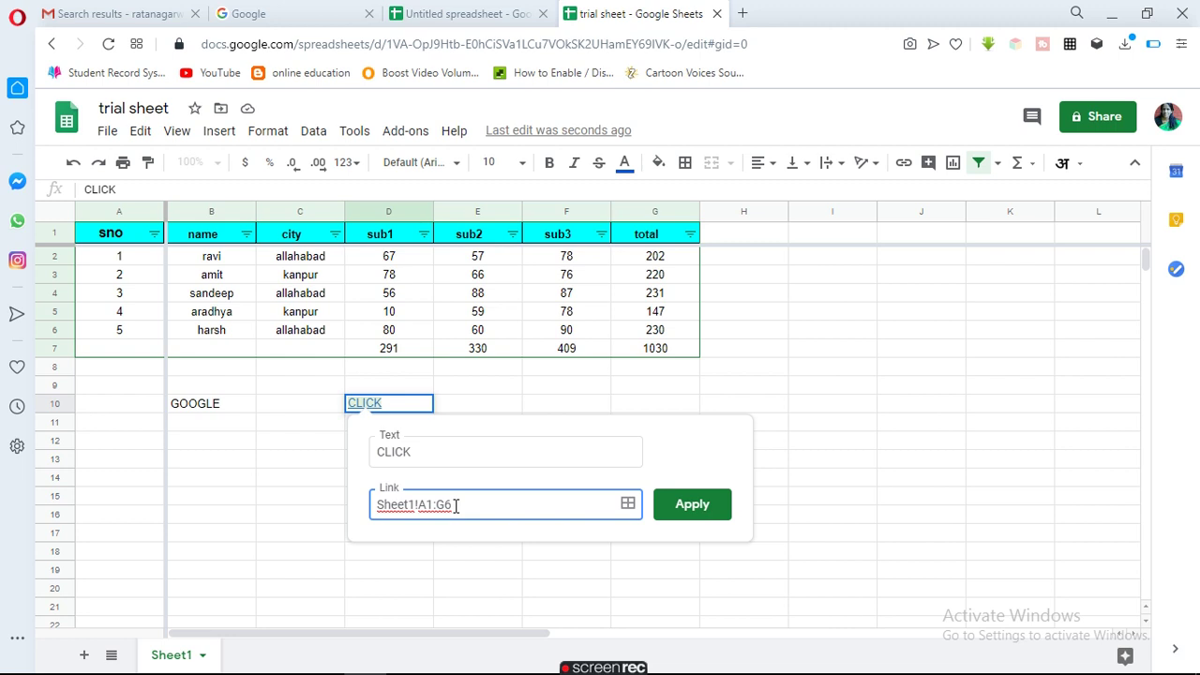
{"action": "key", "text": "BackSpace"}
{"action": "type", "text": "7"}
{"action": "left_click", "coordinate": [713, 509]}
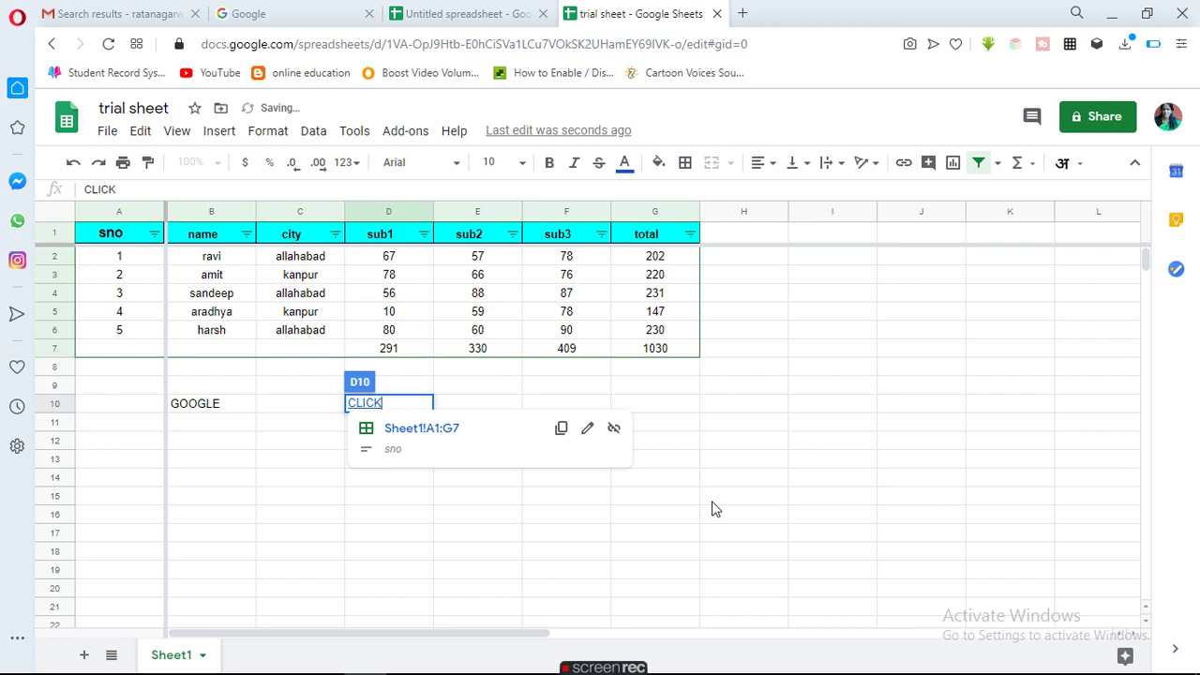
{"action": "left_click", "coordinate": [574, 572]}
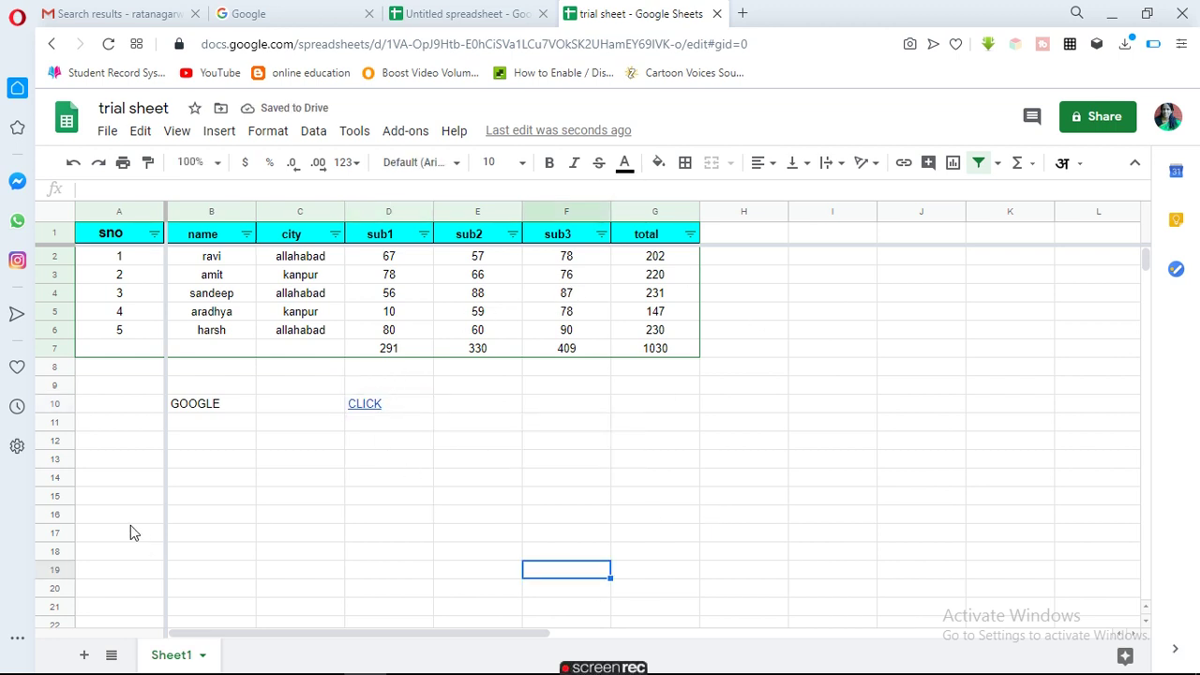
Step: Enter CITY in F10 and begin linking it to a range of cells
{"action": "left_click", "coordinate": [568, 406]}
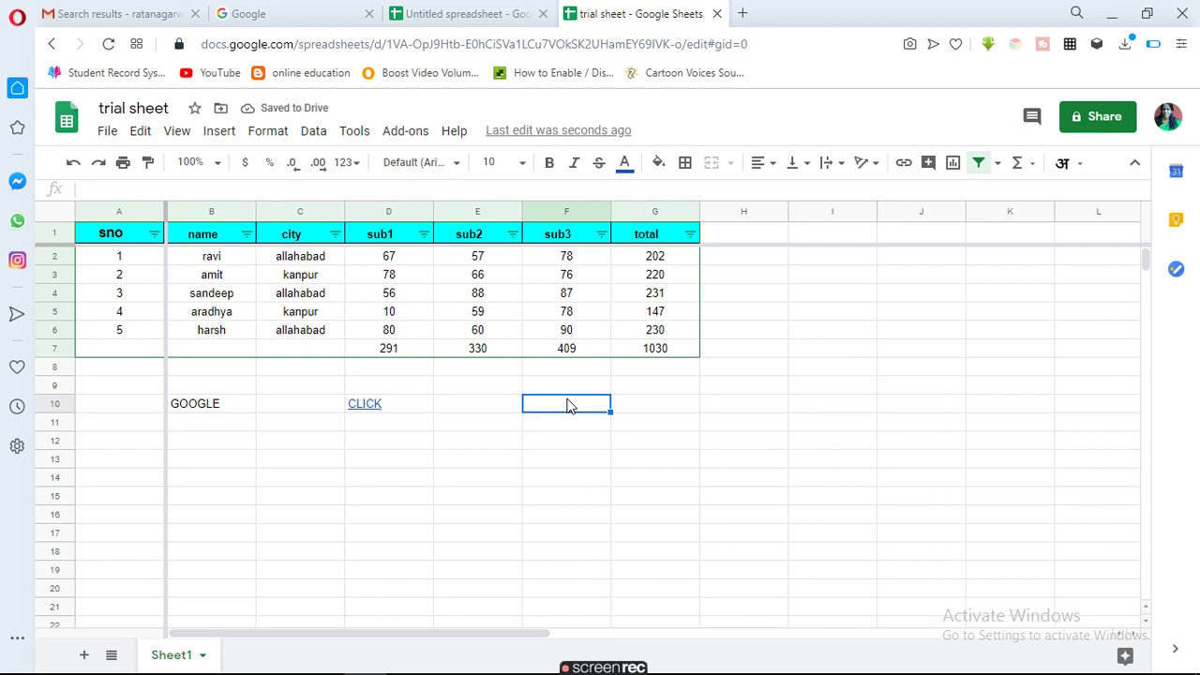
{"action": "type", "text": "CITY"}
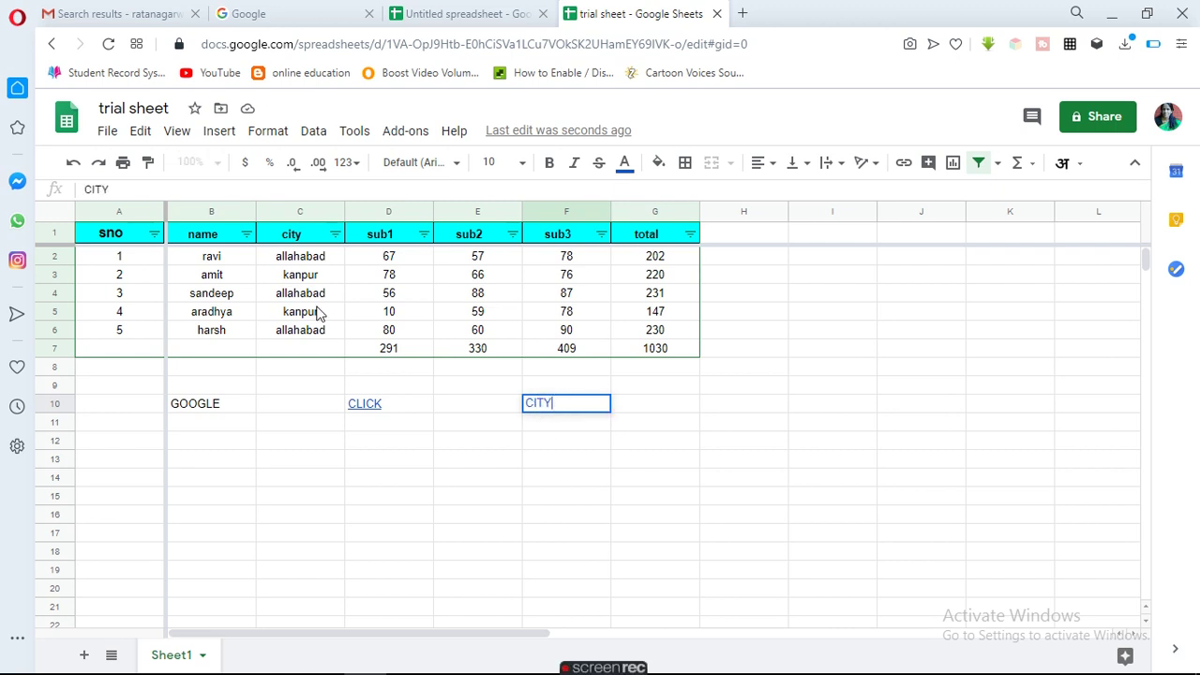
{"action": "left_click", "coordinate": [228, 130]}
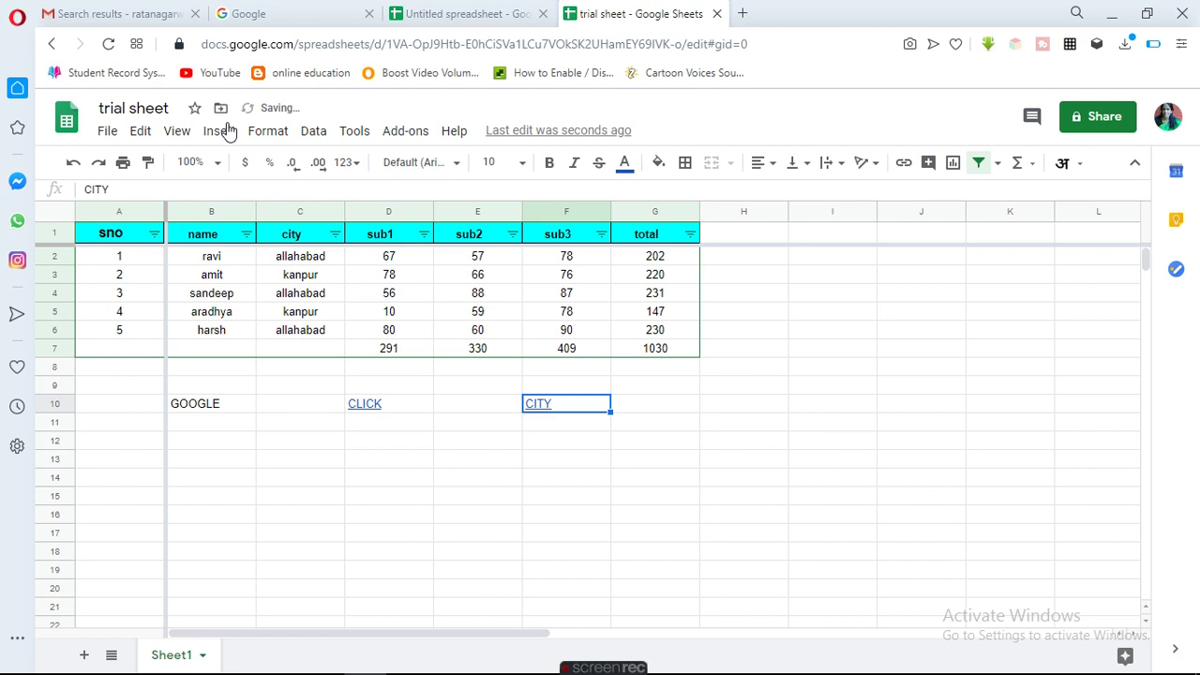
{"action": "left_click", "coordinate": [223, 134]}
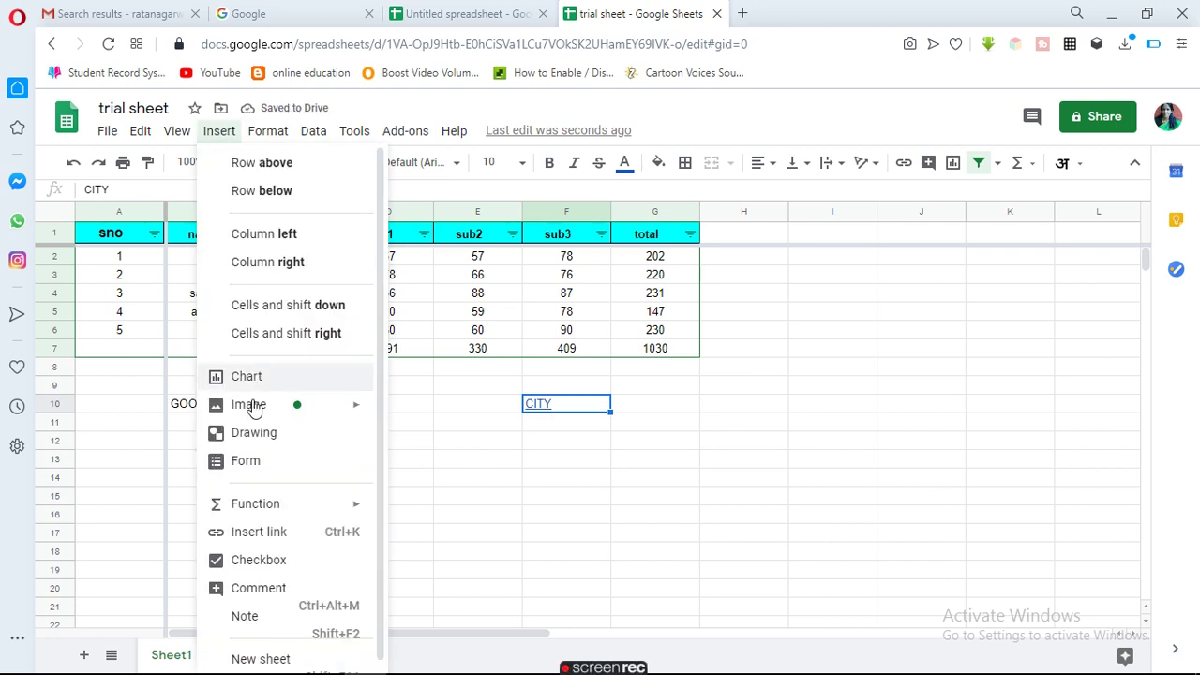
{"action": "left_click", "coordinate": [270, 534]}
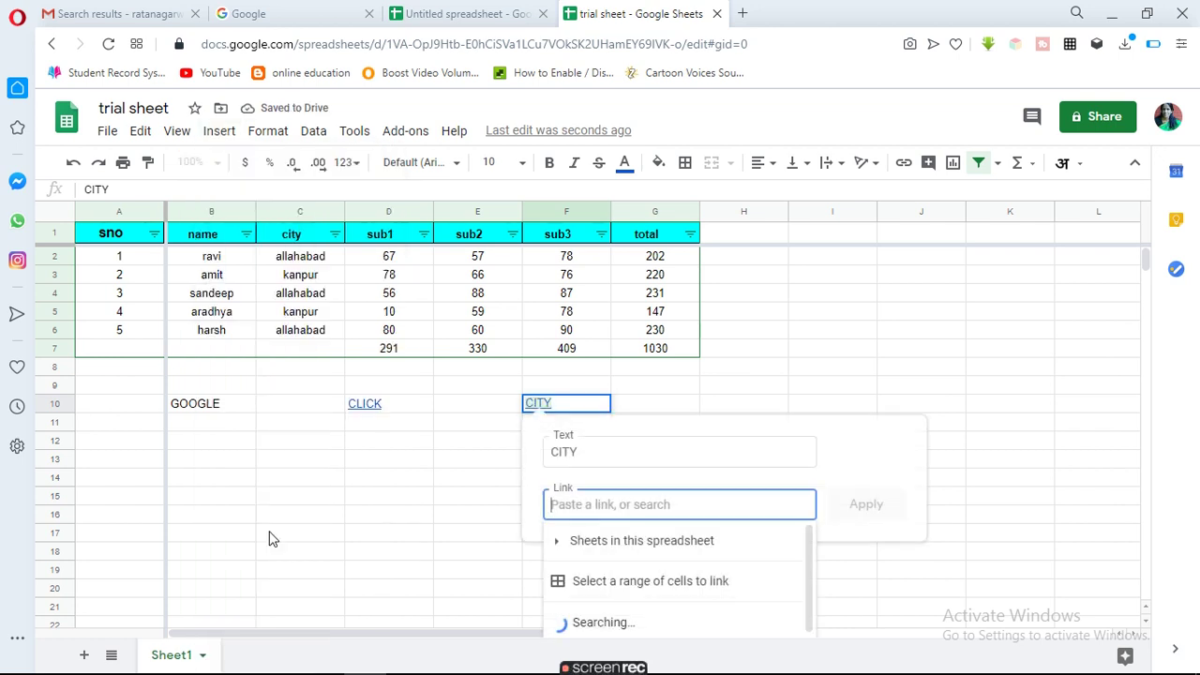
{"action": "left_click", "coordinate": [645, 588]}
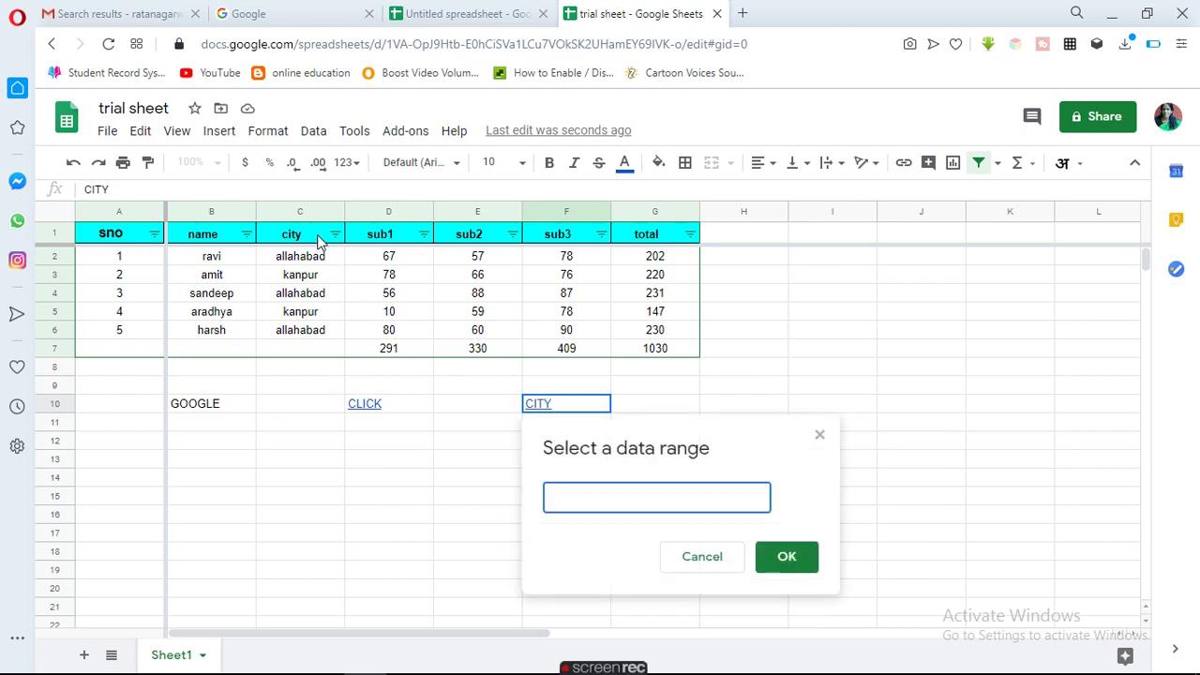
Step: Link CITY to the city column C1:C6 and test that the link jumps there
{"action": "left_click_drag", "start_coordinate": [317, 237], "coordinate": [310, 330]}
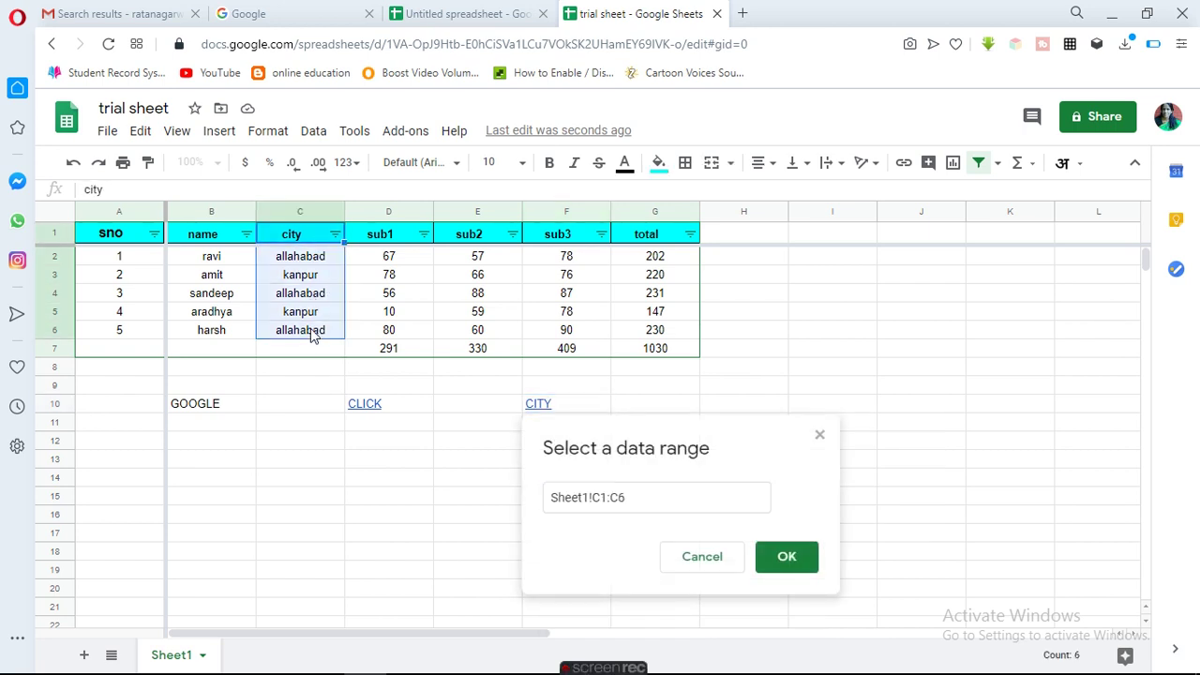
{"action": "left_click", "coordinate": [798, 567]}
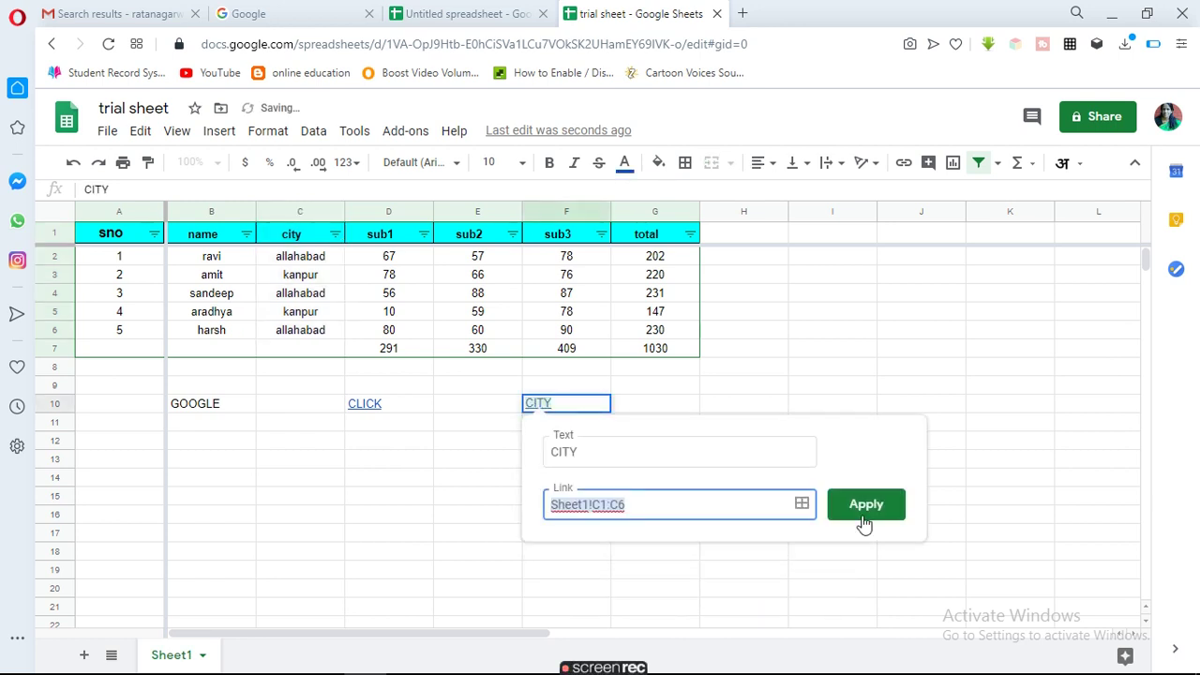
{"action": "left_click", "coordinate": [881, 505]}
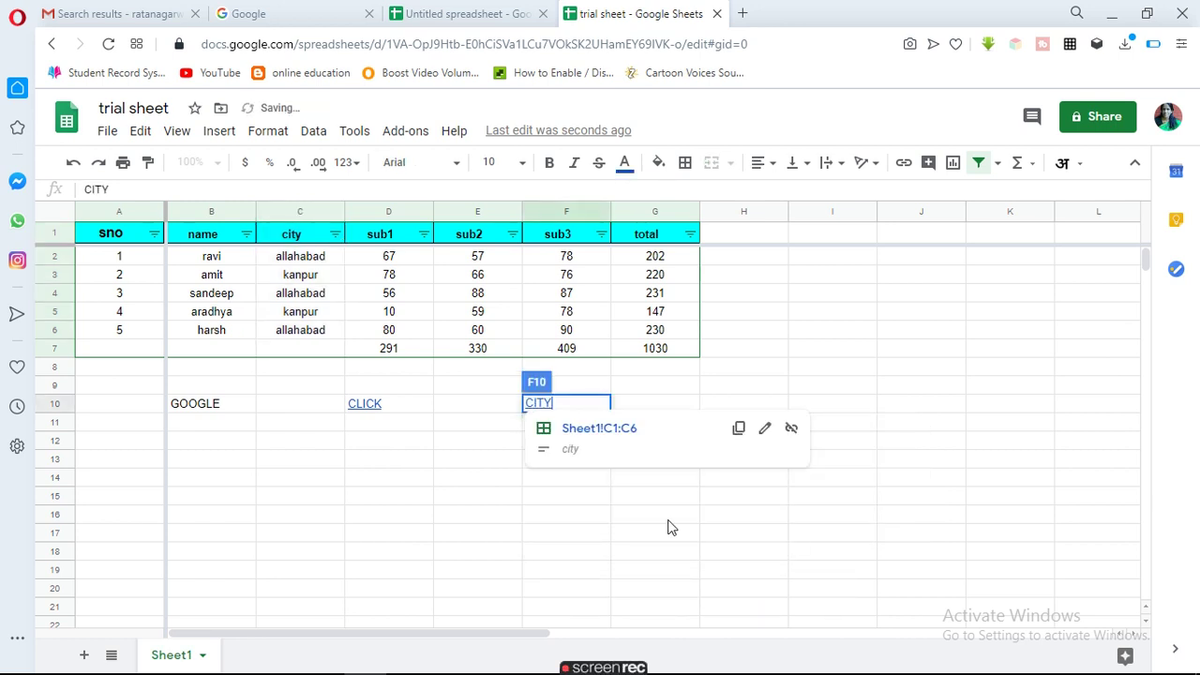
{"action": "left_click", "coordinate": [600, 429]}
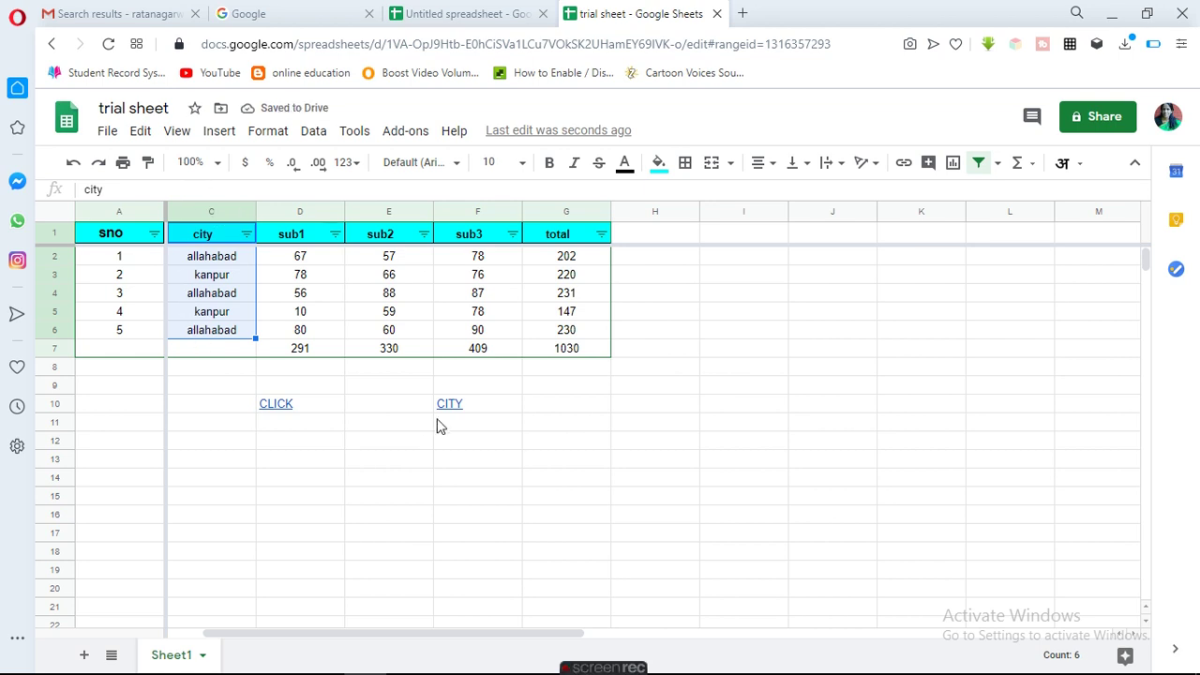
{"action": "left_click", "coordinate": [177, 635]}
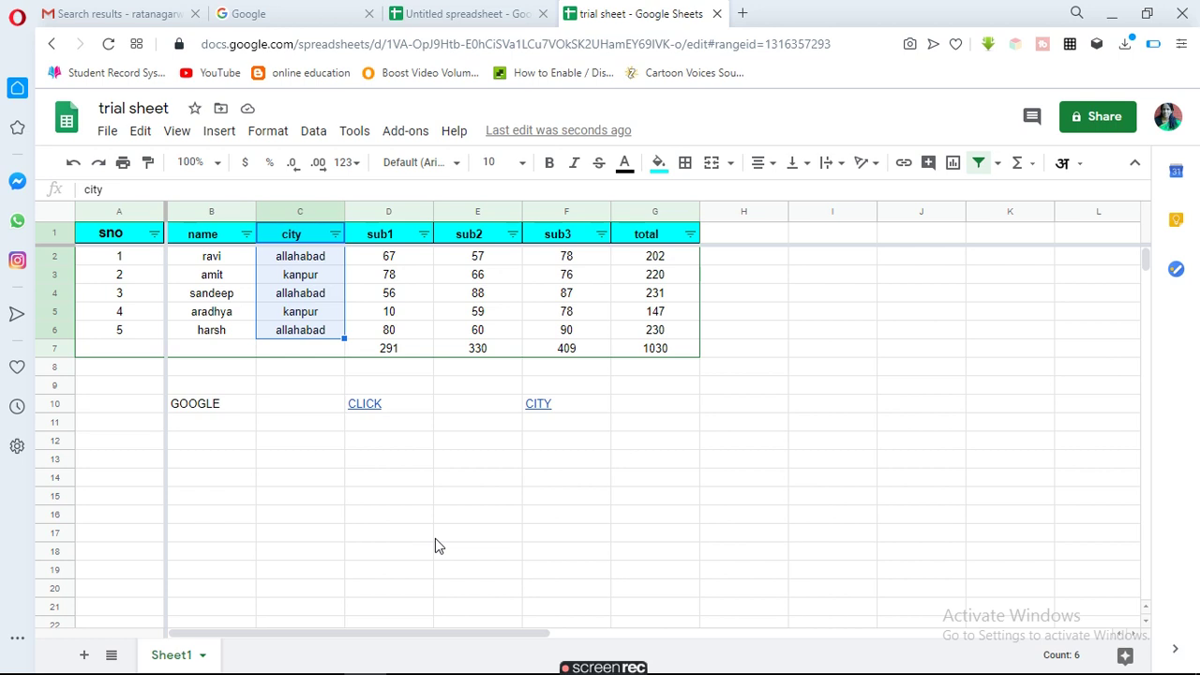
{"action": "left_click", "coordinate": [216, 131]}
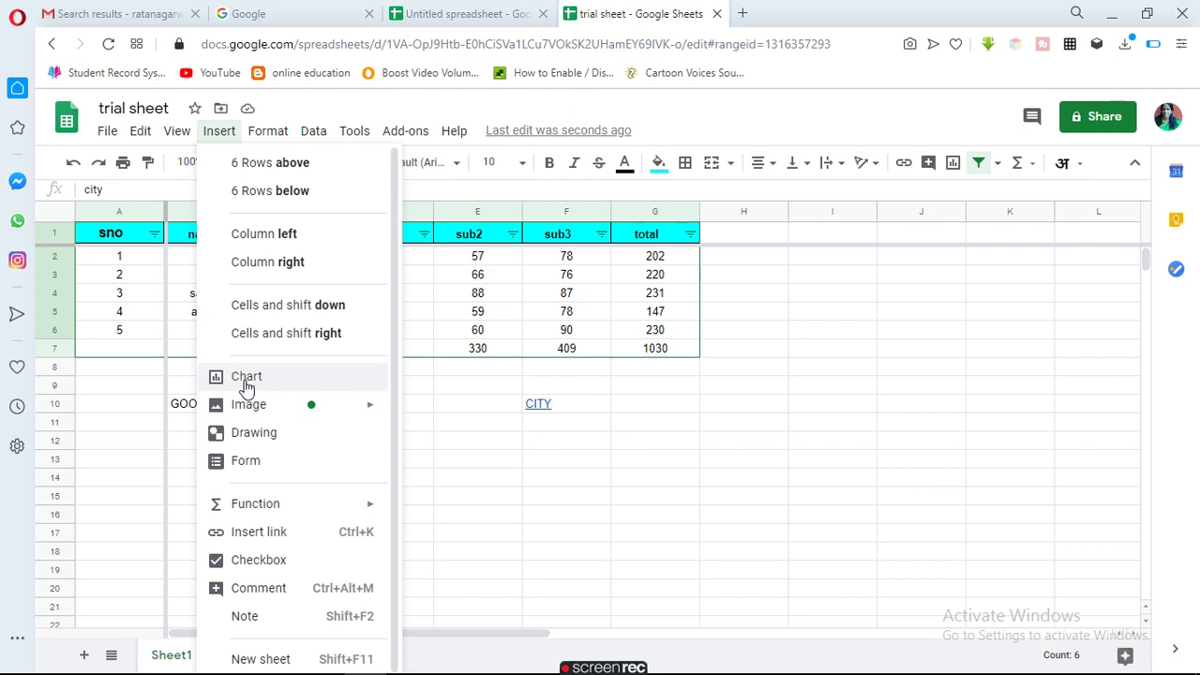
Step: Insert the squirrel screenshot from Google Drive as an image inside cell B12
{"action": "mouse_move", "coordinate": [249, 404]}
{"action": "left_click", "coordinate": [487, 553]}
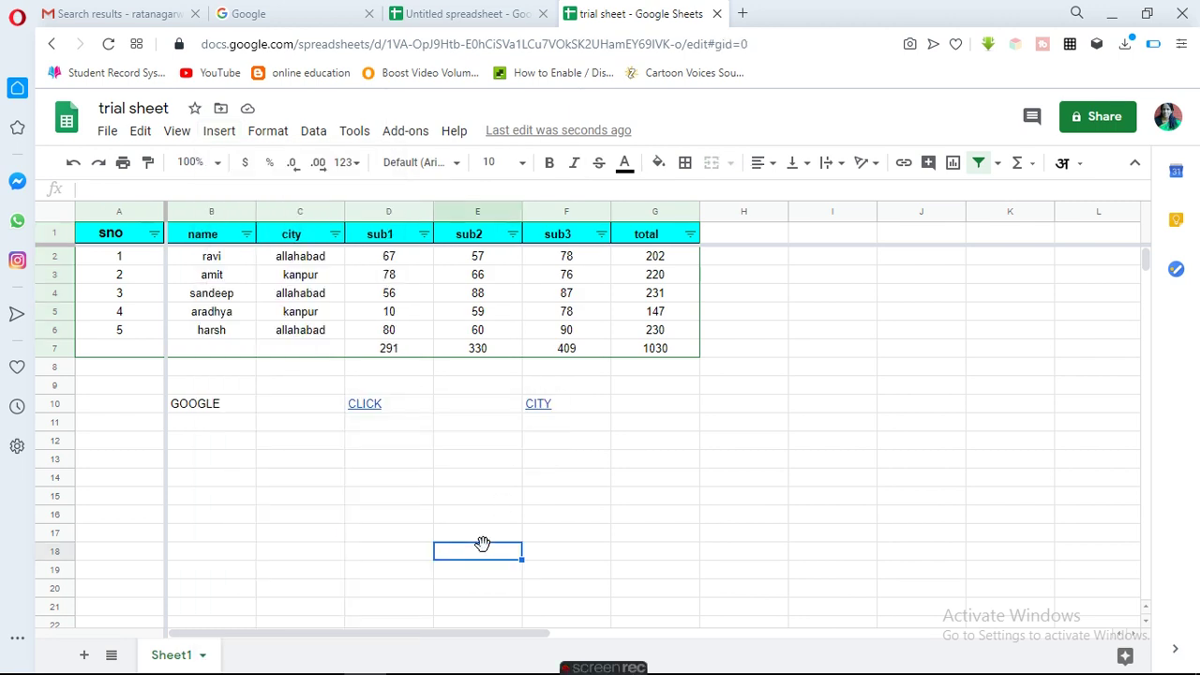
{"action": "left_click", "coordinate": [210, 447]}
{"action": "left_click", "coordinate": [212, 134]}
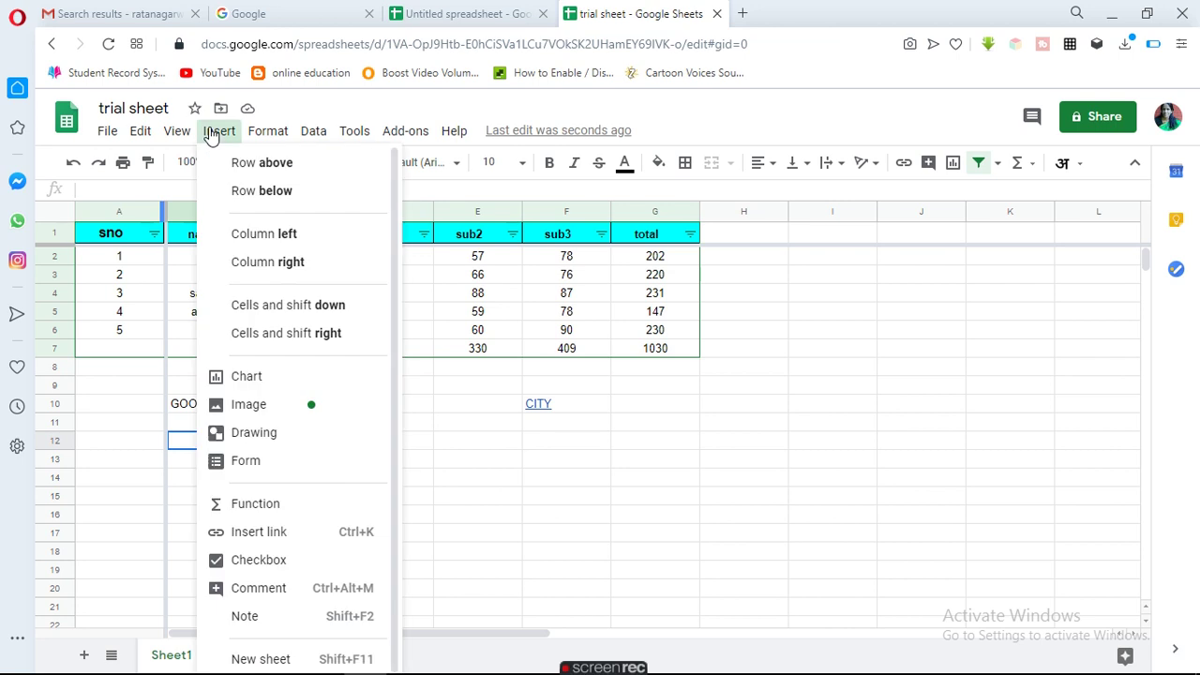
{"action": "mouse_move", "coordinate": [248, 404]}
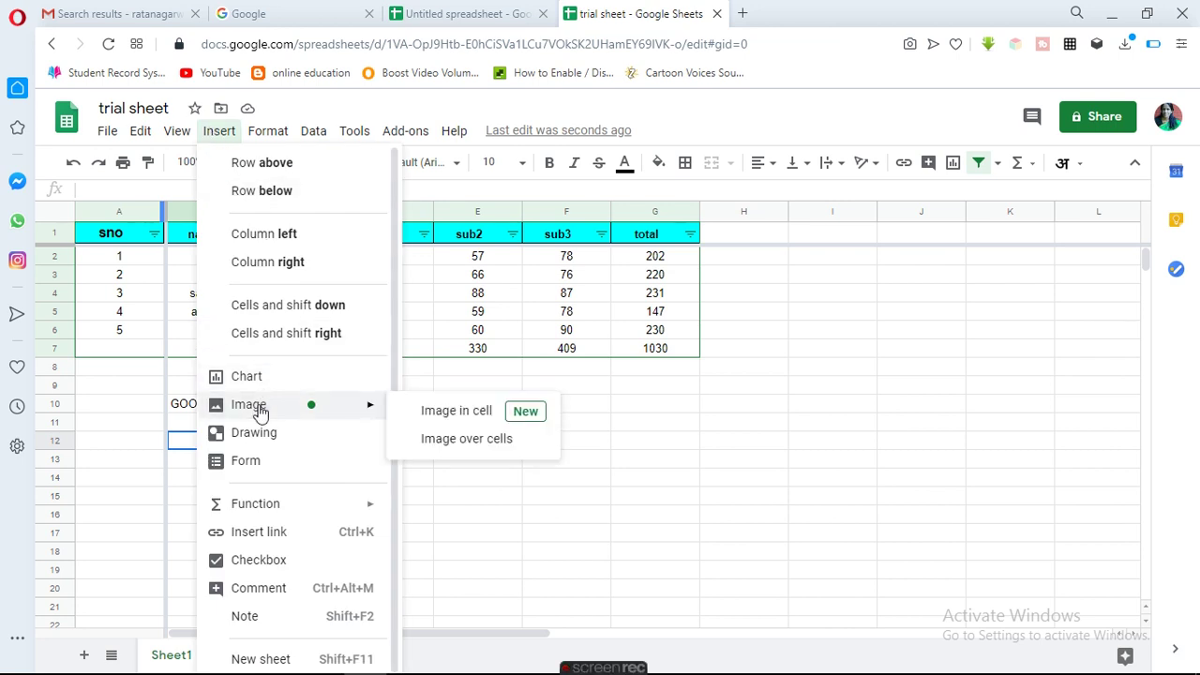
{"action": "left_click", "coordinate": [457, 413]}
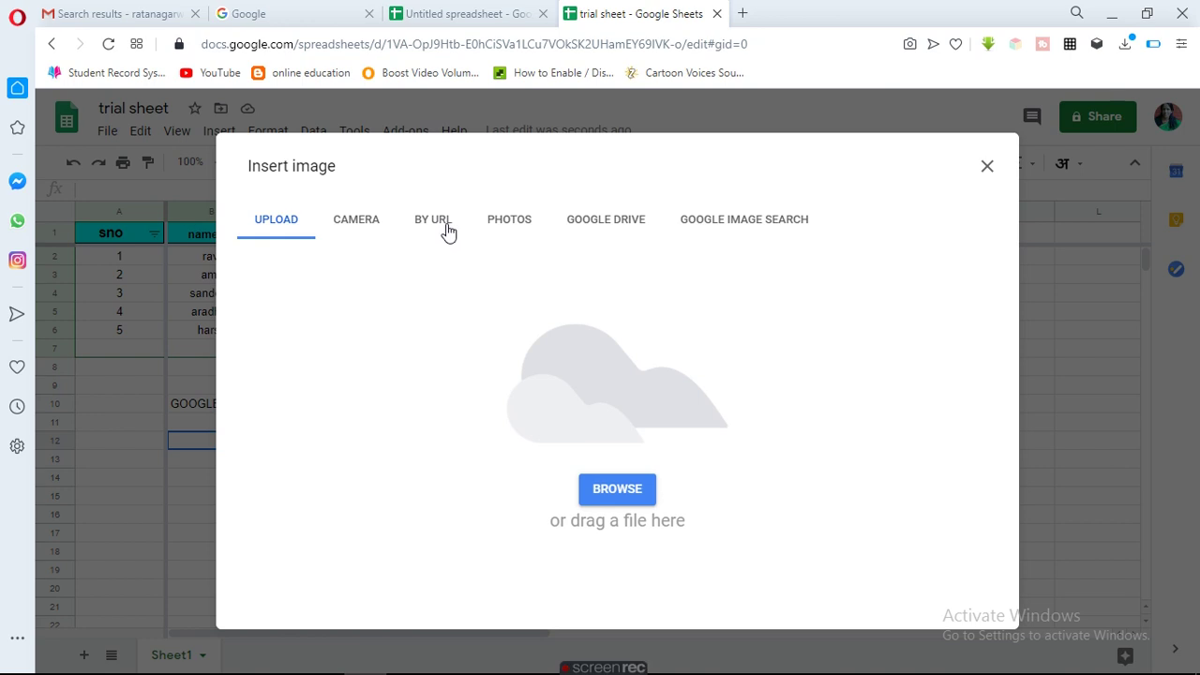
{"action": "left_click", "coordinate": [624, 222]}
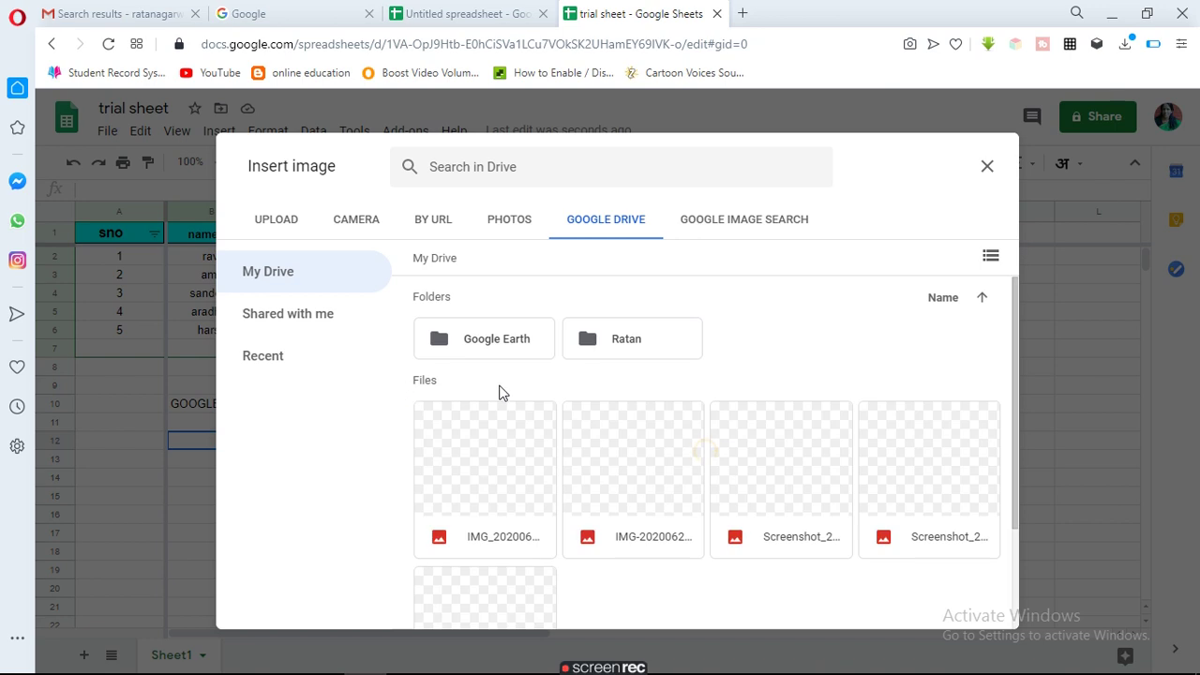
{"action": "left_click", "coordinate": [794, 461]}
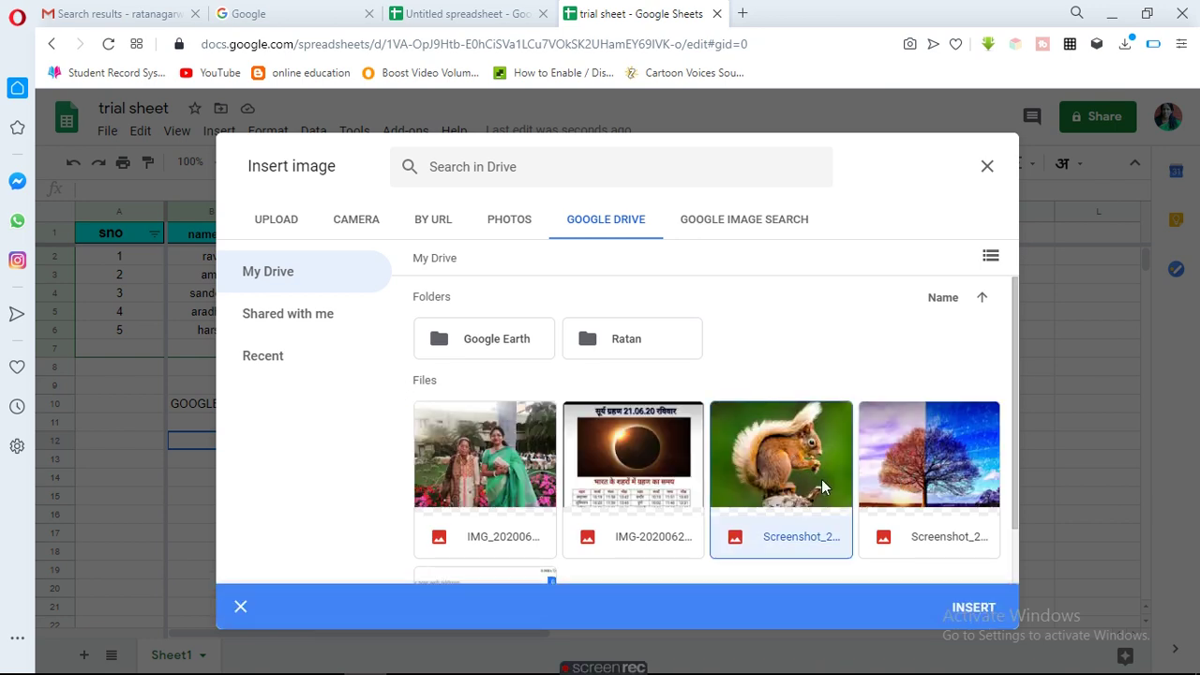
{"action": "left_click", "coordinate": [975, 610]}
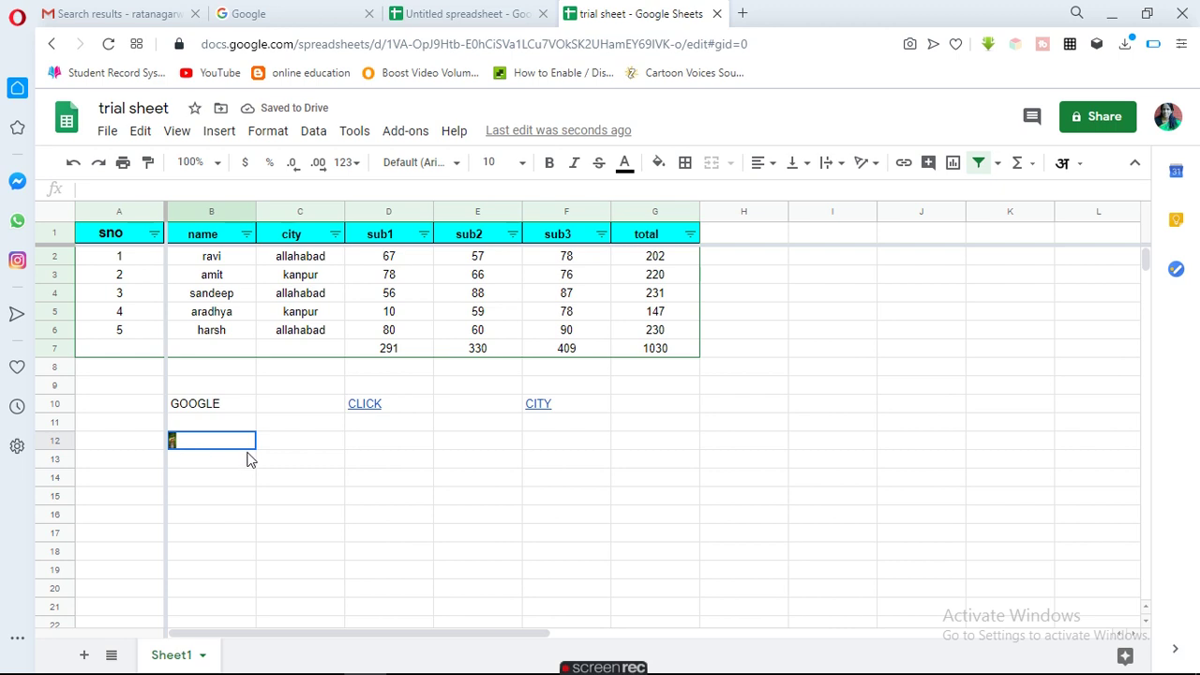
Step: Undo the accidental fill-down and drag row 12 taller so the squirrel shows fully
{"action": "left_click_drag", "start_coordinate": [255, 449], "coordinate": [335, 550]}
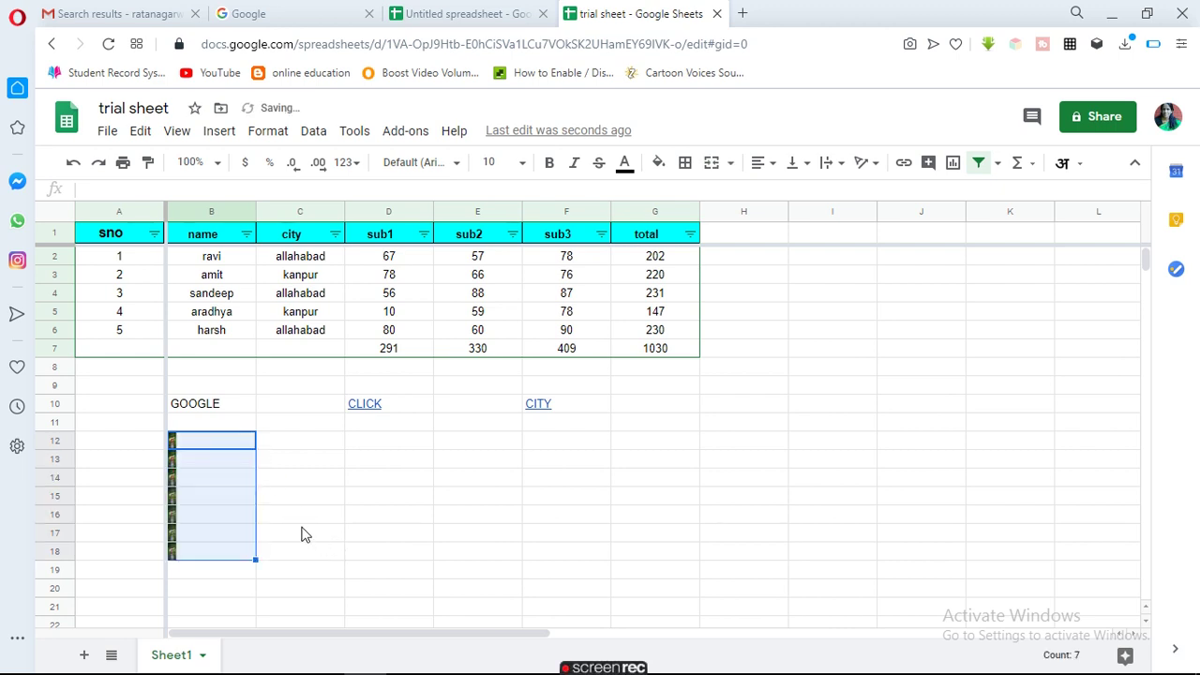
{"action": "key", "text": "ctrl+z"}
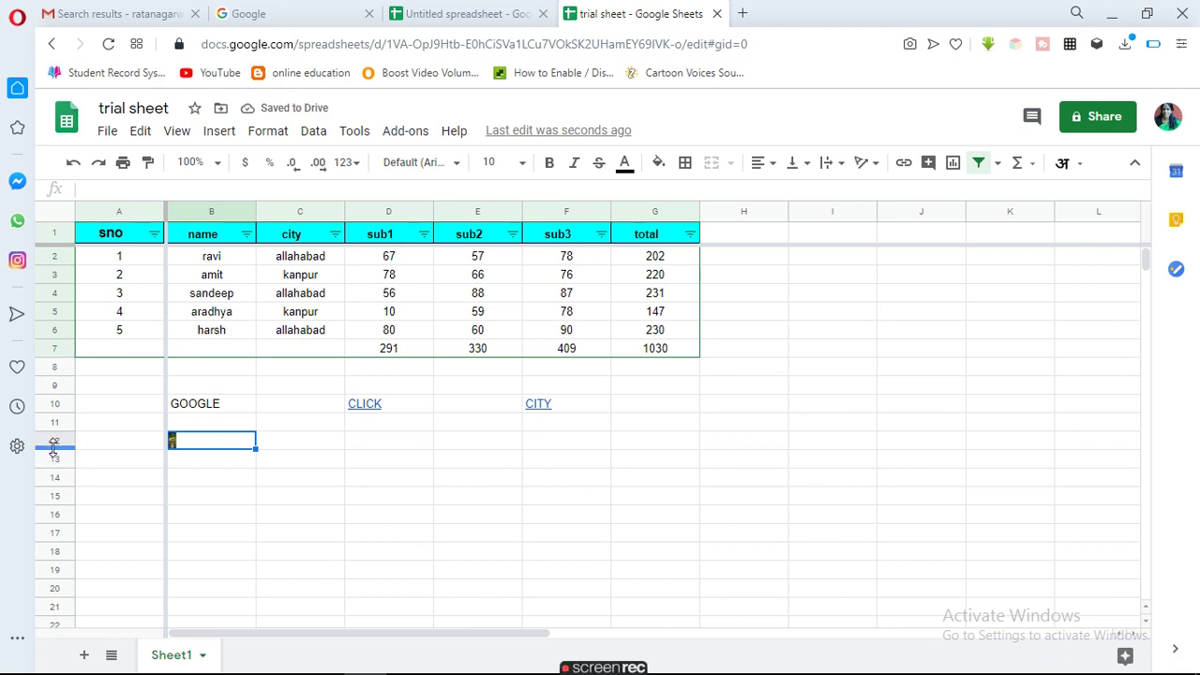
{"action": "left_click_drag", "start_coordinate": [56, 449], "coordinate": [54, 555]}
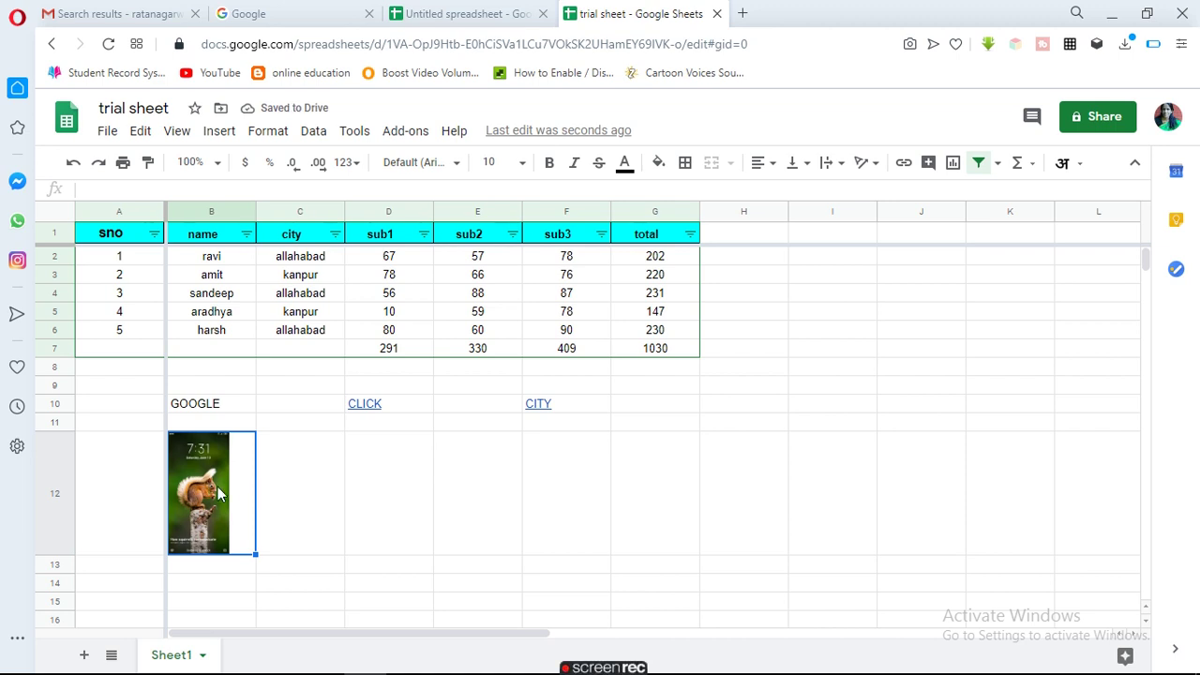
{"action": "left_click", "coordinate": [260, 503], "text": "shift"}
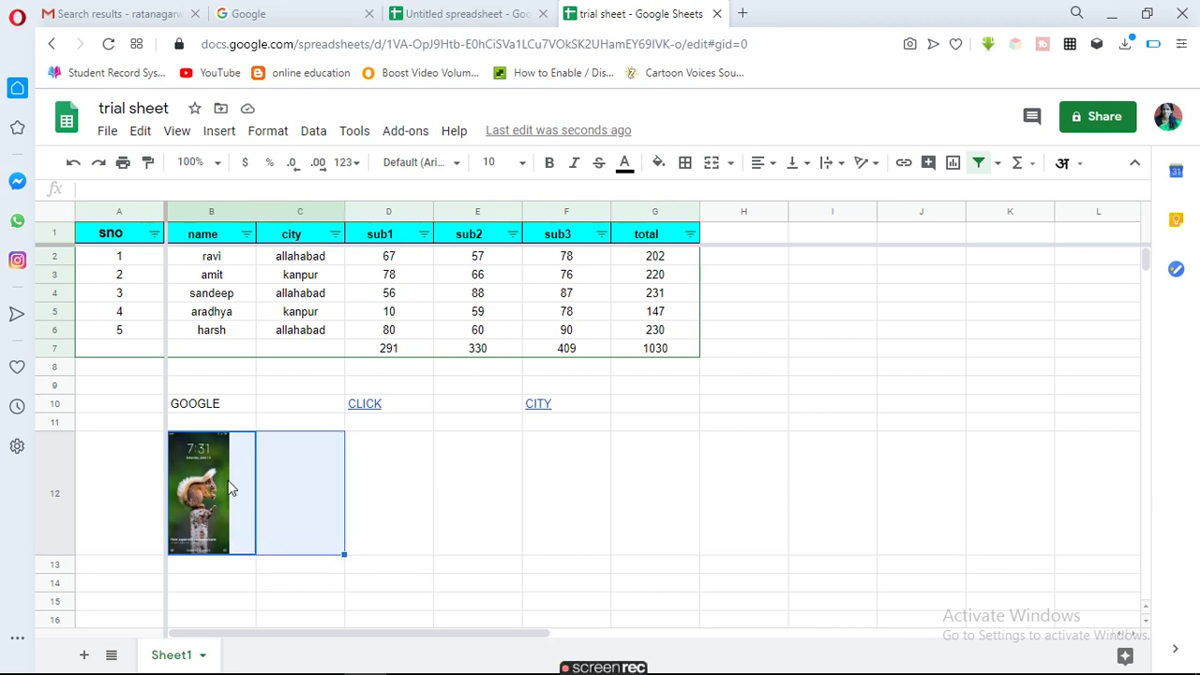
{"action": "left_click", "coordinate": [231, 488]}
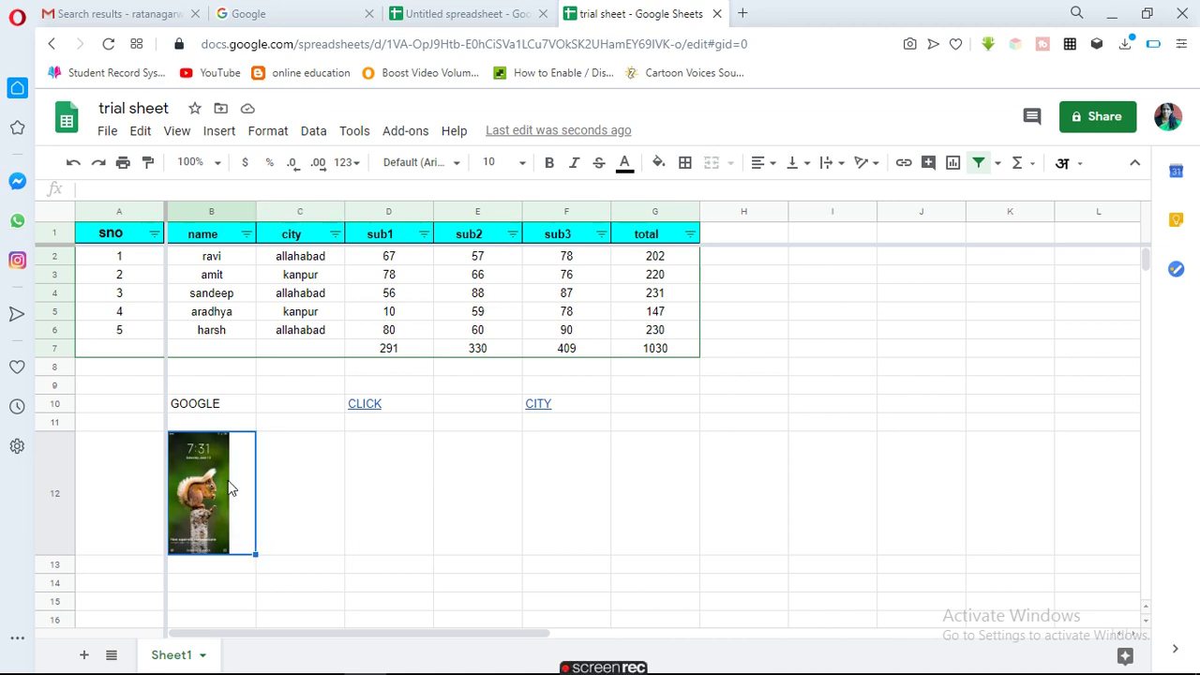
{"action": "left_click", "coordinate": [315, 512]}
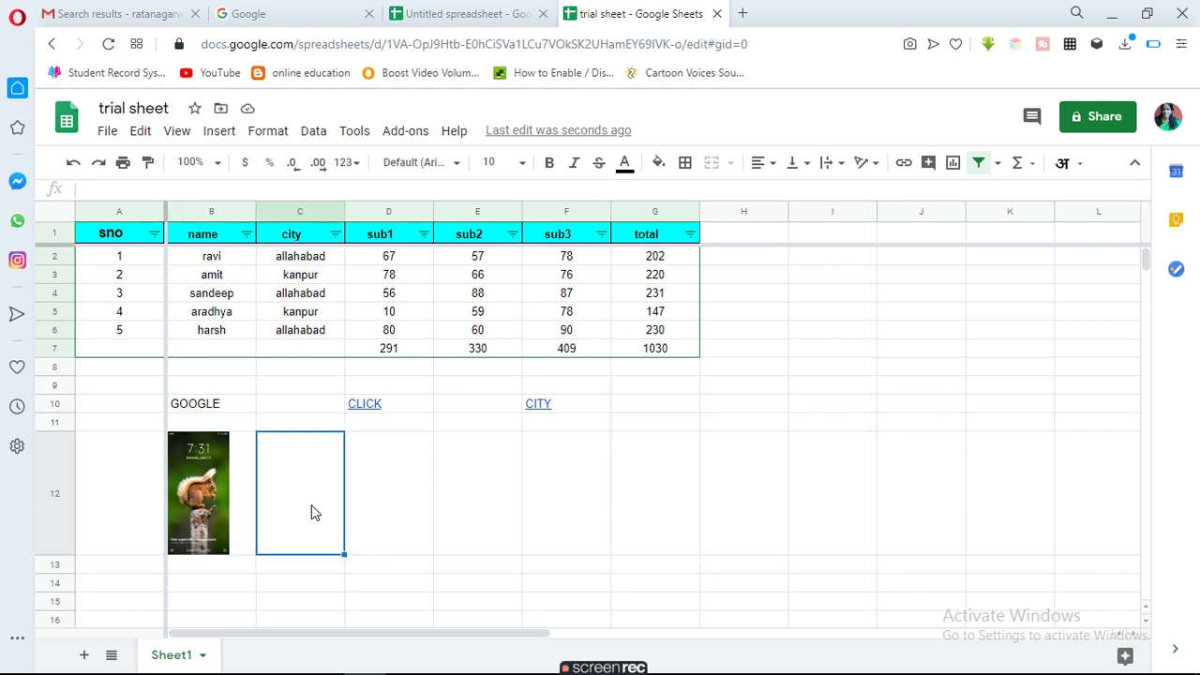
Step: Place the tree screenshot from Google Drive as an image over cells beside the squirrel
{"action": "left_click", "coordinate": [221, 131]}
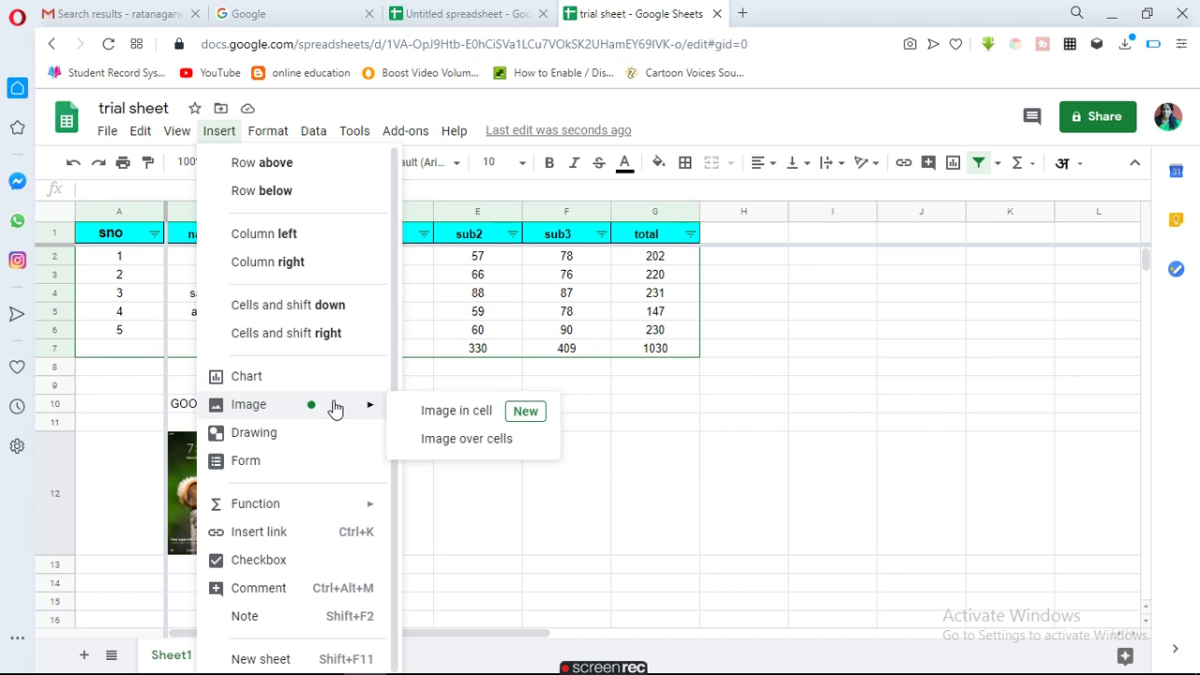
{"action": "mouse_move", "coordinate": [248, 404]}
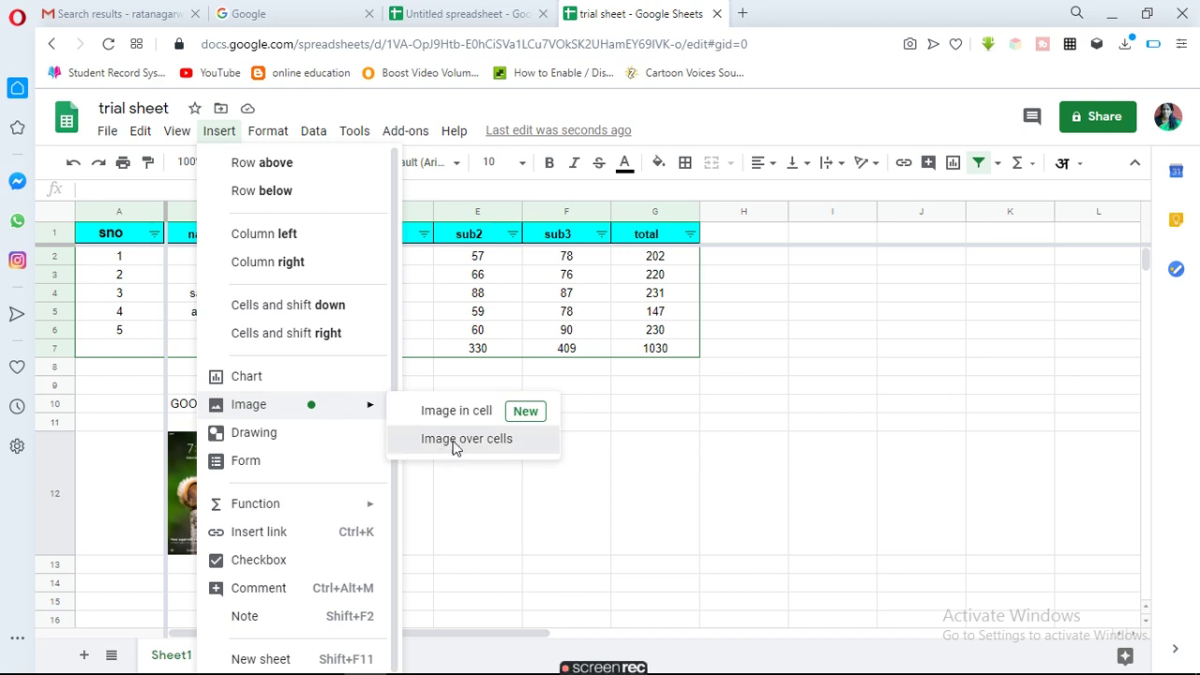
{"action": "left_click", "coordinate": [454, 447]}
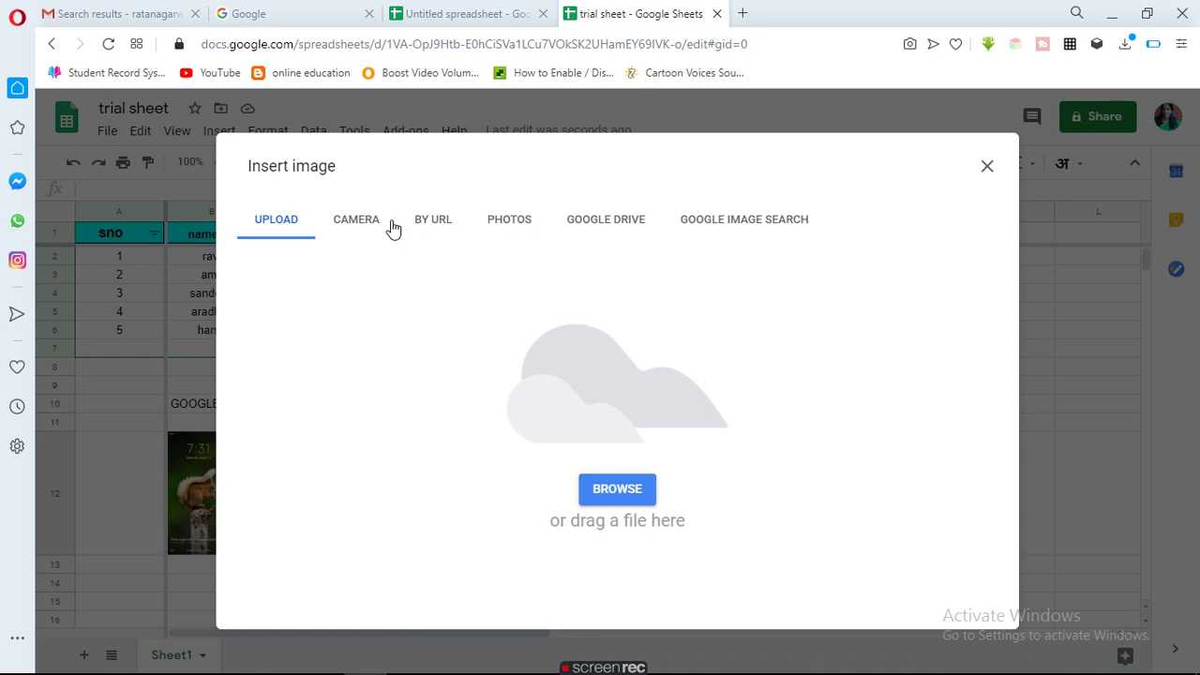
{"action": "left_click", "coordinate": [593, 232]}
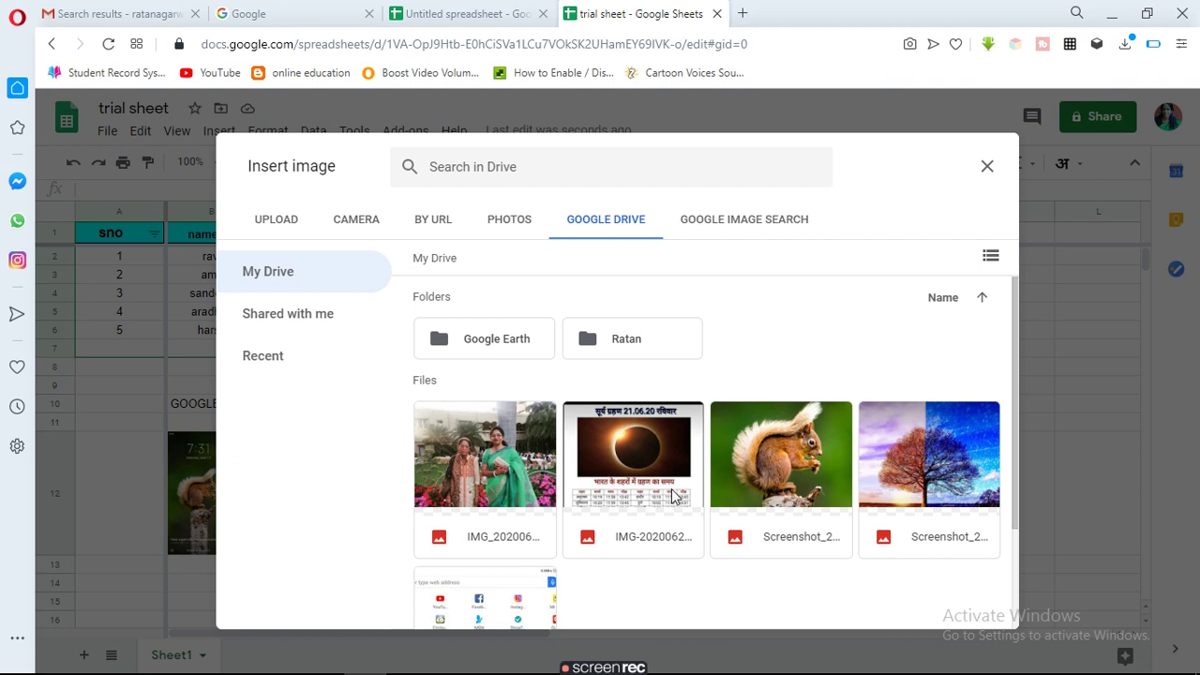
{"action": "left_click", "coordinate": [948, 451]}
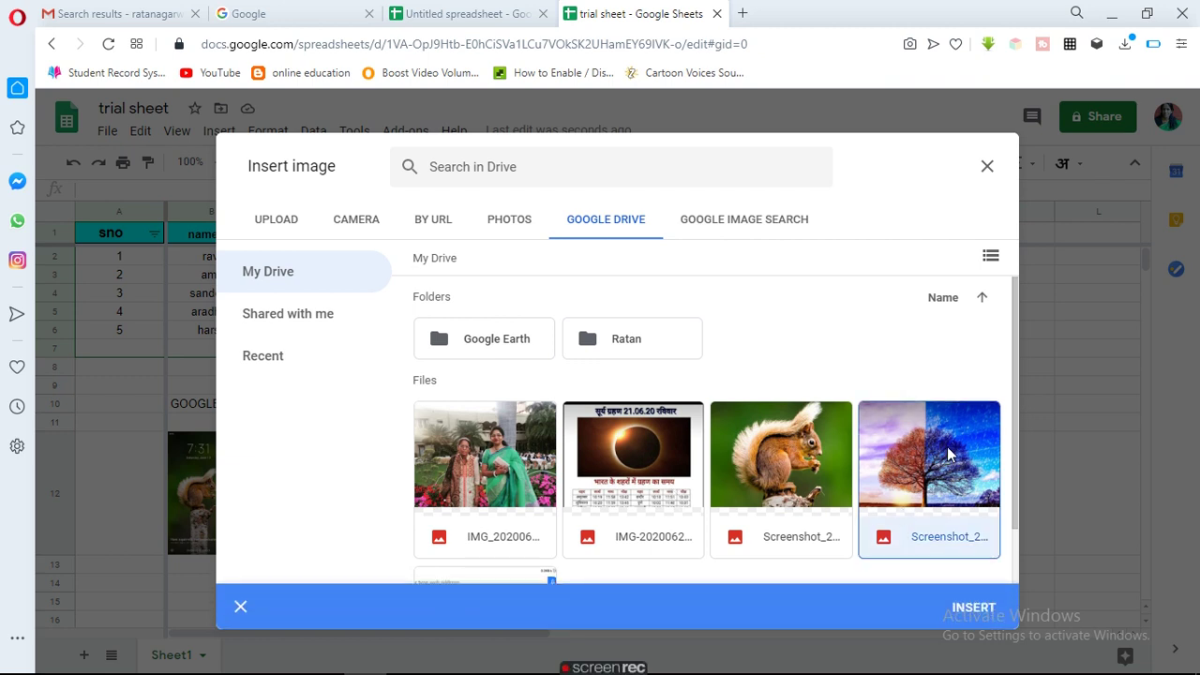
{"action": "left_click", "coordinate": [973, 610]}
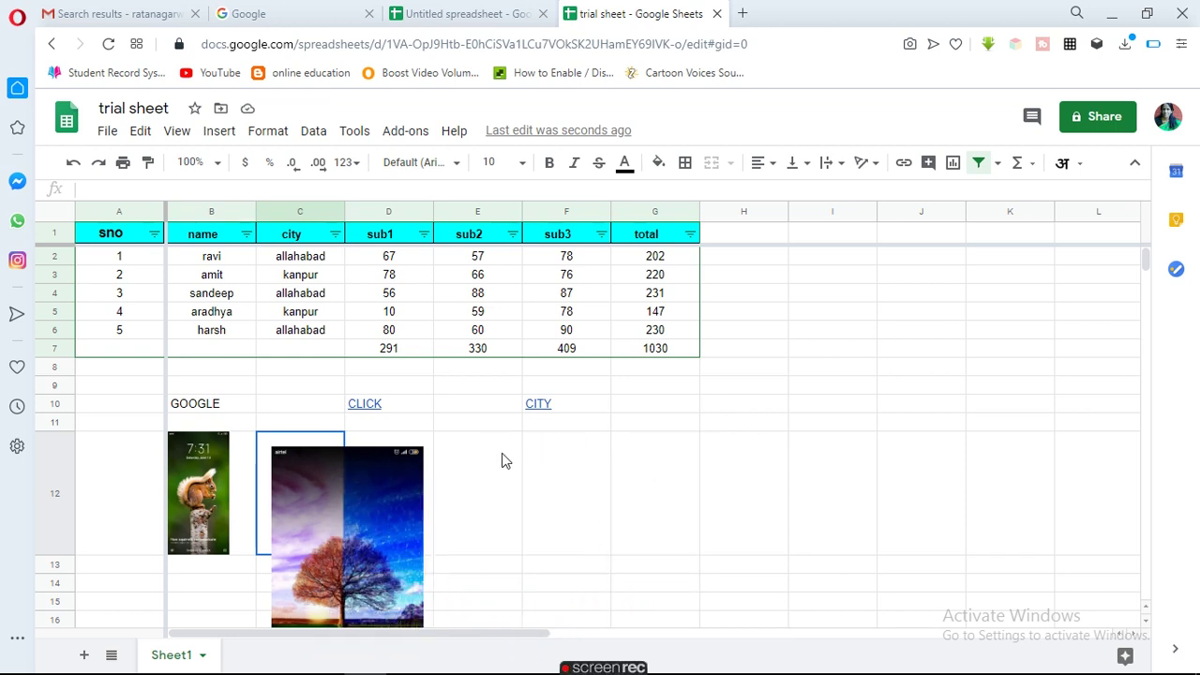
Step: Shrink the tree picture and move it into row 12 beside the squirrel
{"action": "right_click", "coordinate": [416, 460]}
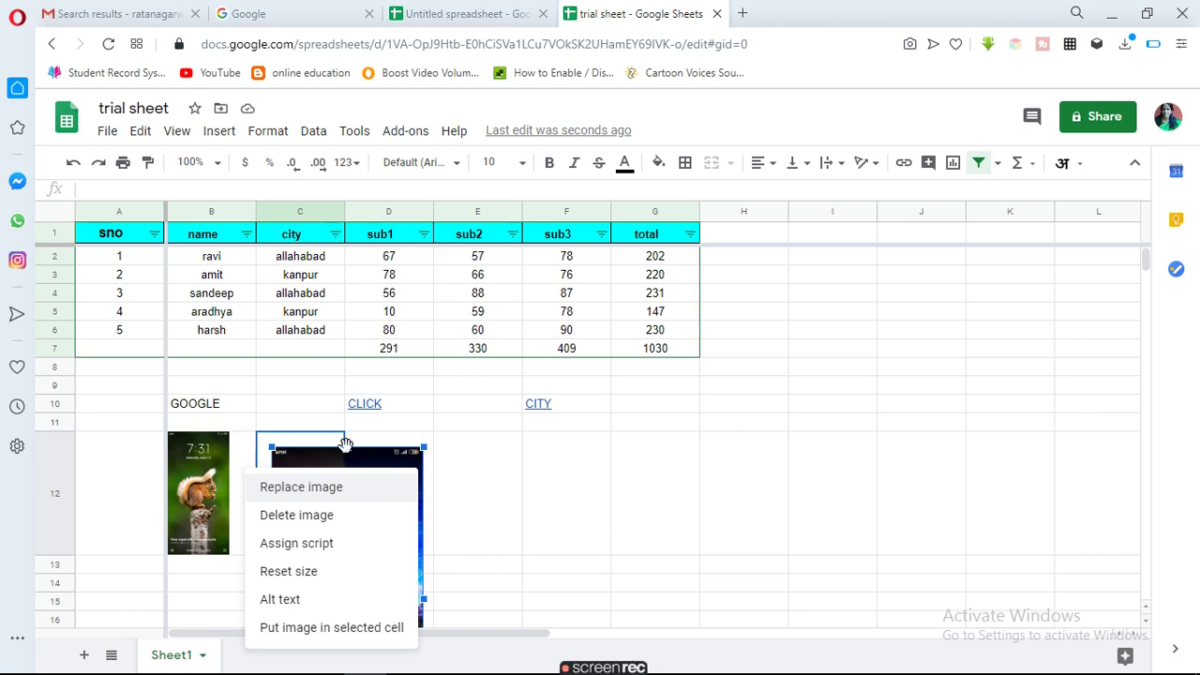
{"action": "left_click", "coordinate": [460, 482]}
{"action": "left_click", "coordinate": [387, 475]}
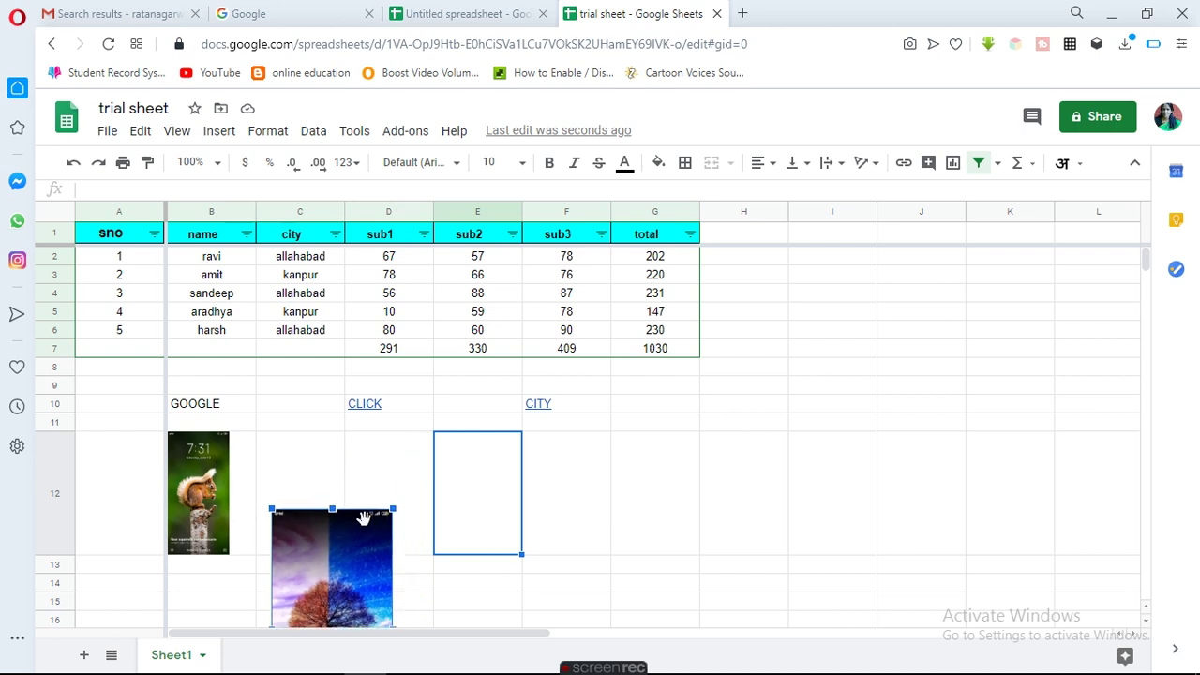
{"action": "left_click_drag", "start_coordinate": [426, 444], "coordinate": [367, 562]}
{"action": "left_click_drag", "start_coordinate": [310, 621], "coordinate": [290, 477]}
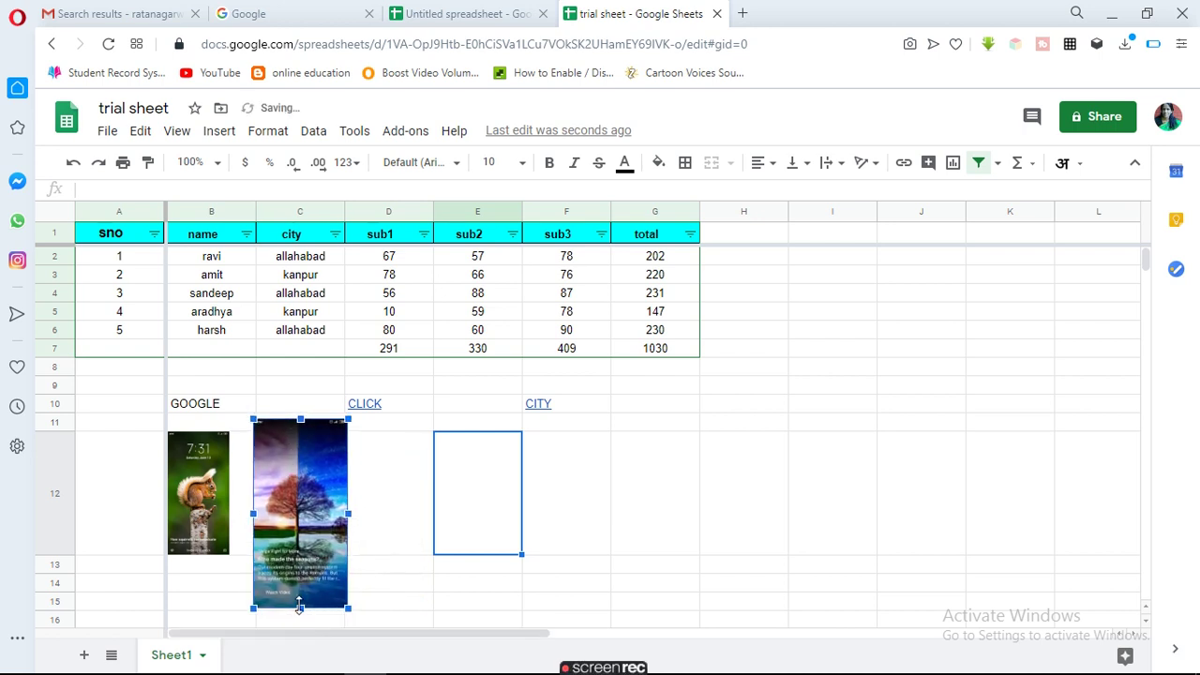
{"action": "left_click_drag", "start_coordinate": [300, 605], "coordinate": [298, 557]}
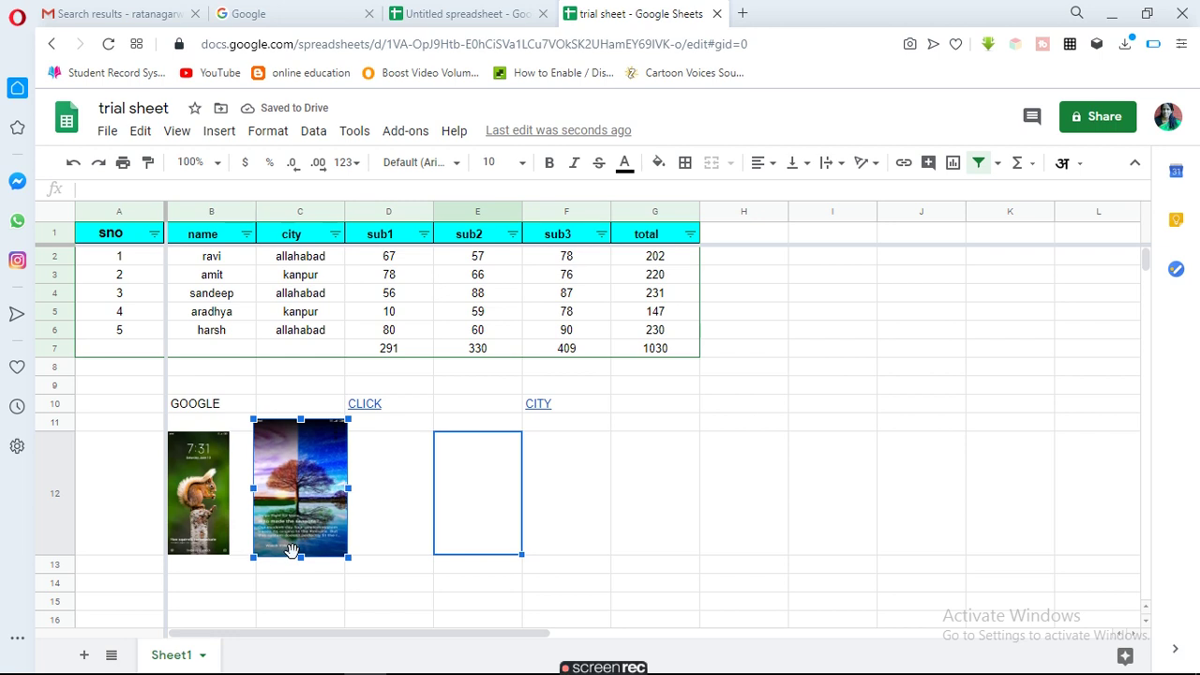
Step: Trim the tree picture's top, sides and height to fit C12, then widen column C
{"action": "left_click_drag", "start_coordinate": [301, 420], "coordinate": [301, 435]}
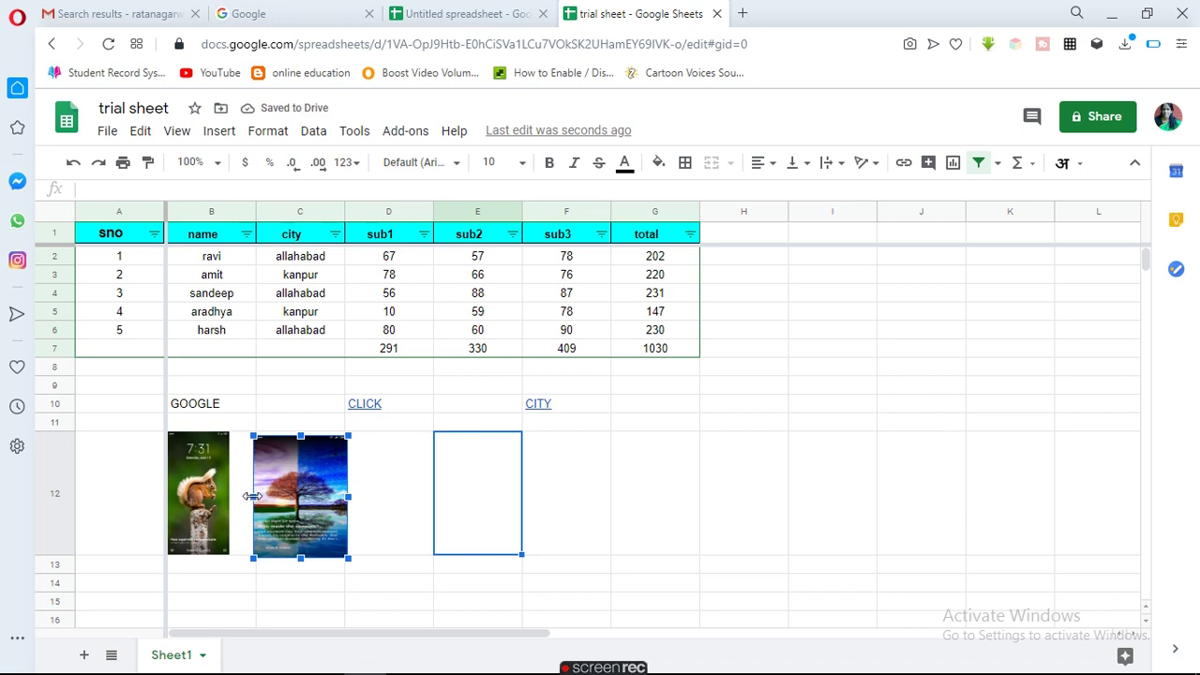
{"action": "left_click_drag", "start_coordinate": [253, 497], "coordinate": [261, 498]}
{"action": "left_click_drag", "start_coordinate": [349, 497], "coordinate": [340, 495]}
{"action": "left_click_drag", "start_coordinate": [300, 559], "coordinate": [301, 545]}
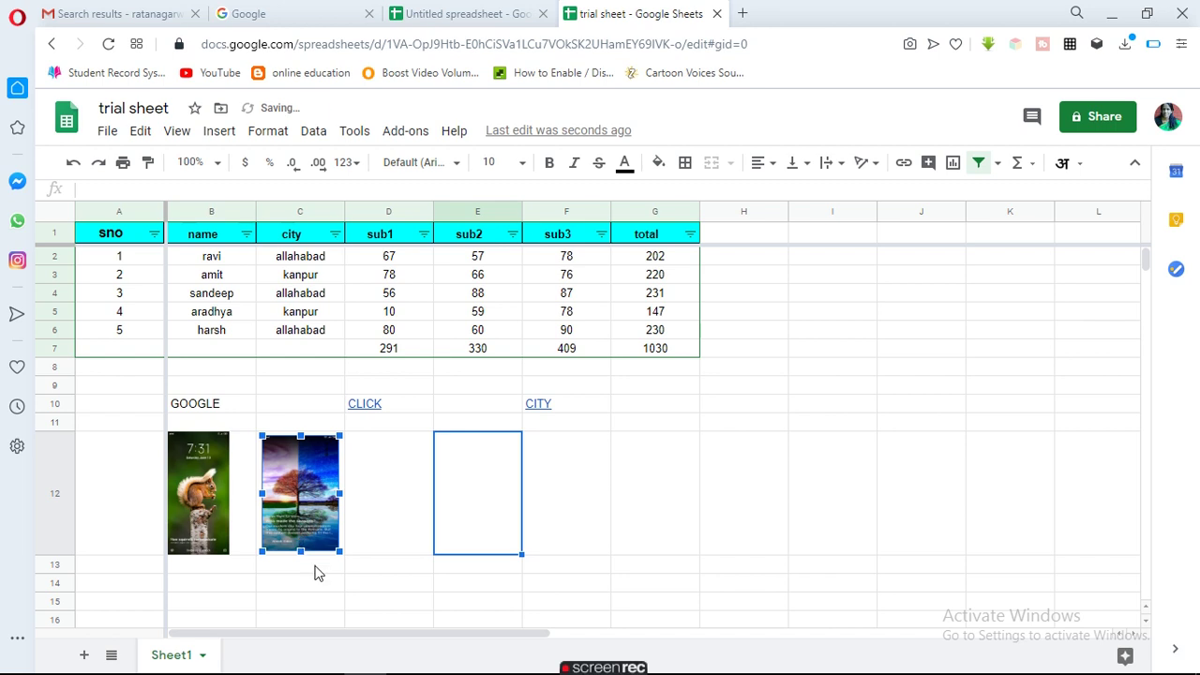
{"action": "left_click", "coordinate": [383, 536]}
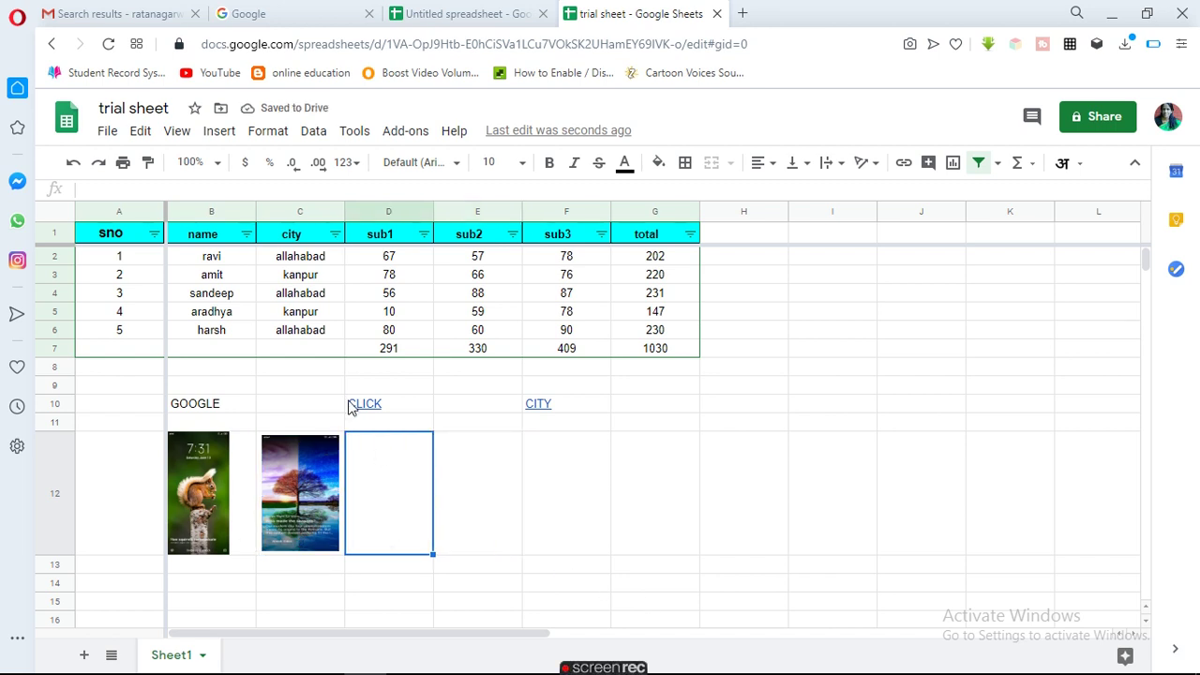
{"action": "left_click_drag", "start_coordinate": [345, 208], "coordinate": [443, 215]}
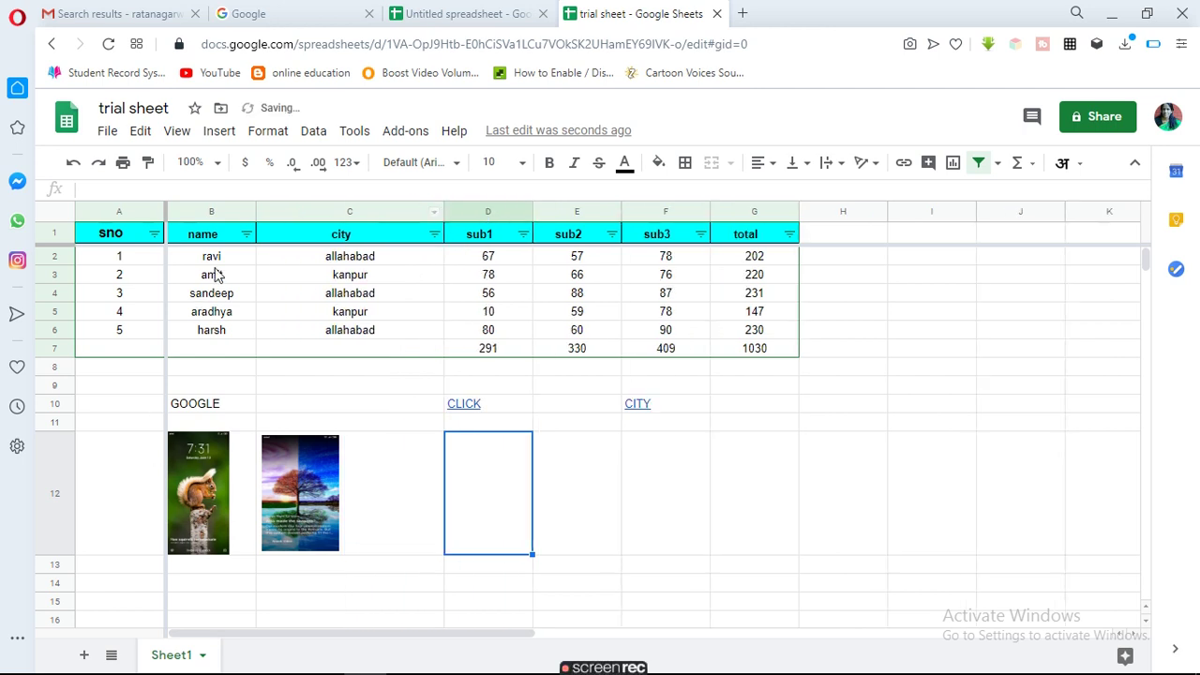
Step: Widen column B, then review cell B12's options and the tree image without changing them
{"action": "left_click_drag", "start_coordinate": [256, 205], "coordinate": [375, 208]}
{"action": "left_click", "coordinate": [216, 489]}
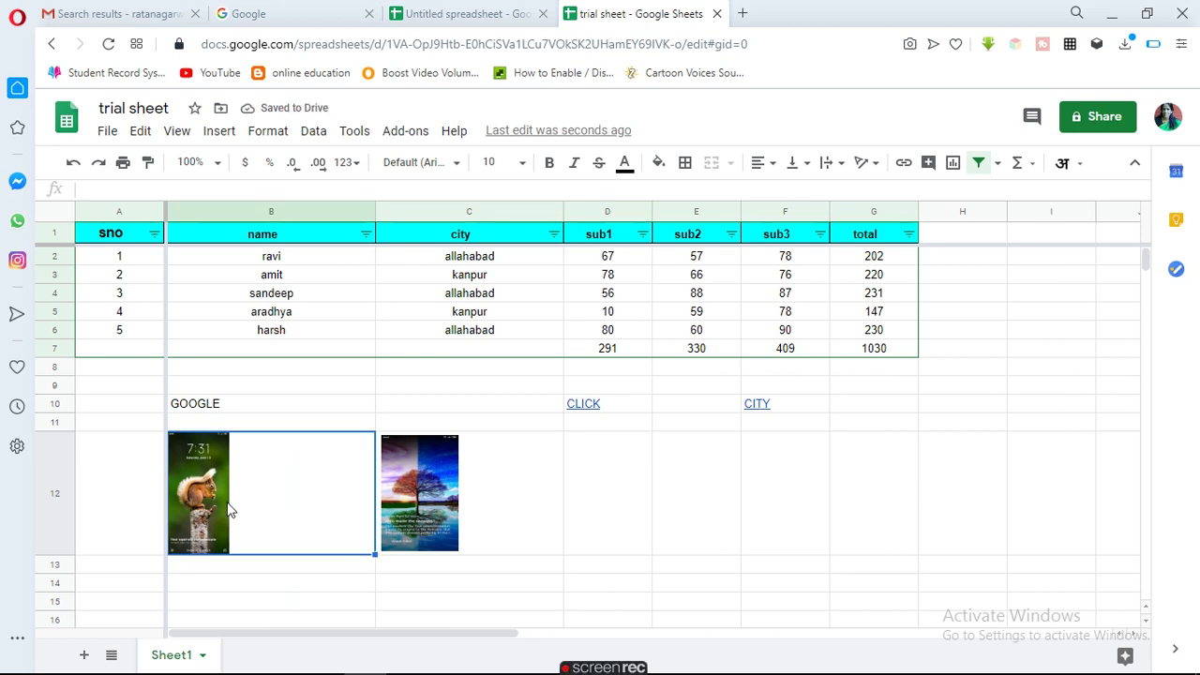
{"action": "right_click", "coordinate": [230, 510]}
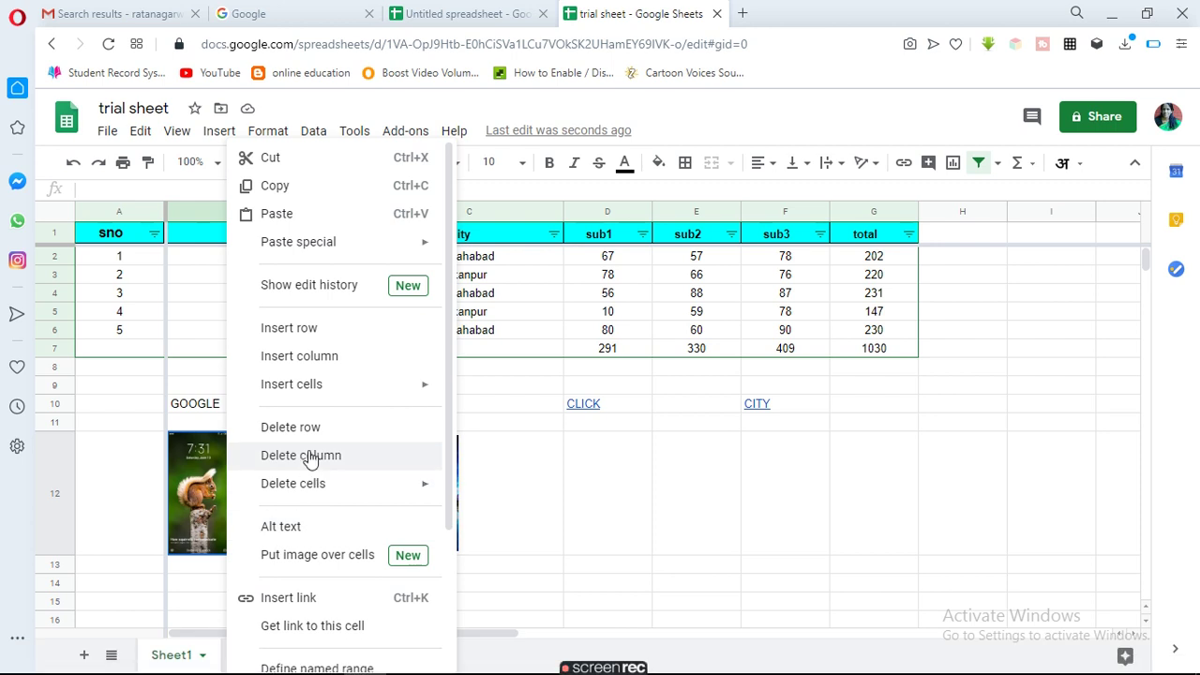
{"action": "mouse_move", "coordinate": [298, 242]}
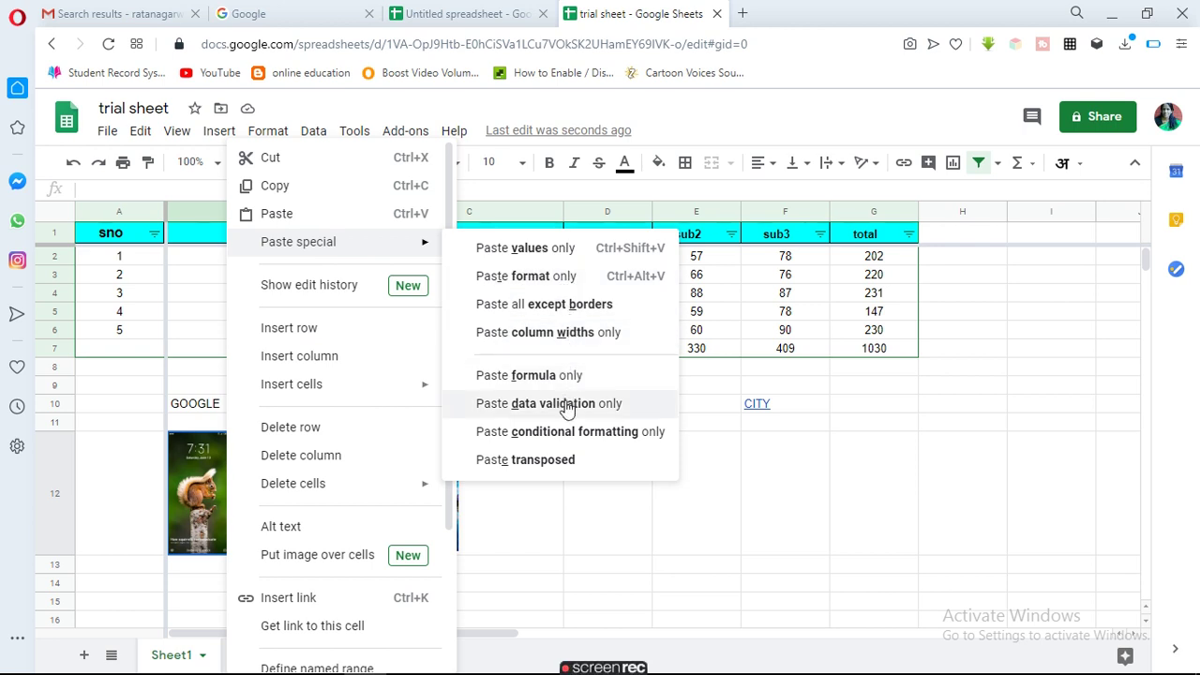
{"action": "left_click", "coordinate": [512, 539]}
{"action": "left_click", "coordinate": [222, 478]}
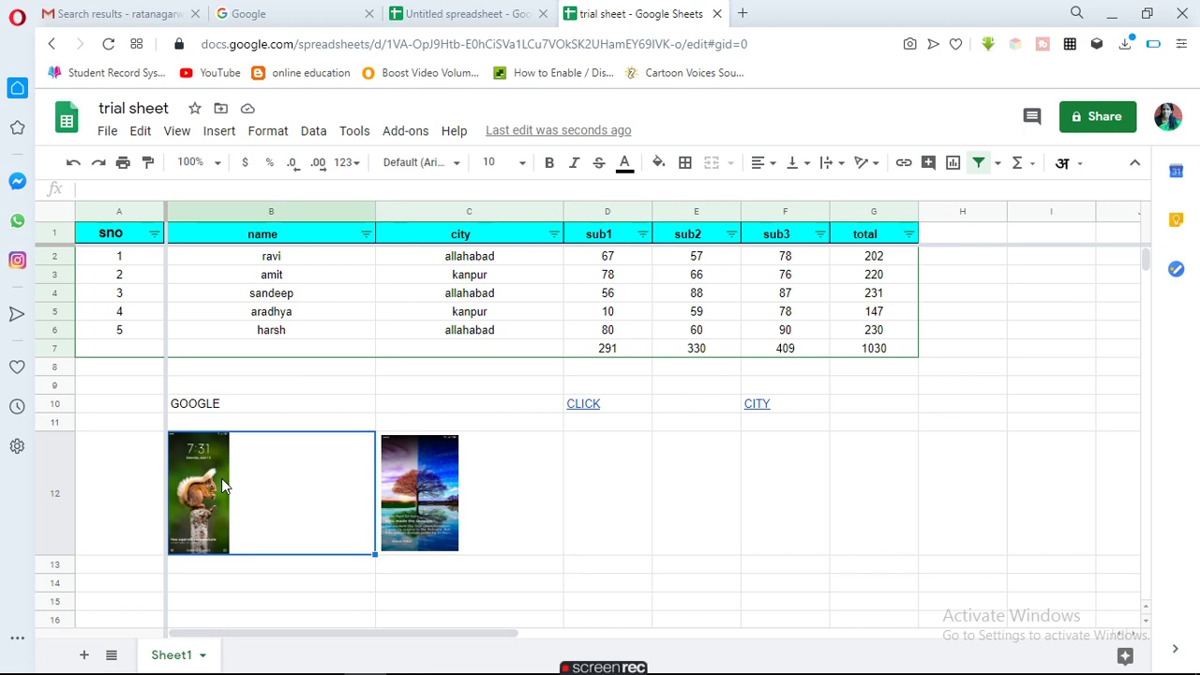
{"action": "left_click", "coordinate": [430, 455]}
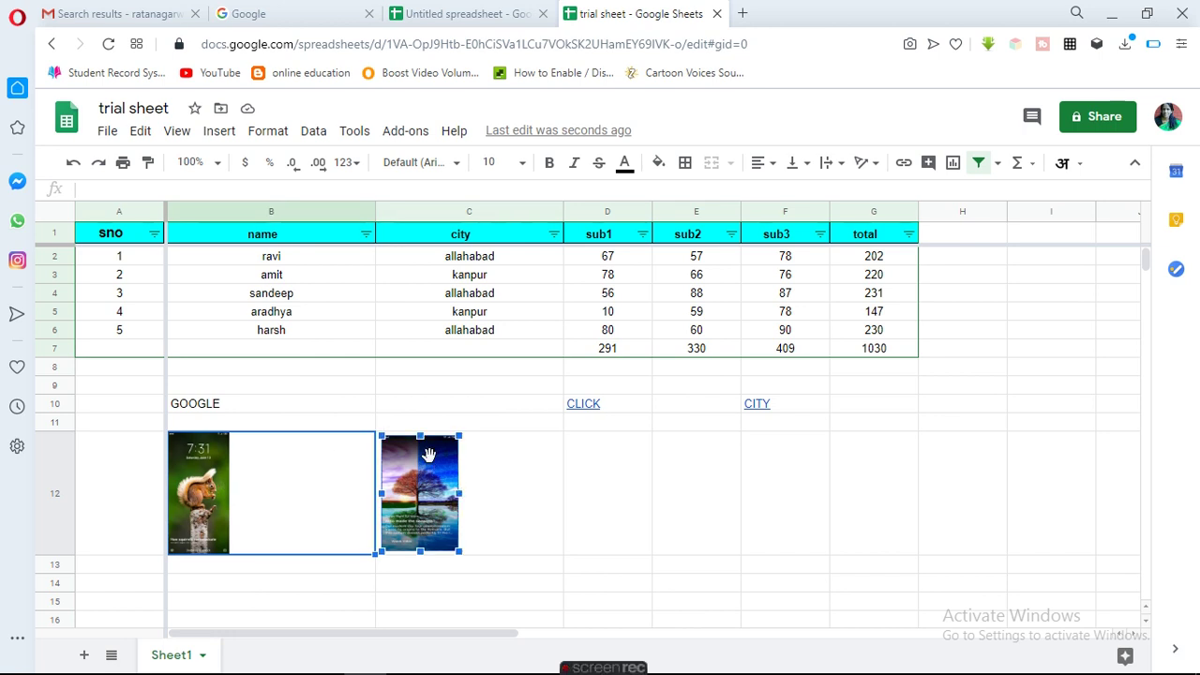
{"action": "left_click", "coordinate": [588, 501]}
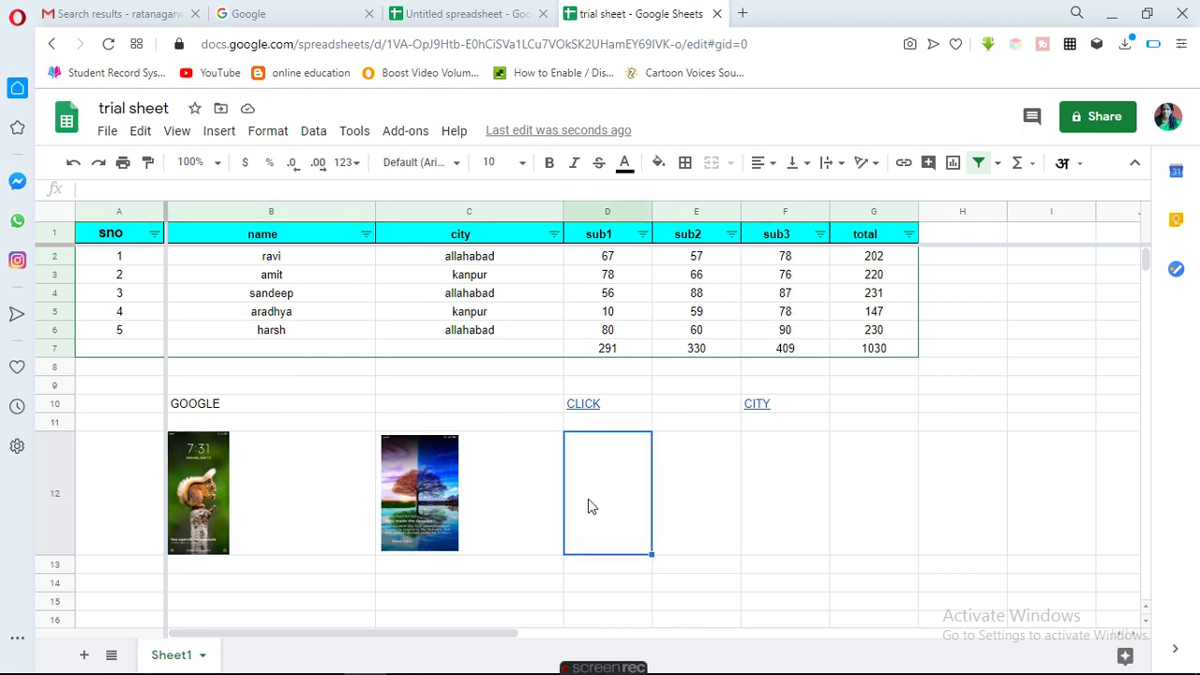
Step: Draw a smiley face shape in a new drawing and save it onto the sheet
{"action": "left_click", "coordinate": [219, 134]}
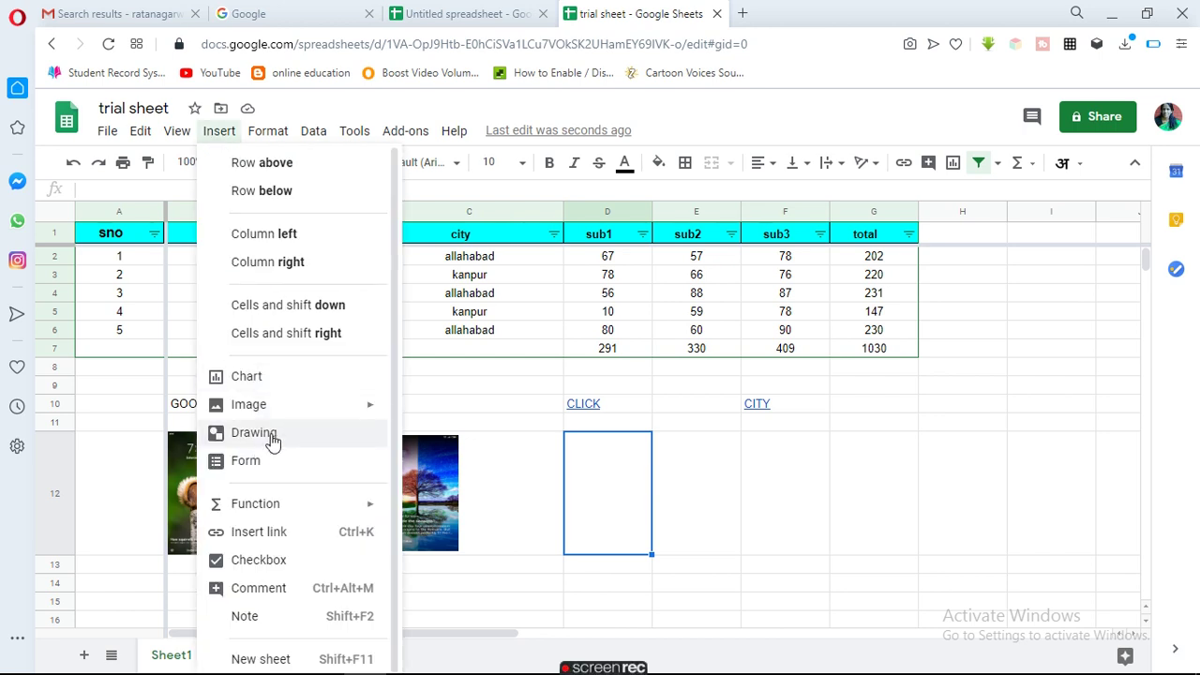
{"action": "left_click", "coordinate": [273, 438]}
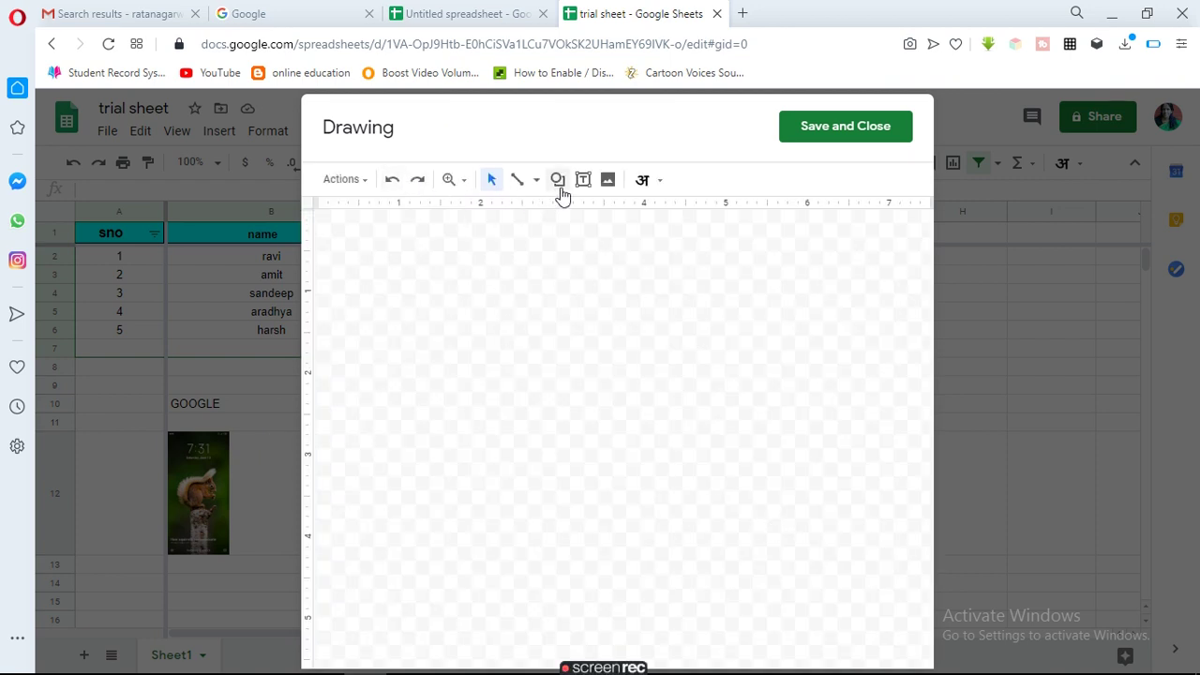
{"action": "left_click", "coordinate": [559, 181]}
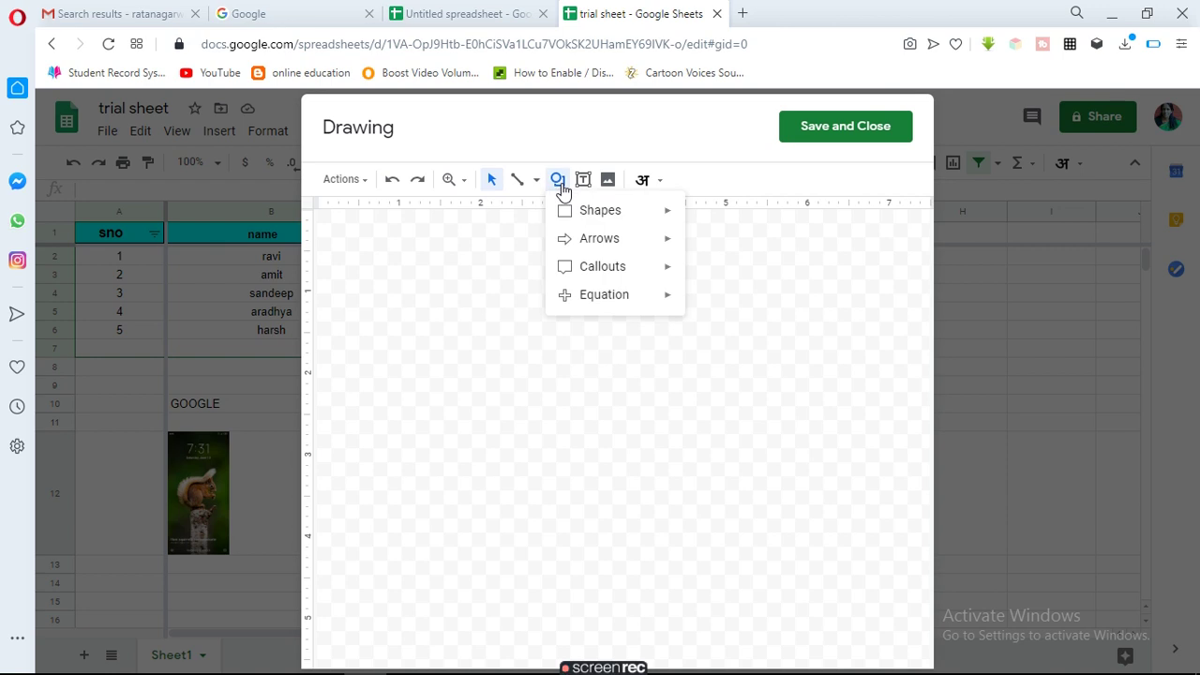
{"action": "mouse_move", "coordinate": [605, 210]}
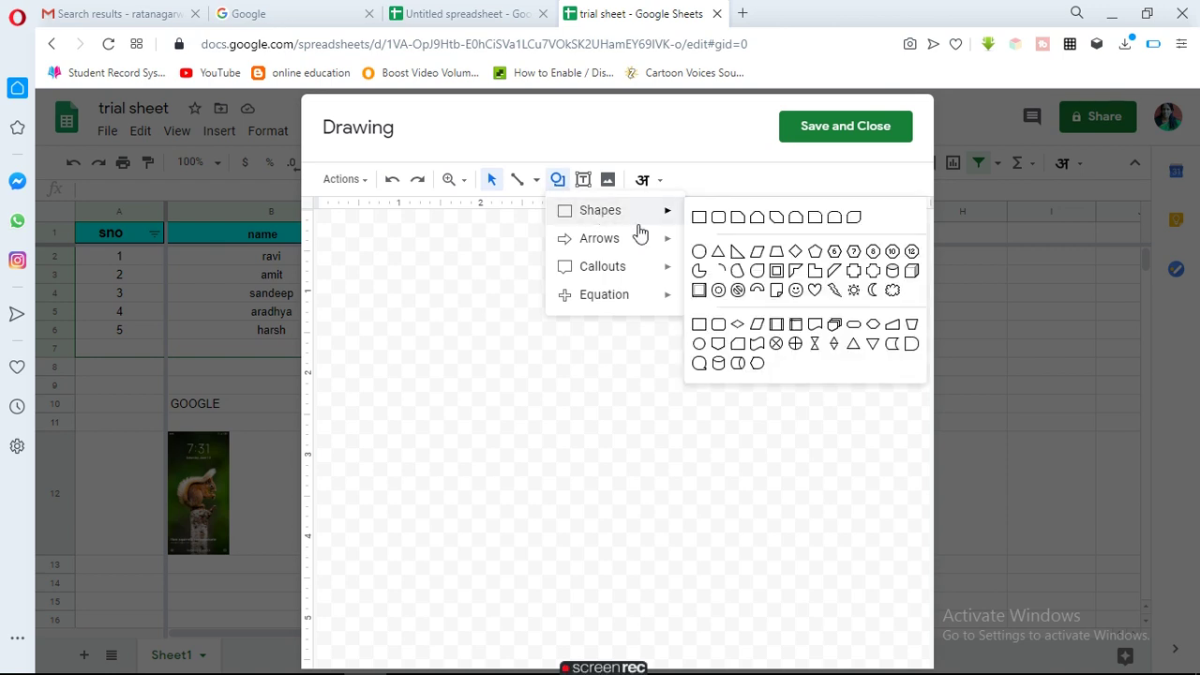
{"action": "left_click", "coordinate": [797, 291]}
{"action": "left_click_drag", "start_coordinate": [469, 288], "coordinate": [757, 536]}
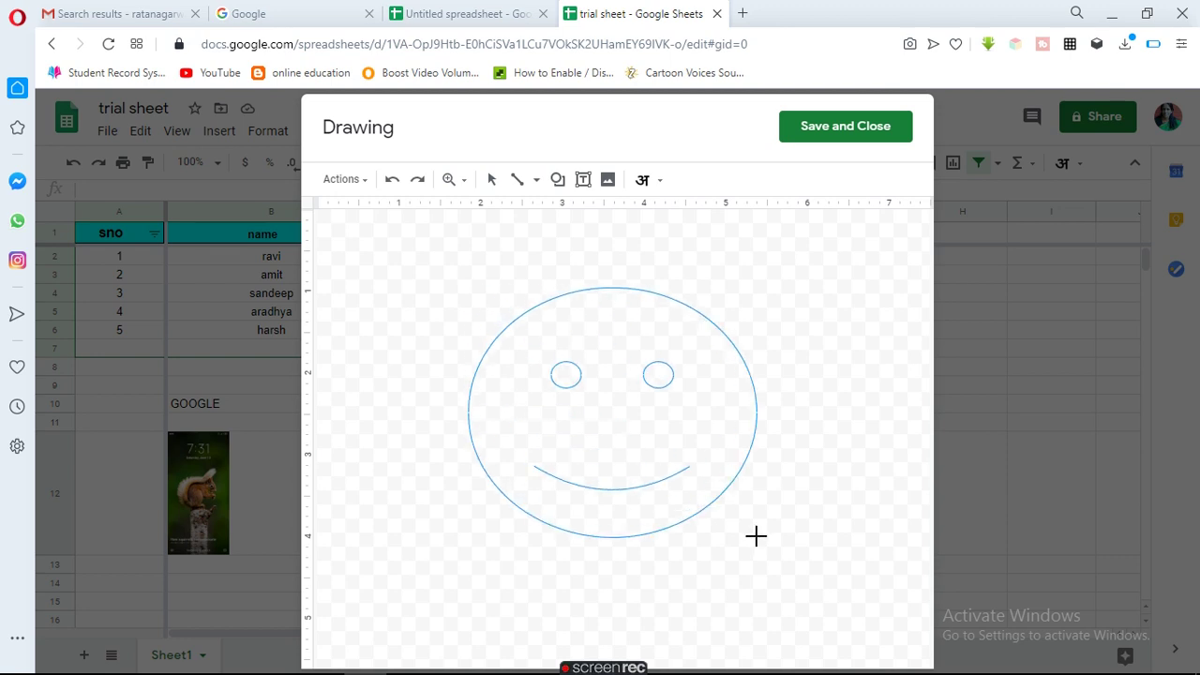
{"action": "left_click", "coordinate": [856, 131]}
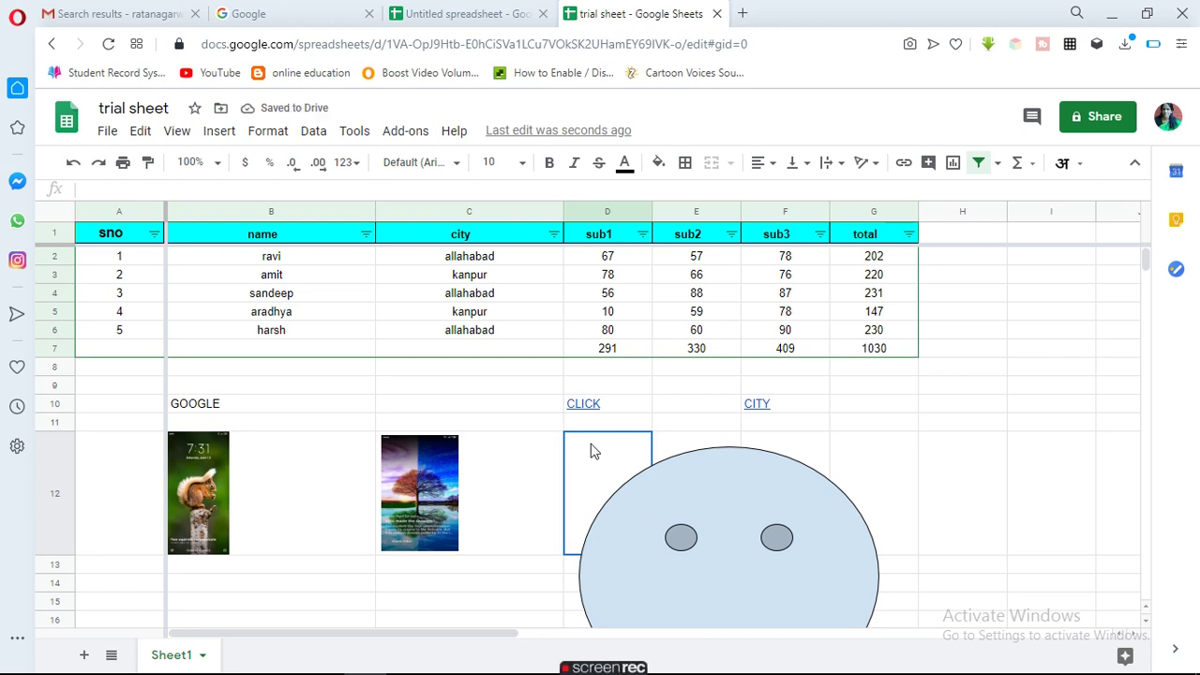
Step: Shrink the smiley drawing to fit row 12, then select the city and marks cells
{"action": "left_click", "coordinate": [725, 512]}
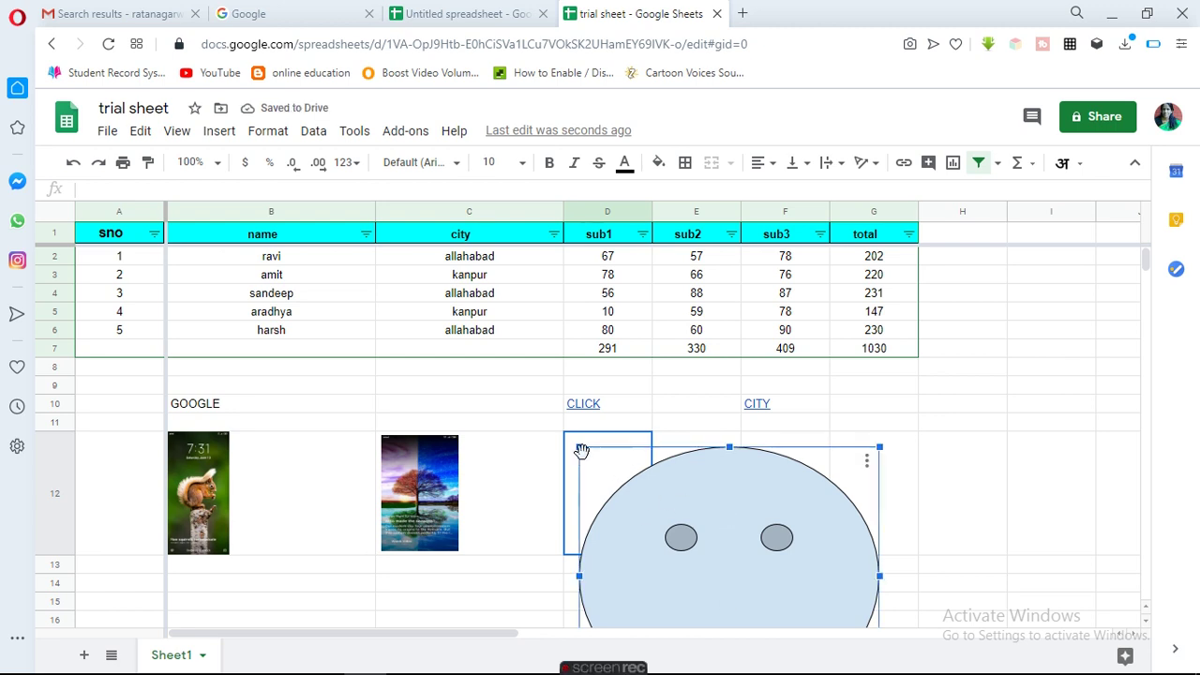
{"action": "mouse_move", "coordinate": [579, 447]}
{"action": "left_mouse_down"}
{"action": "mouse_move", "coordinate": [792, 588]}
{"action": "mouse_move", "coordinate": [537, 447]}
{"action": "left_mouse_up"}
{"action": "scroll", "coordinate": [769, 581], "scroll_direction": "right", "scroll_amount": 2}
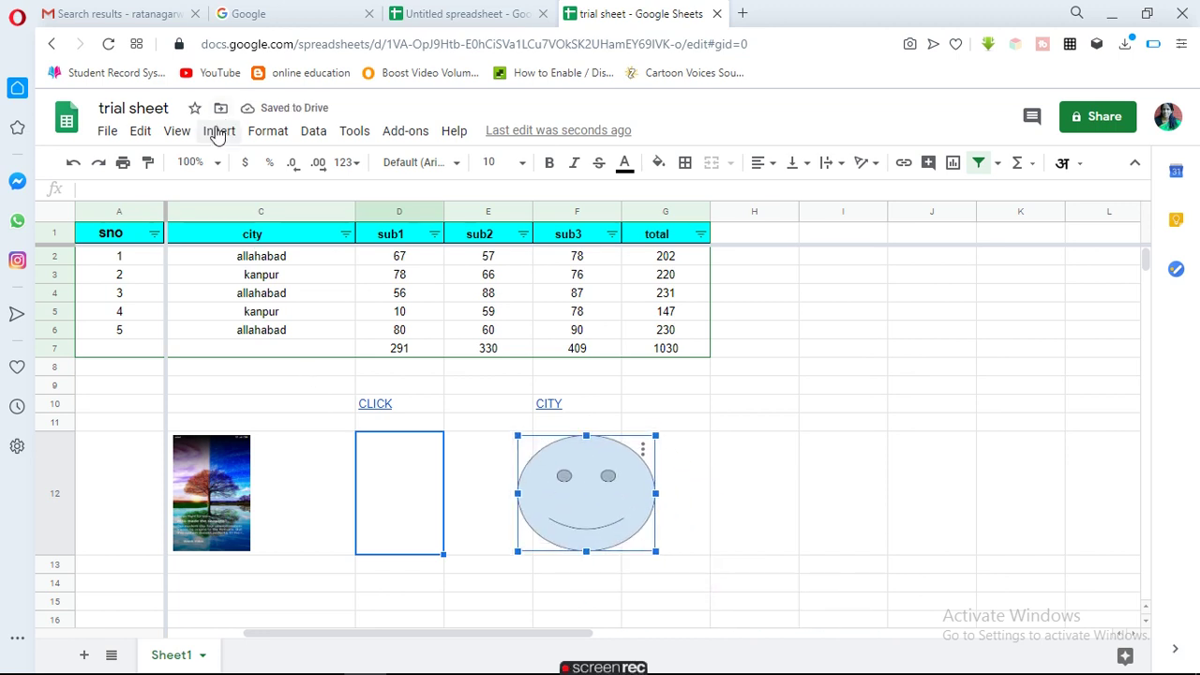
{"action": "left_click", "coordinate": [217, 131]}
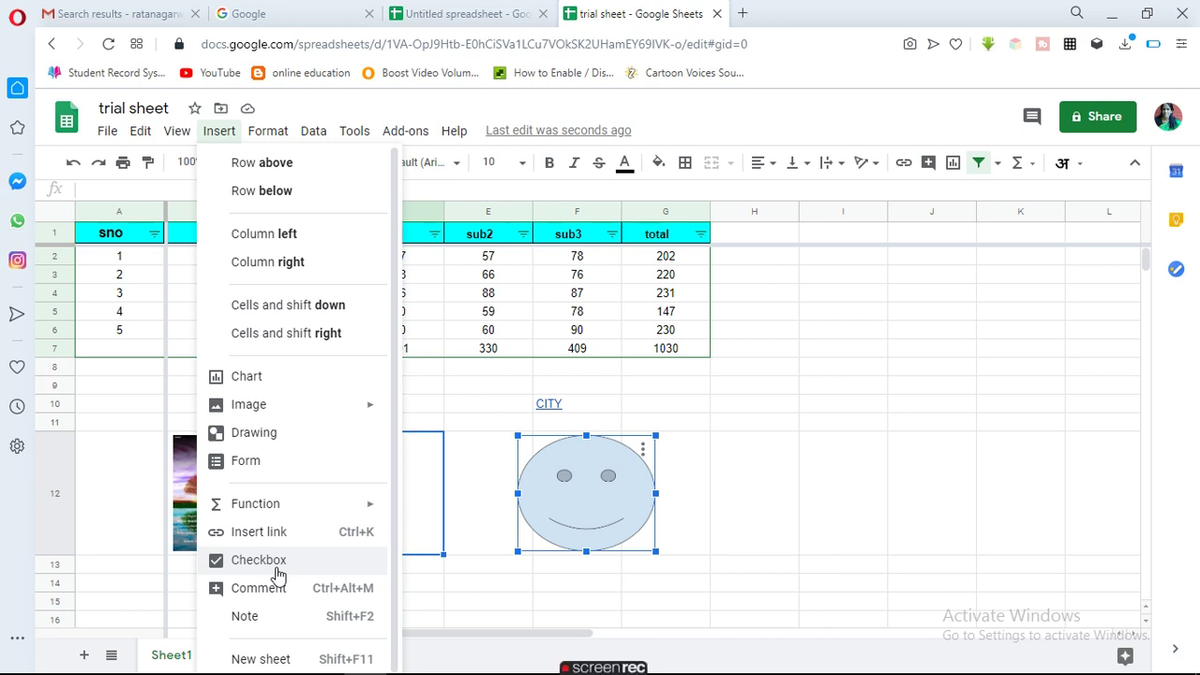
{"action": "left_click", "coordinate": [905, 487]}
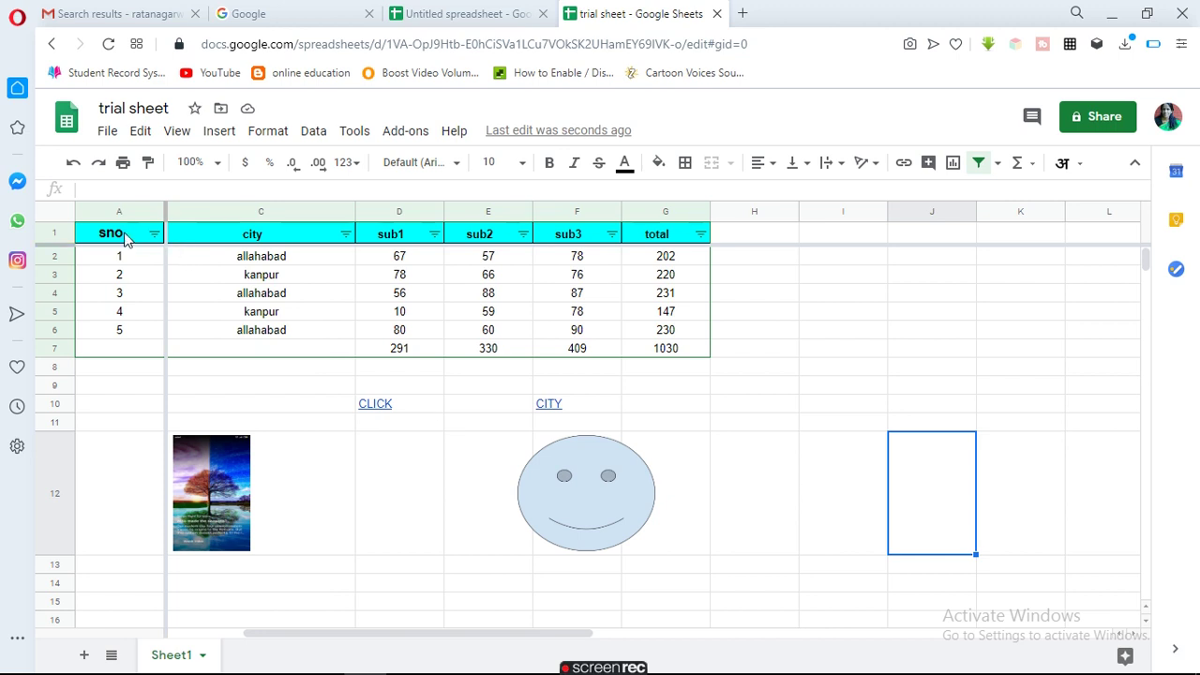
{"action": "mouse_move", "coordinate": [218, 233]}
{"action": "left_mouse_down"}
{"action": "mouse_move", "coordinate": [612, 321]}
{"action": "mouse_move", "coordinate": [602, 343]}
{"action": "left_mouse_up"}
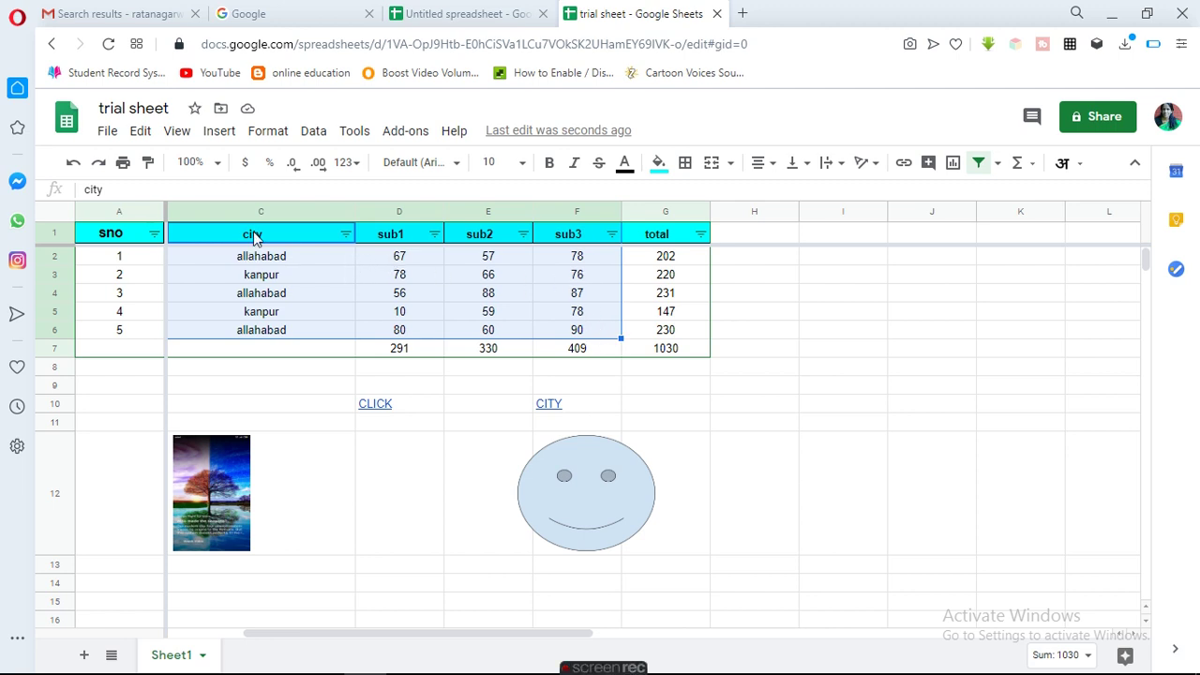
Step: Select the five students' names, cities and sub1–sub3 marks in range B1:F6
{"action": "left_click_drag", "start_coordinate": [253, 238], "coordinate": [666, 338]}
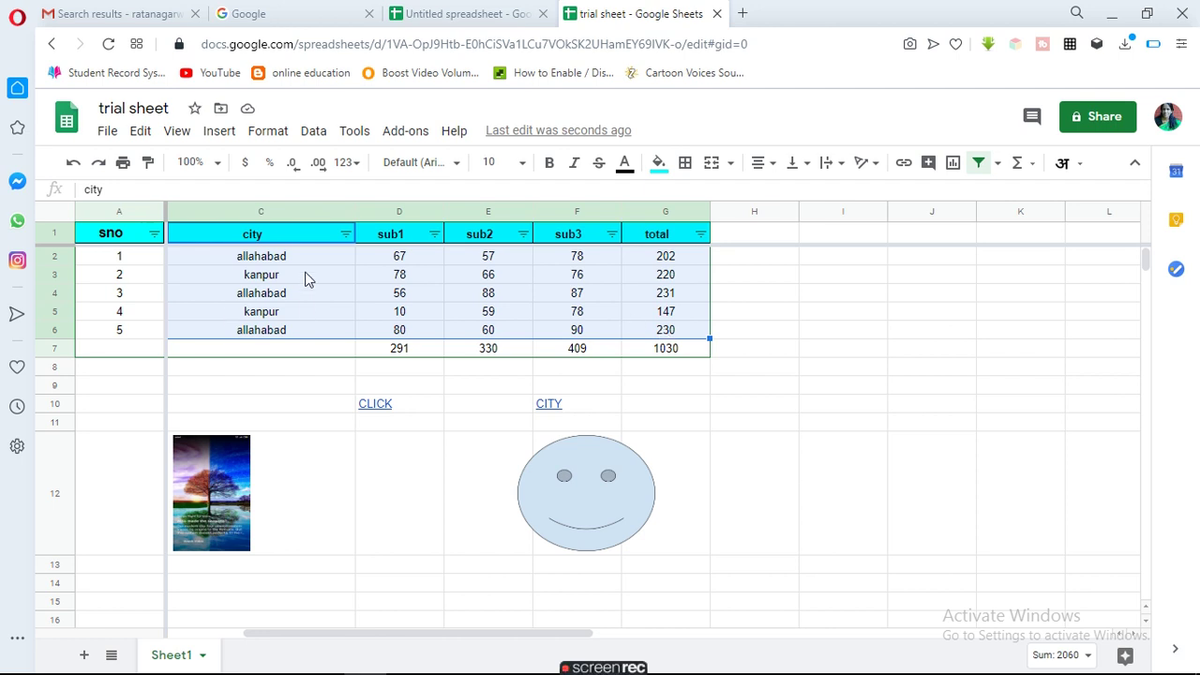
{"action": "left_click", "coordinate": [196, 635]}
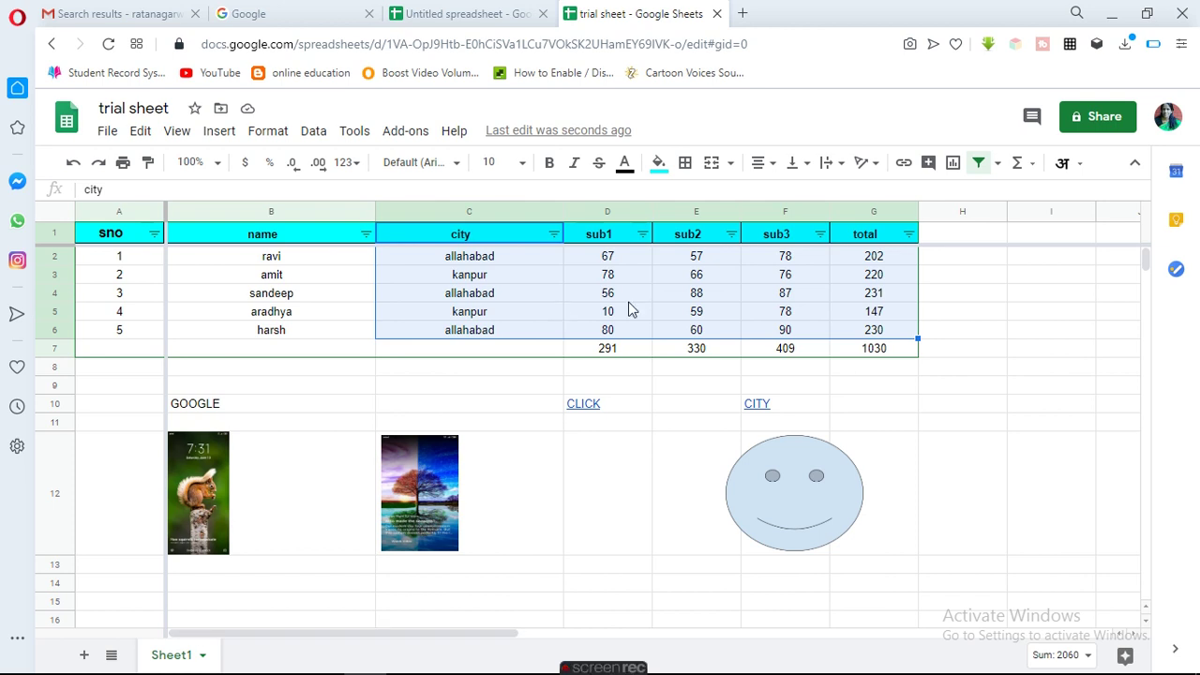
{"action": "left_click", "coordinate": [586, 390]}
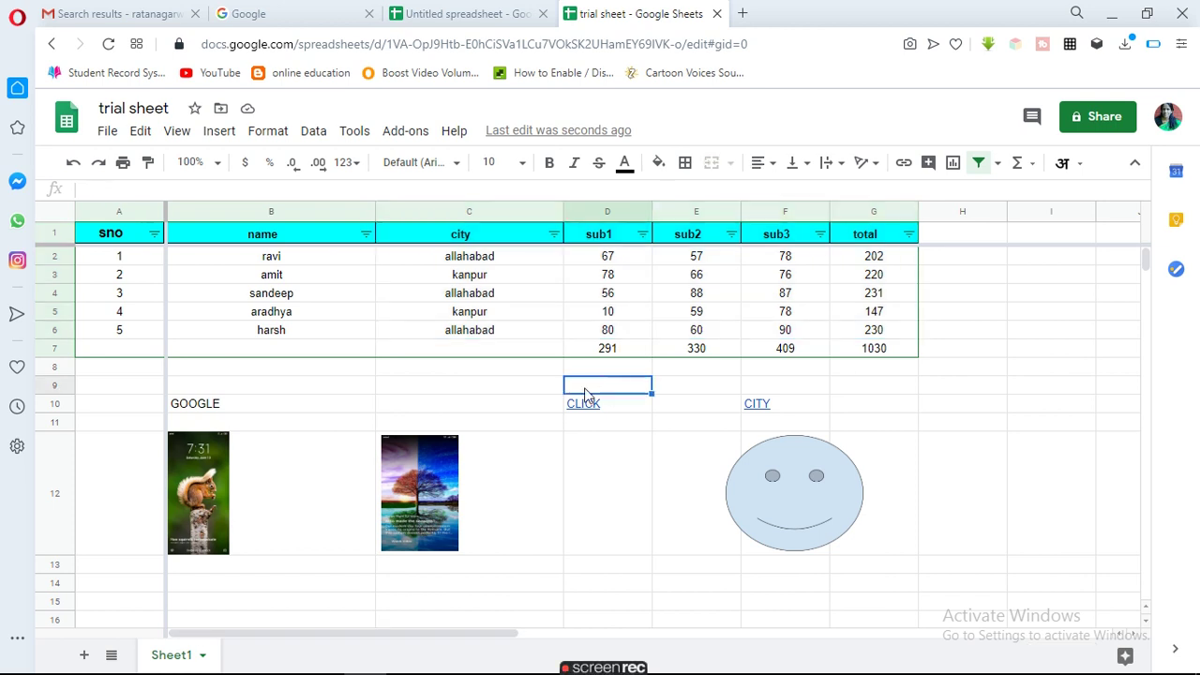
{"action": "left_click", "coordinate": [473, 206]}
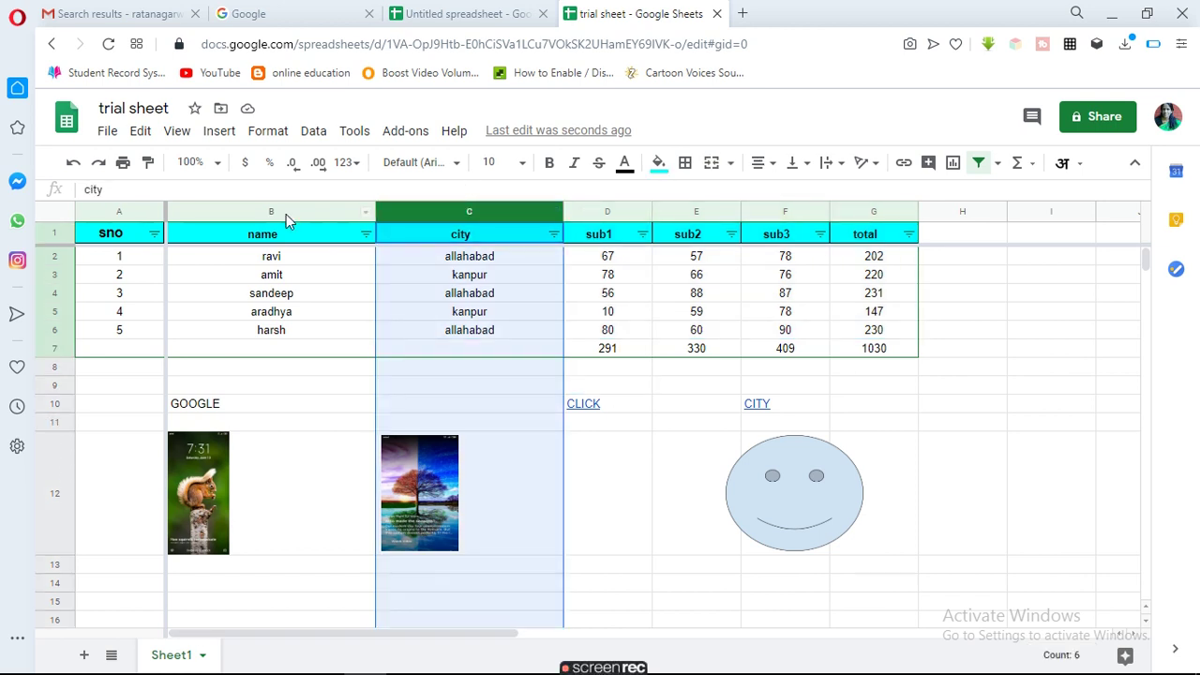
{"action": "left_click_drag", "start_coordinate": [267, 232], "coordinate": [829, 337]}
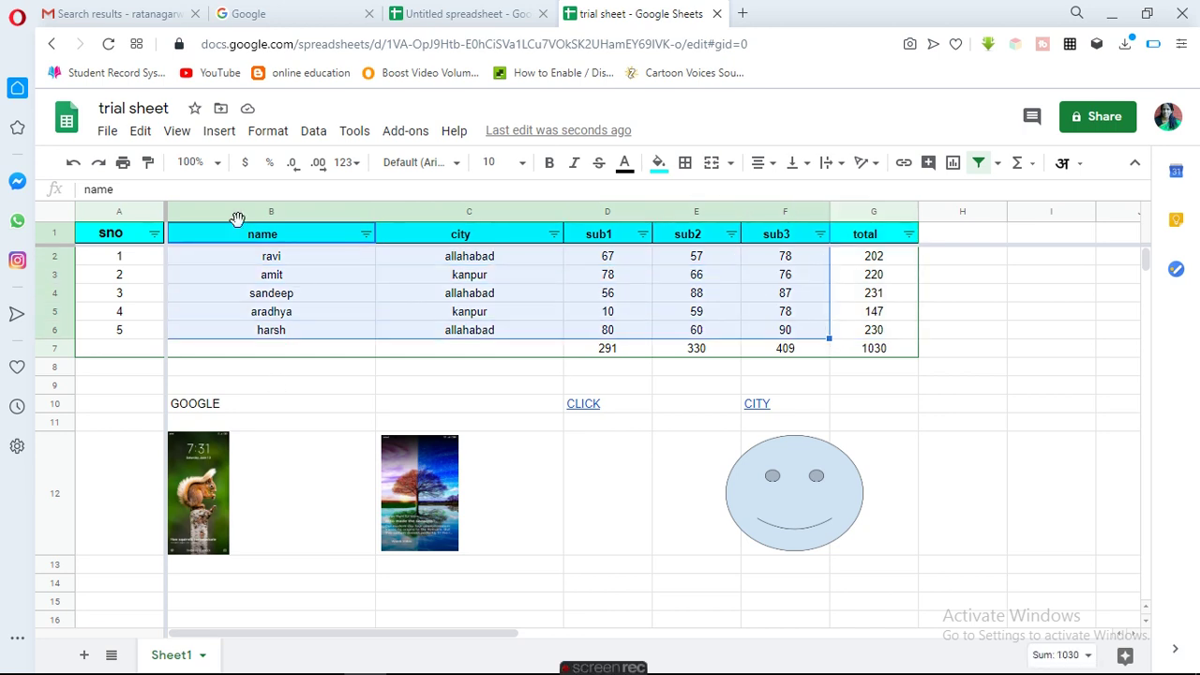
{"action": "left_click", "coordinate": [218, 131]}
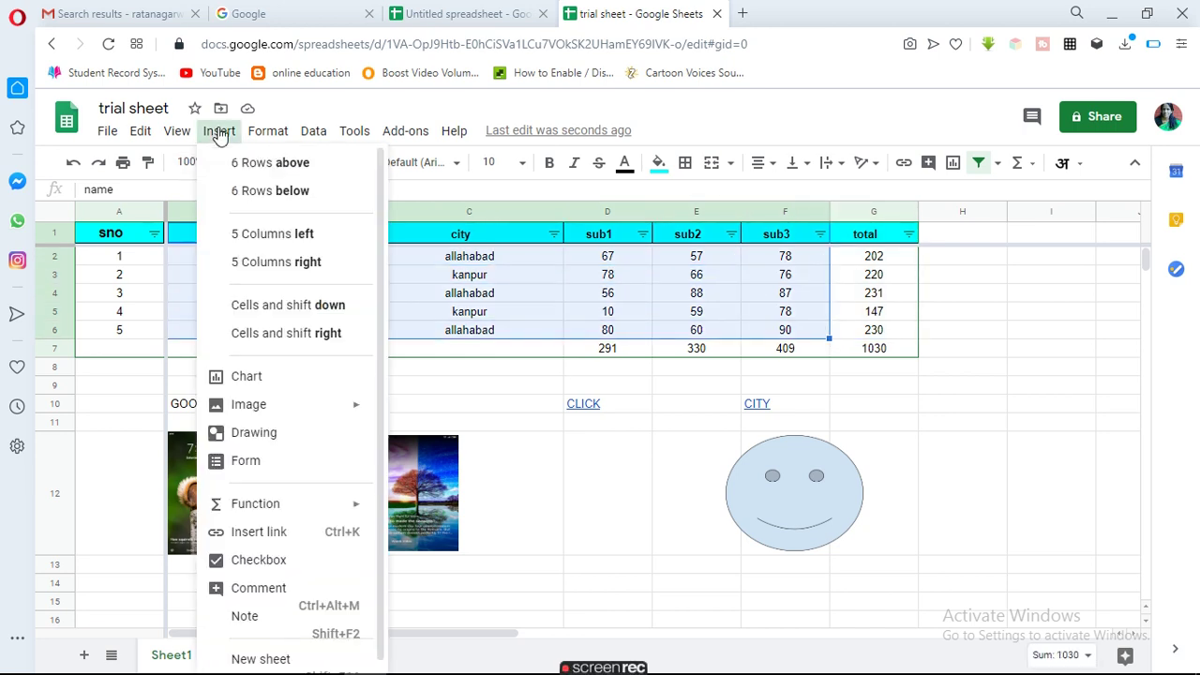
Step: Insert a column chart of the marks, shrink it, and shift the name-to-sub3 block one column left
{"action": "left_click", "coordinate": [234, 387]}
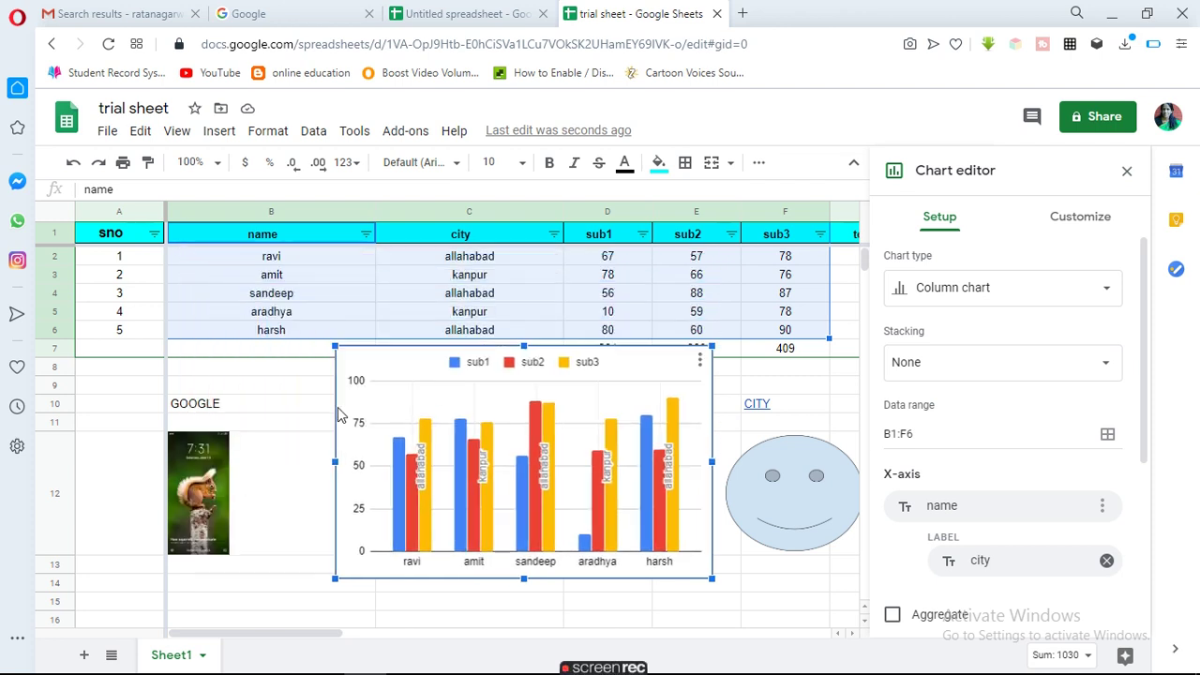
{"action": "left_click_drag", "start_coordinate": [185, 254], "coordinate": [413, 394]}
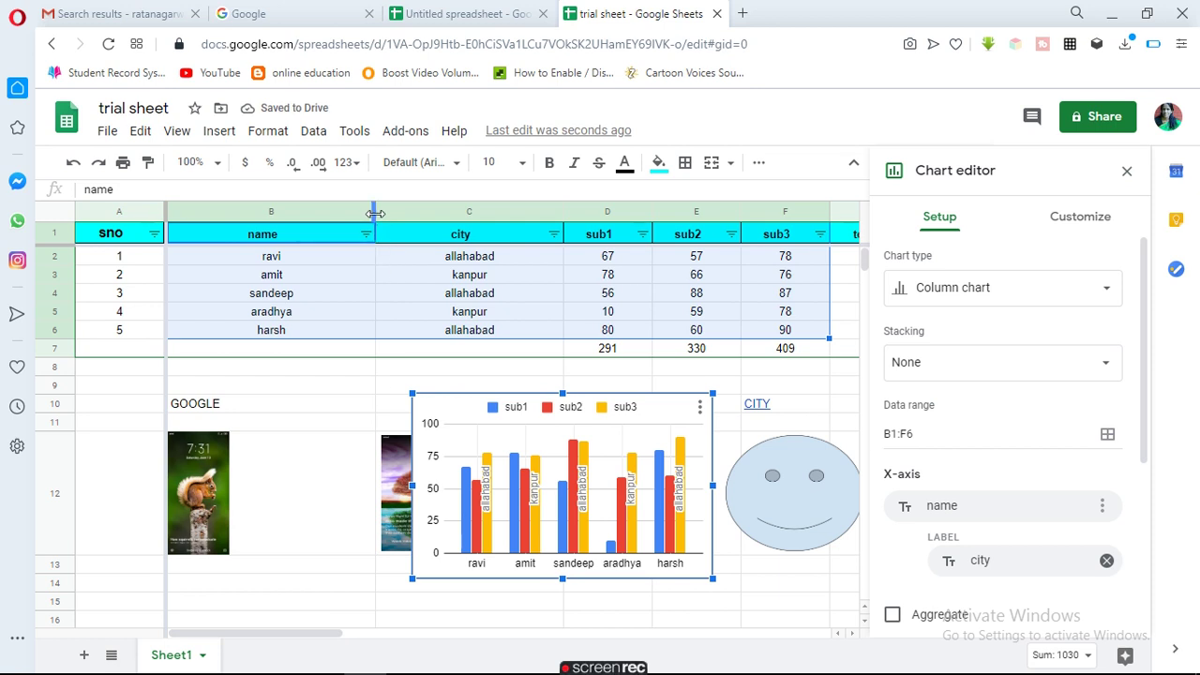
{"action": "left_click_drag", "start_coordinate": [374, 221], "coordinate": [268, 222]}
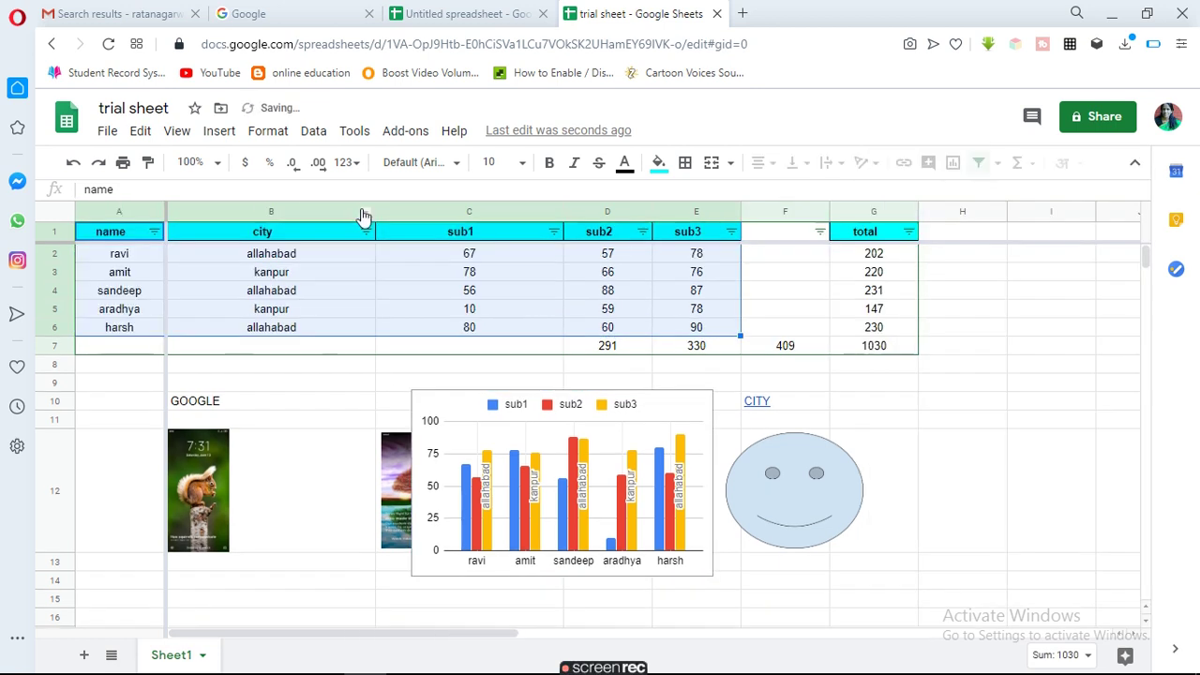
{"action": "left_click_drag", "start_coordinate": [374, 210], "coordinate": [243, 210]}
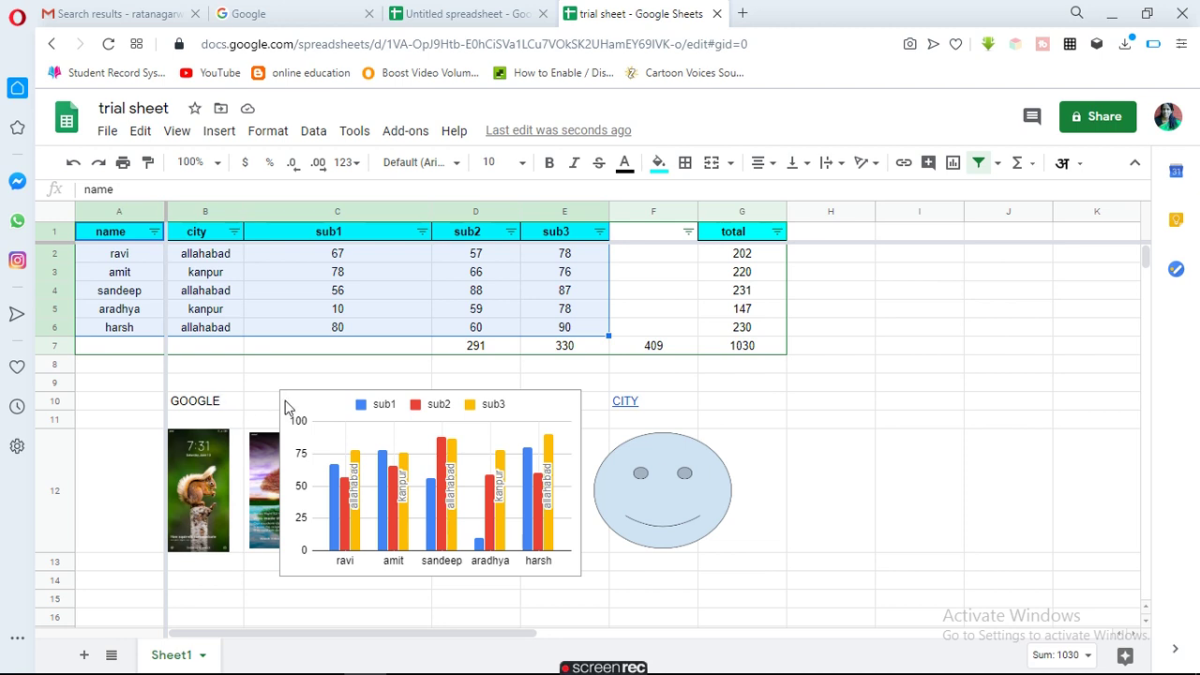
Step: Move the chart to the right of the smiley drawing
{"action": "left_click", "coordinate": [290, 410]}
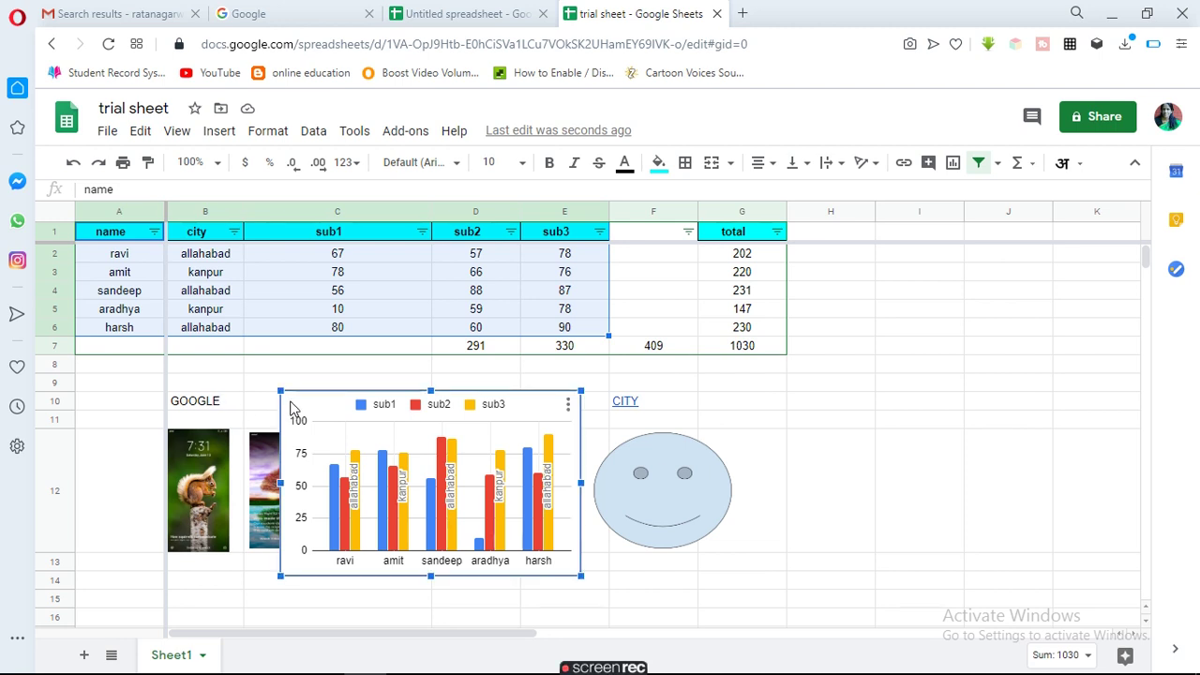
{"action": "left_click_drag", "start_coordinate": [290, 410], "coordinate": [762, 410]}
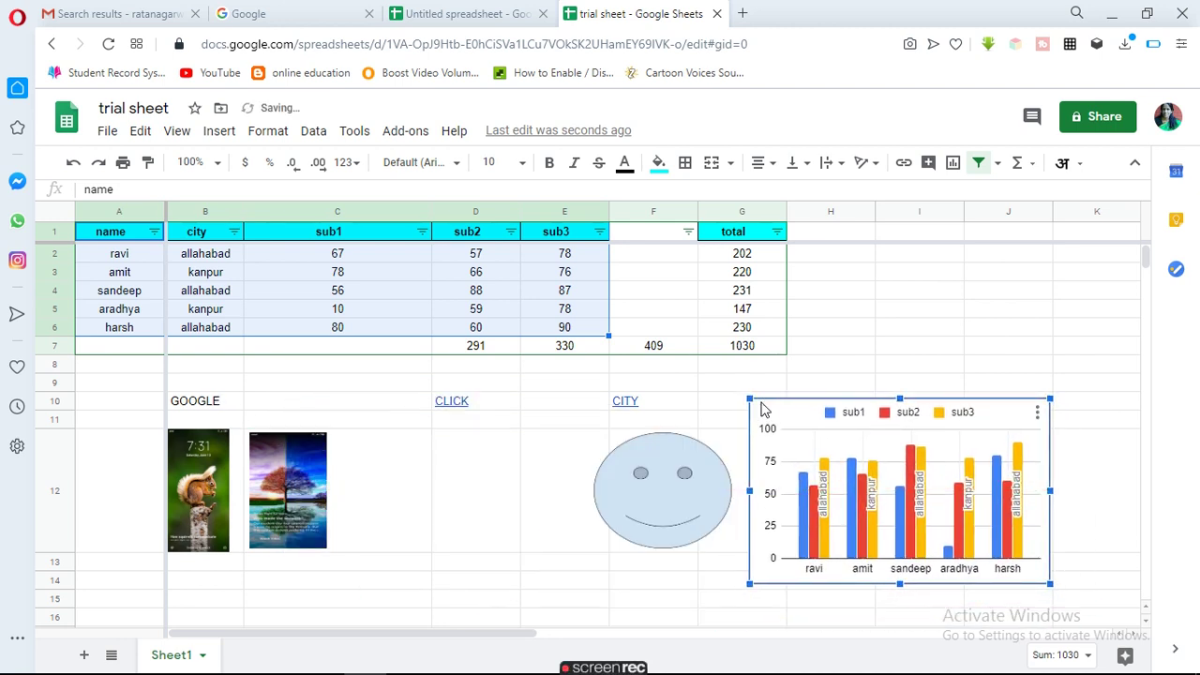
{"action": "left_click", "coordinate": [302, 568]}
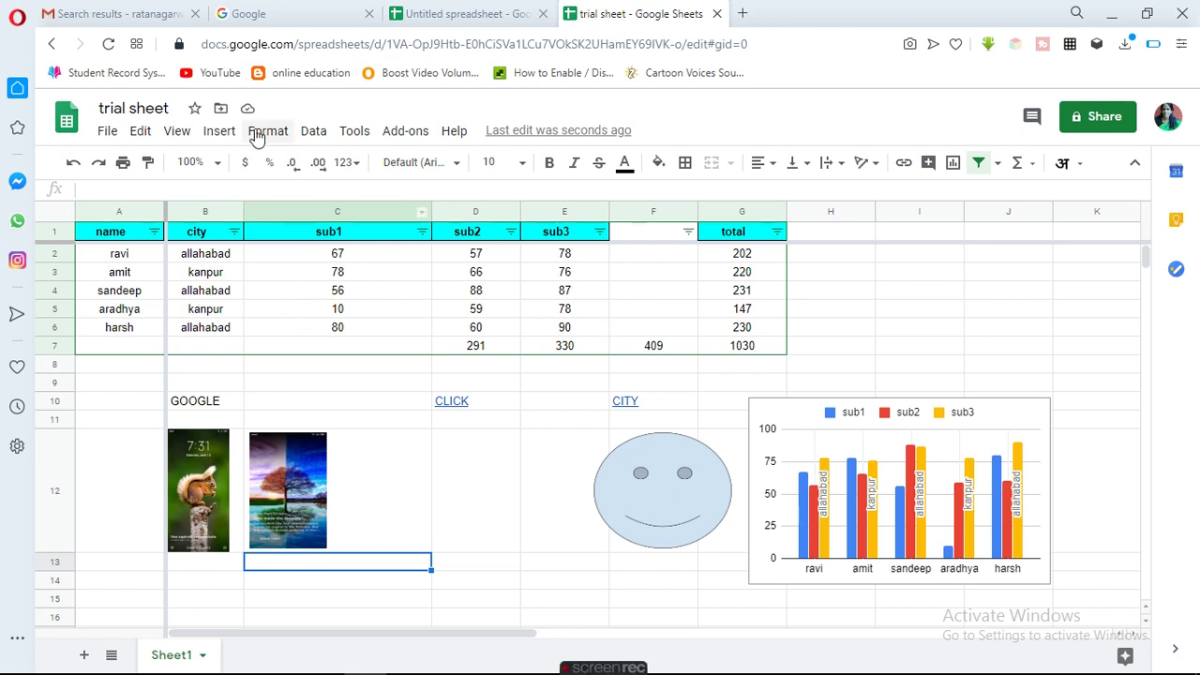
{"action": "left_click", "coordinate": [221, 131]}
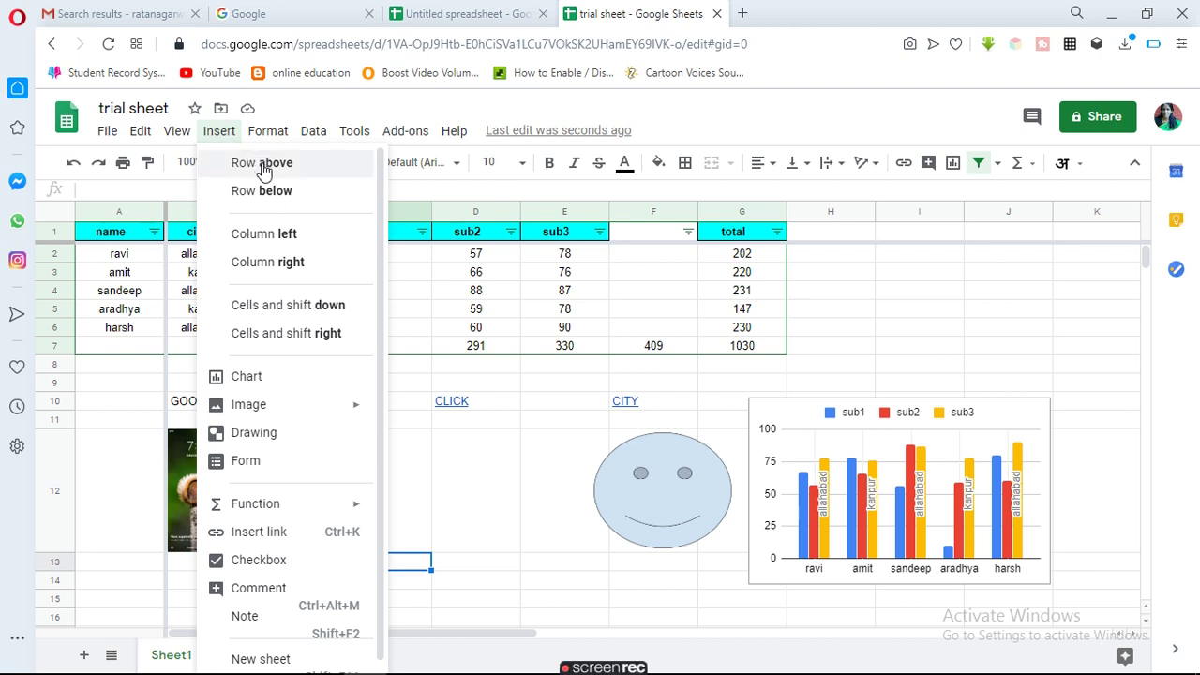
Step: Insert a blank row above header row 1 and select A1:G1 in it
{"action": "left_click", "coordinate": [58, 234]}
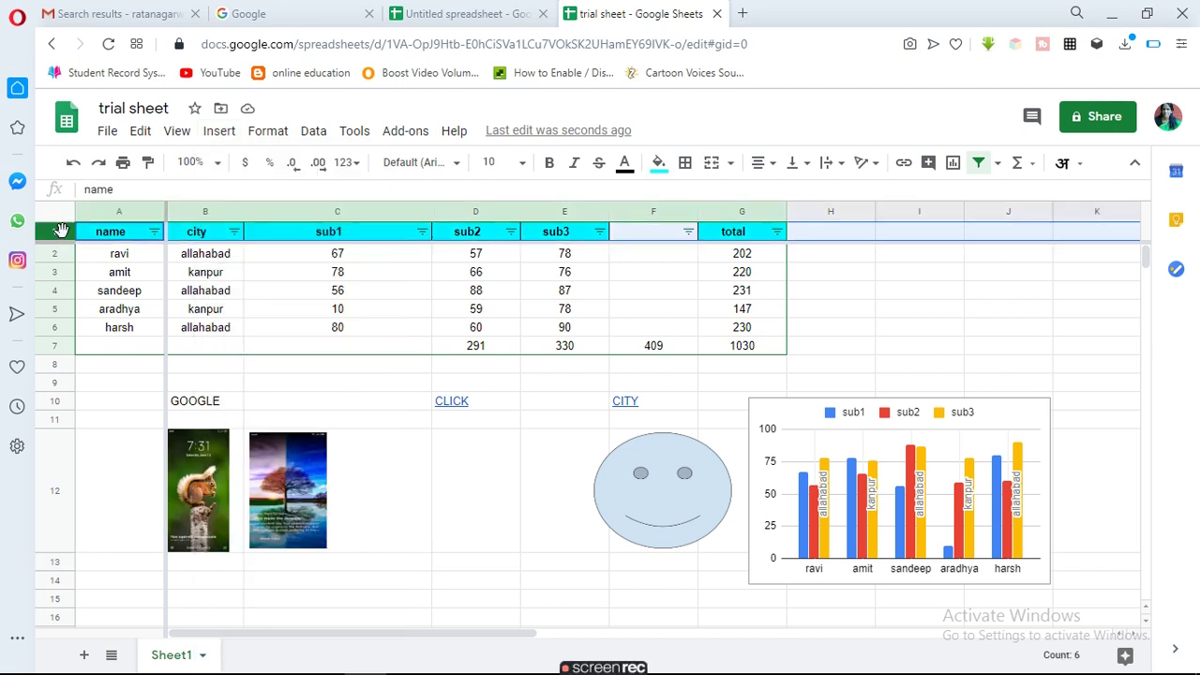
{"action": "left_click", "coordinate": [219, 131]}
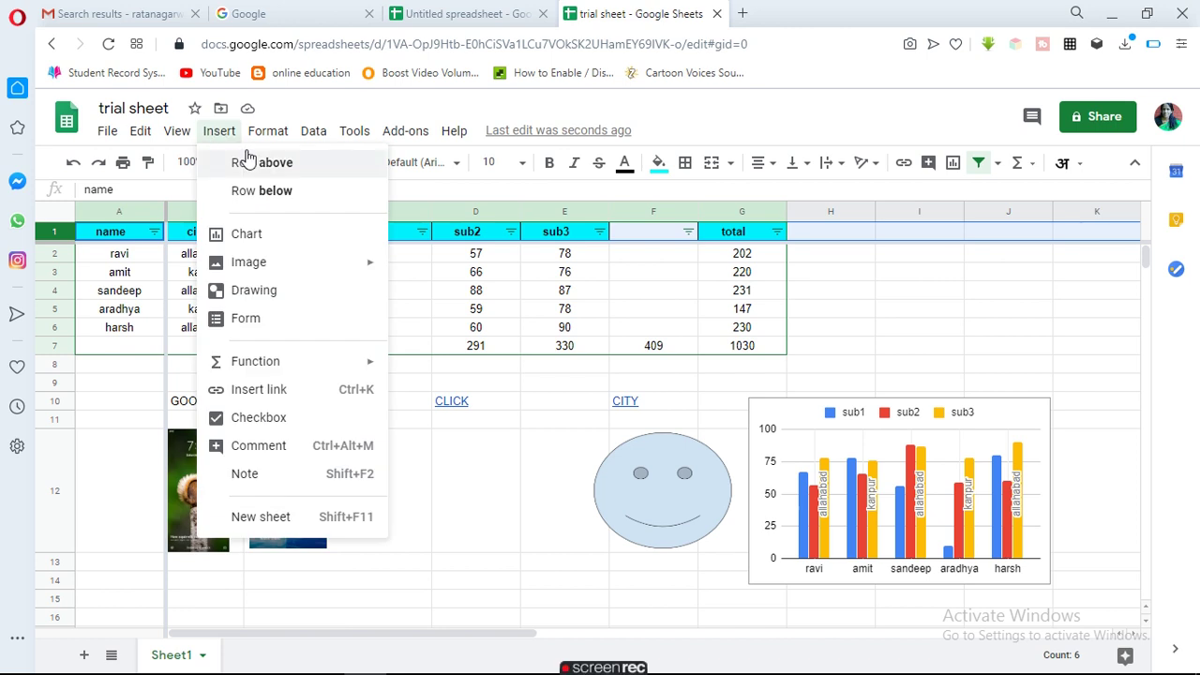
{"action": "left_click", "coordinate": [270, 174]}
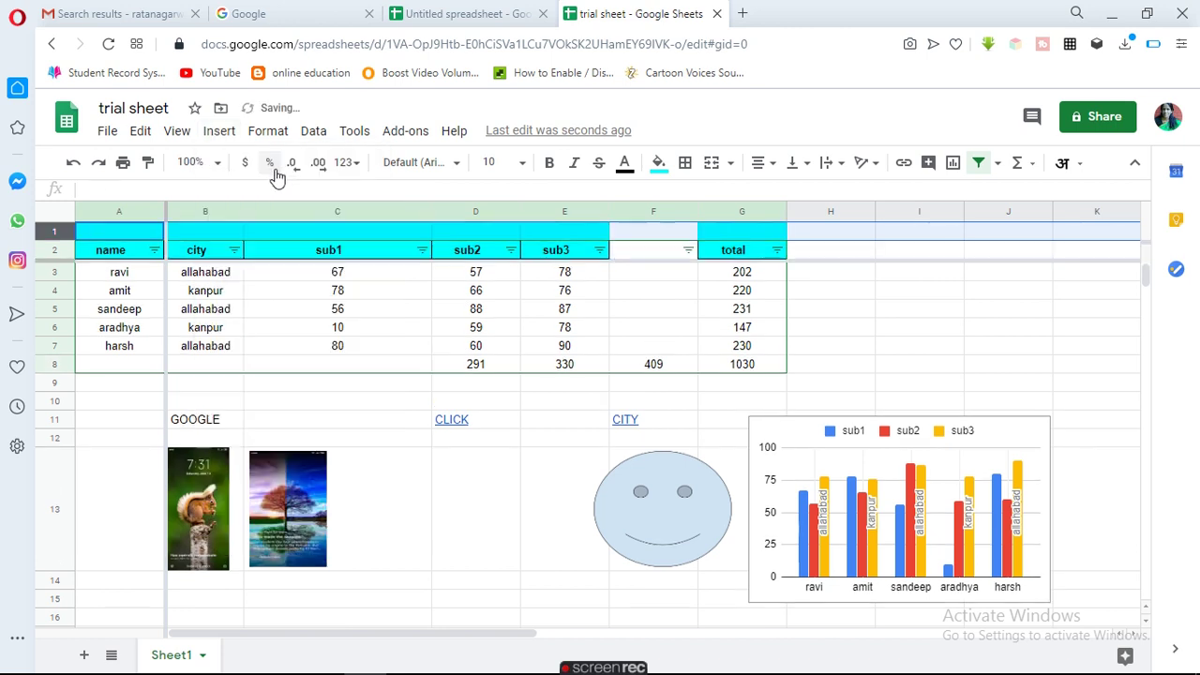
{"action": "left_click", "coordinate": [322, 239]}
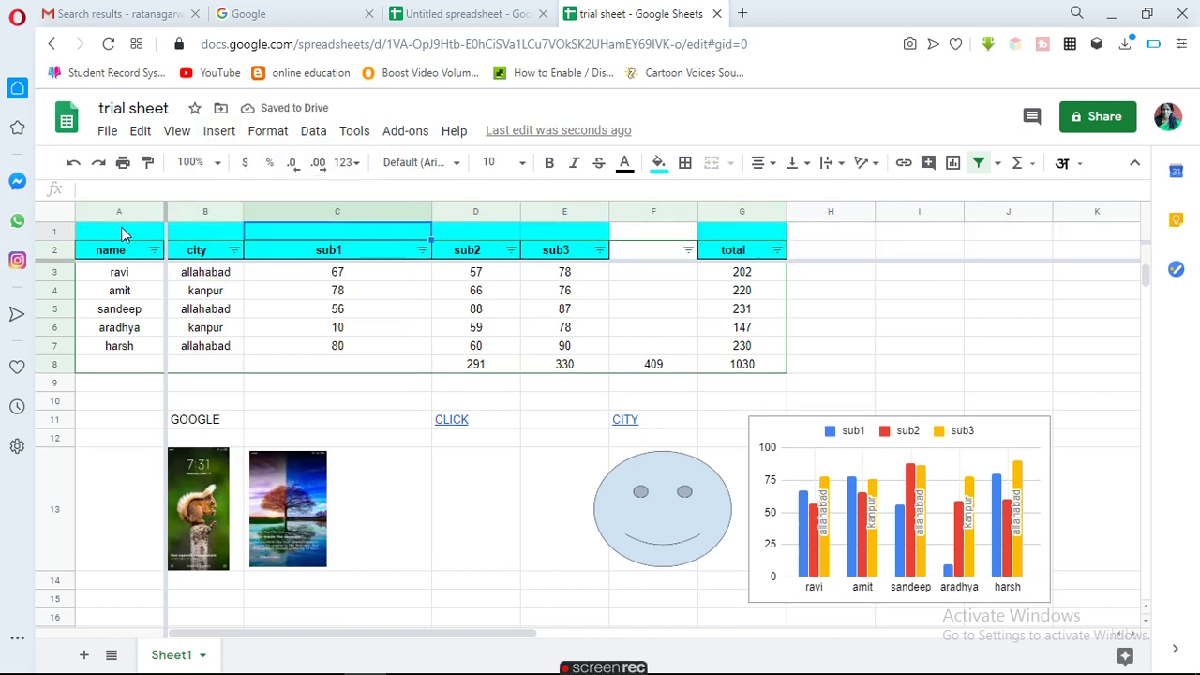
{"action": "left_click_drag", "start_coordinate": [128, 233], "coordinate": [759, 239]}
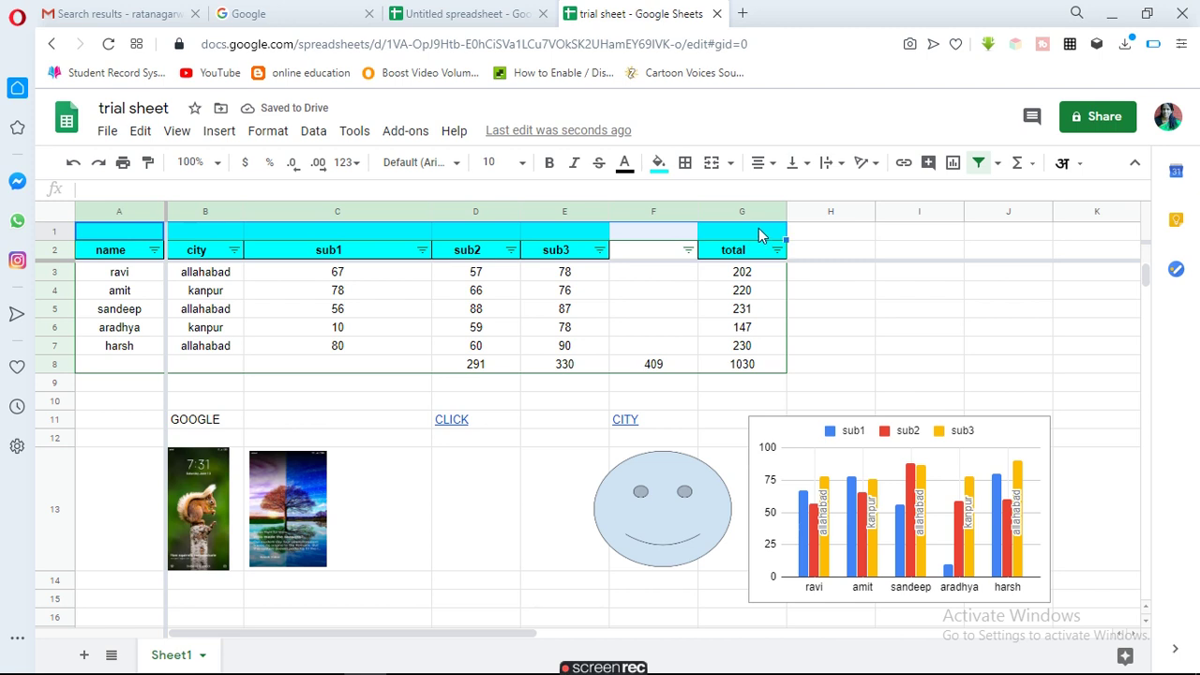
Step: Browse the right-click options for the new row 1 cells, briefly opening a new browser tab
{"action": "right_click", "coordinate": [505, 238]}
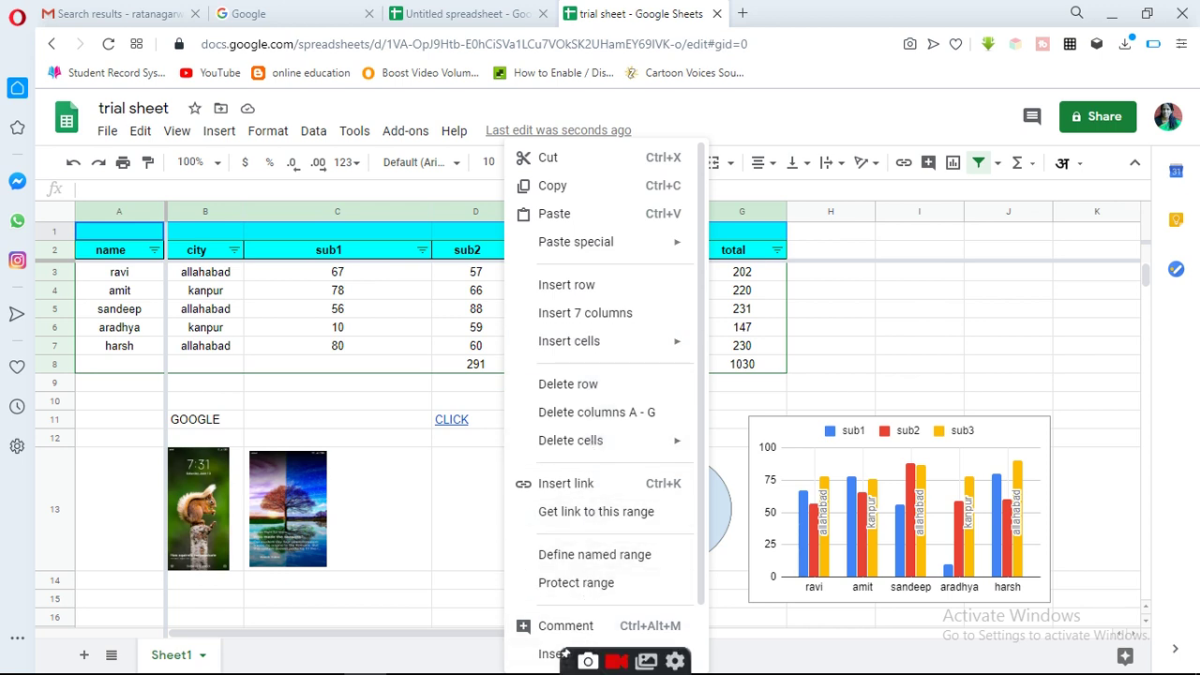
{"action": "scroll", "coordinate": [702, 644], "scroll_direction": "down", "scroll_amount": 1}
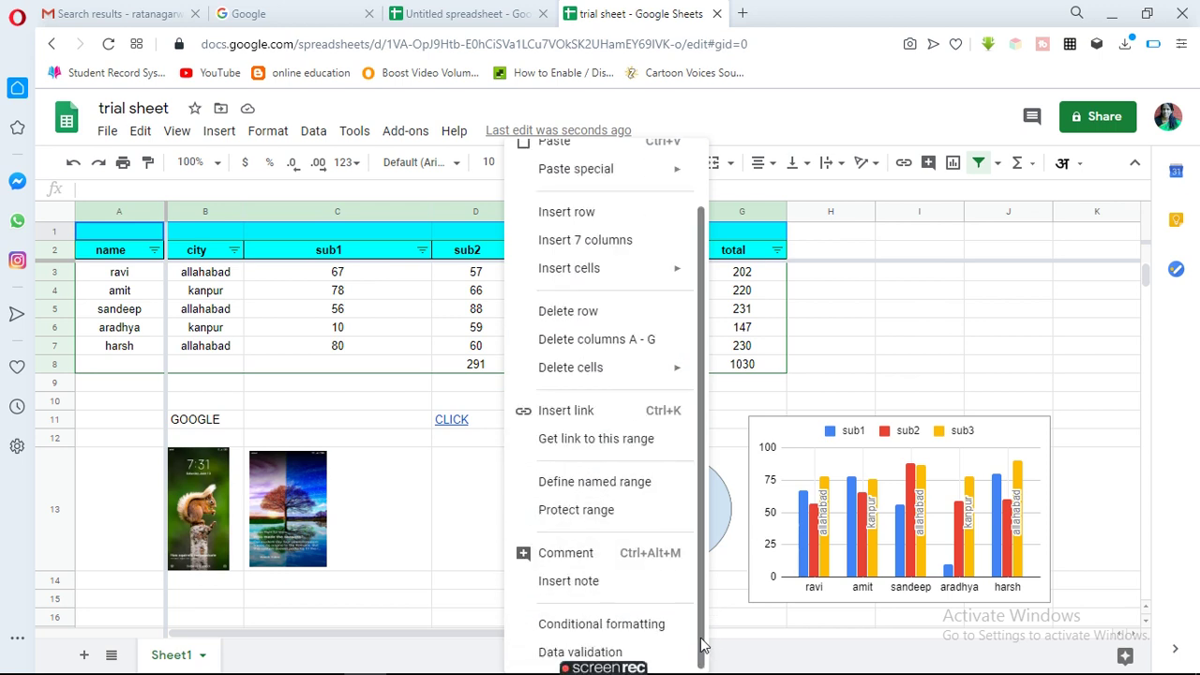
{"action": "key", "text": "ctrl+t"}
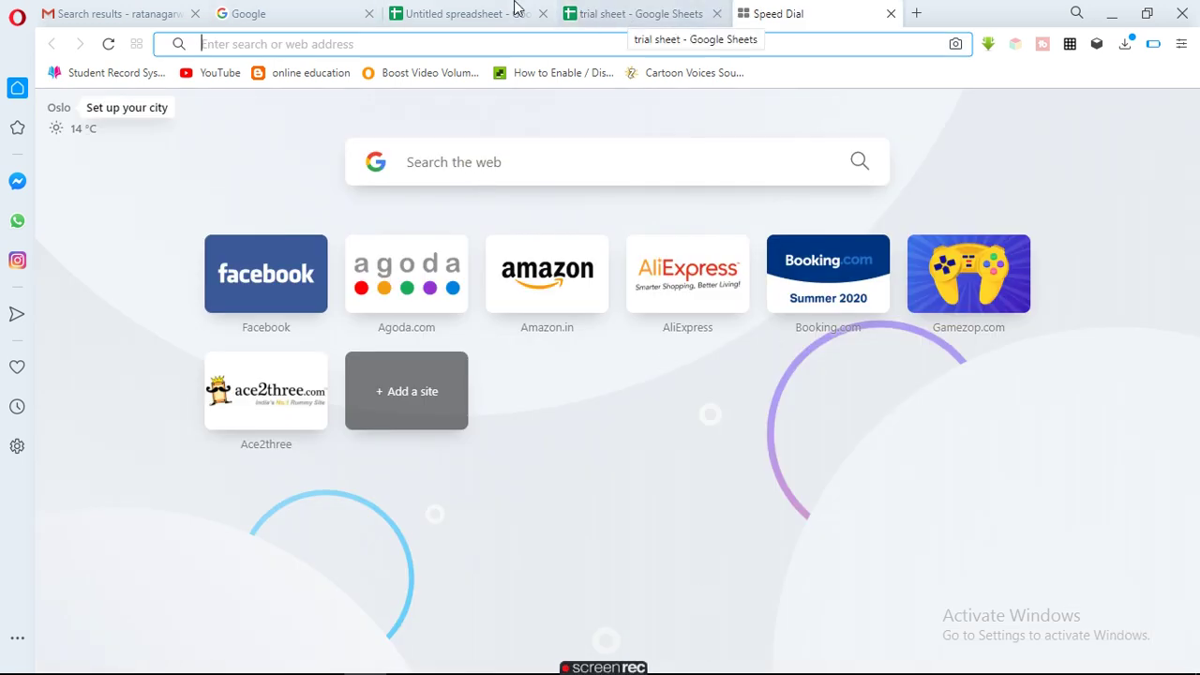
{"action": "left_click", "coordinate": [479, 9]}
{"action": "left_click", "coordinate": [631, 19]}
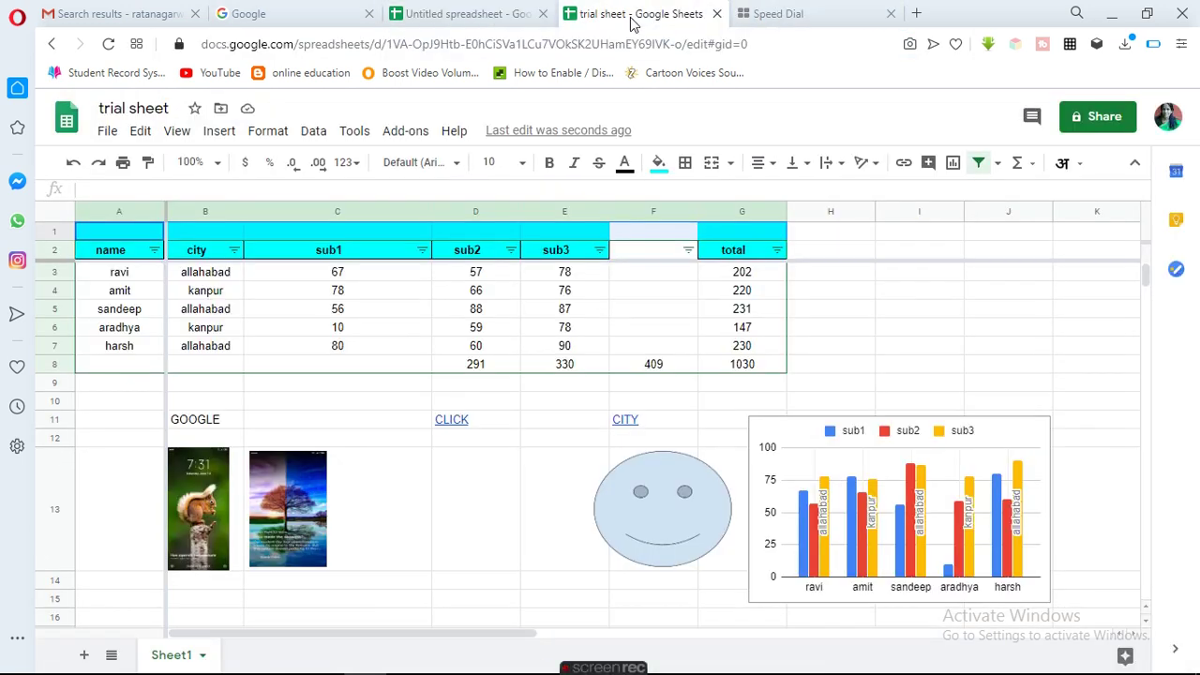
{"action": "right_click", "coordinate": [584, 236]}
{"action": "mouse_move", "coordinate": [655, 236]}
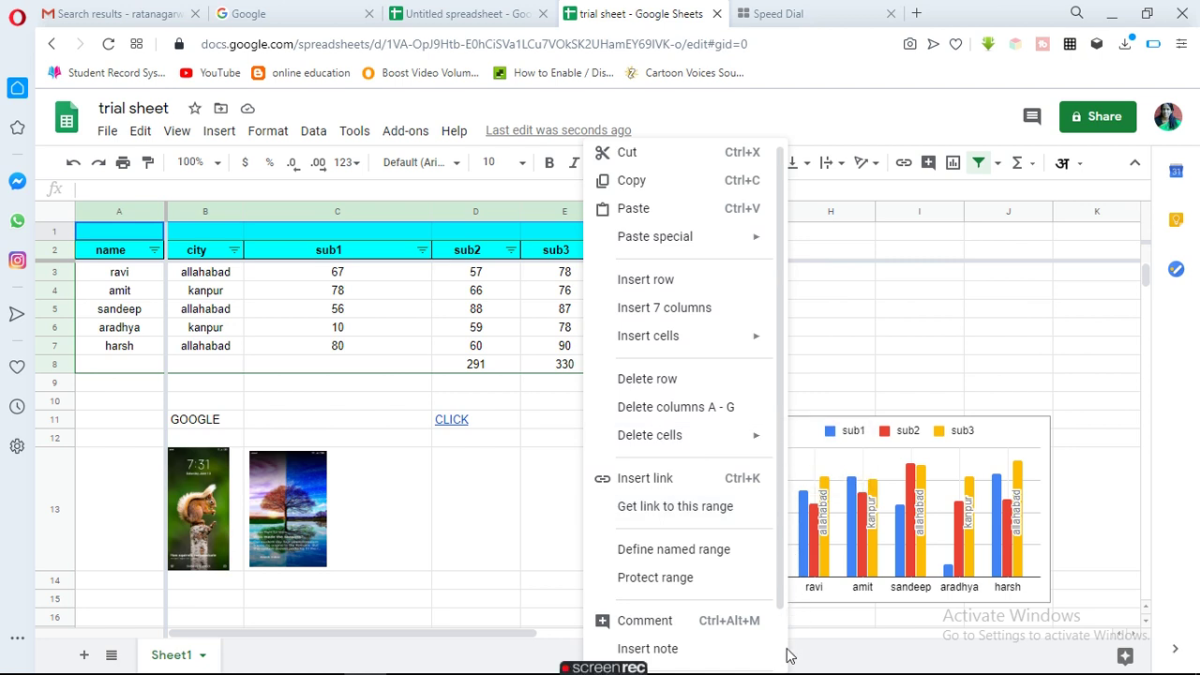
{"action": "scroll", "coordinate": [784, 660], "scroll_direction": "down", "scroll_amount": 2}
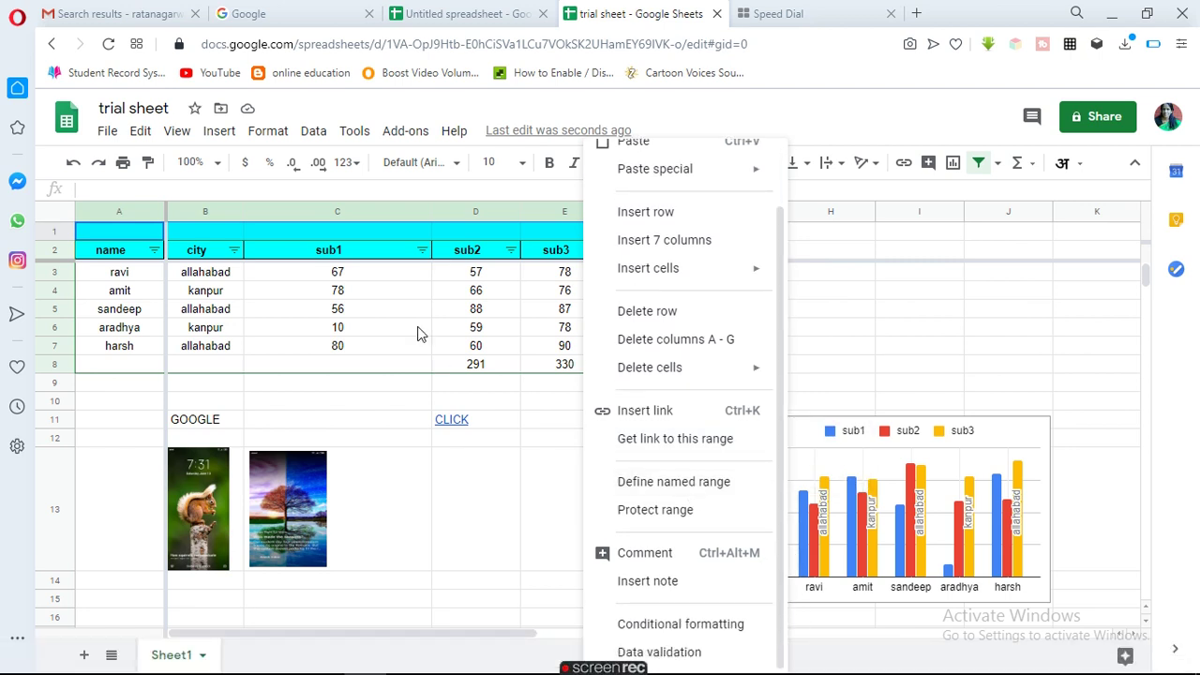
{"action": "left_click", "coordinate": [424, 239]}
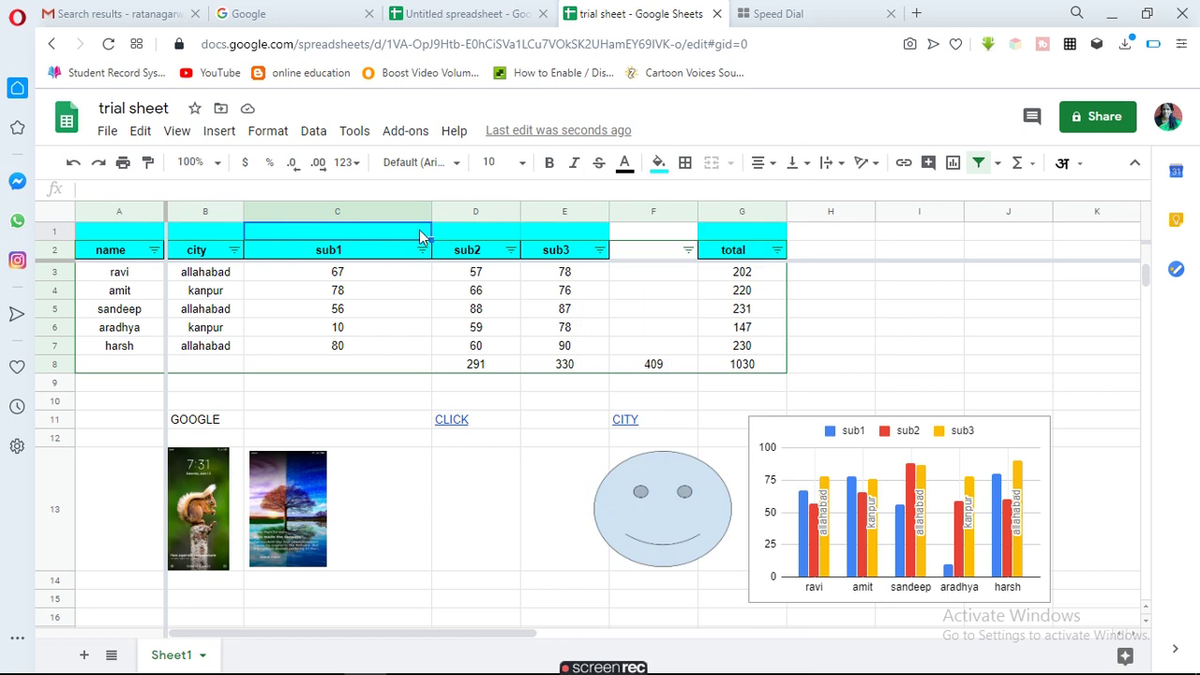
Step: Select columns A–E, row 1 and cell G1, review G1's options, then open the Edit menu
{"action": "mouse_move", "coordinate": [108, 214]}
{"action": "left_mouse_down"}
{"action": "mouse_move", "coordinate": [337, 240]}
{"action": "mouse_move", "coordinate": [559, 216]}
{"action": "left_mouse_up"}
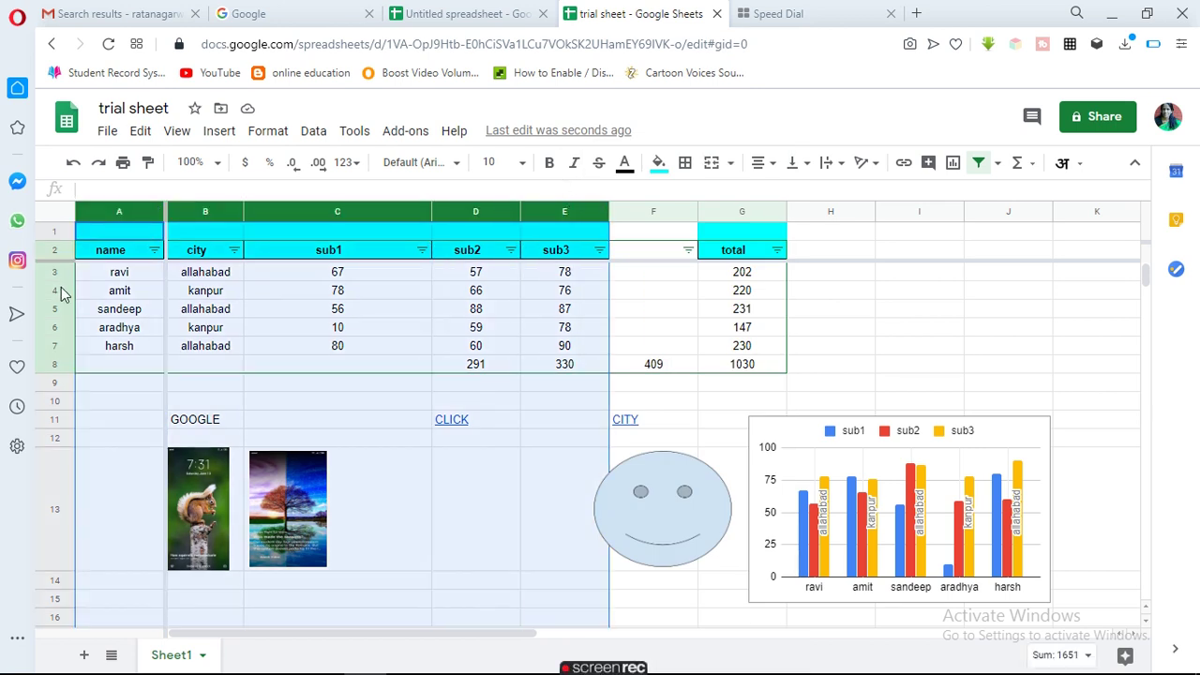
{"action": "left_click", "coordinate": [43, 230]}
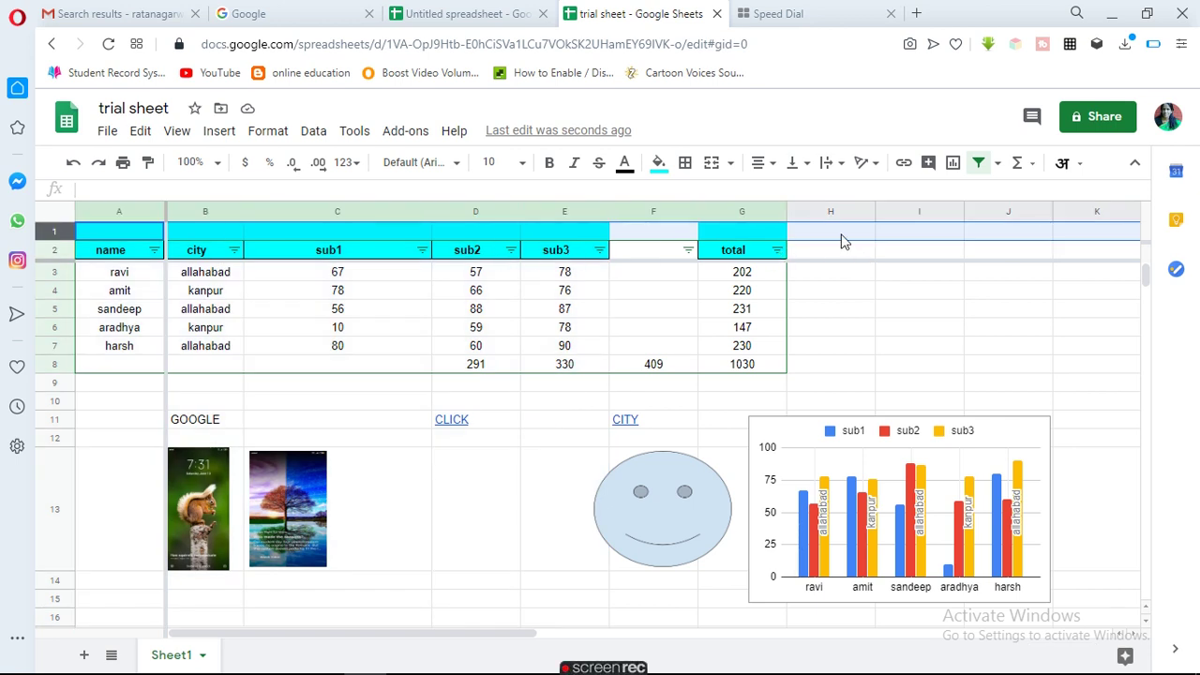
{"action": "left_click", "coordinate": [780, 236]}
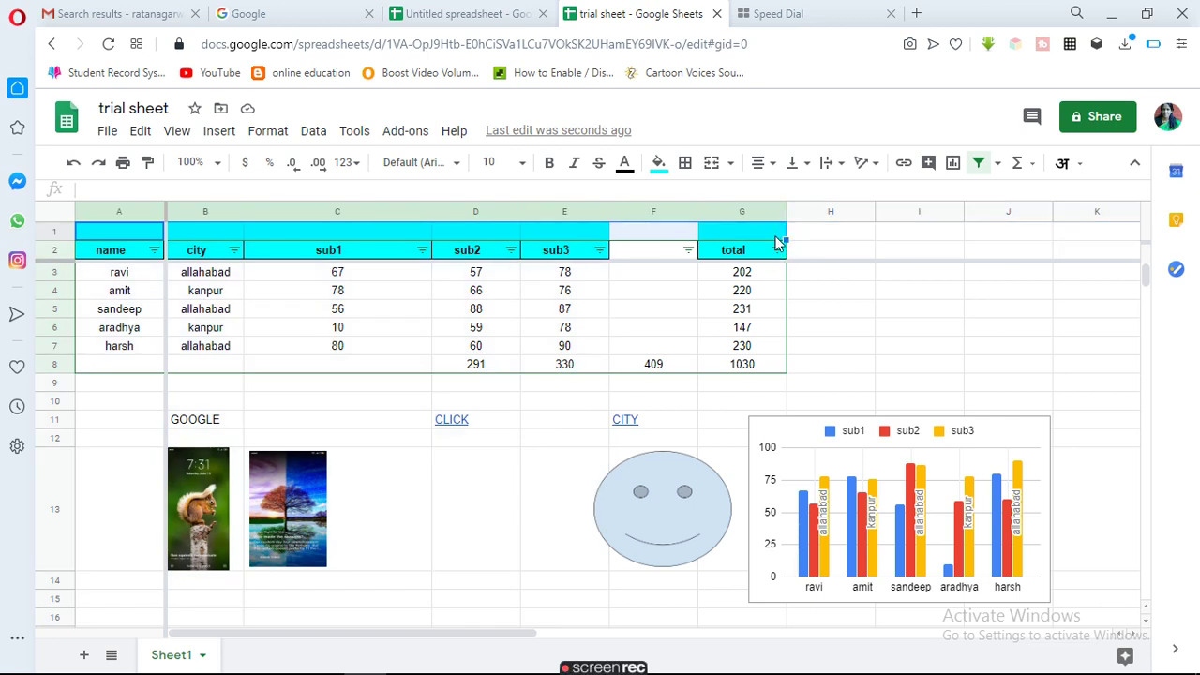
{"action": "right_click", "coordinate": [761, 240]}
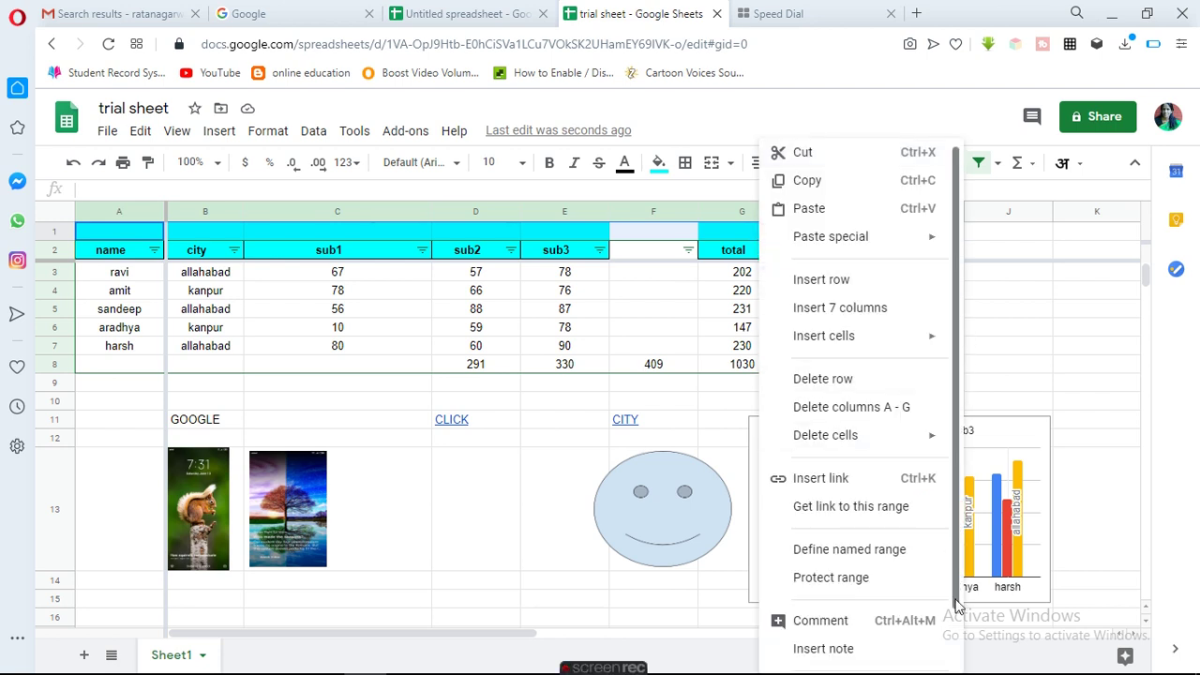
{"action": "scroll", "coordinate": [957, 654], "scroll_direction": "down", "scroll_amount": 1}
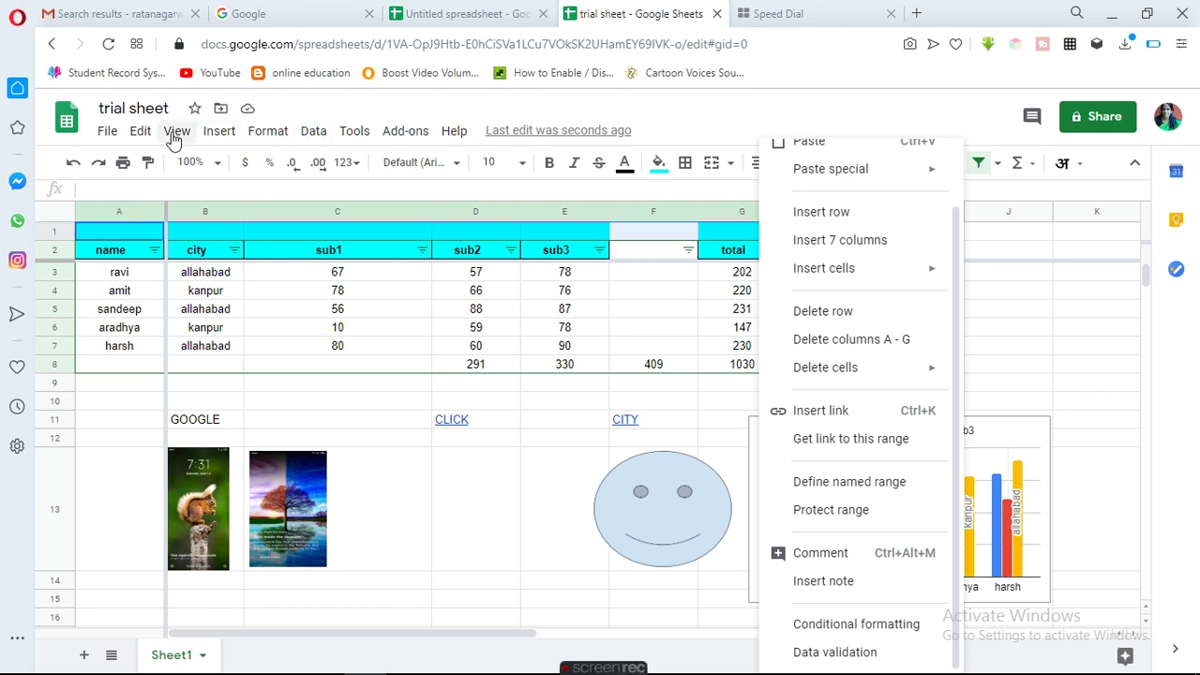
{"action": "left_click", "coordinate": [142, 131]}
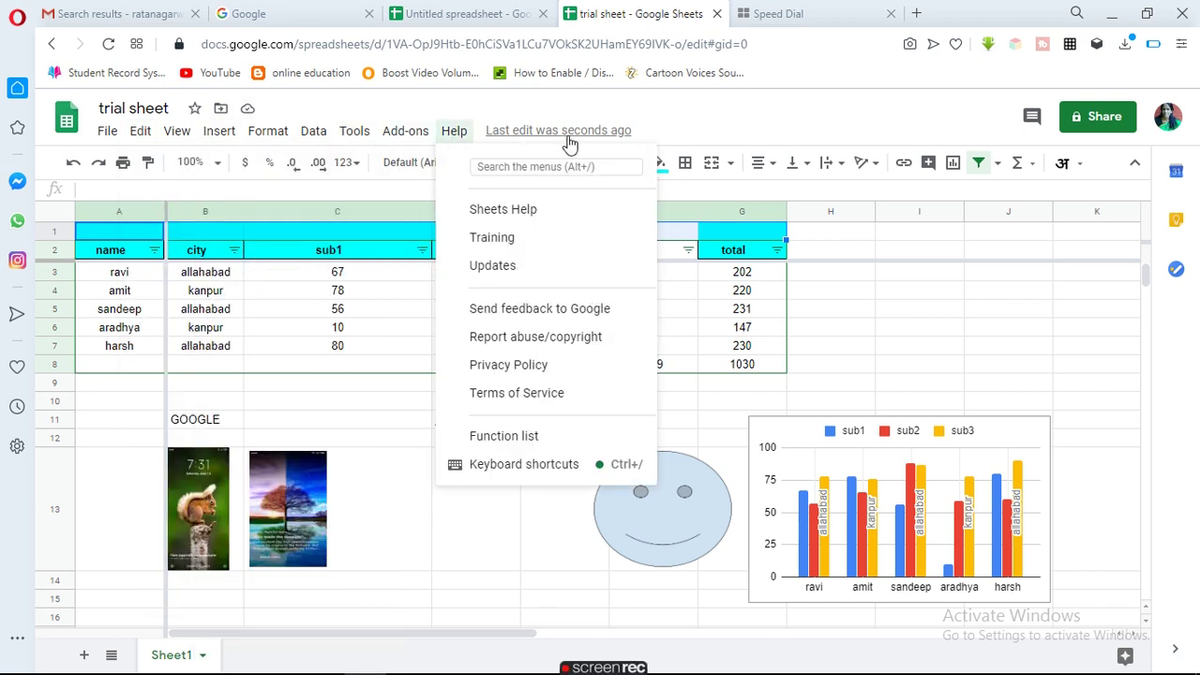
Step: Enter the title STUDENT REPORT in row 1 above the name and city headings
{"action": "left_click", "coordinate": [312, 237]}
{"action": "left_click", "coordinate": [224, 239]}
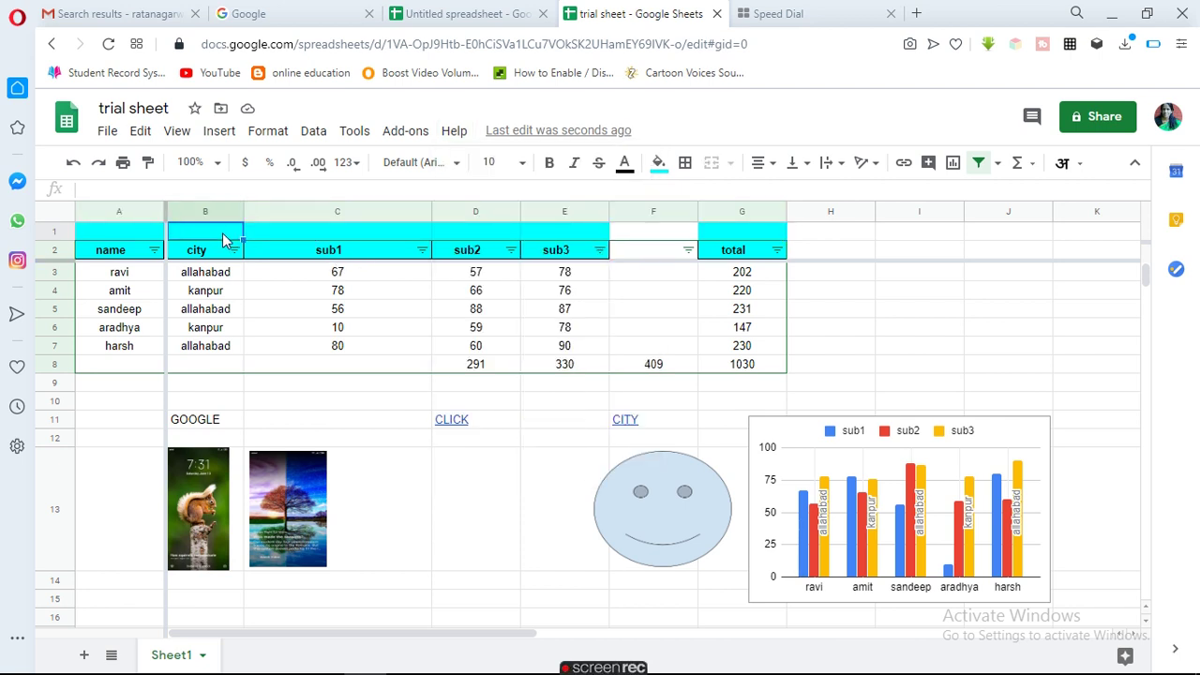
{"action": "type", "text": "STUDENT "}
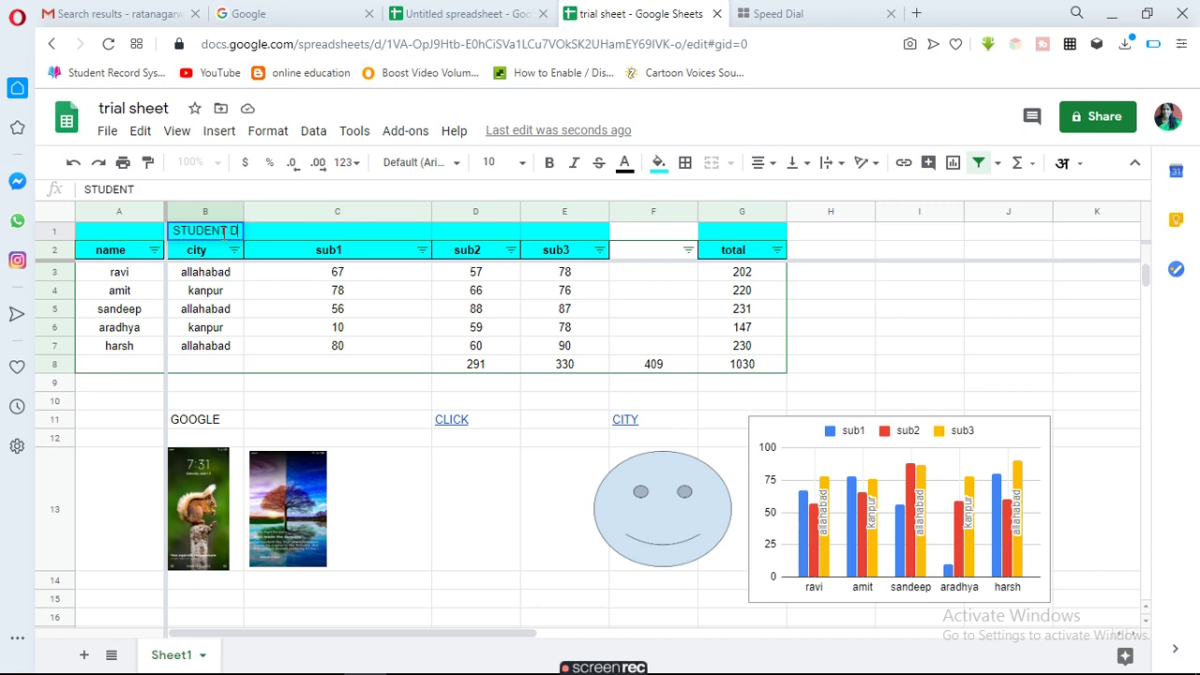
{"action": "type", "text": "DETAILS"}
{"action": "key", "text": "BackSpace"}
{"action": "key", "text": "BackSpace"}
{"action": "key", "text": "BackSpace"}
{"action": "key", "text": "BackSpace"}
{"action": "key", "text": "BackSpace"}
{"action": "key", "text": "BackSpace"}
{"action": "key", "text": "BackSpace"}
{"action": "key", "text": "BackSpace"}
{"action": "type", "text": "REPORT"}
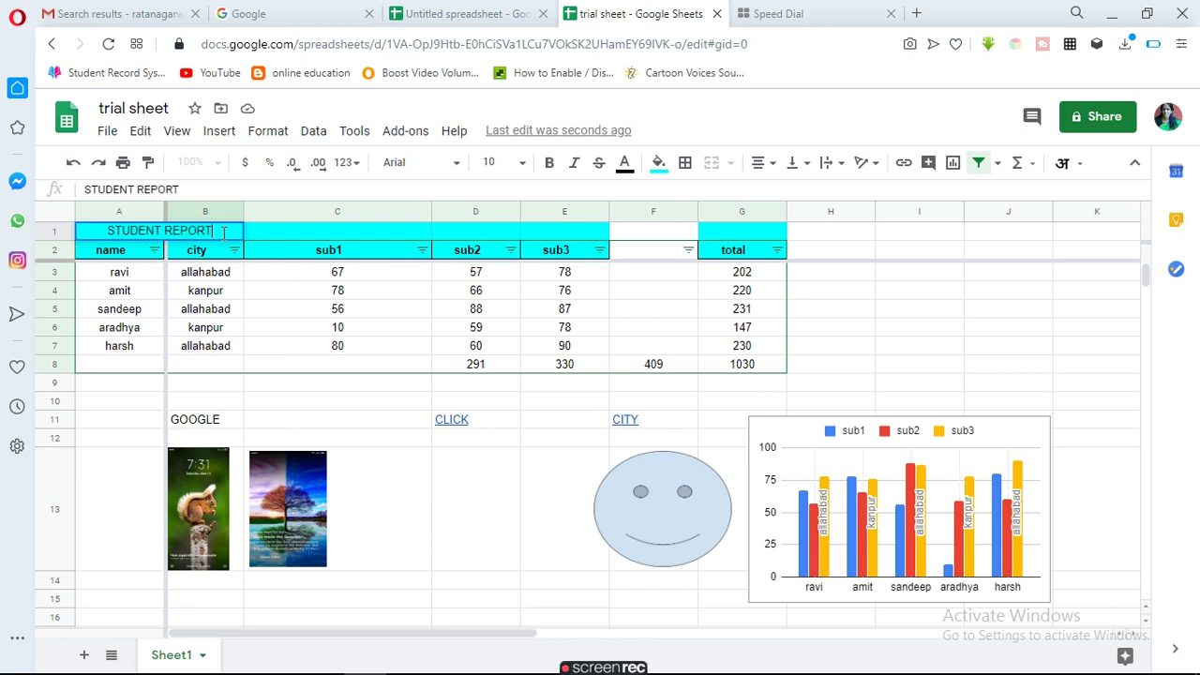
{"action": "mouse_move", "coordinate": [119, 212]}
{"action": "left_click", "coordinate": [138, 214]}
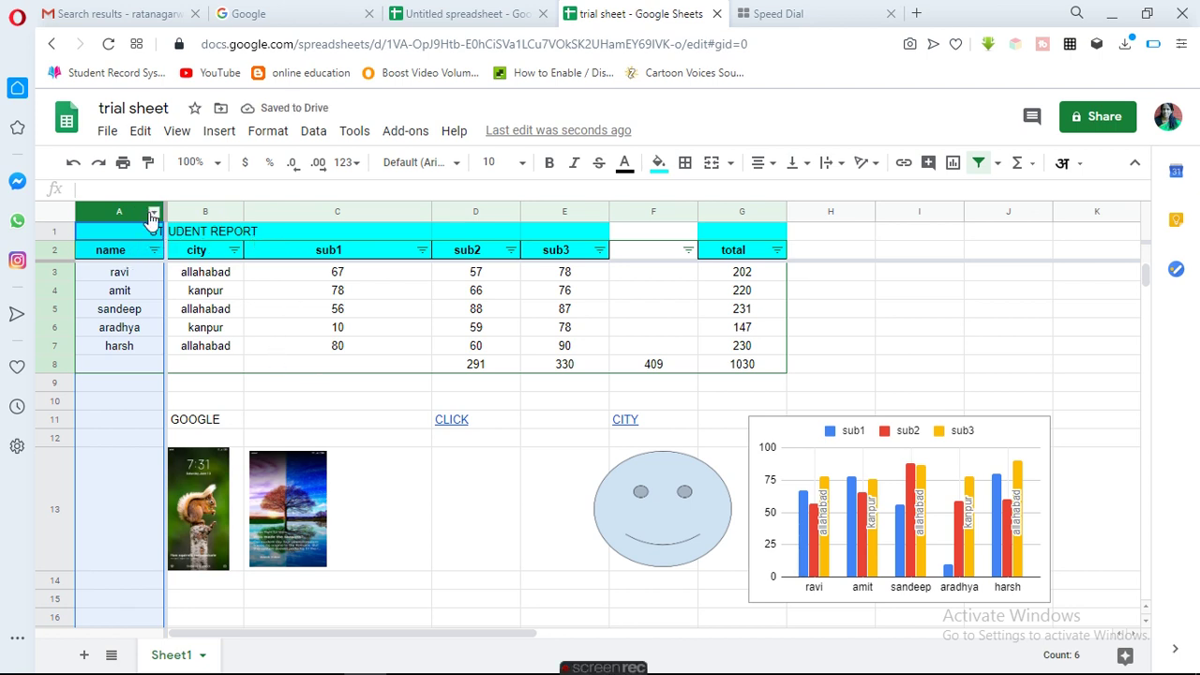
Step: Open column A's header options and scroll through them
{"action": "left_click", "coordinate": [152, 215]}
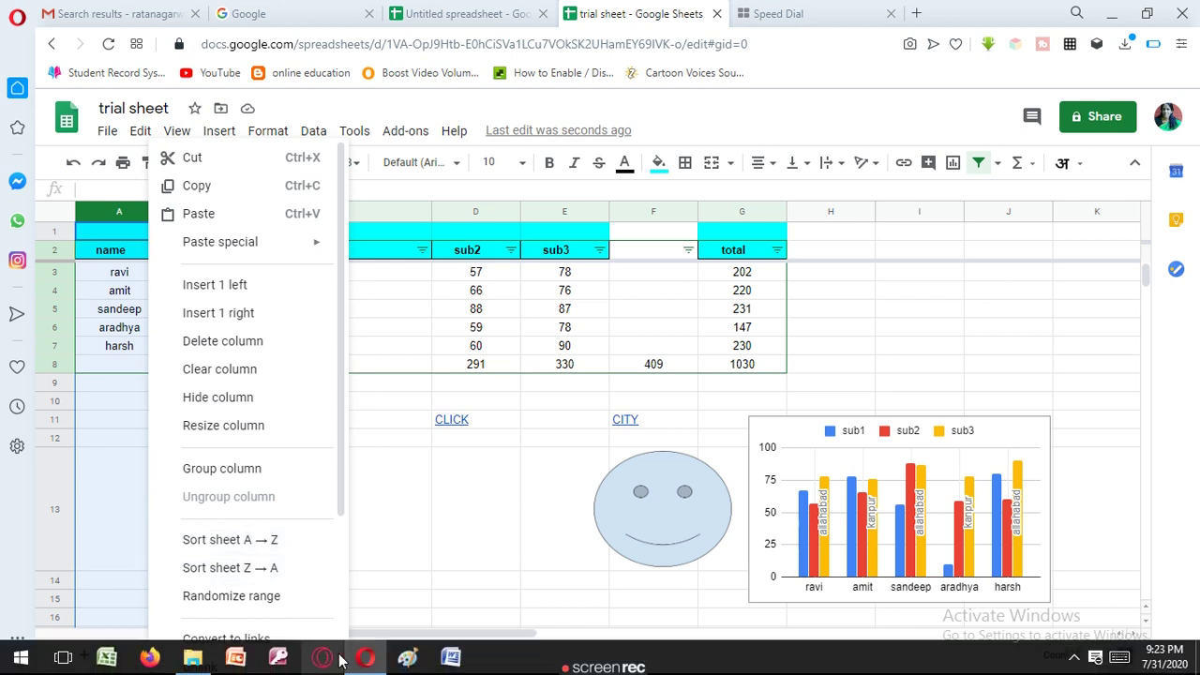
{"action": "scroll", "coordinate": [345, 619], "scroll_direction": "down", "scroll_amount": 1}
{"action": "scroll", "coordinate": [345, 619], "scroll_direction": "down", "scroll_amount": 1}
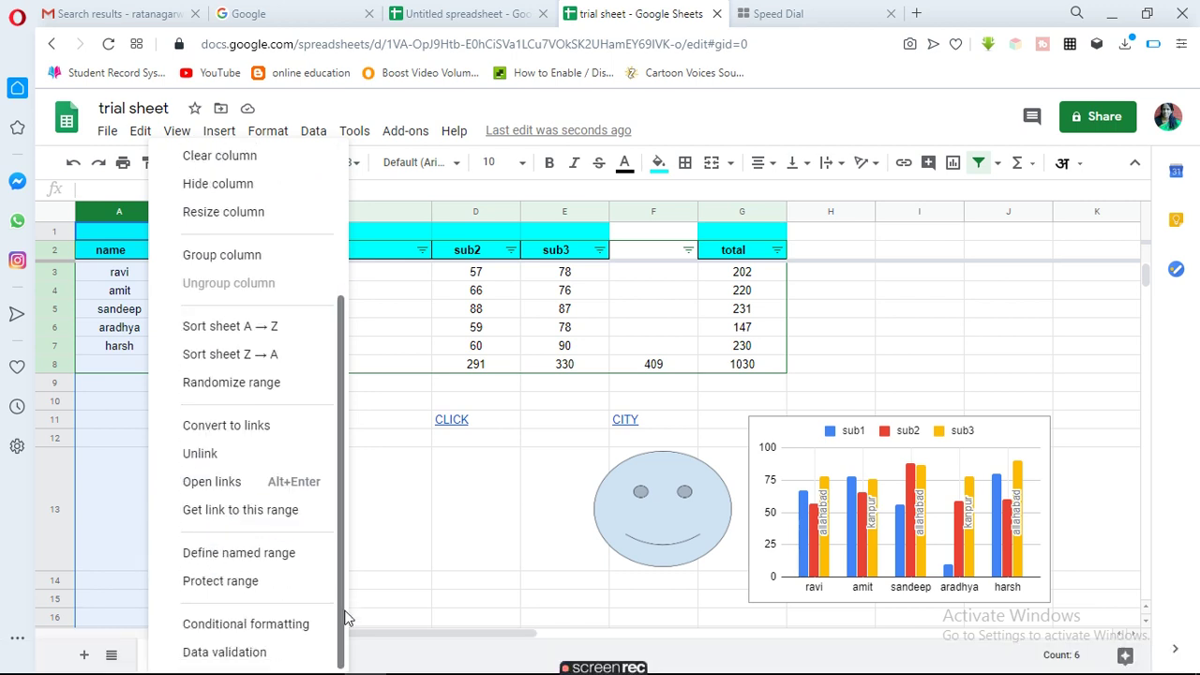
Step: Review the STUDENT REPORT title cell's context menu and the Insert menu without changing anything
{"action": "left_click", "coordinate": [417, 550]}
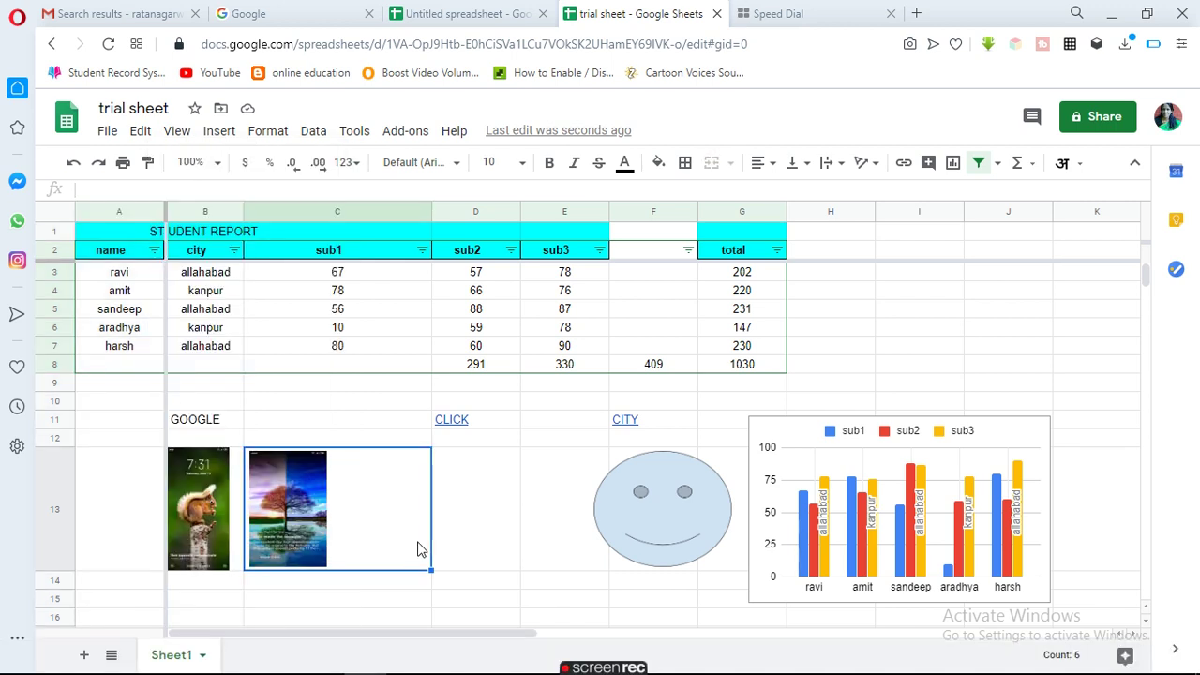
{"action": "left_click", "coordinate": [129, 236]}
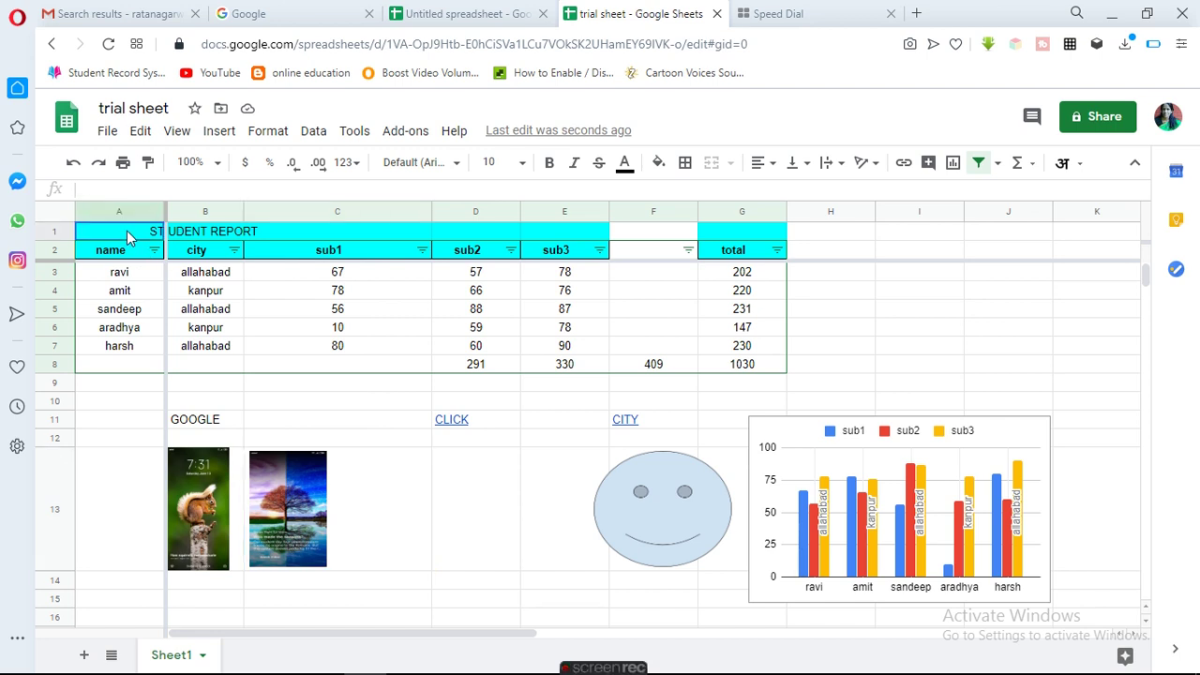
{"action": "left_click", "coordinate": [219, 240]}
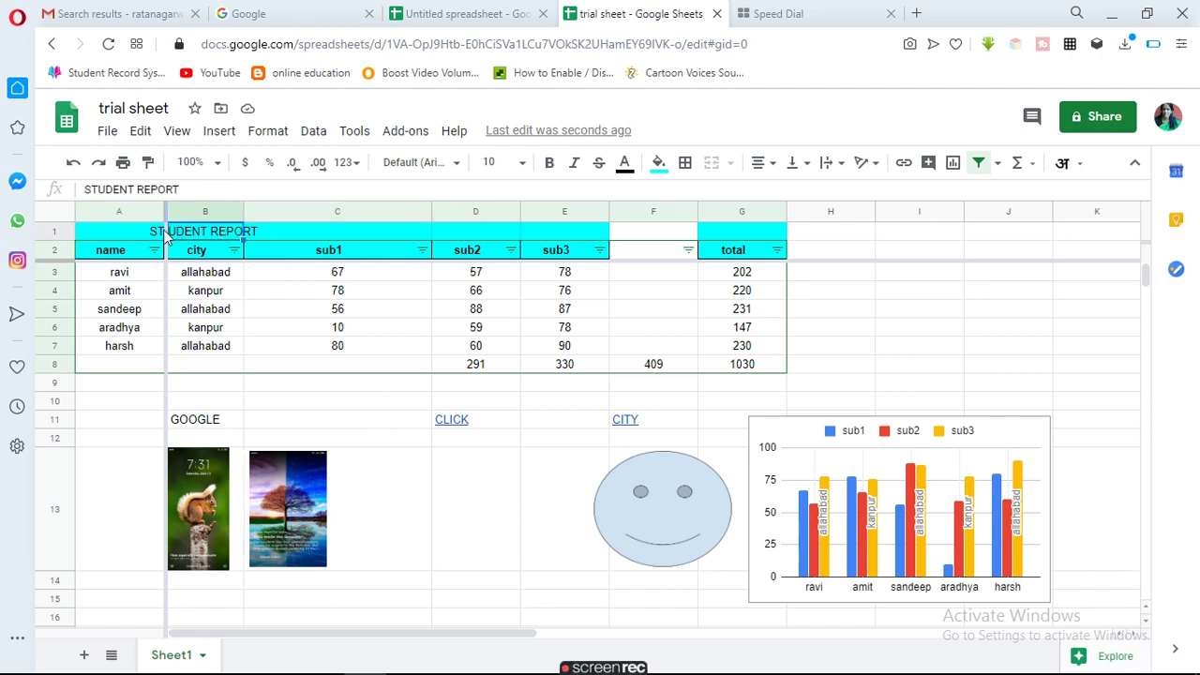
{"action": "right_click", "coordinate": [218, 240]}
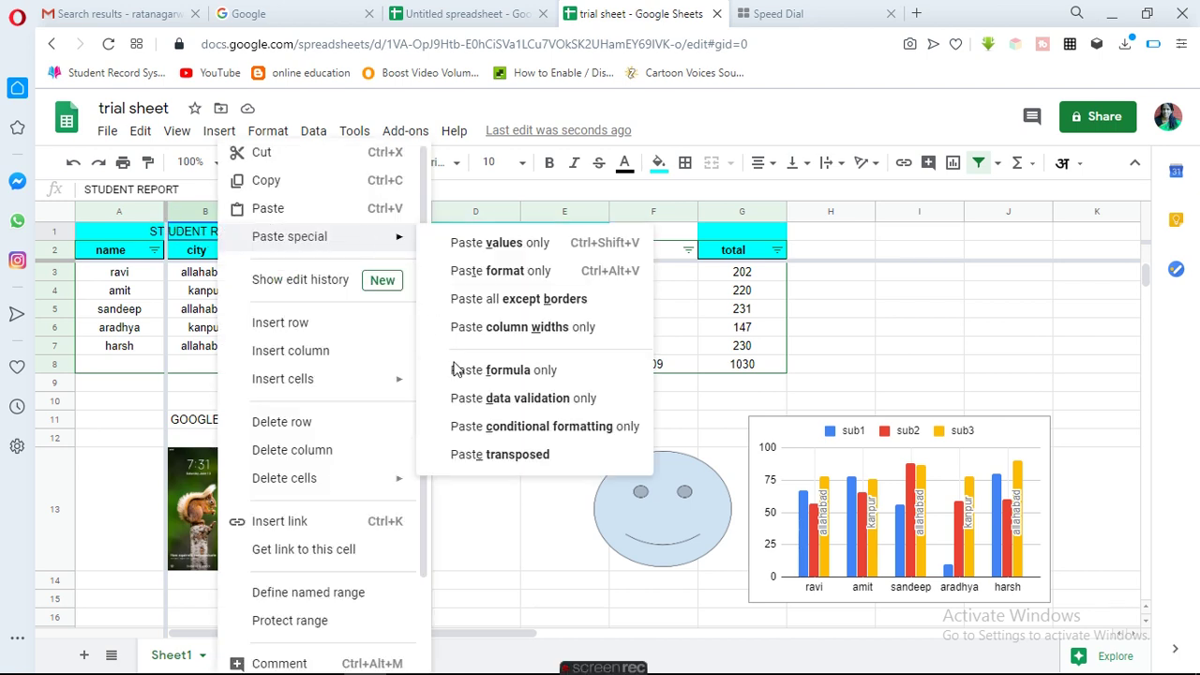
{"action": "scroll", "coordinate": [417, 635], "scroll_direction": "down", "scroll_amount": 2}
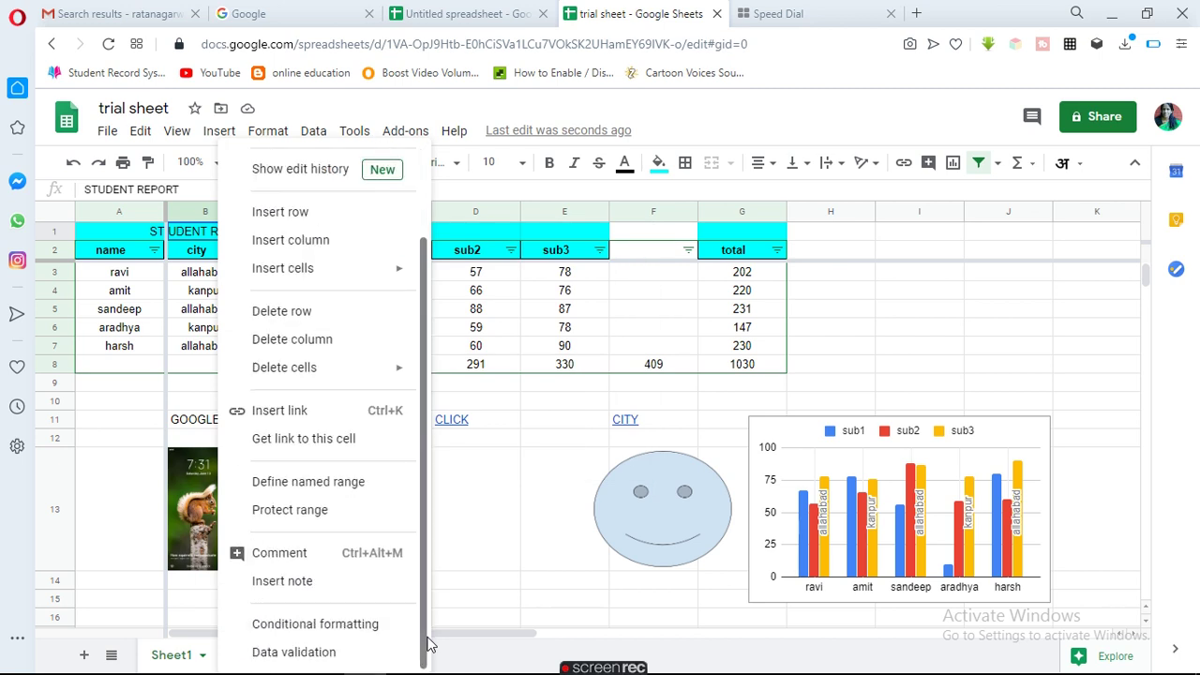
{"action": "left_click", "coordinate": [103, 238]}
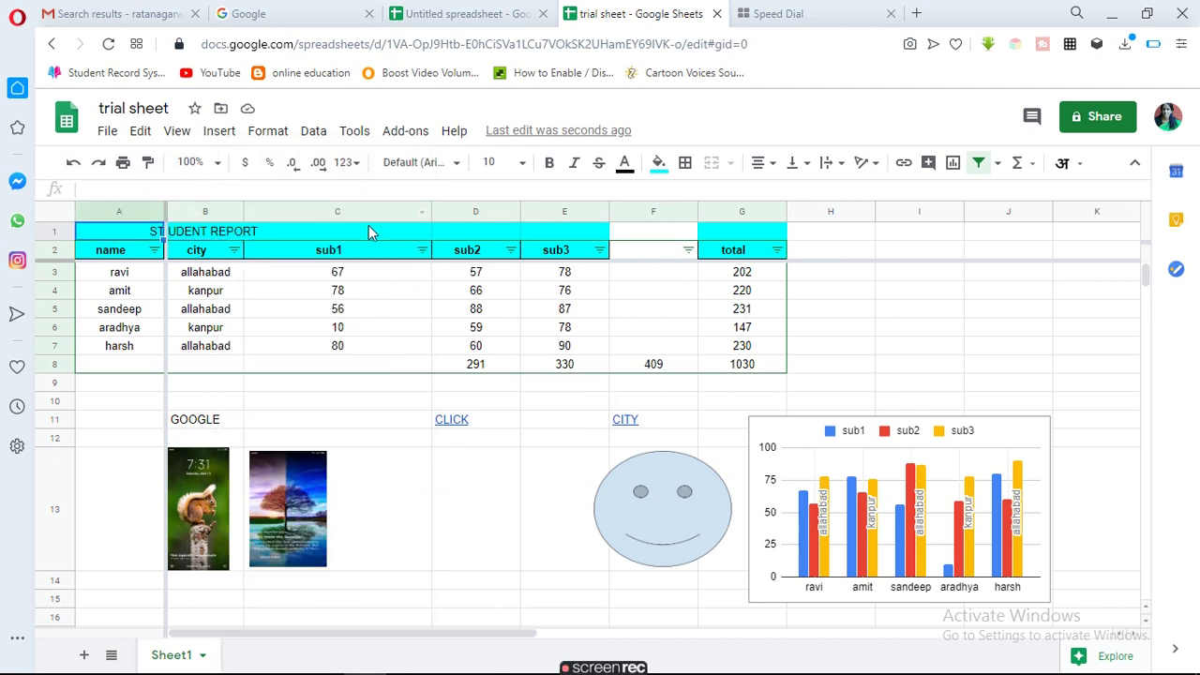
{"action": "left_click", "coordinate": [216, 132]}
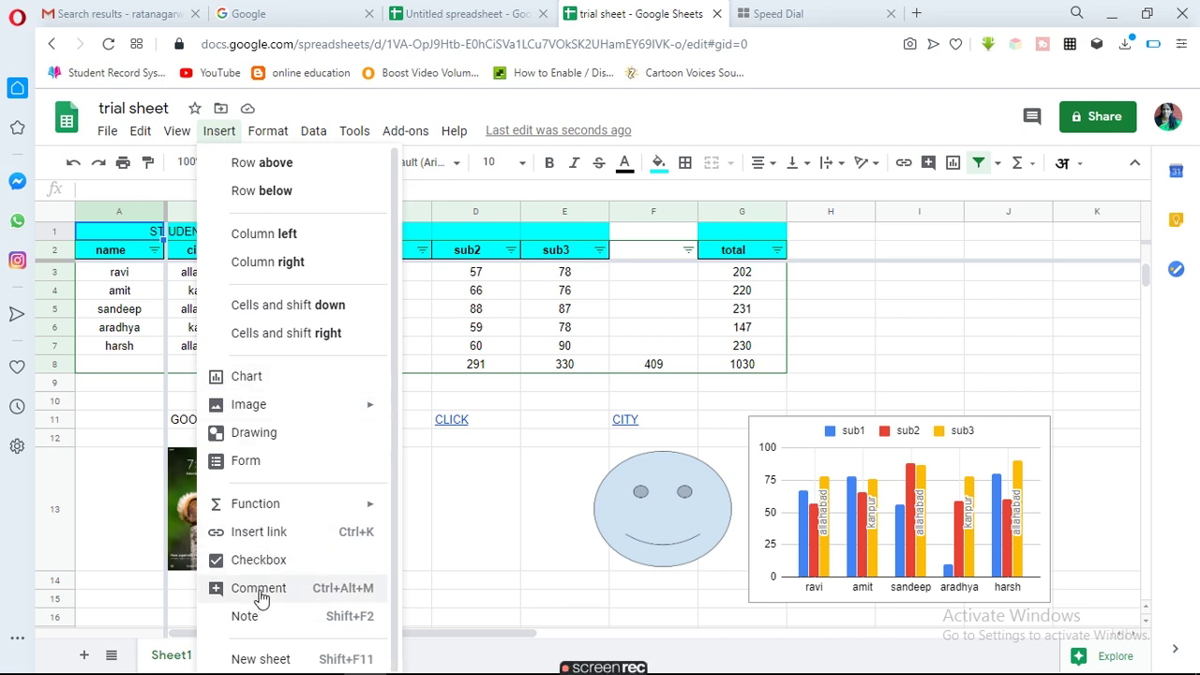
{"action": "left_click", "coordinate": [662, 212]}
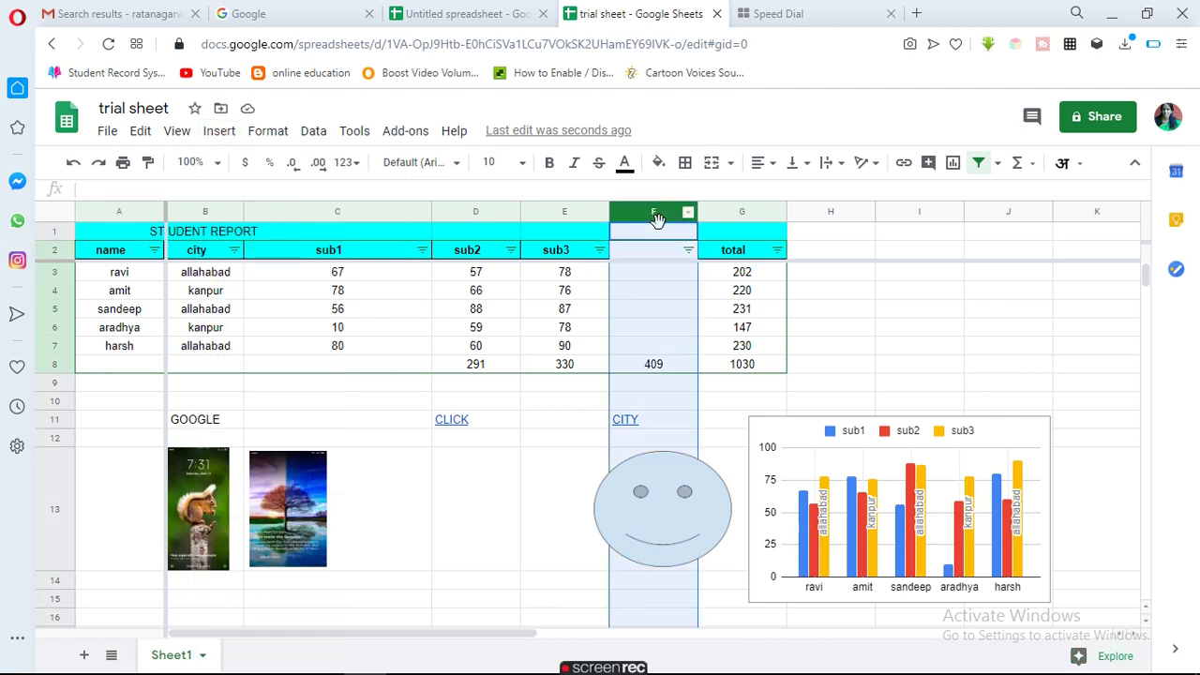
Step: Turn off the old filter and recreate it on the row 2 headers, spanning to column K
{"action": "left_click", "coordinate": [778, 249]}
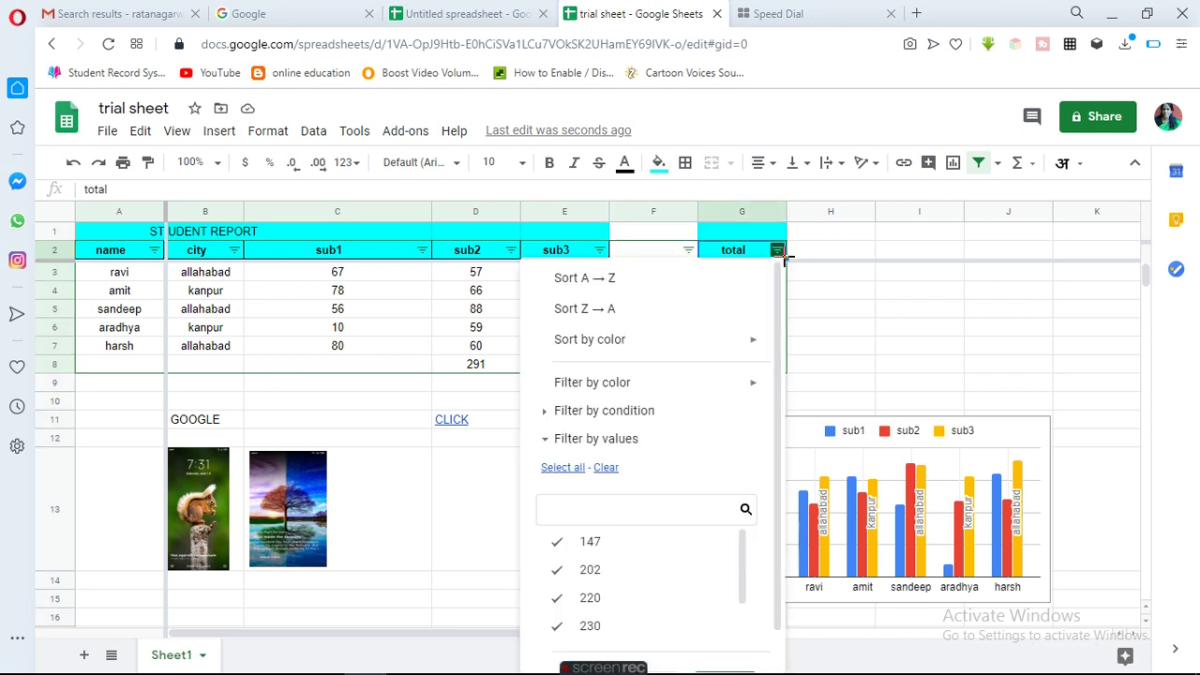
{"action": "left_click", "coordinate": [980, 163]}
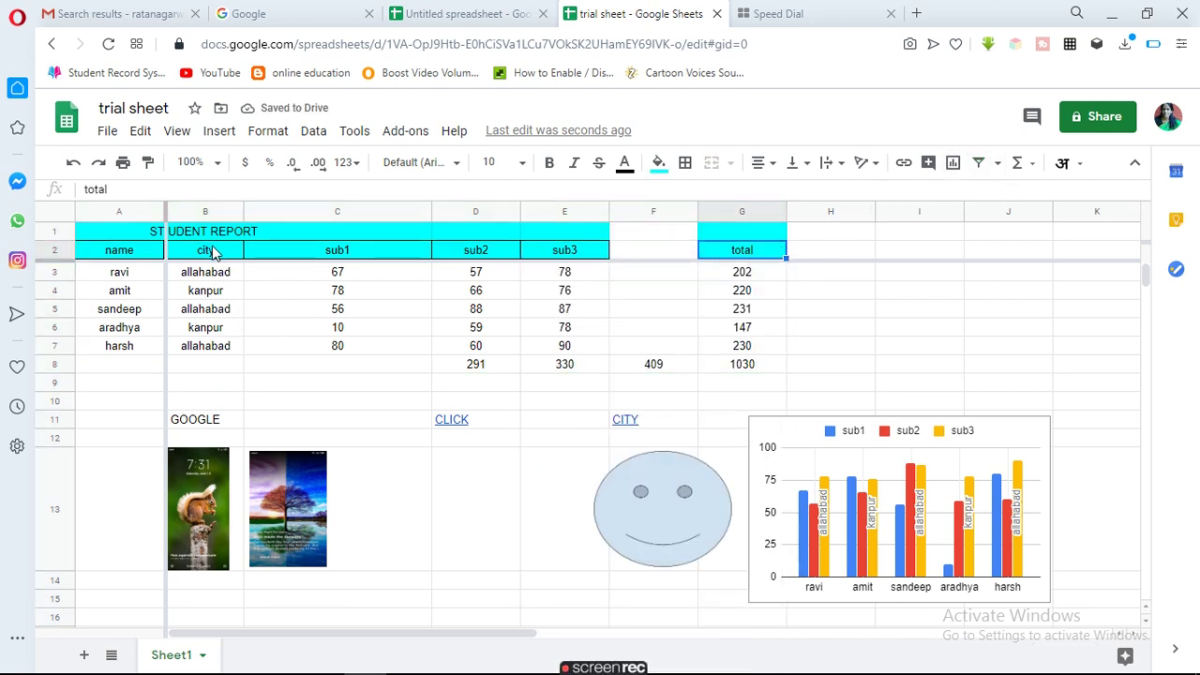
{"action": "left_click", "coordinate": [210, 252]}
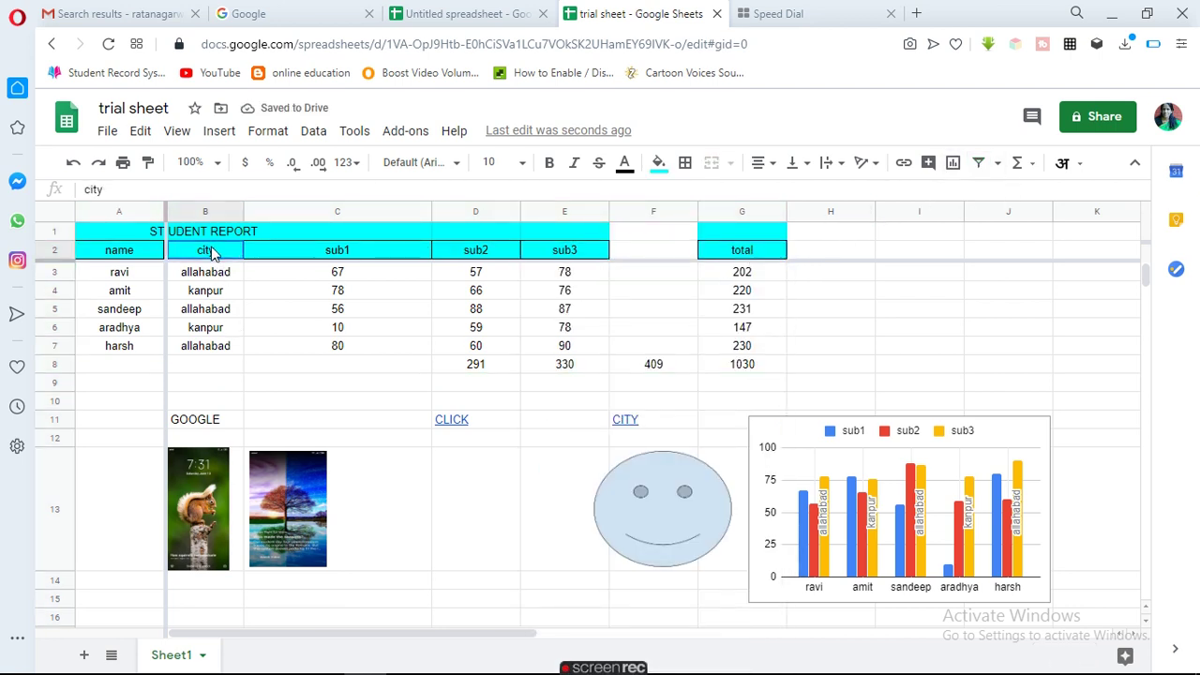
{"action": "left_click", "coordinate": [985, 163]}
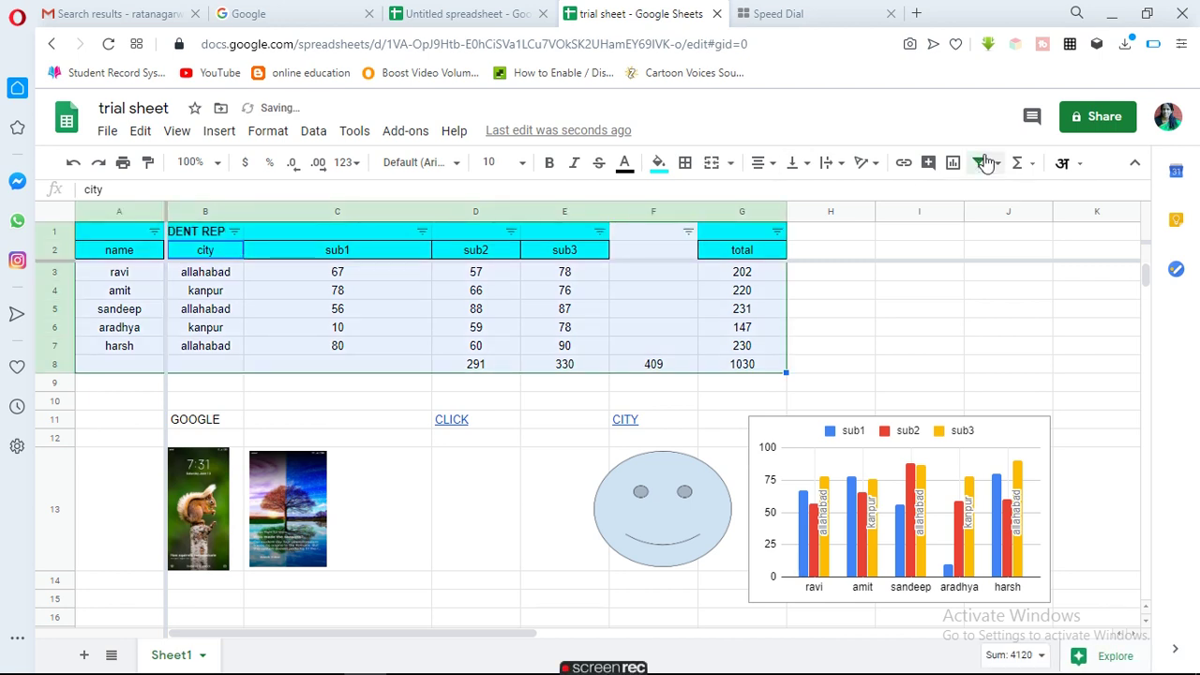
{"action": "left_click", "coordinate": [233, 232]}
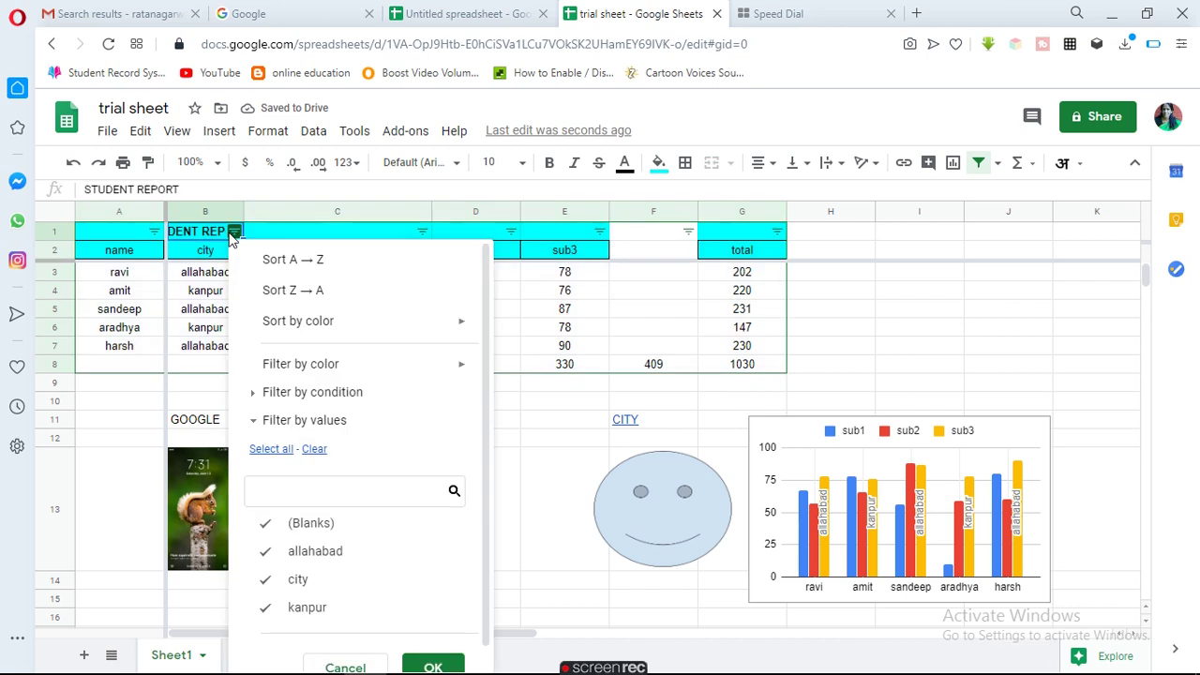
{"action": "left_click", "coordinate": [217, 251]}
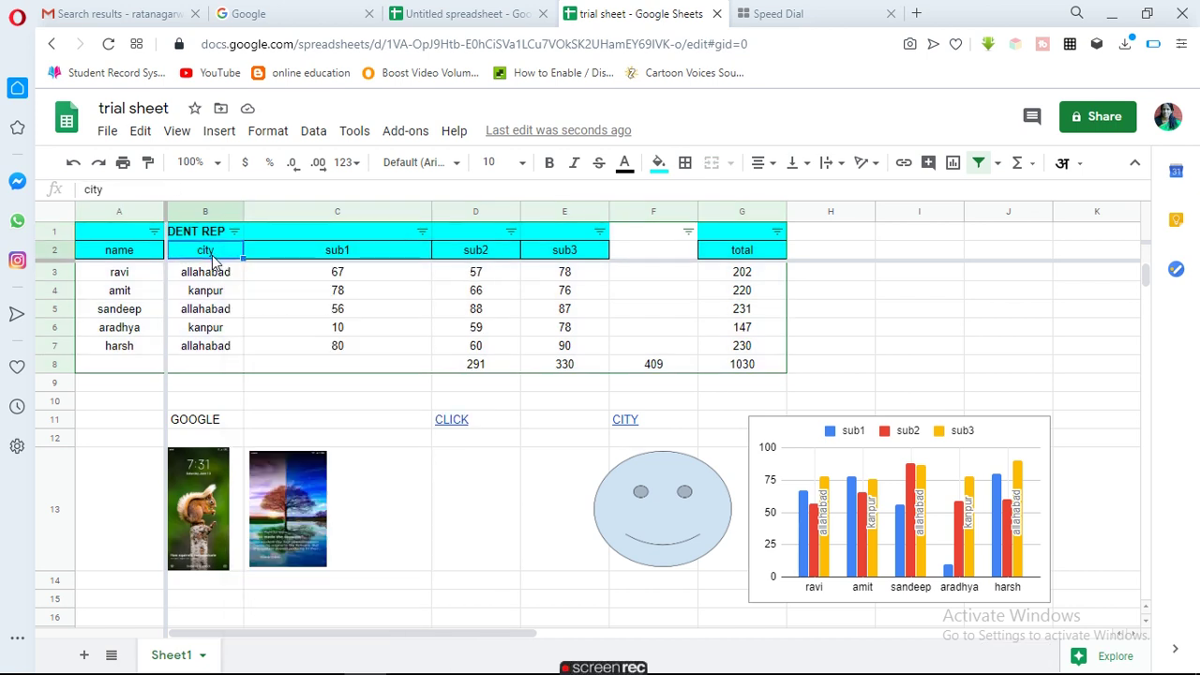
{"action": "left_click", "coordinate": [47, 250]}
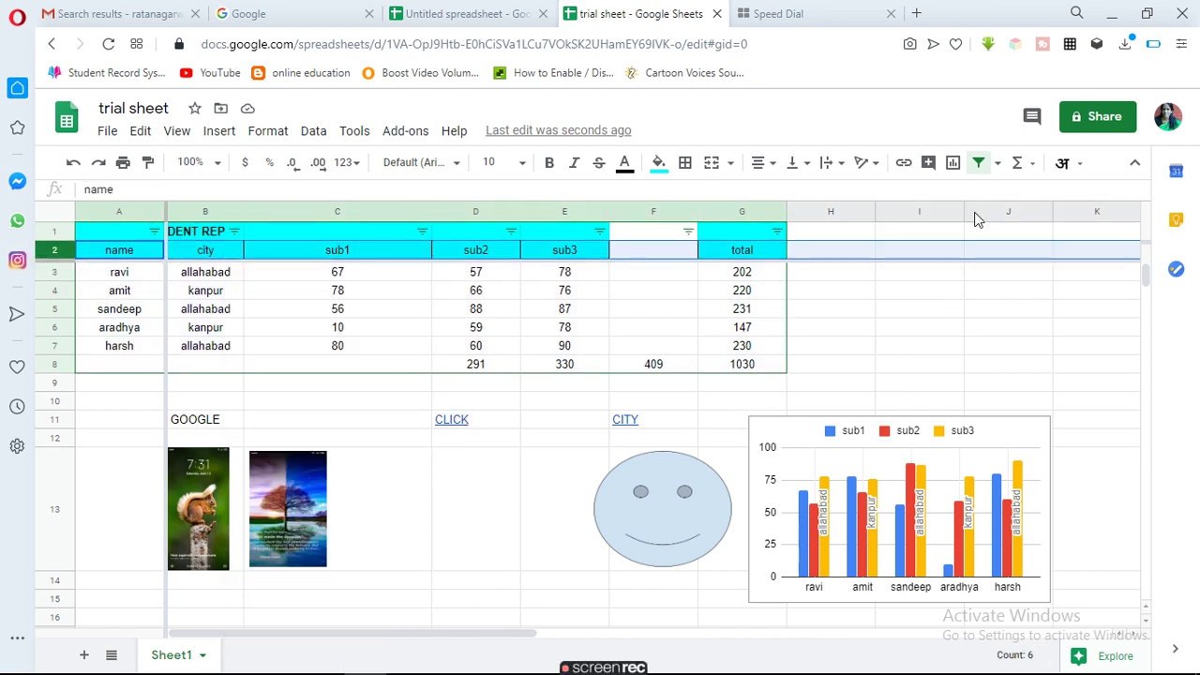
{"action": "left_click", "coordinate": [982, 164]}
{"action": "left_click", "coordinate": [982, 164]}
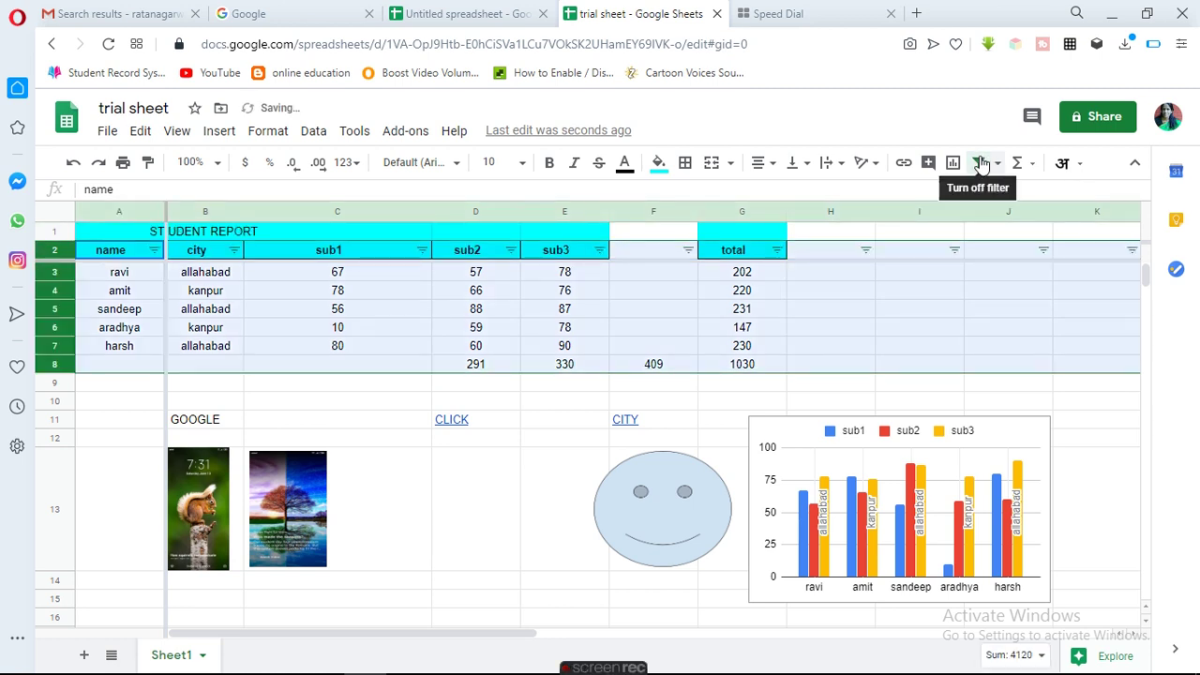
Step: Filter the city column to exclude (Blanks) and kanpur, showing only allahabad rows
{"action": "left_click", "coordinate": [234, 249]}
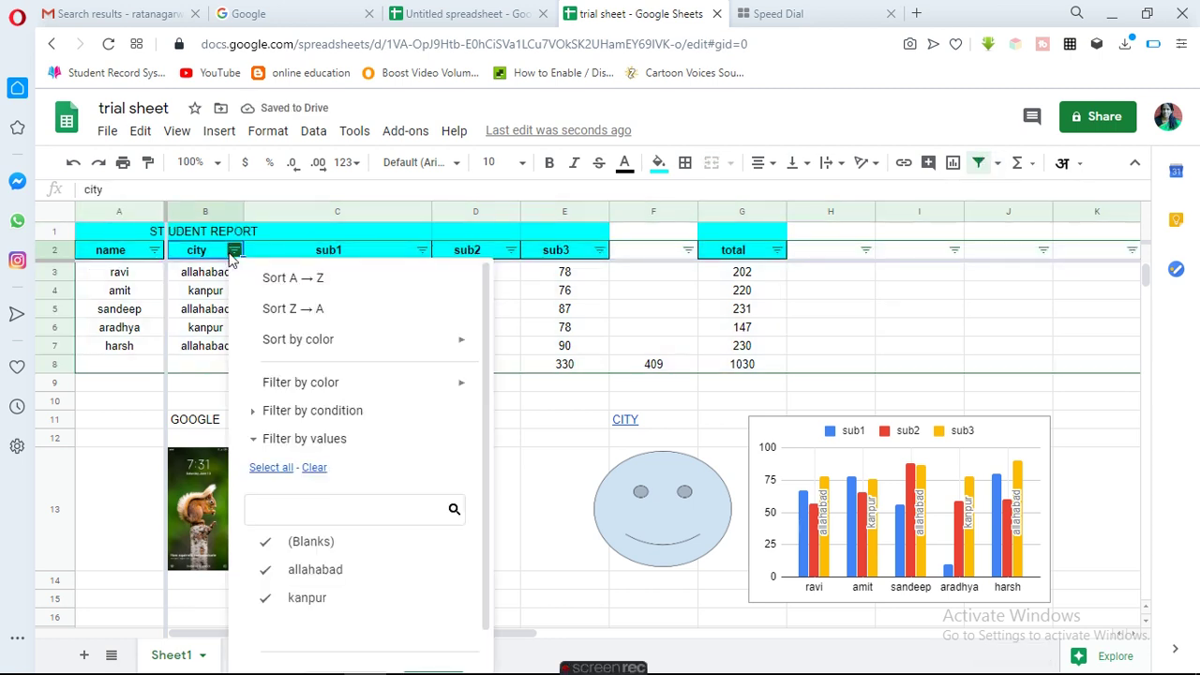
{"action": "left_click", "coordinate": [269, 544]}
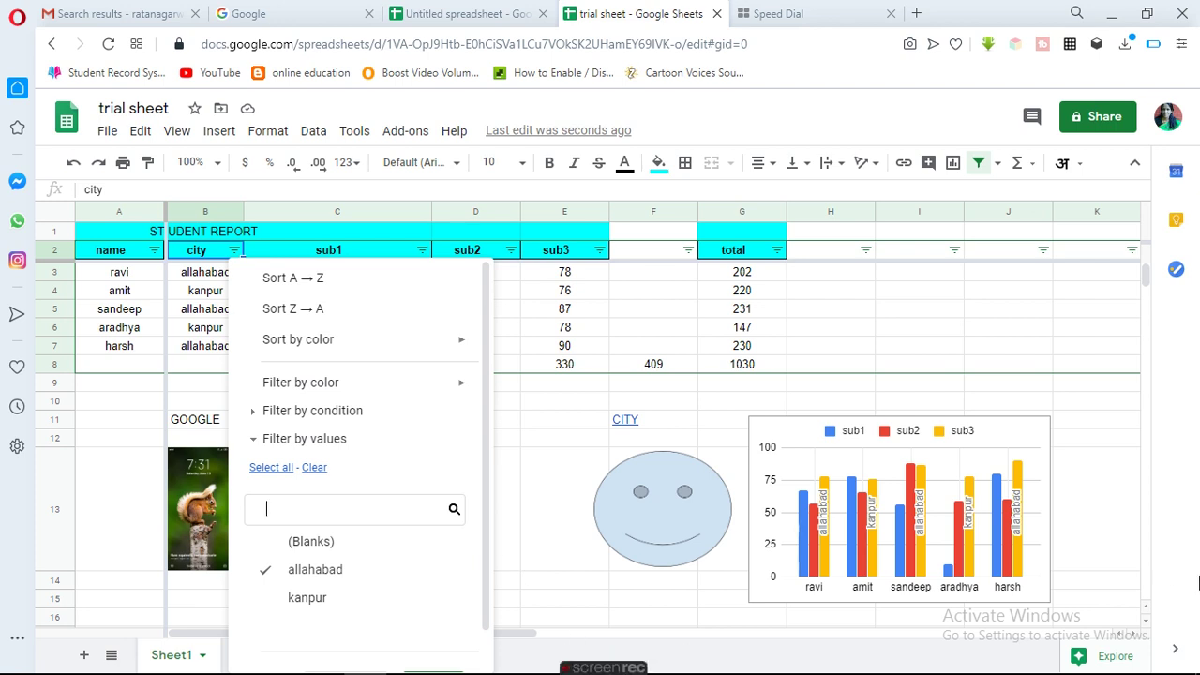
{"action": "key", "text": "Escape"}
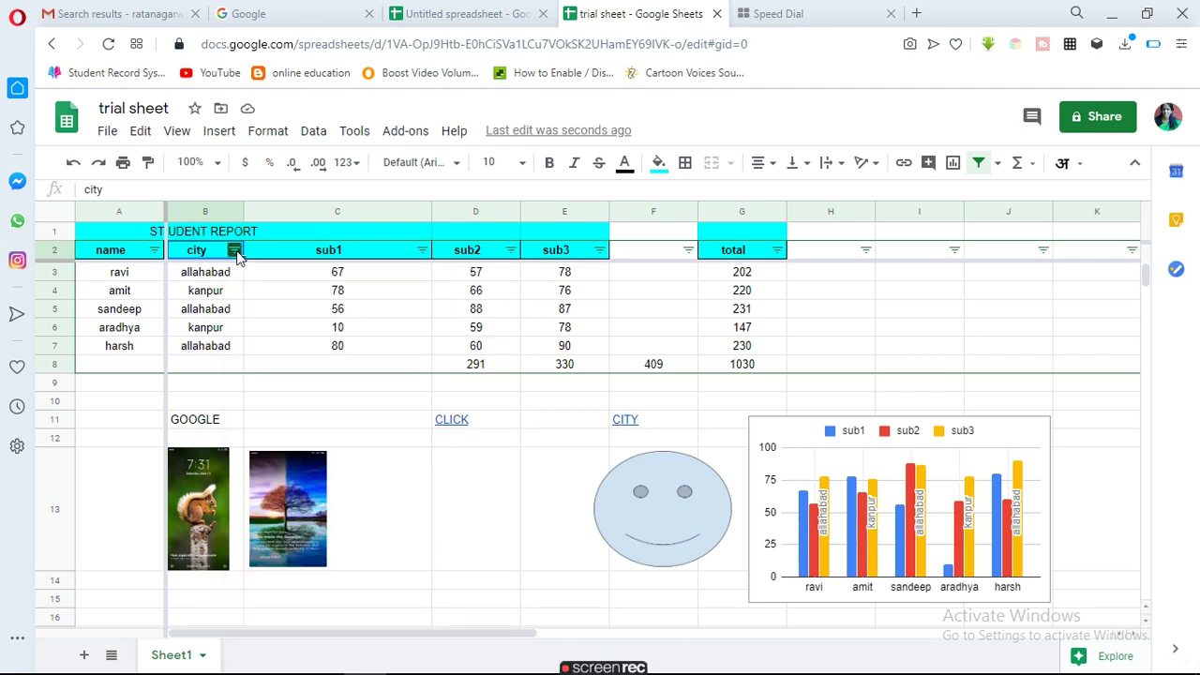
{"action": "left_click", "coordinate": [234, 251]}
{"action": "left_click", "coordinate": [267, 599]}
{"action": "left_click", "coordinate": [267, 544]}
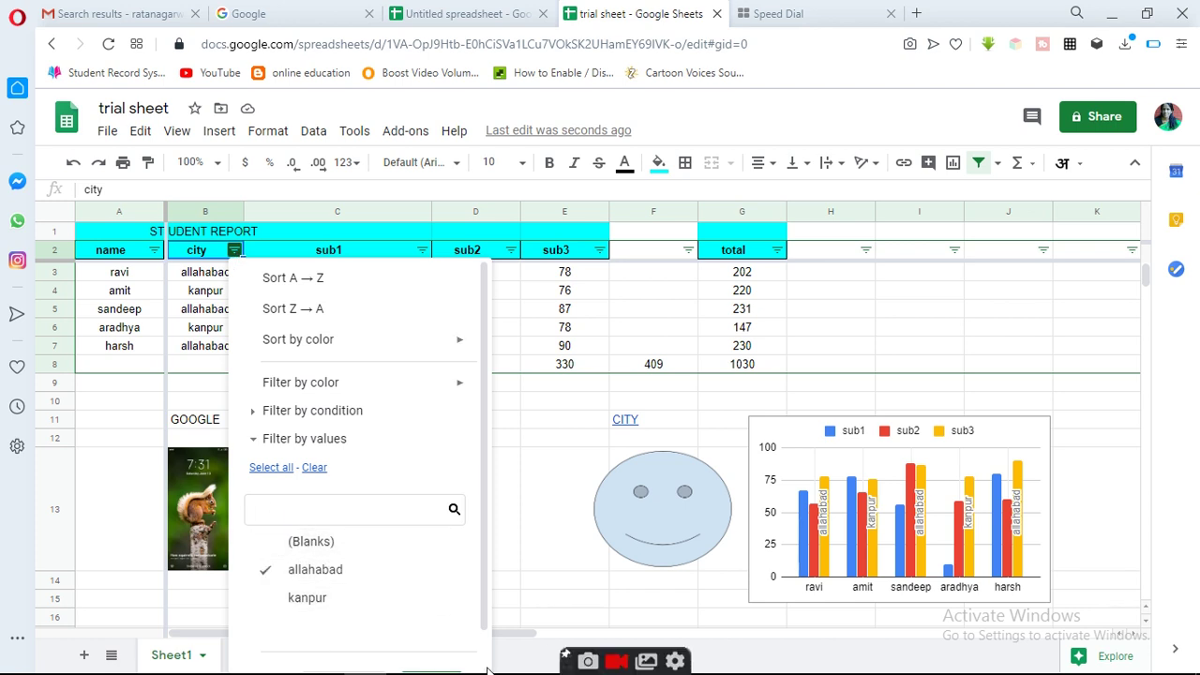
{"action": "scroll", "coordinate": [486, 668], "scroll_direction": "down", "scroll_amount": 1}
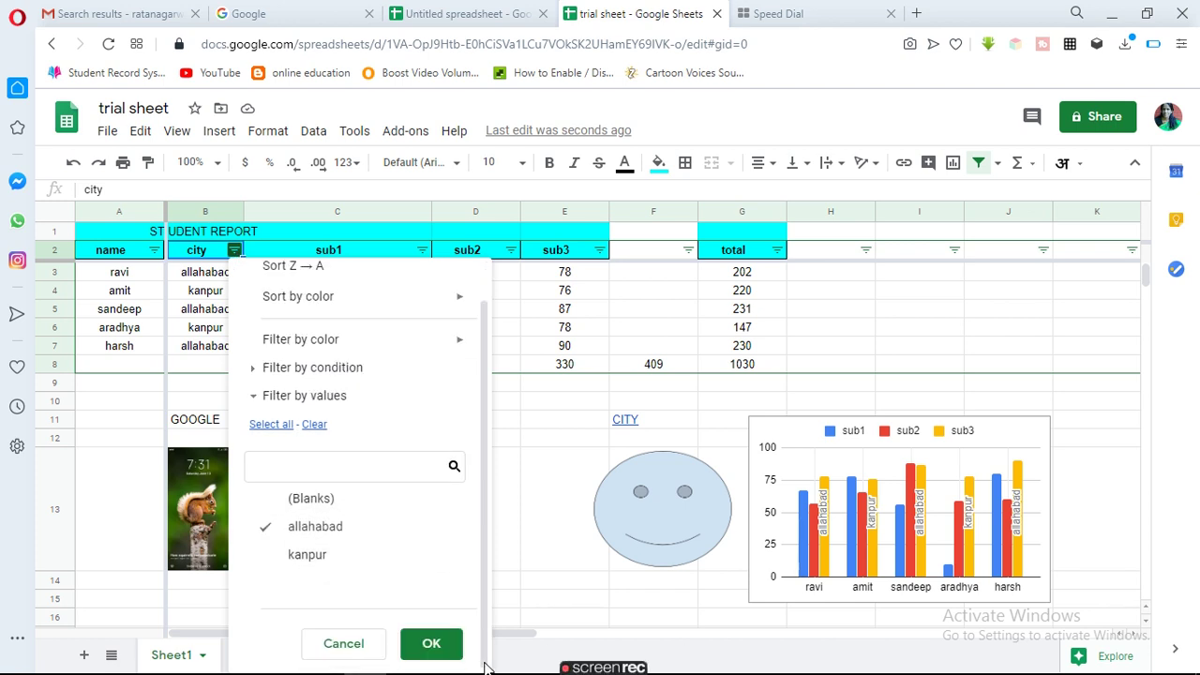
{"action": "left_click", "coordinate": [431, 645]}
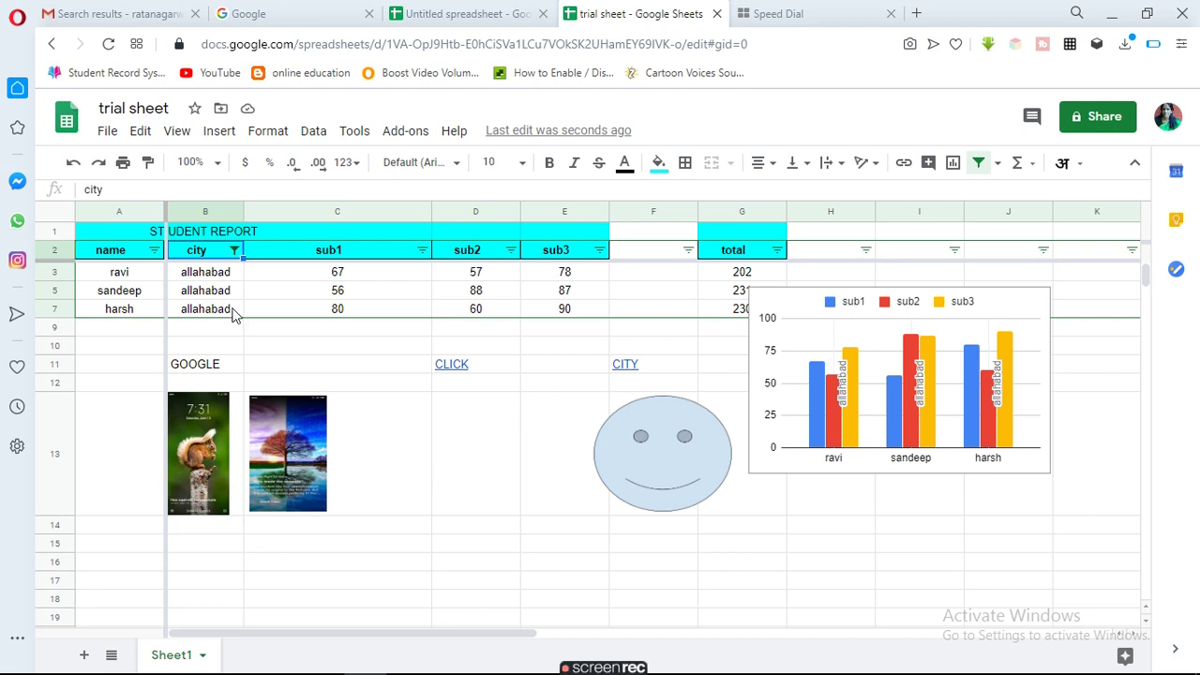
Step: Re-tick kanpur in the city filter so its rows reappear
{"action": "left_click", "coordinate": [234, 251]}
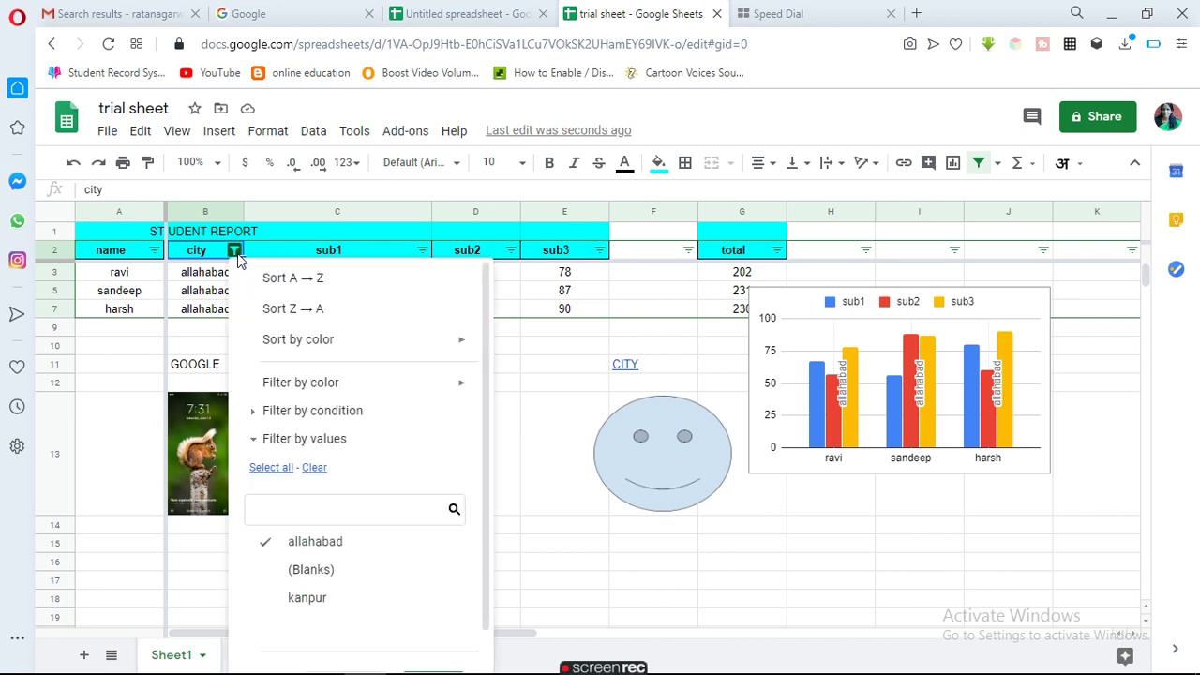
{"action": "left_click", "coordinate": [262, 602]}
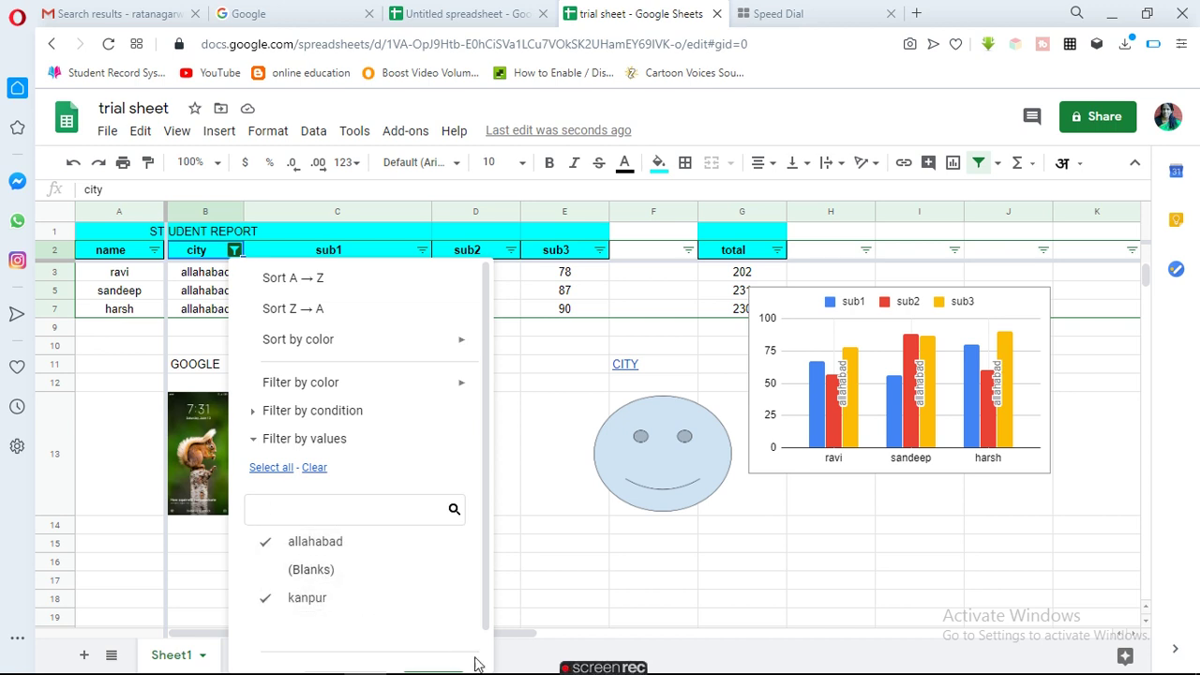
{"action": "scroll", "coordinate": [488, 661], "scroll_direction": "down", "scroll_amount": 1}
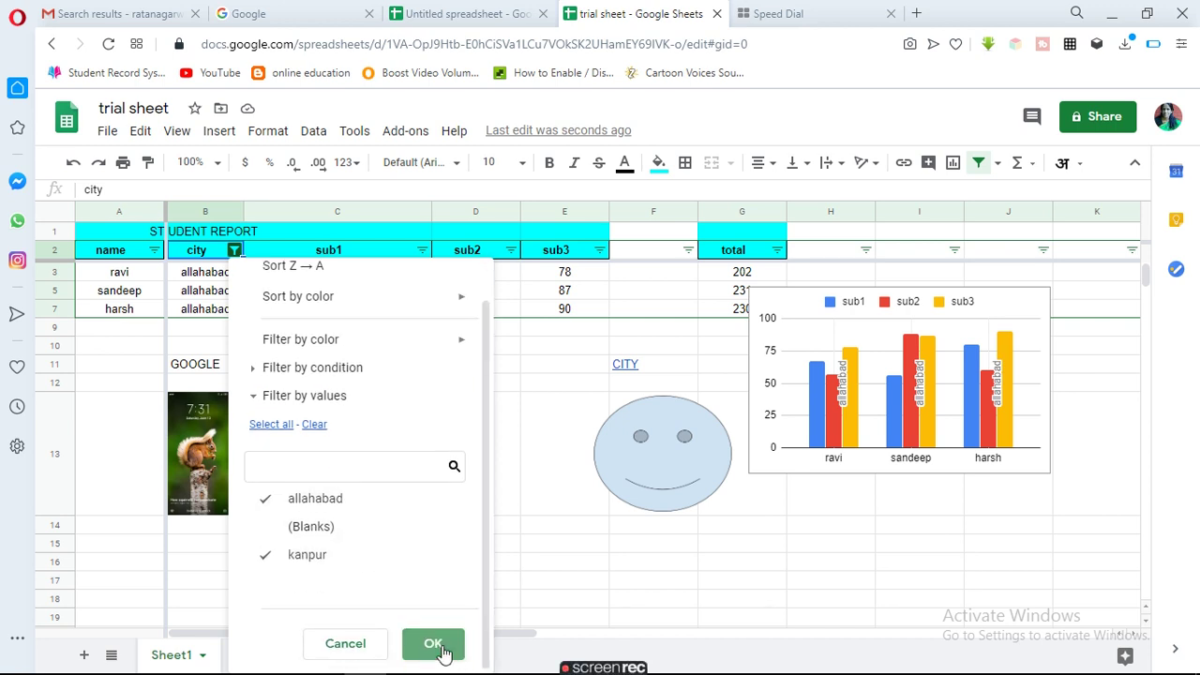
{"action": "left_click", "coordinate": [433, 644]}
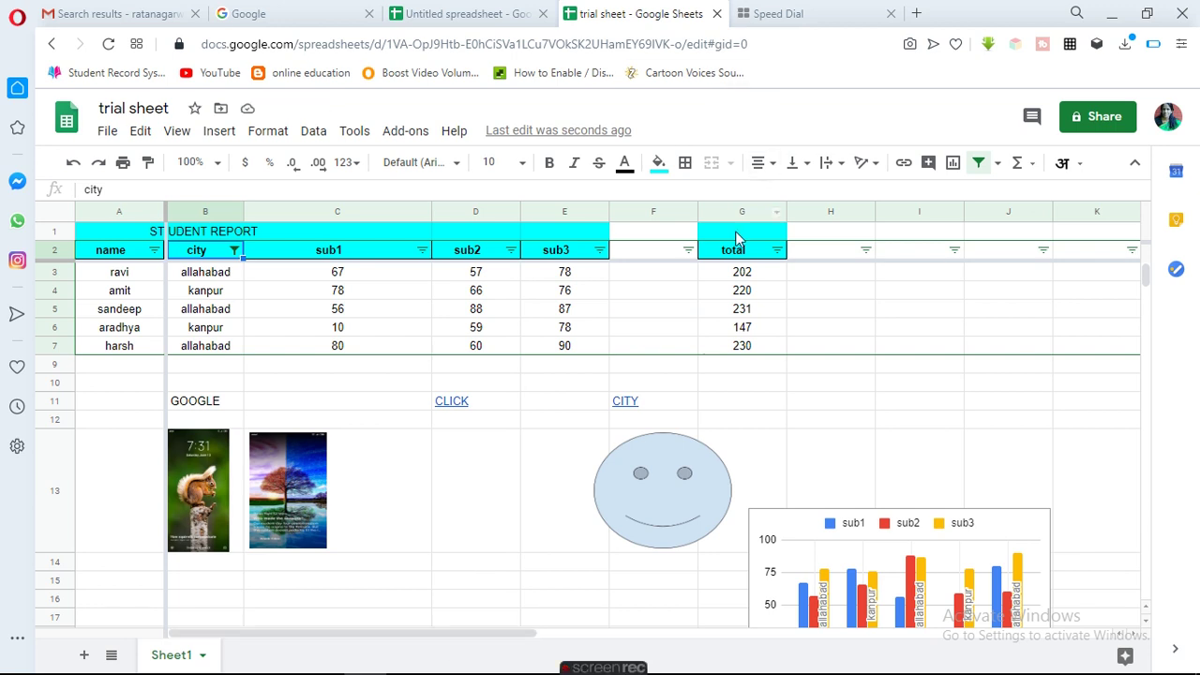
Step: Post the comment 'FILTER ON COMMENT' on the city heading in cell B2
{"action": "left_click", "coordinate": [223, 136]}
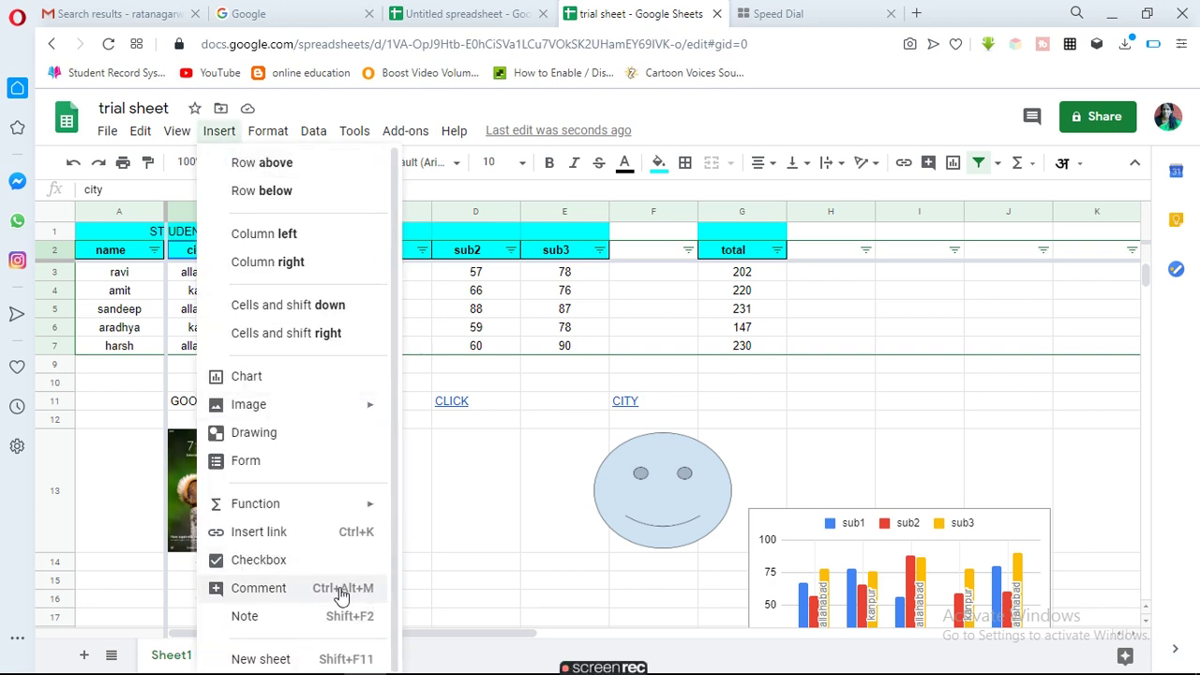
{"action": "left_click", "coordinate": [467, 476]}
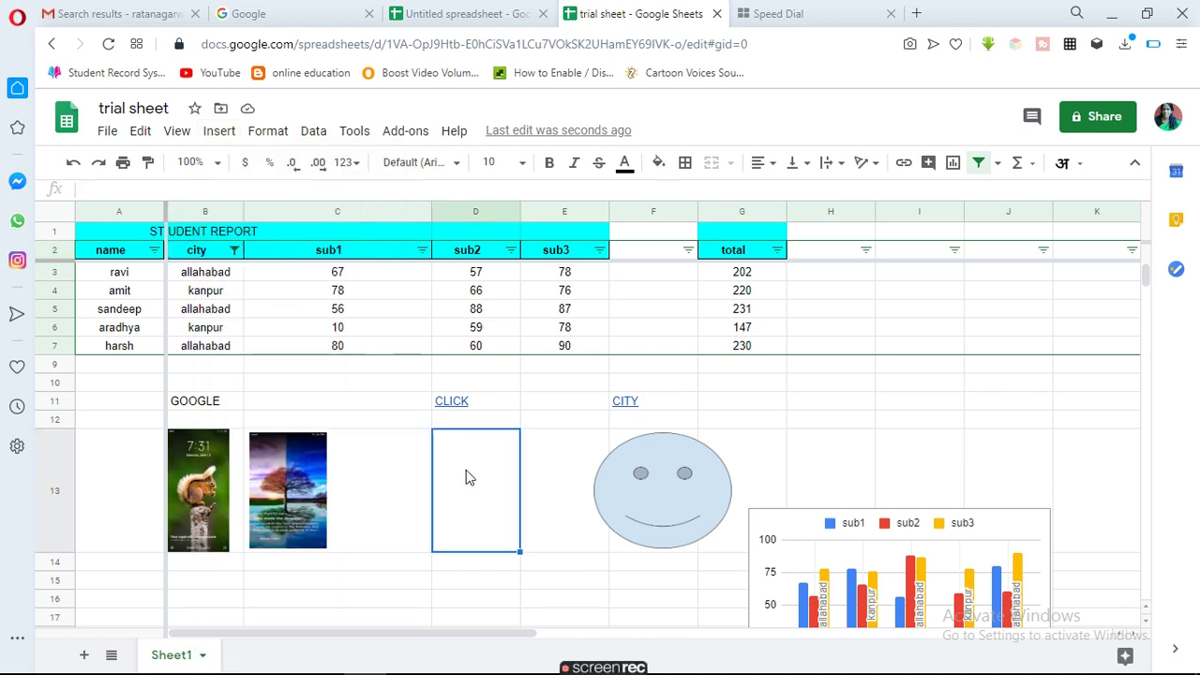
{"action": "left_click", "coordinate": [234, 250]}
{"action": "left_click", "coordinate": [228, 258]}
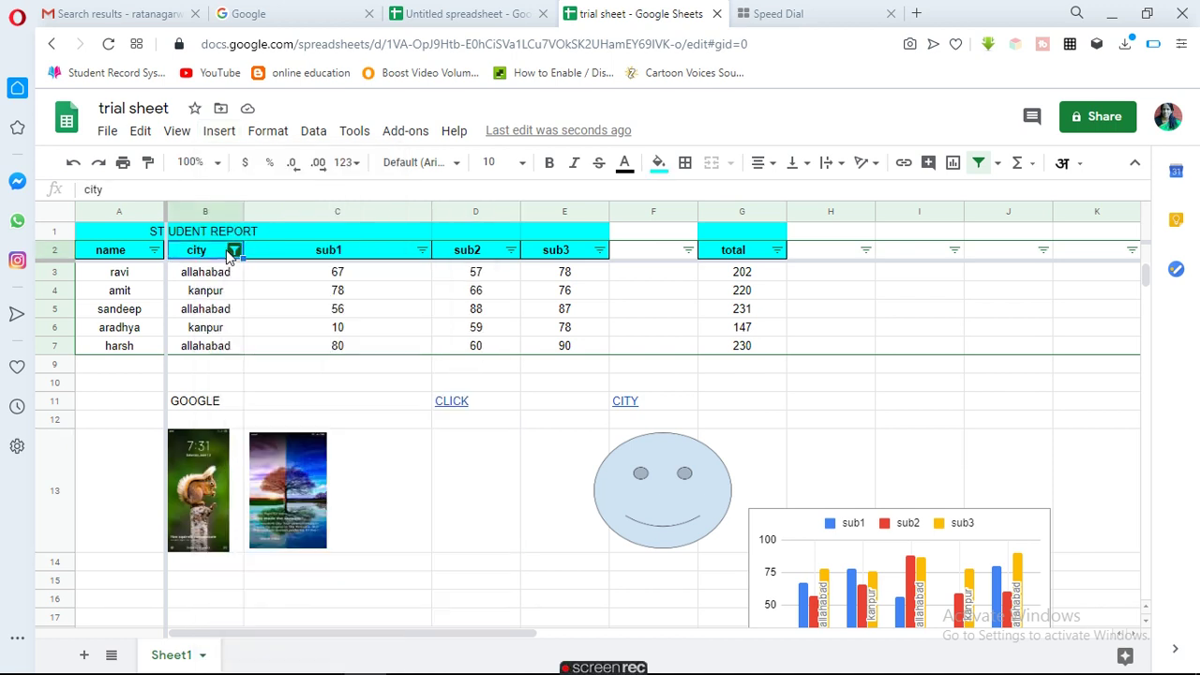
{"action": "right_click", "coordinate": [228, 258]}
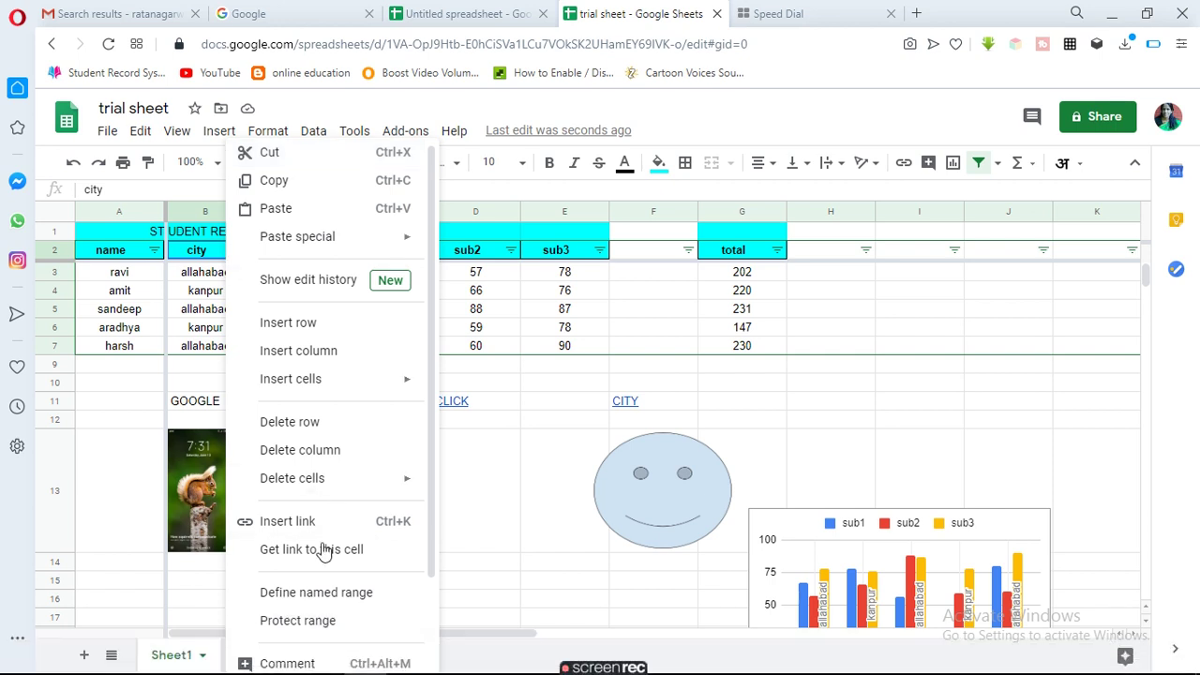
{"action": "left_click", "coordinate": [287, 663]}
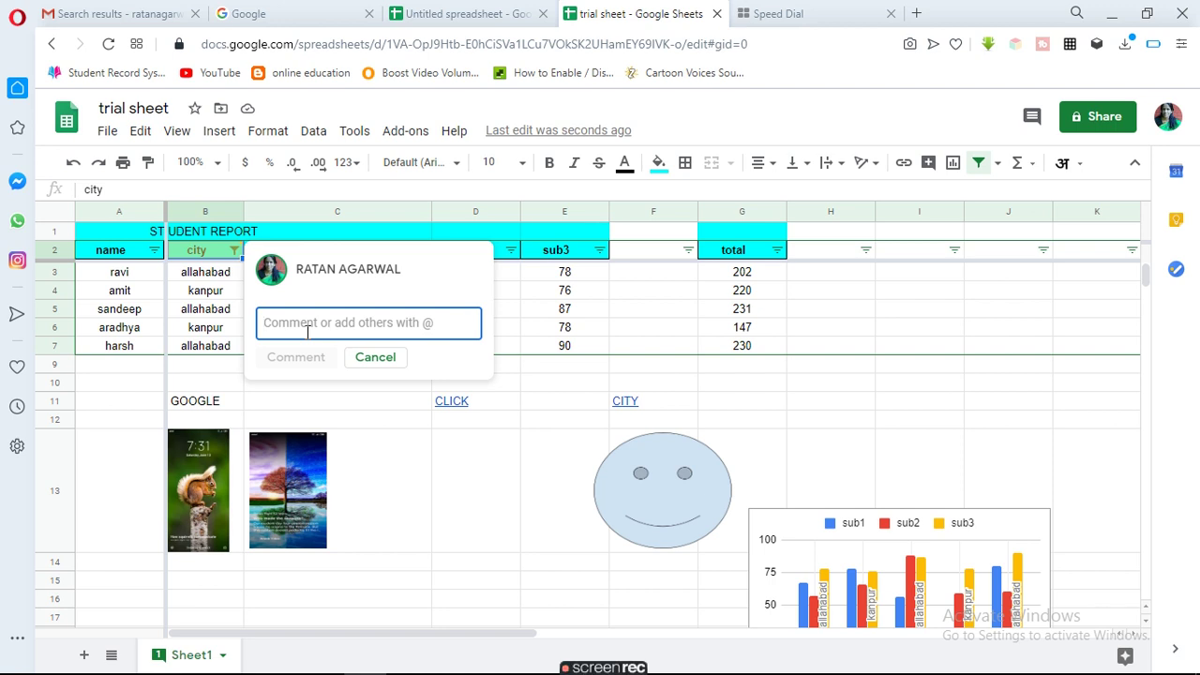
{"action": "type", "text": "FILTER "}
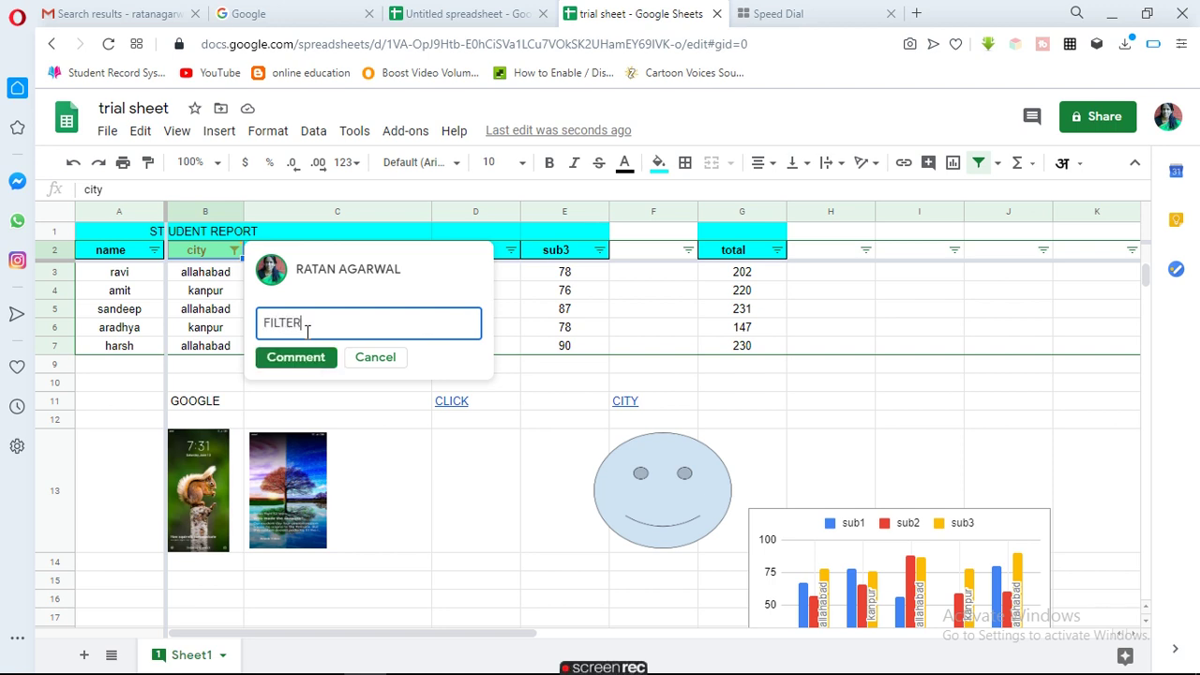
{"action": "type", "text": "ON COMMENT"}
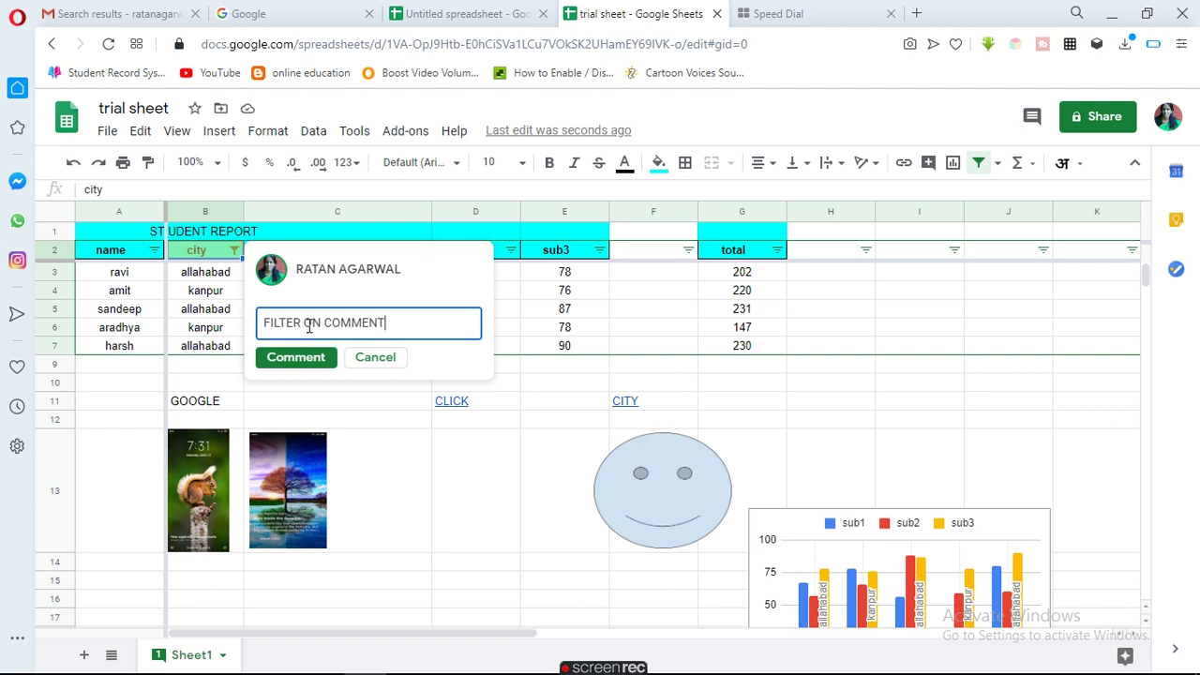
{"action": "left_click", "coordinate": [295, 357]}
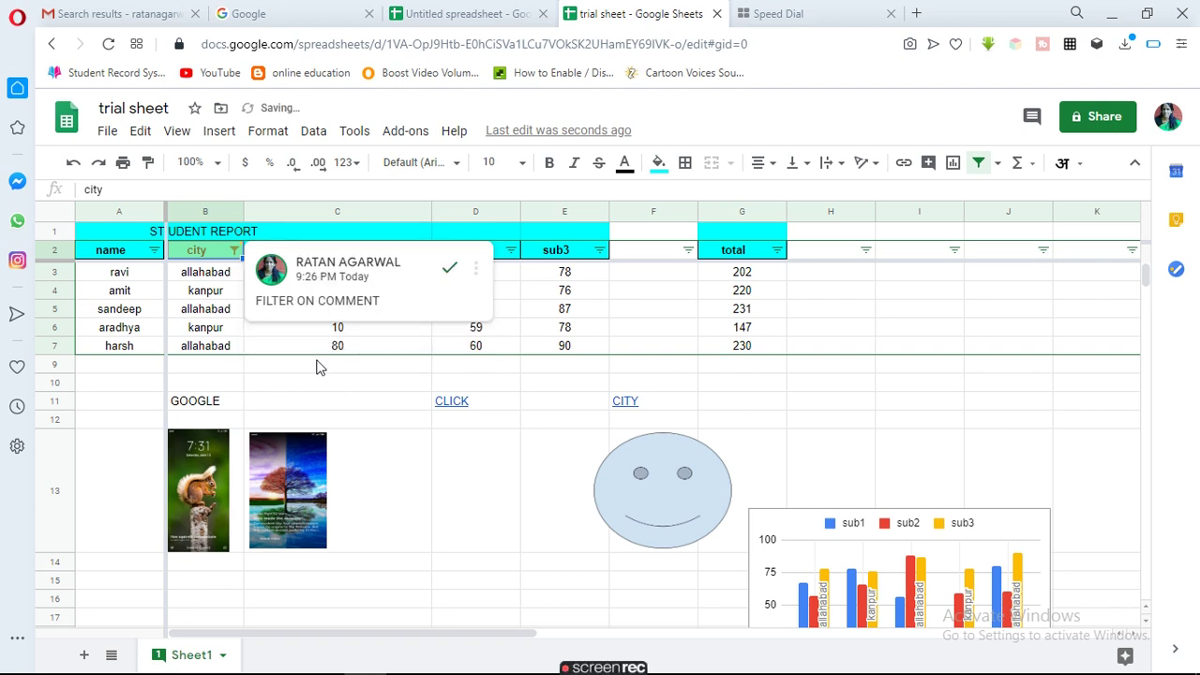
{"action": "left_click", "coordinate": [388, 385]}
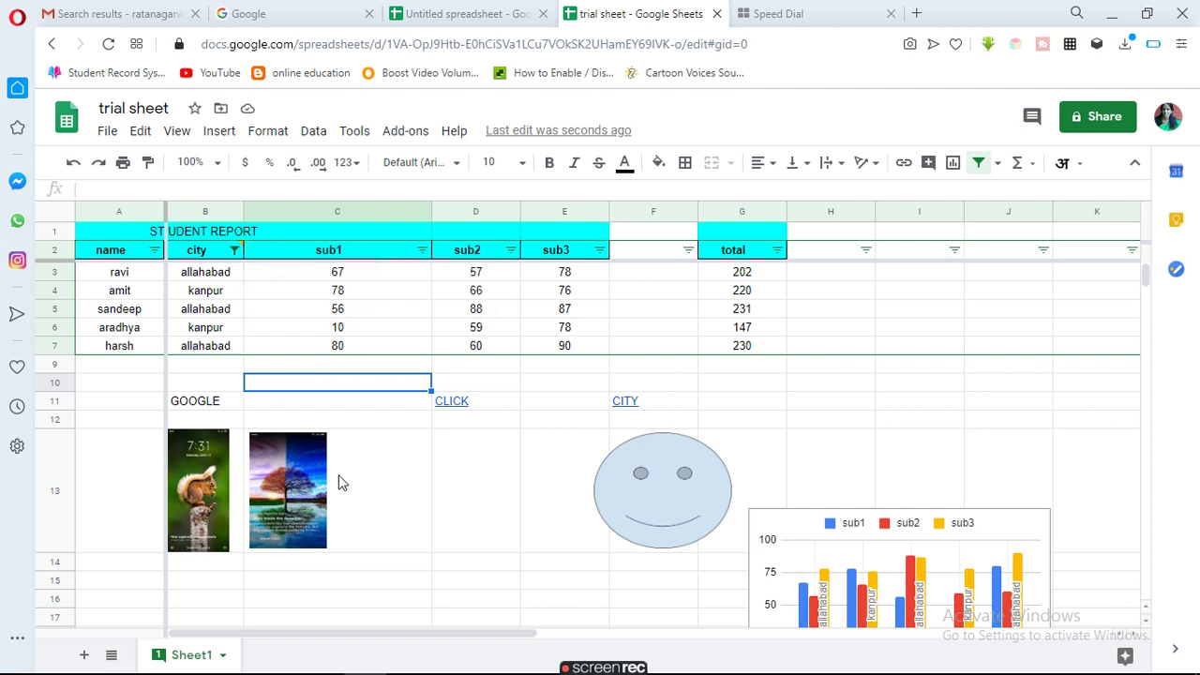
{"action": "mouse_move", "coordinate": [237, 254]}
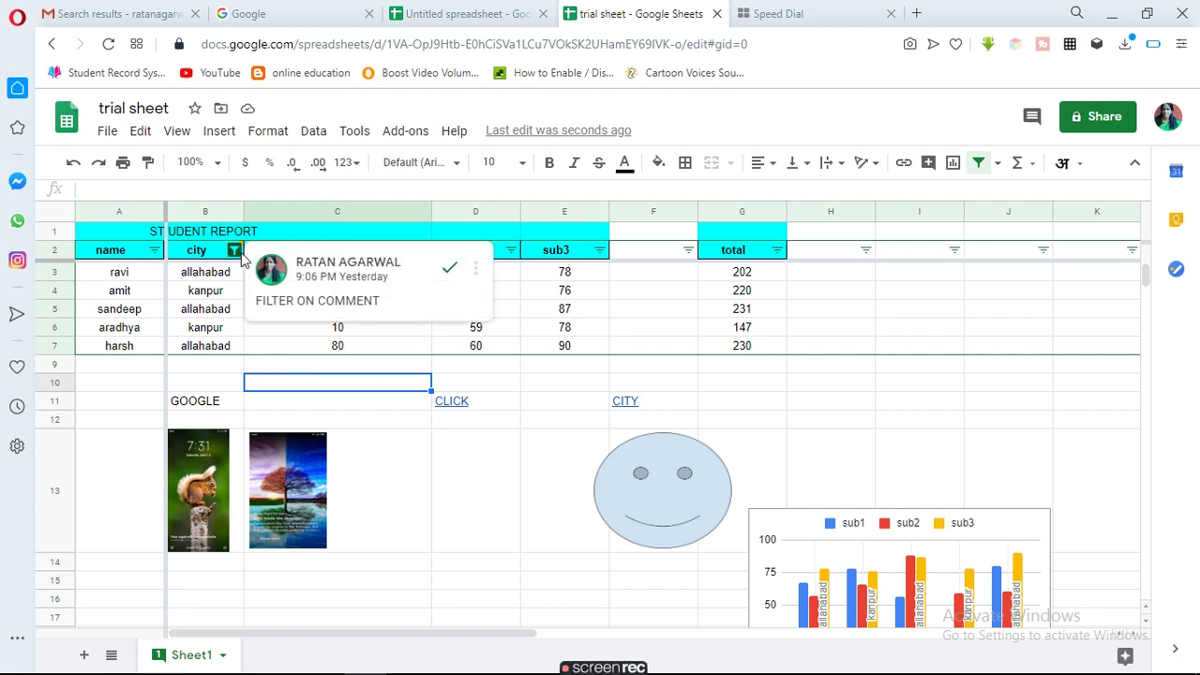
{"action": "left_click", "coordinate": [217, 132]}
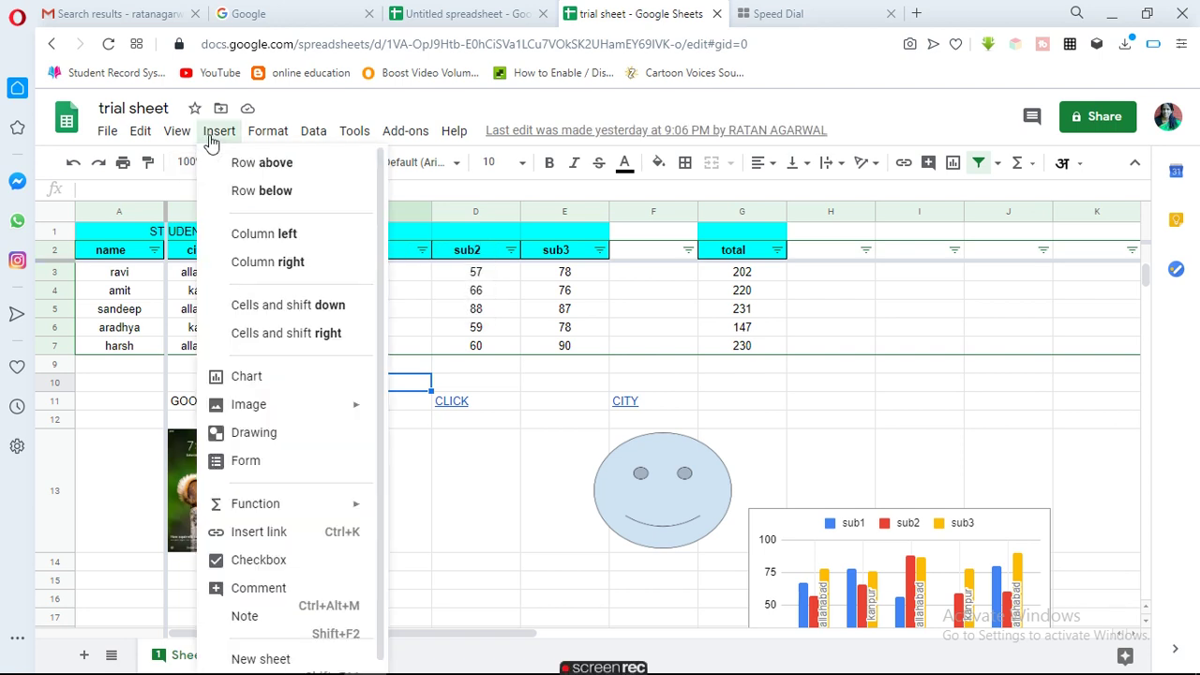
Step: Add a note reading 'YOU CAN LINK THE GOOGLE SITE' to cell C10, fixing the typos
{"action": "left_click", "coordinate": [264, 623]}
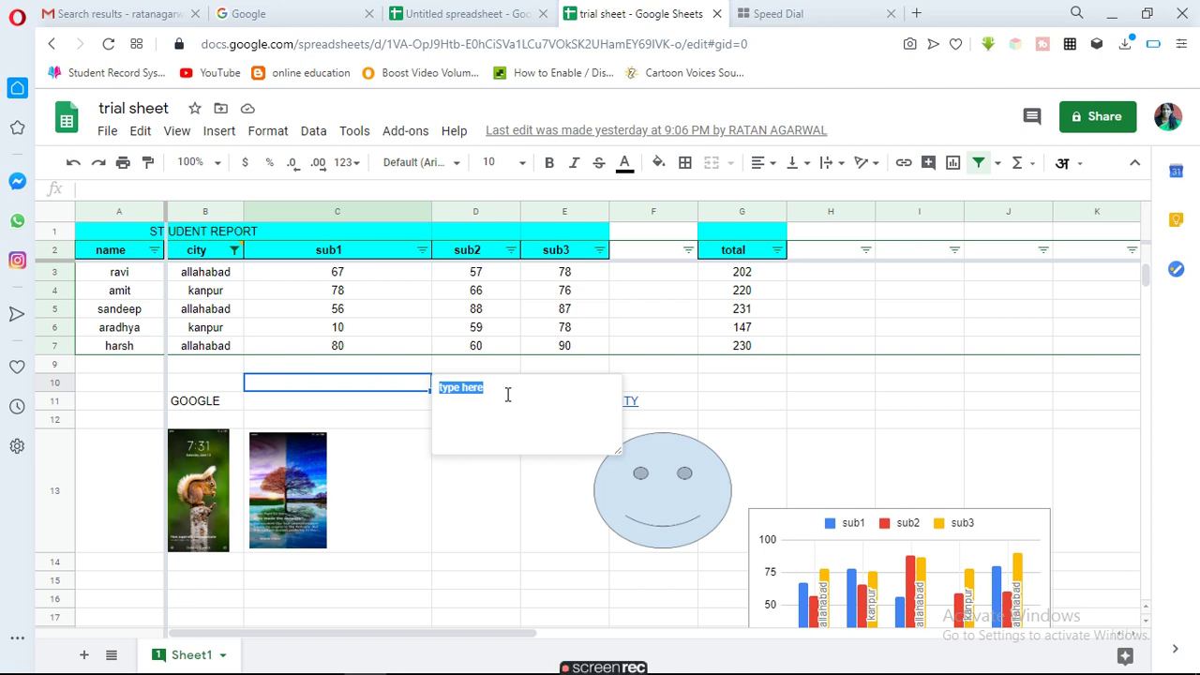
{"action": "type", "text": "L"}
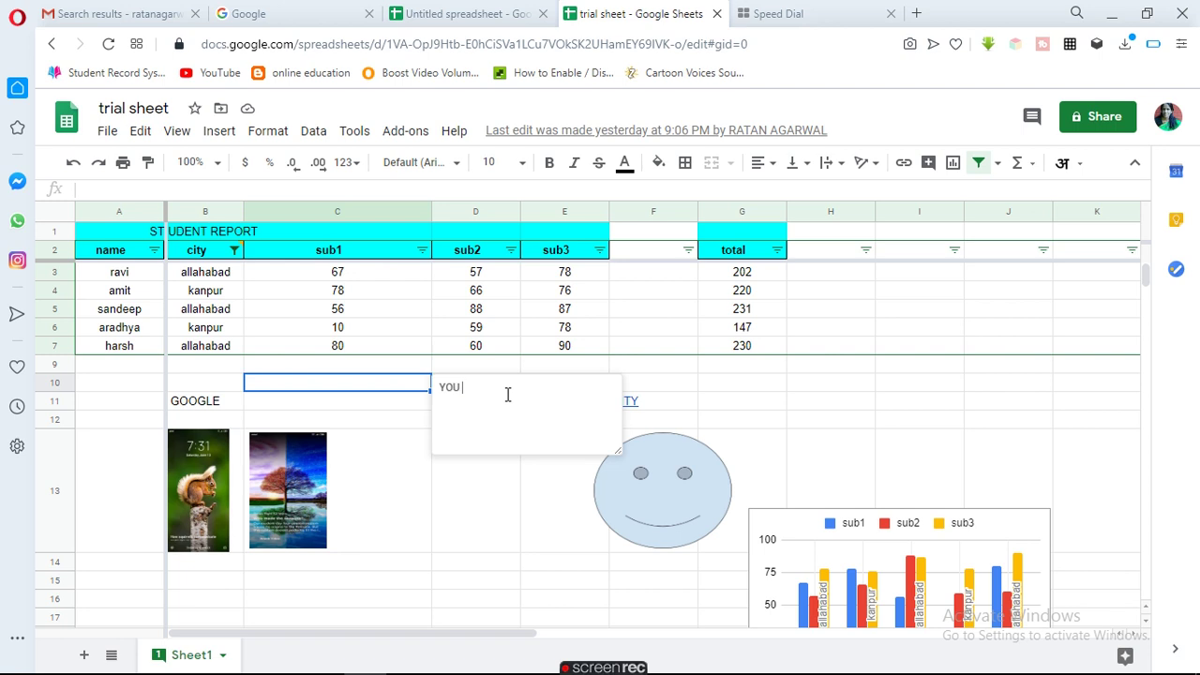
{"action": "key", "text": "BackSpace"}
{"action": "key", "text": "BackSpace"}
{"action": "type", "text": "LINK"}
{"action": "type", "text": " O"}
{"action": "key", "text": "BackSpace"}
{"action": "key", "text": "BackSpace"}
{"action": "type", "text": "E GOOGL"}
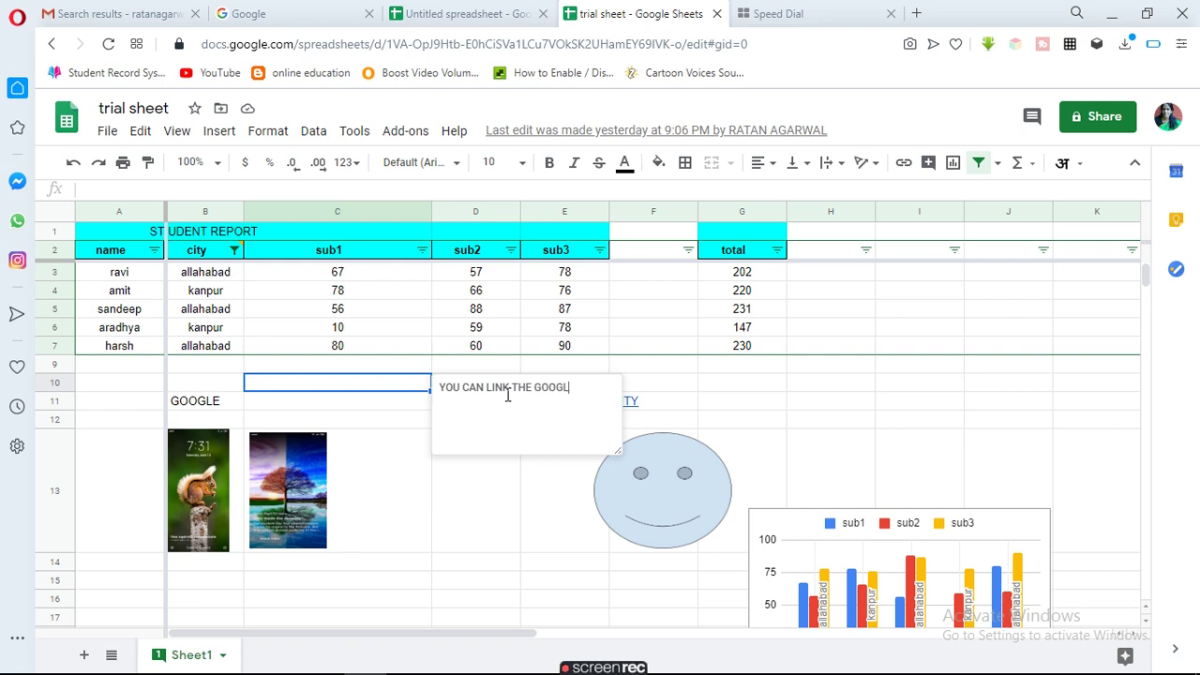
{"action": "type", "text": "E SIITE"}
{"action": "left_click", "coordinate": [498, 504]}
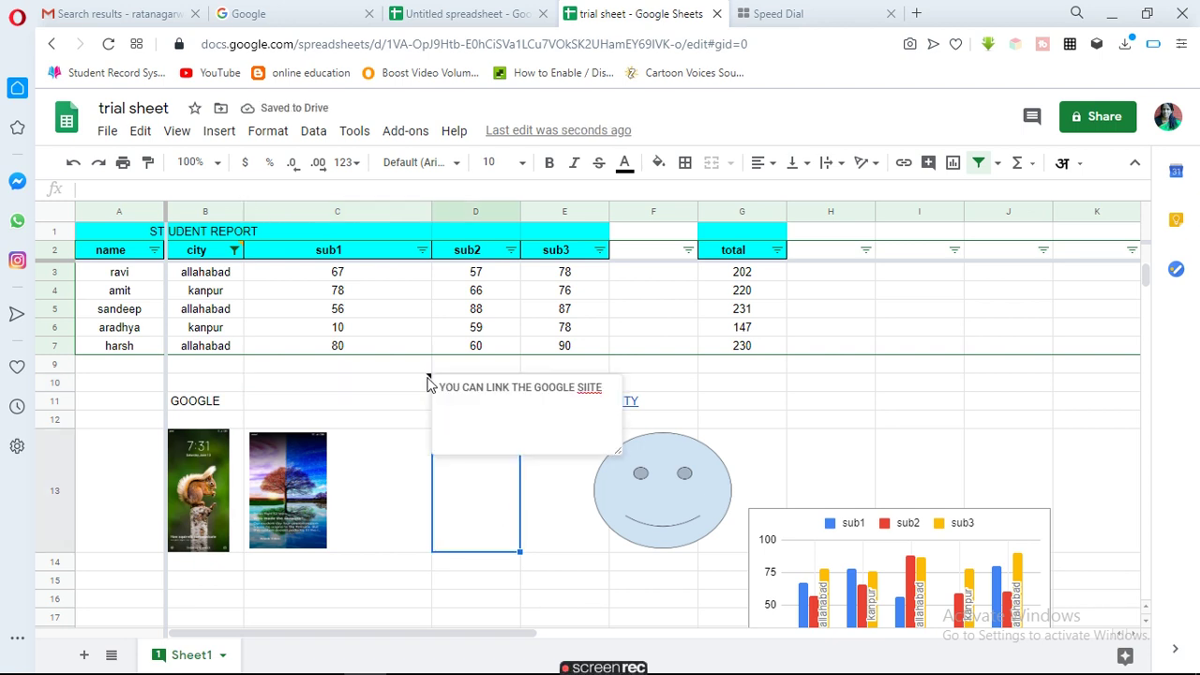
{"action": "left_click", "coordinate": [588, 387]}
{"action": "key", "text": "BackSpace"}
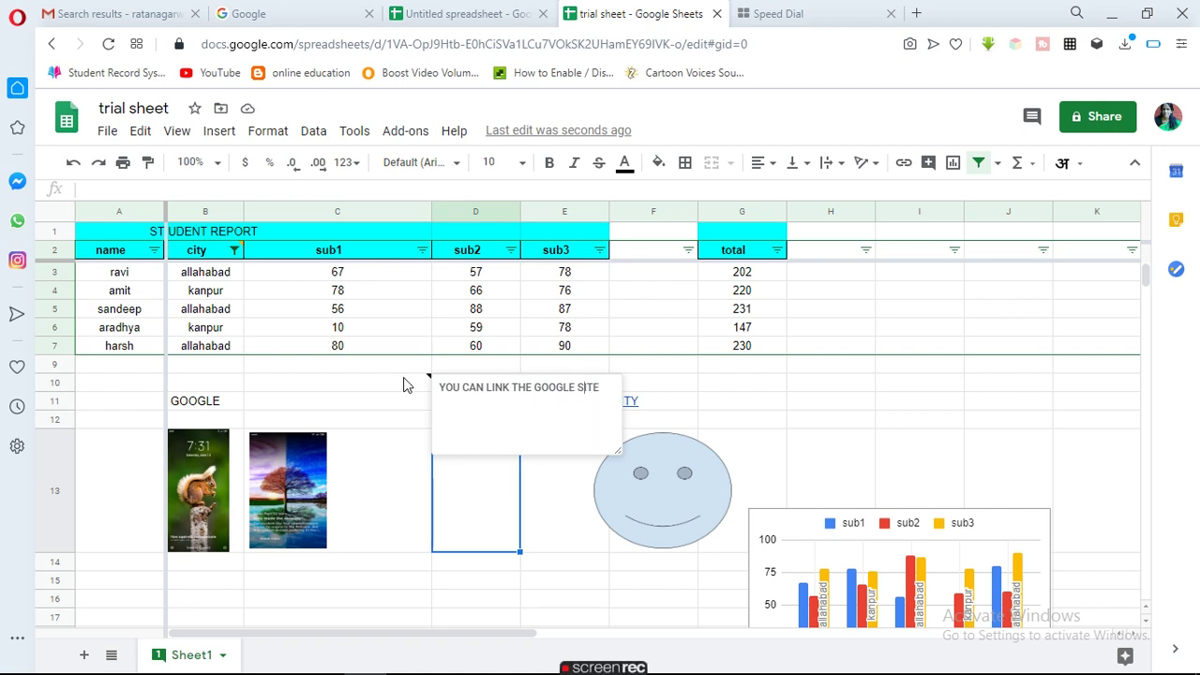
Step: Enter the text NOTE into cell C10
{"action": "left_click", "coordinate": [404, 382]}
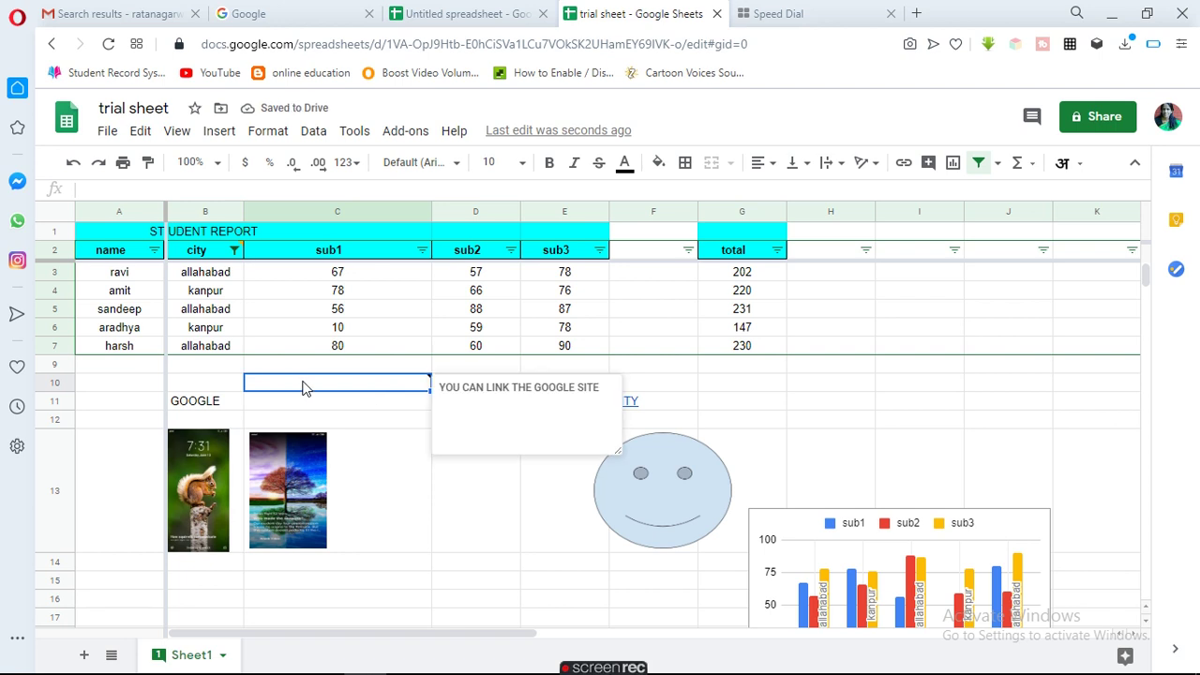
{"action": "type", "text": "NOTE"}
{"action": "key", "text": "Return"}
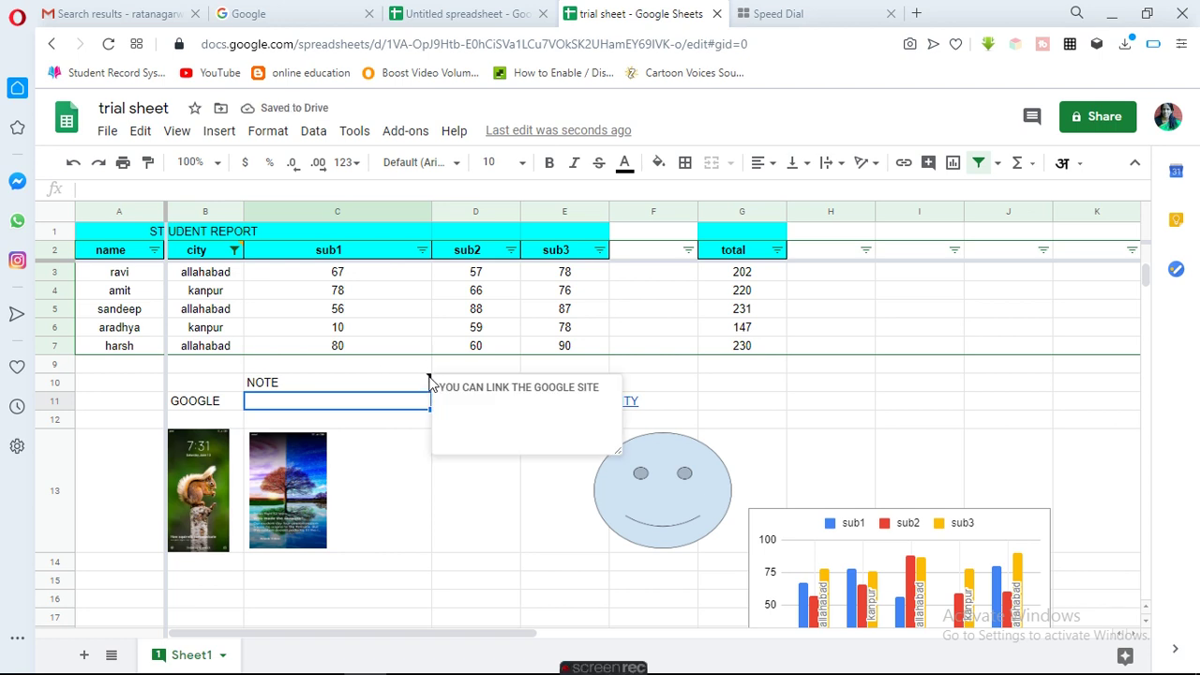
{"action": "left_click", "coordinate": [216, 131]}
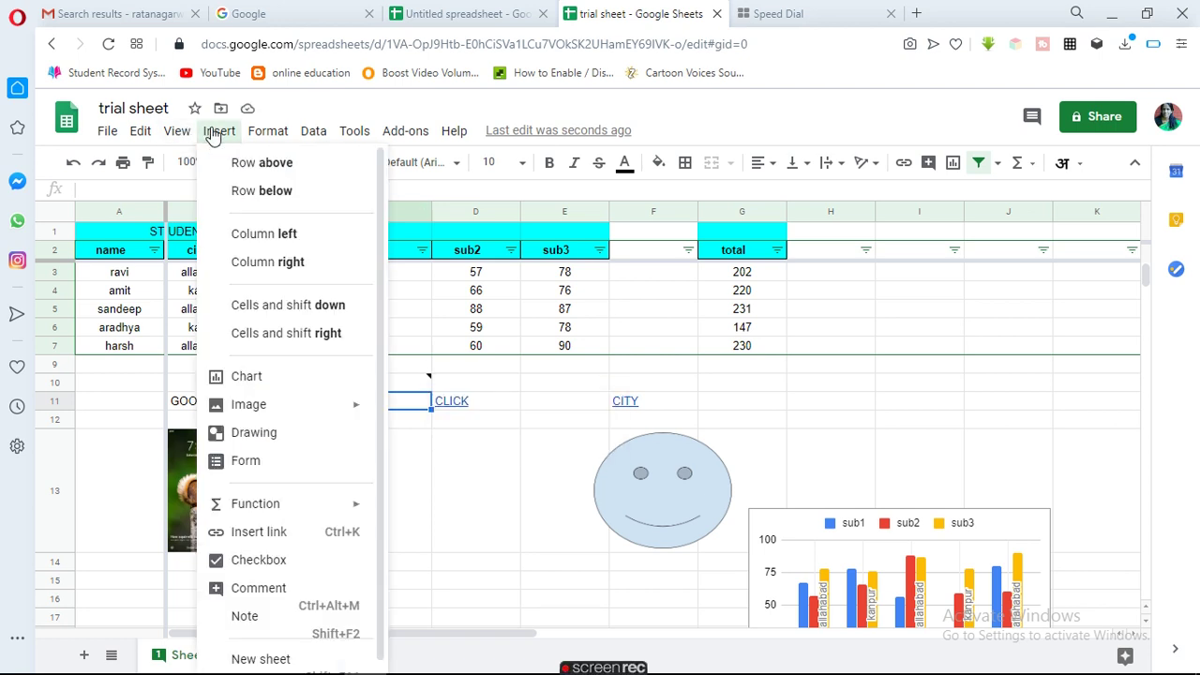
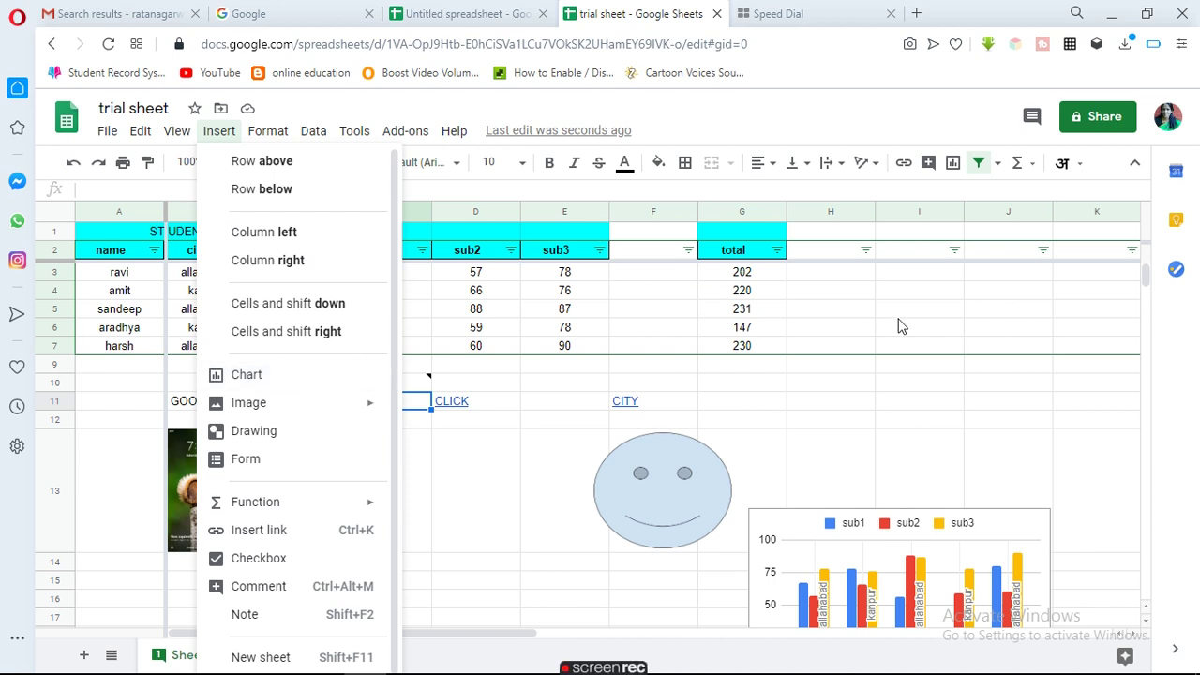
Step: Turn off the report table's filter so the hidden row 8 totals reappear
{"action": "left_click", "coordinate": [859, 335]}
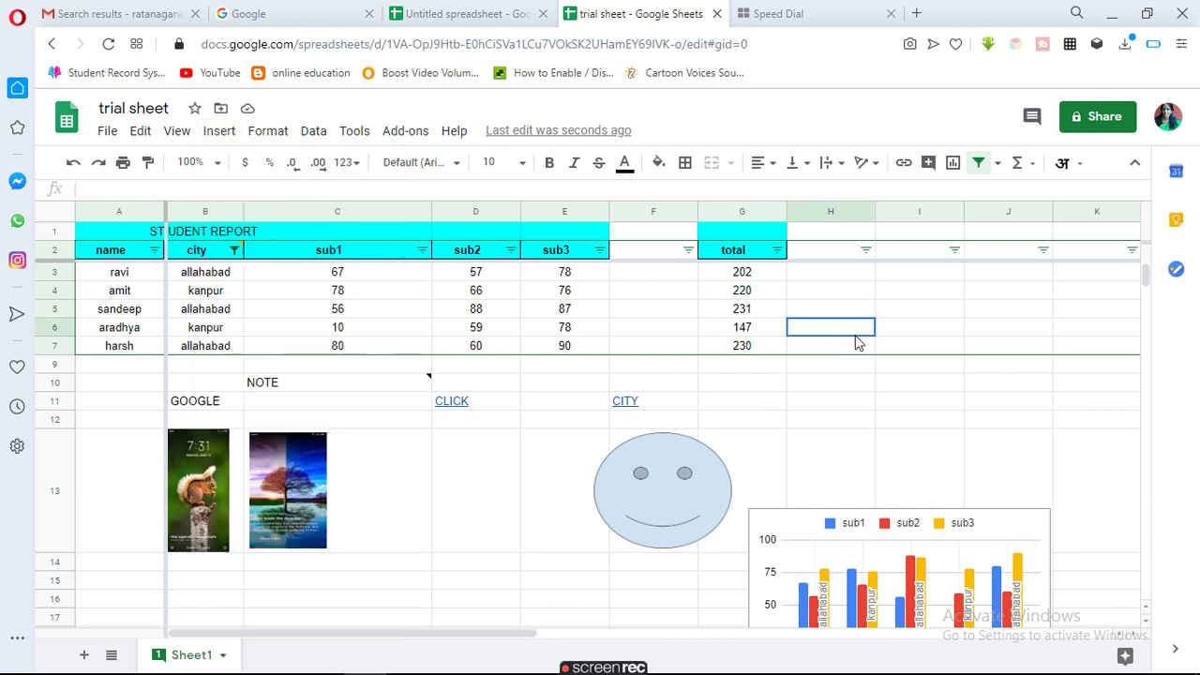
{"action": "left_click", "coordinate": [979, 164]}
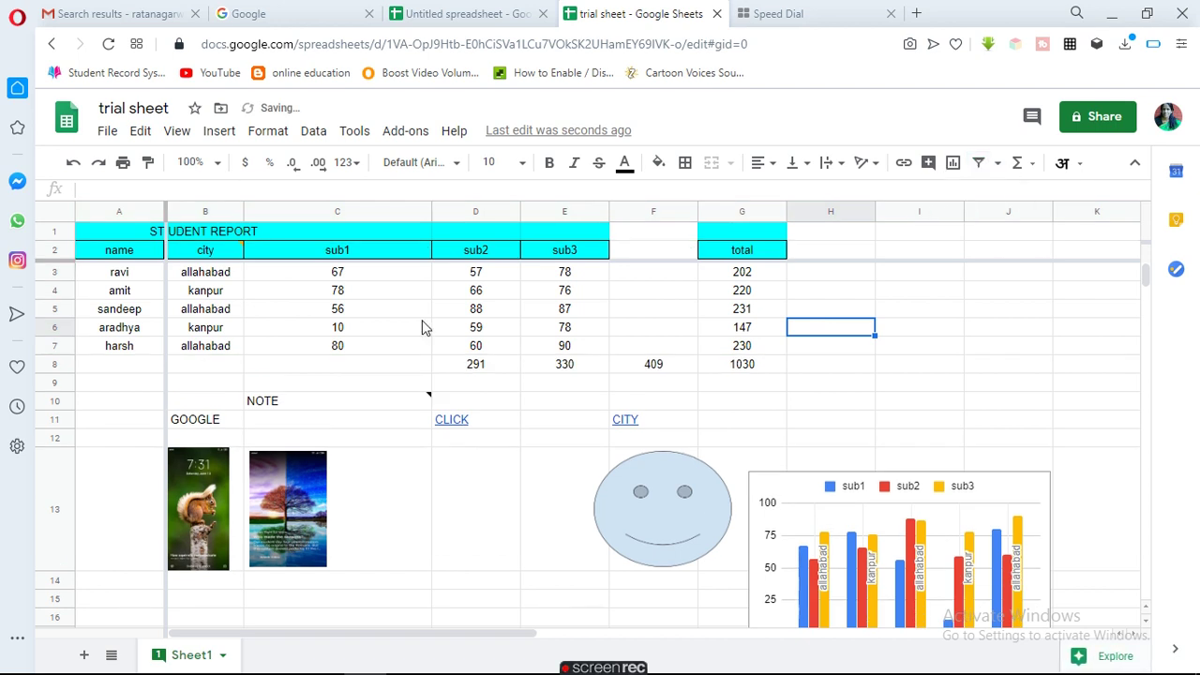
{"action": "left_click", "coordinate": [269, 132]}
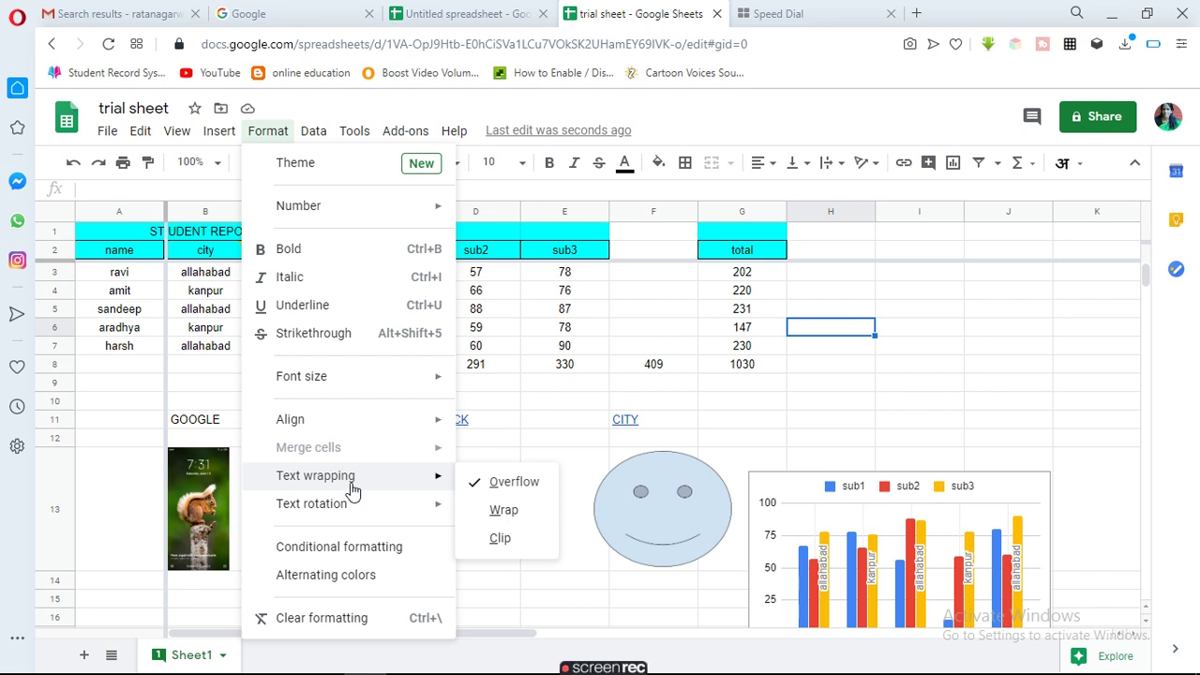
{"action": "mouse_move", "coordinate": [311, 503]}
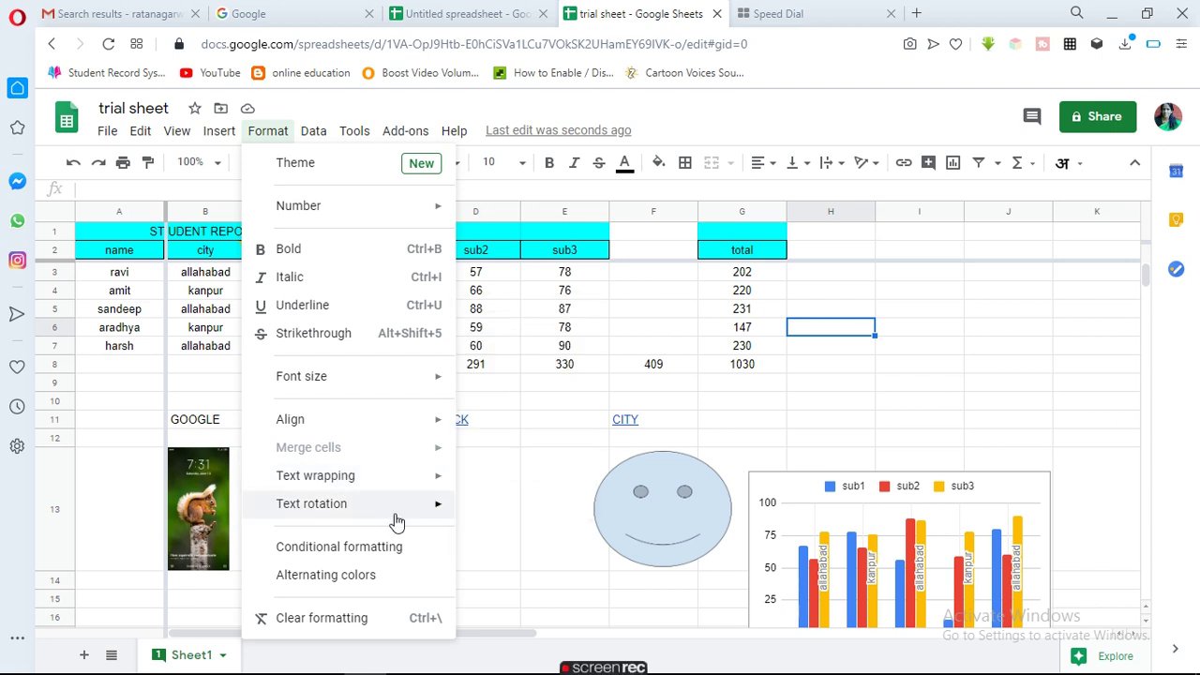
Step: Rotate the GOOGLE text in cell B11 to a 30° angle
{"action": "left_click", "coordinate": [683, 316]}
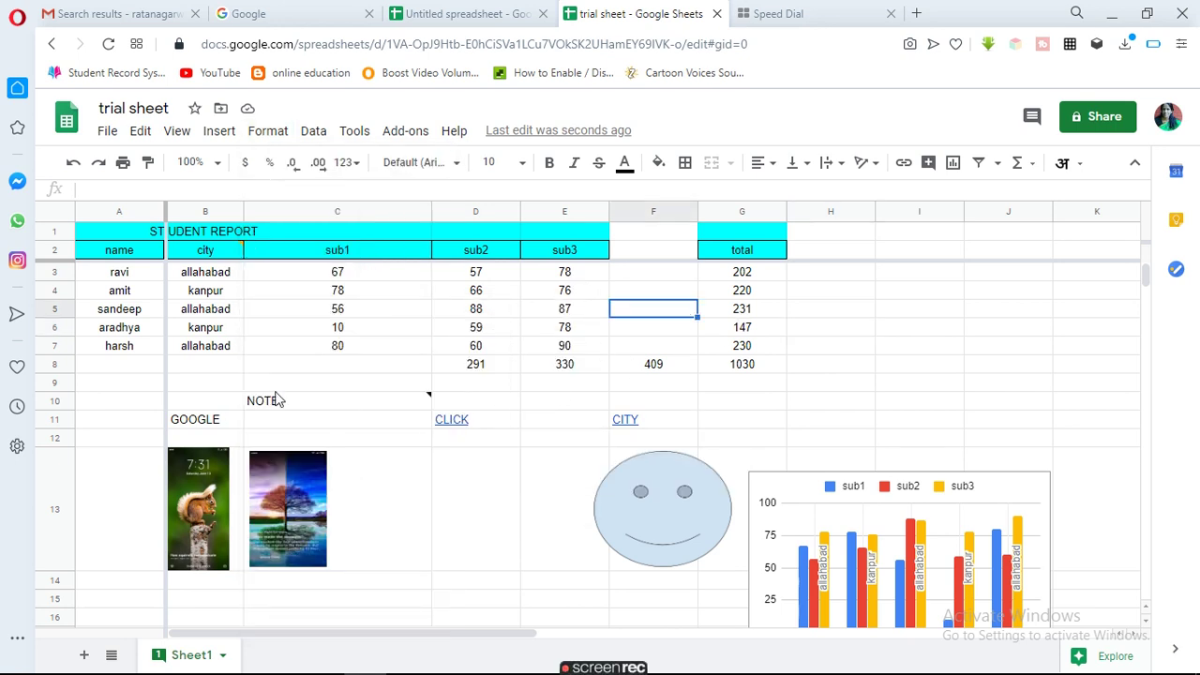
{"action": "left_click", "coordinate": [202, 427]}
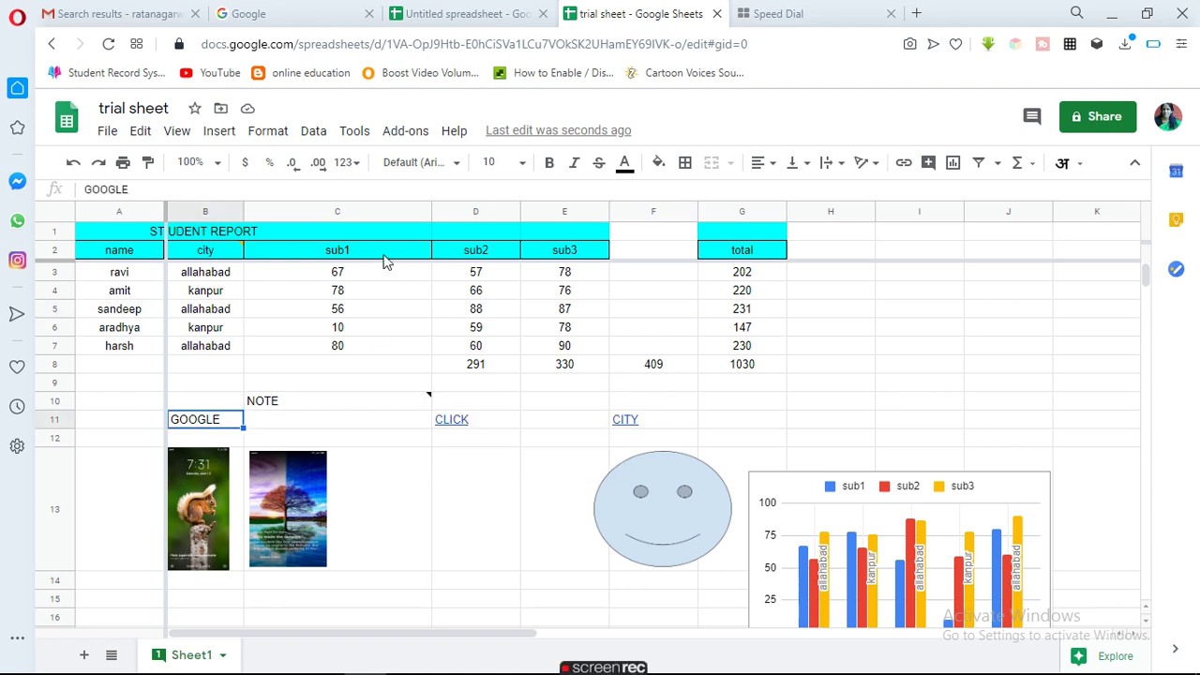
{"action": "left_click", "coordinate": [270, 131]}
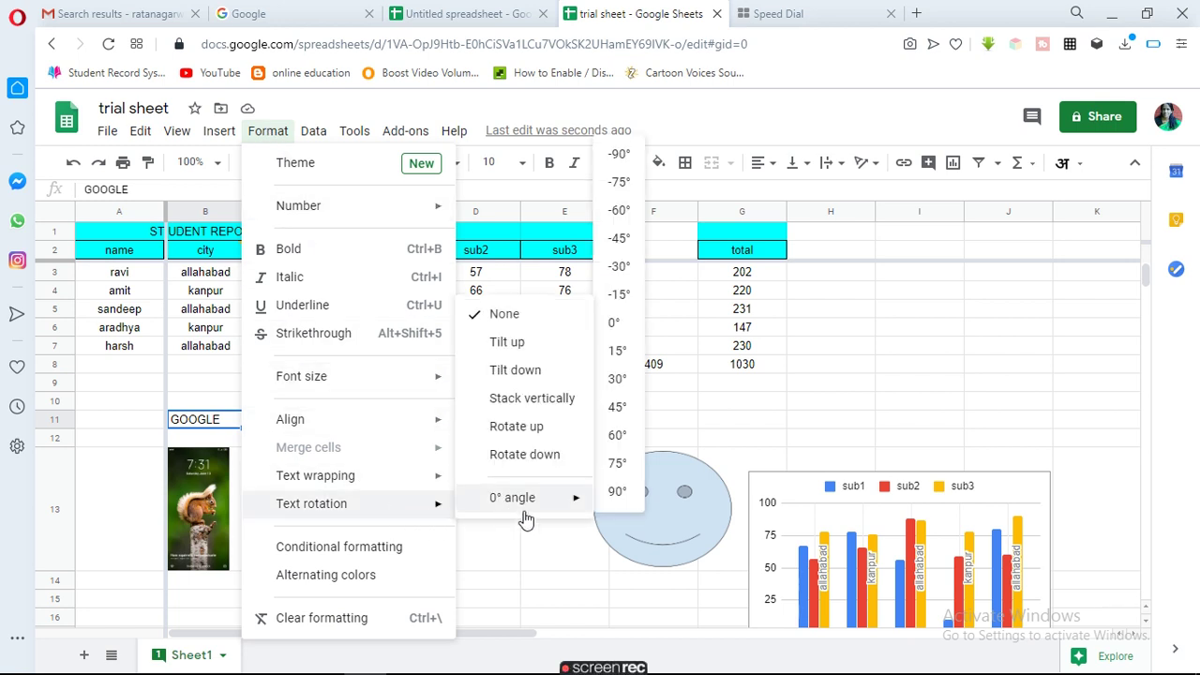
{"action": "left_click", "coordinate": [619, 380]}
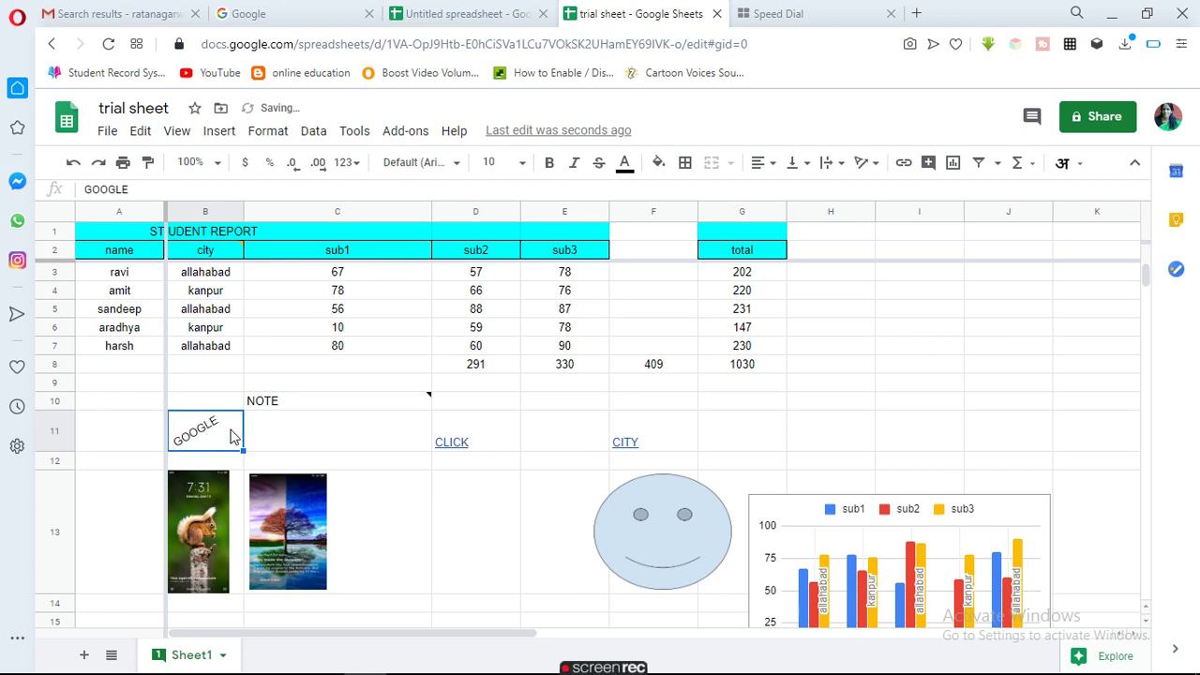
{"action": "left_click", "coordinate": [267, 134]}
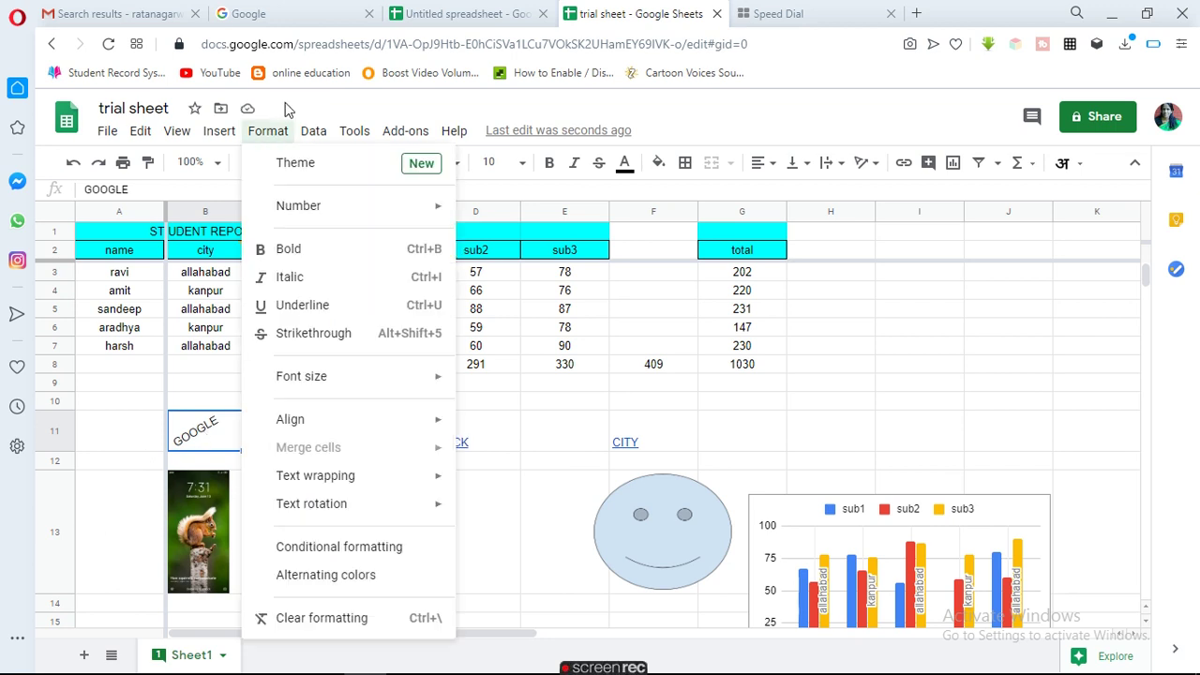
{"action": "mouse_move", "coordinate": [313, 130]}
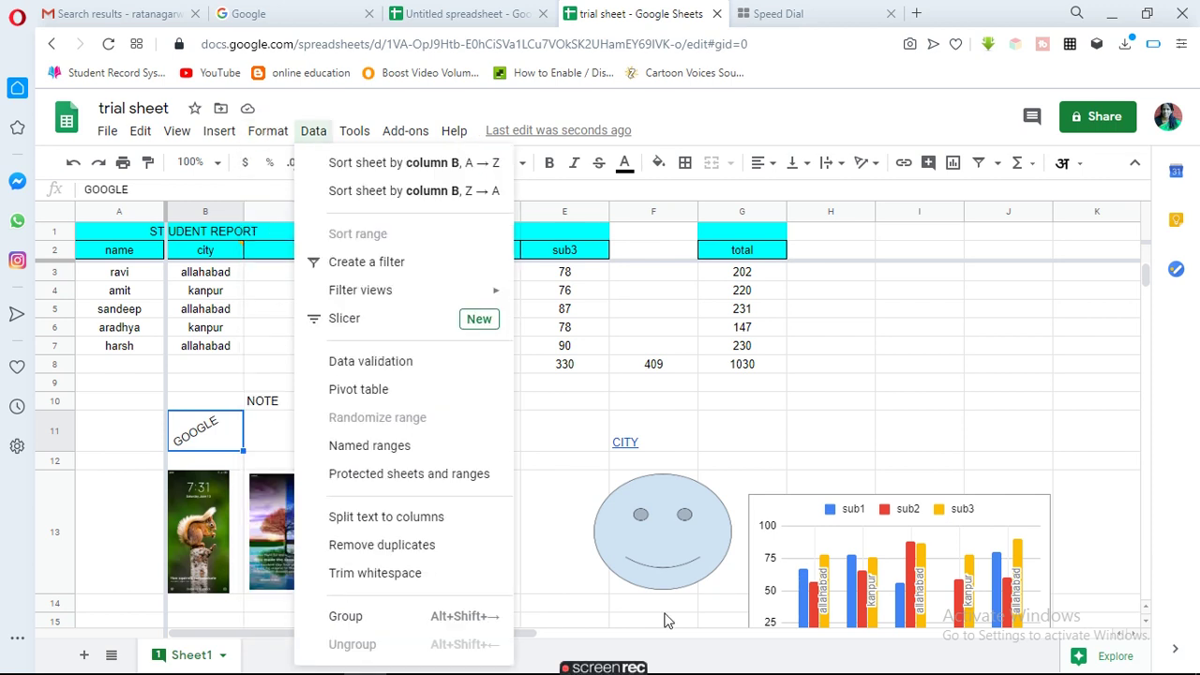
{"action": "left_click", "coordinate": [921, 460]}
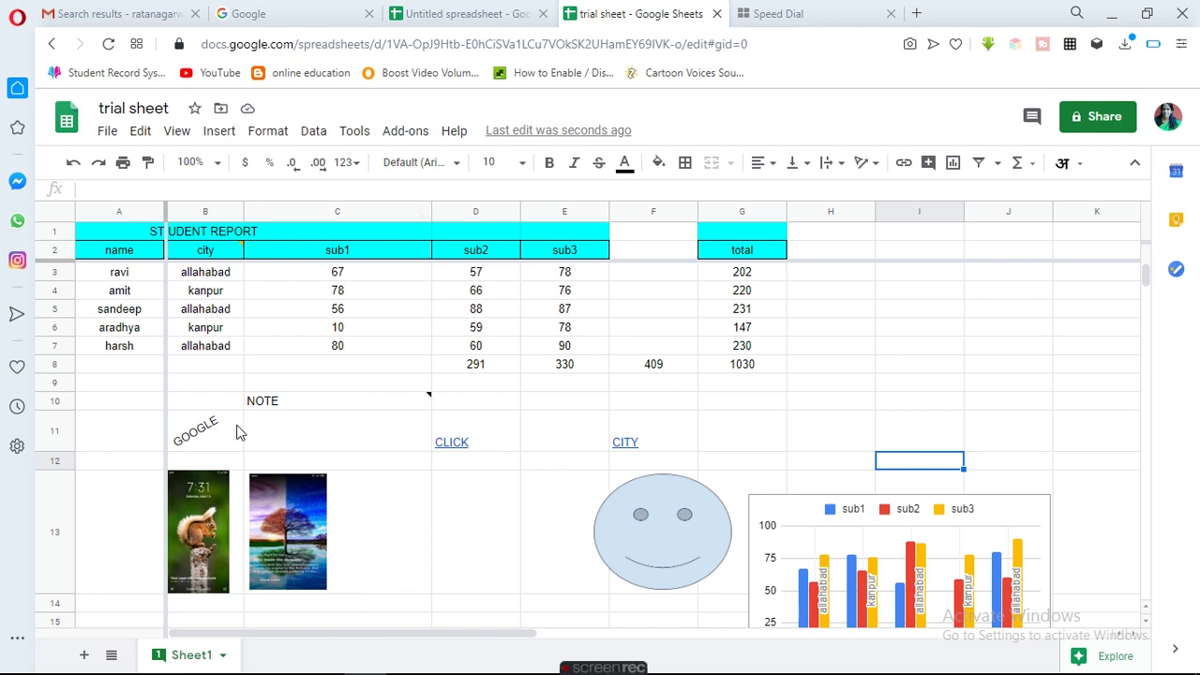
Step: Move the trial sheet into the Ratan folder and dismiss the confirmation notice
{"action": "left_click", "coordinate": [221, 111]}
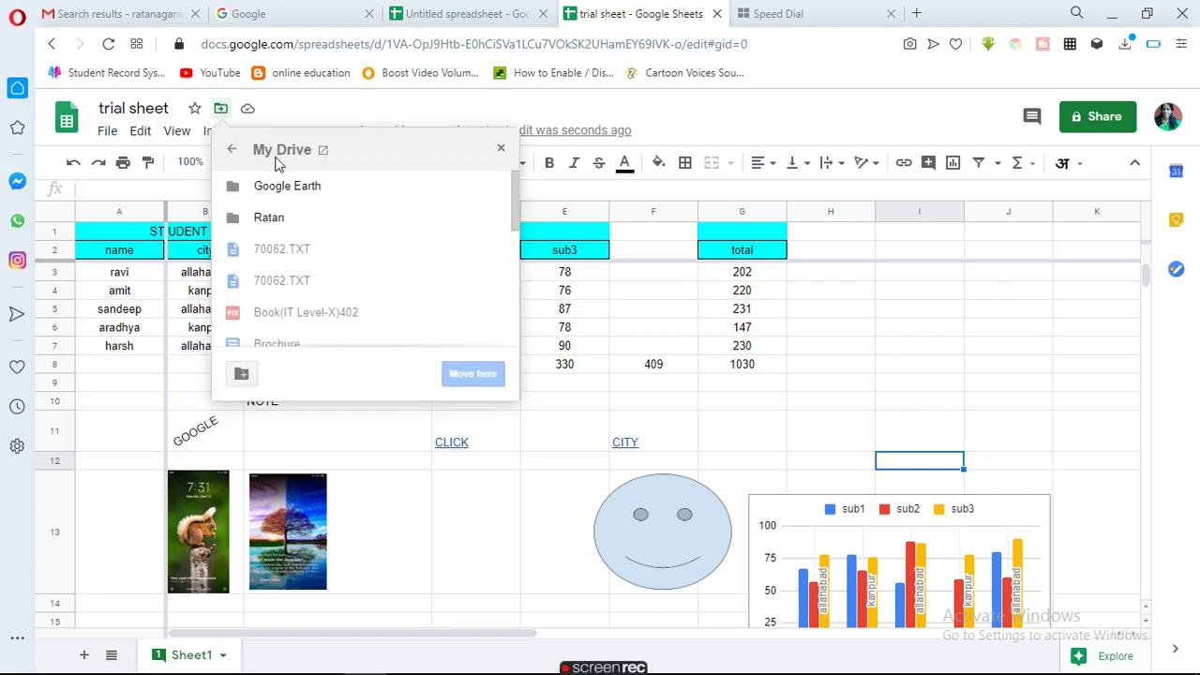
{"action": "left_click", "coordinate": [282, 222]}
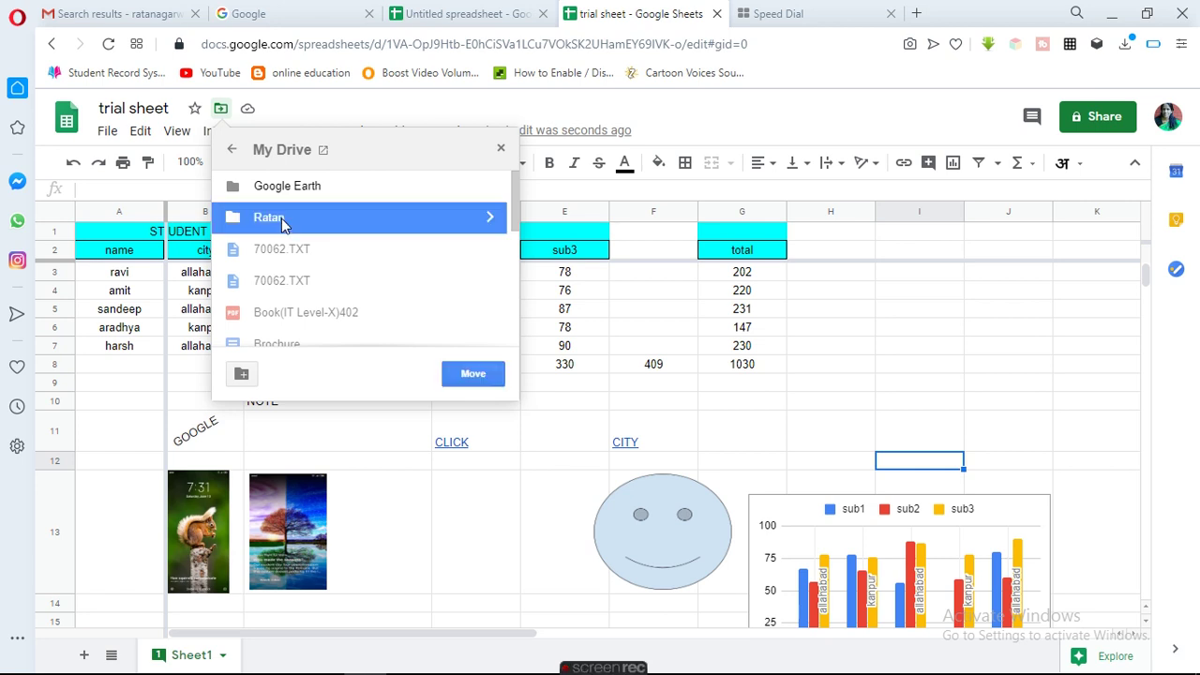
{"action": "left_click", "coordinate": [473, 375]}
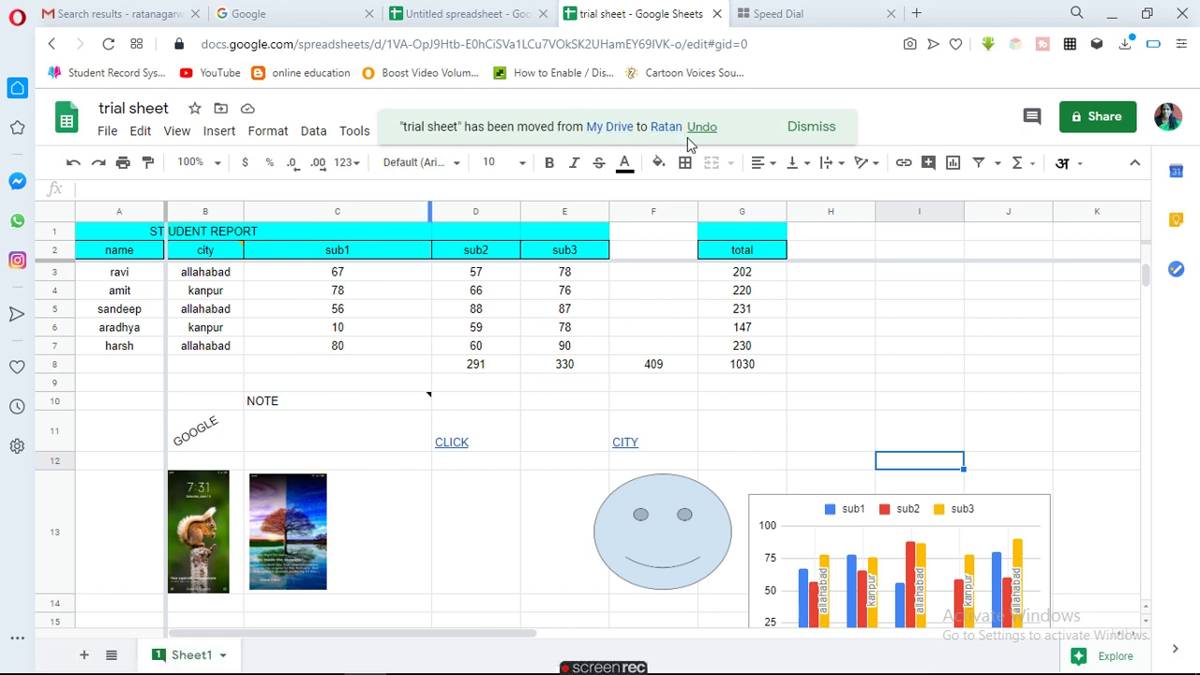
{"action": "left_click", "coordinate": [812, 127]}
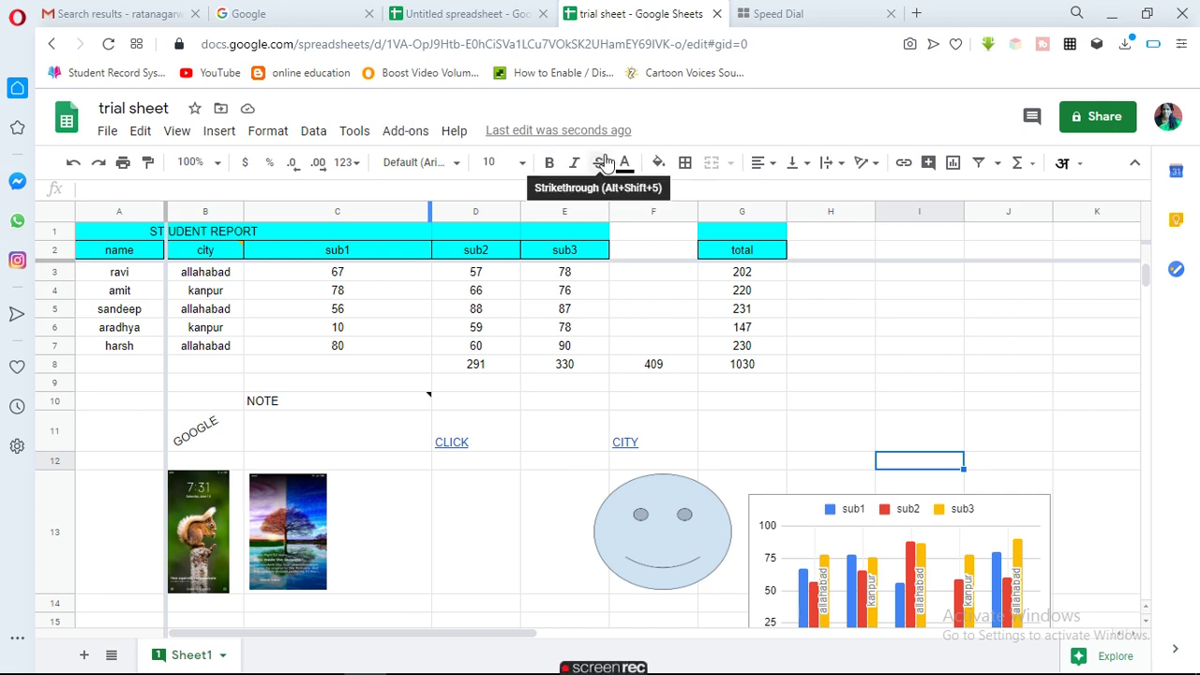
{"action": "left_click", "coordinate": [246, 111]}
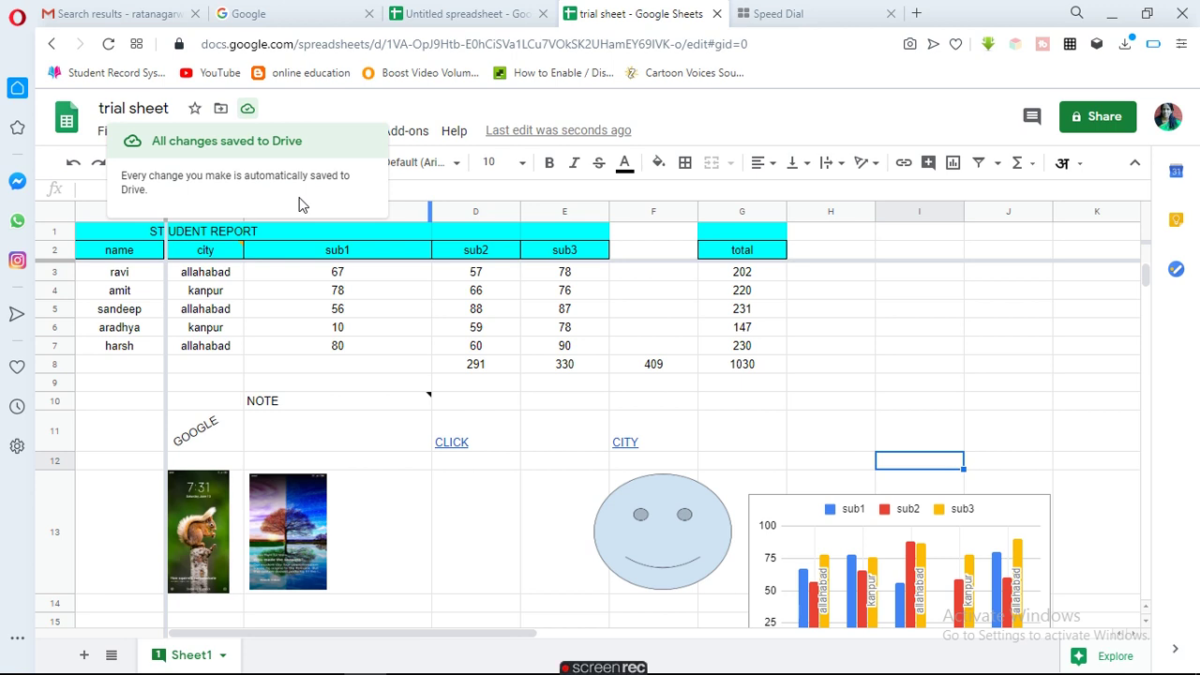
{"action": "left_click", "coordinate": [397, 430]}
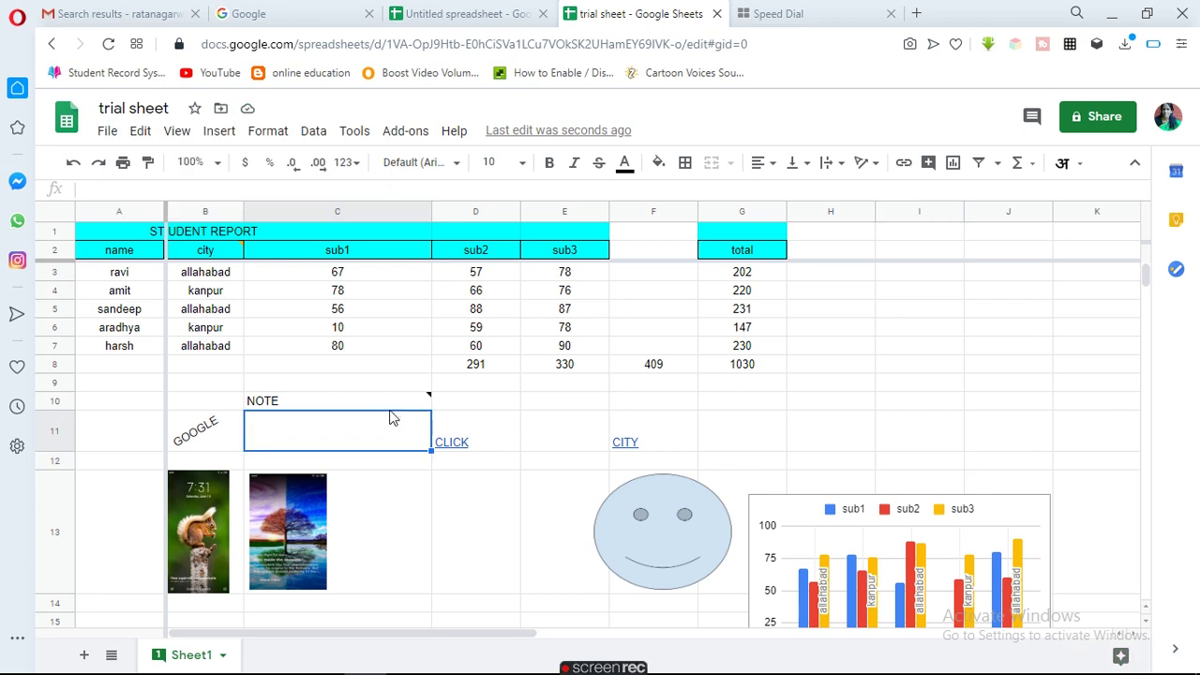
Step: Select header row 2 and open its Alternating colors settings
{"action": "left_click", "coordinate": [257, 136]}
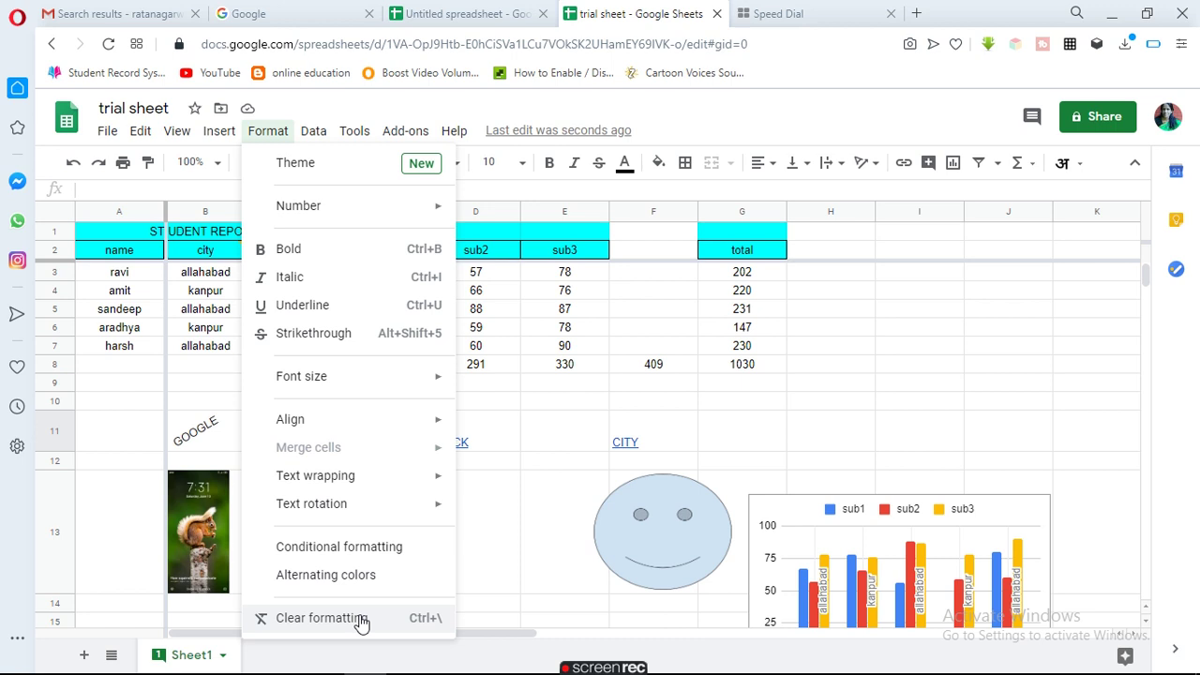
{"action": "left_click", "coordinate": [560, 251]}
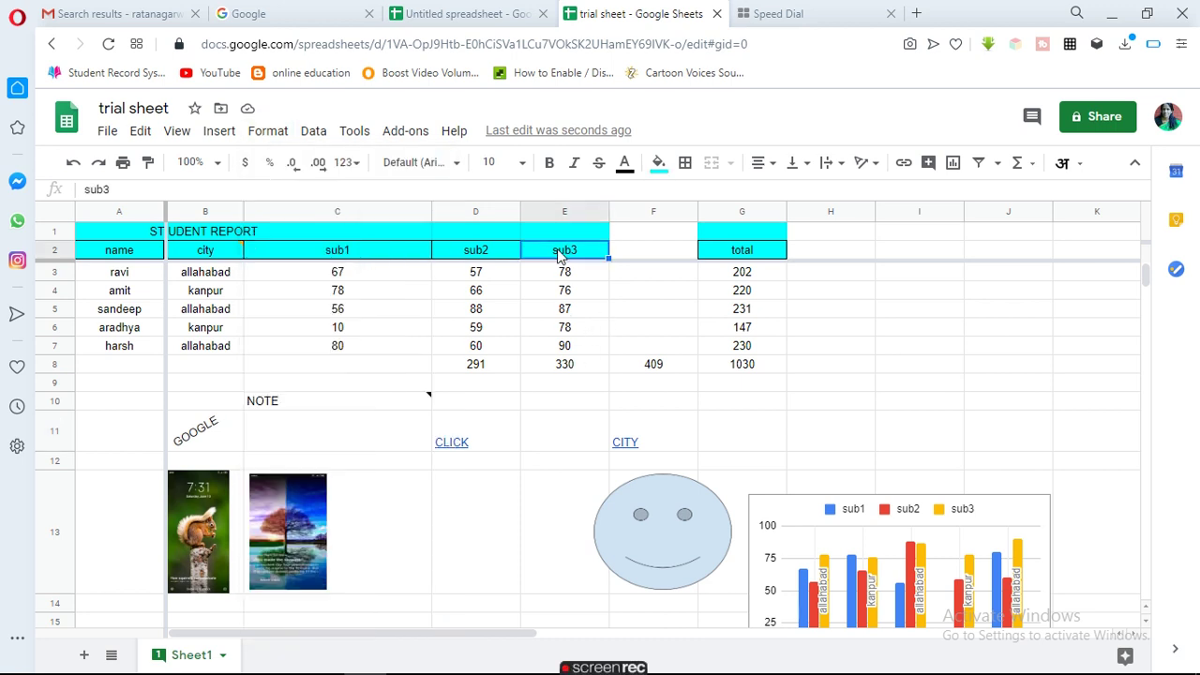
{"action": "left_click", "coordinate": [51, 250]}
{"action": "left_click", "coordinate": [282, 134]}
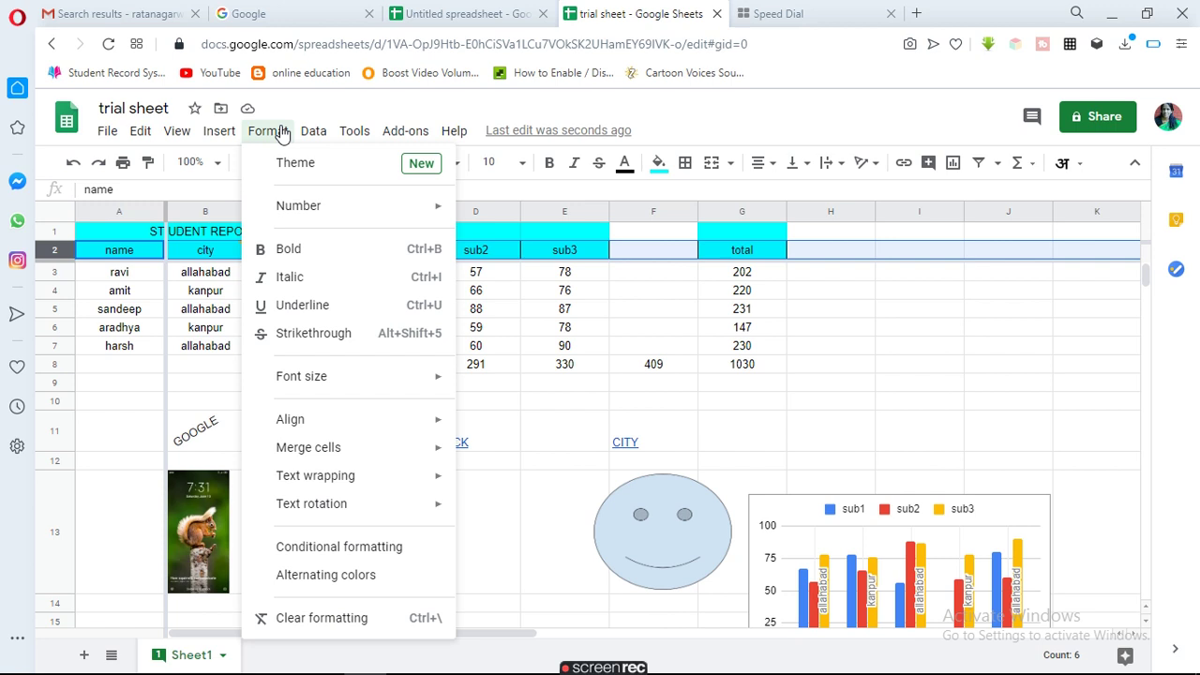
{"action": "left_click", "coordinate": [334, 575]}
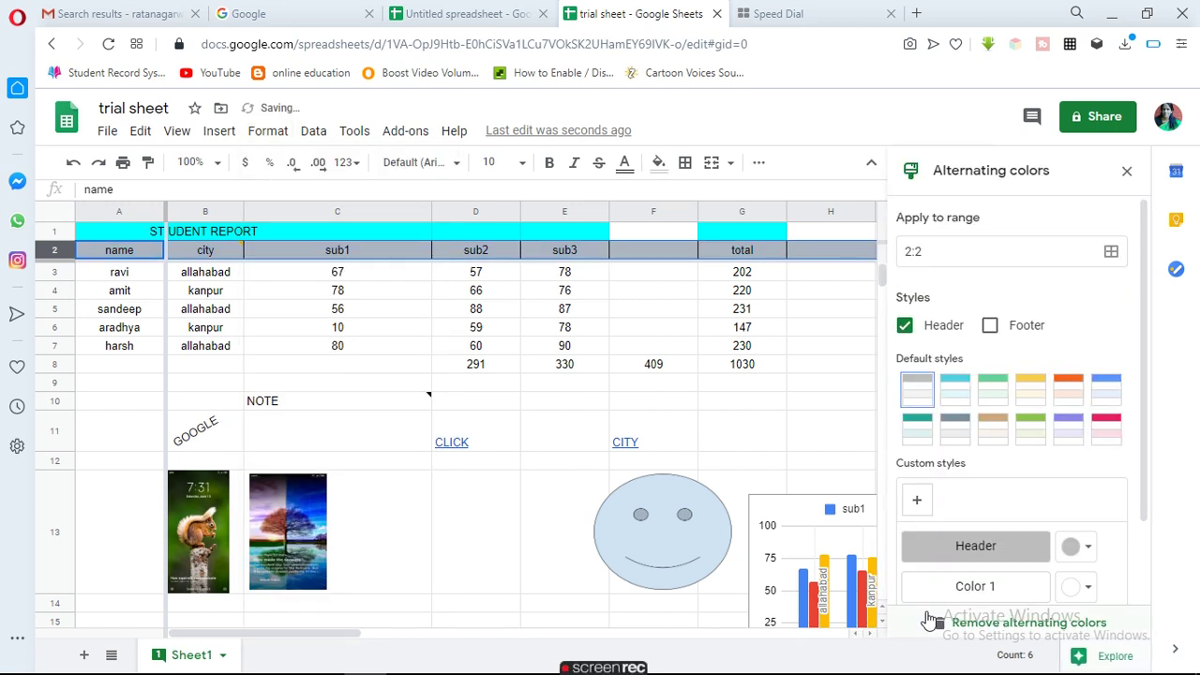
Step: Try the pink, green, then pink alternating-colour styles on the header row and preview the result
{"action": "left_click", "coordinate": [1102, 437]}
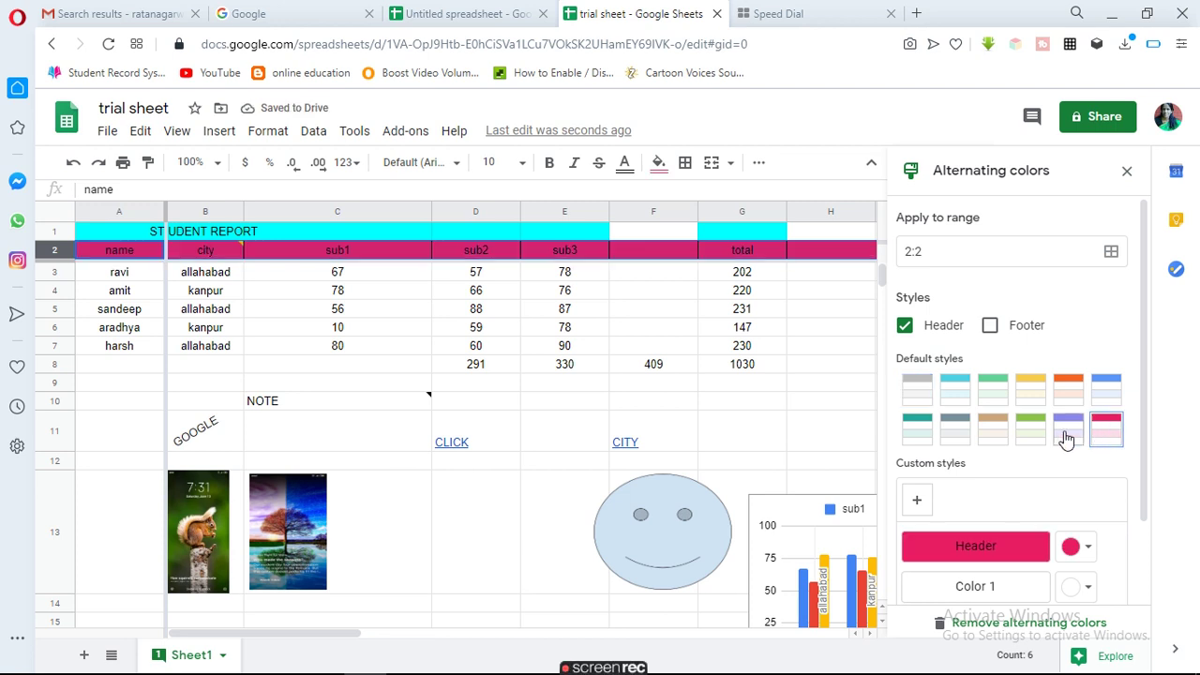
{"action": "left_click", "coordinate": [994, 385]}
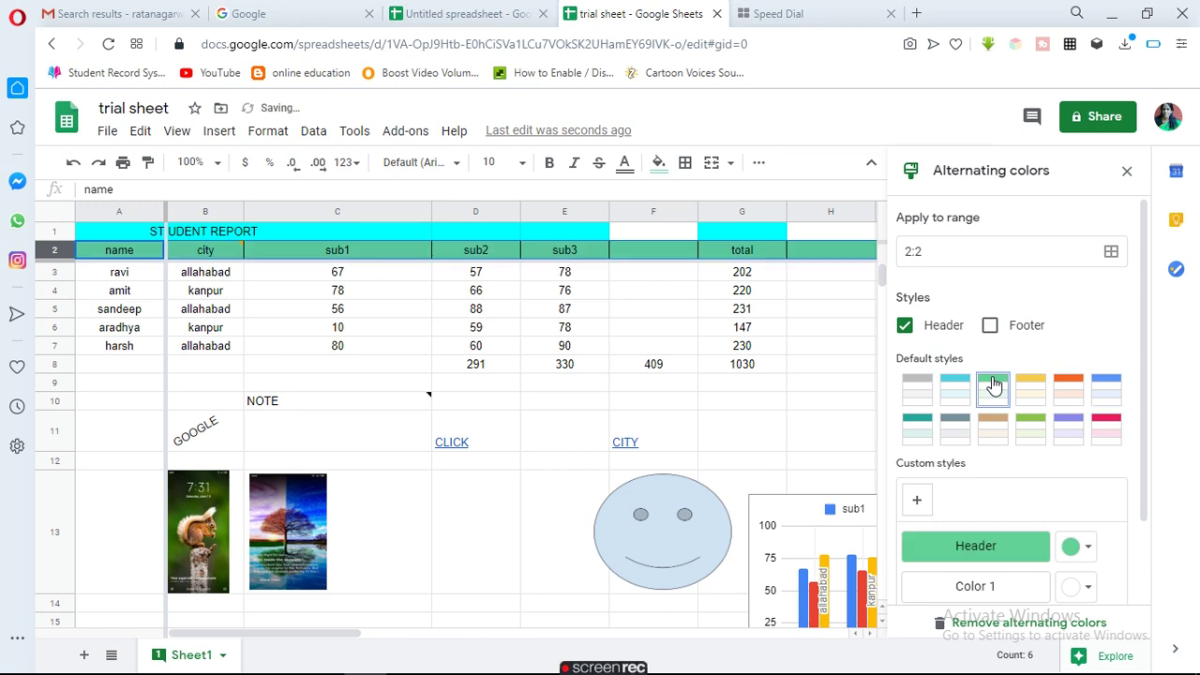
{"action": "left_click", "coordinate": [1100, 424]}
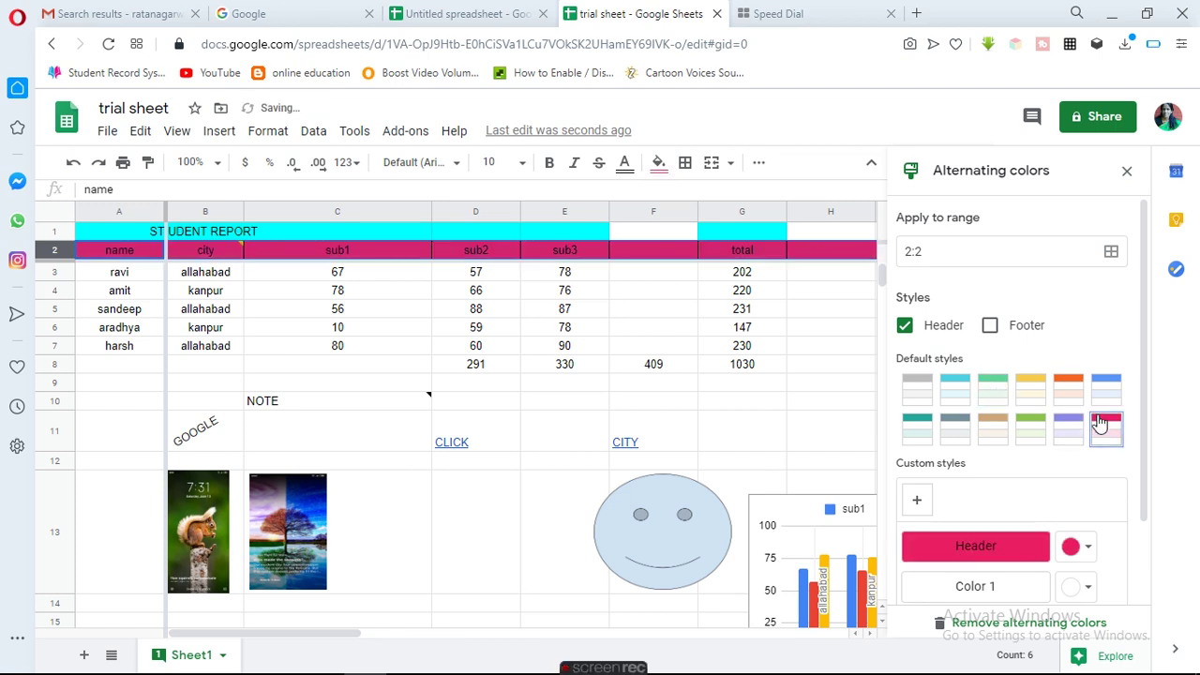
{"action": "left_click", "coordinate": [629, 378]}
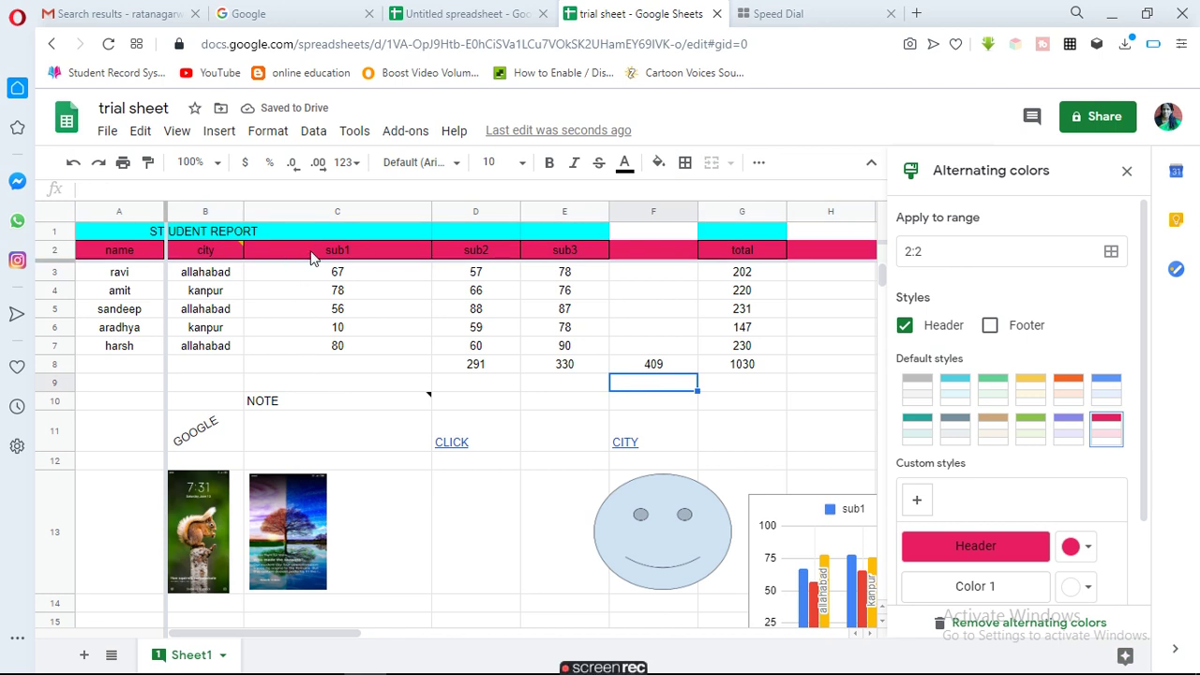
{"action": "left_click", "coordinate": [328, 232]}
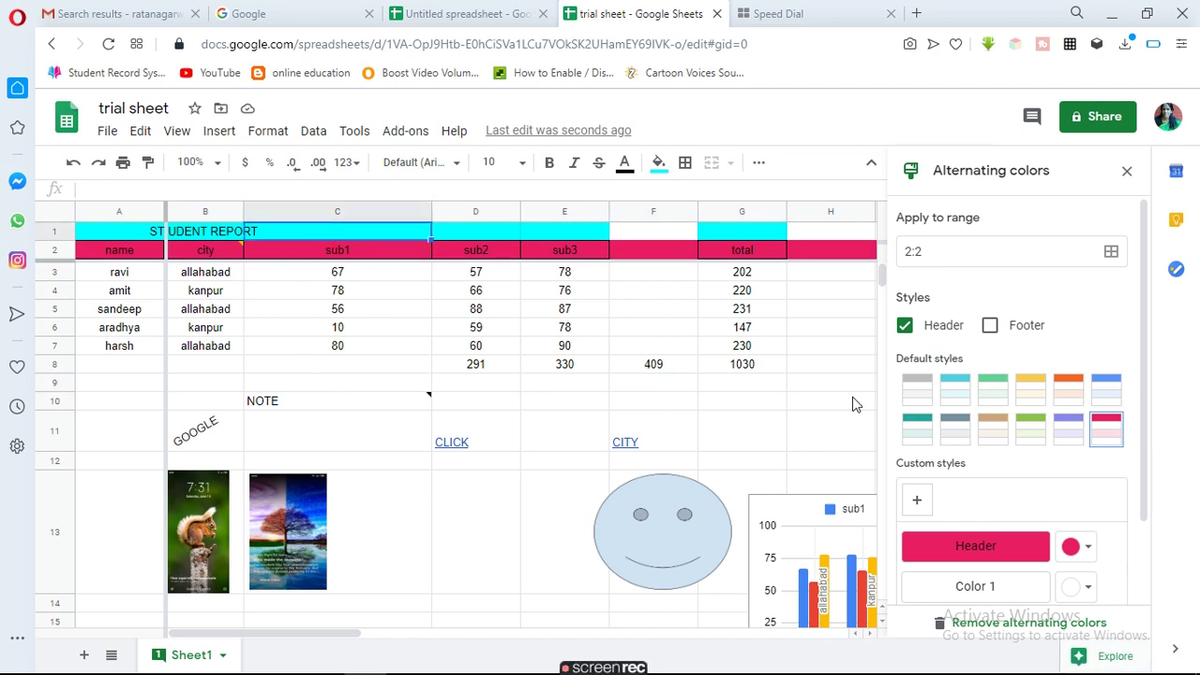
{"action": "left_click", "coordinate": [55, 249]}
{"action": "left_click", "coordinate": [417, 463]}
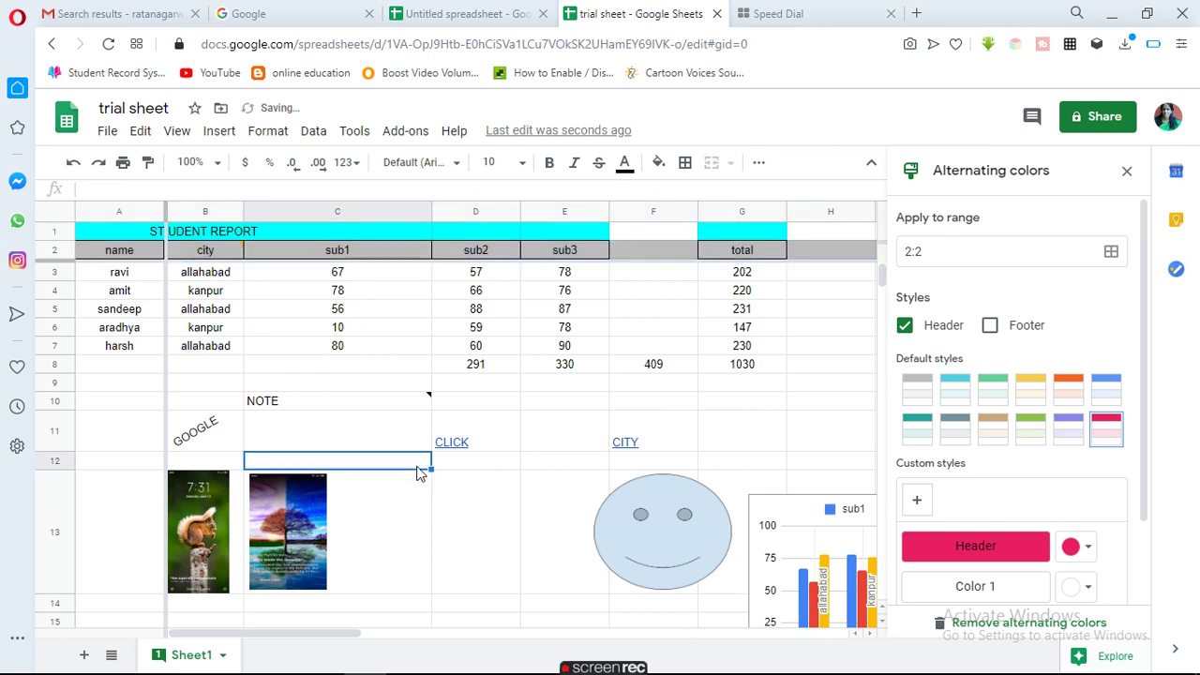
{"action": "left_click", "coordinate": [590, 401]}
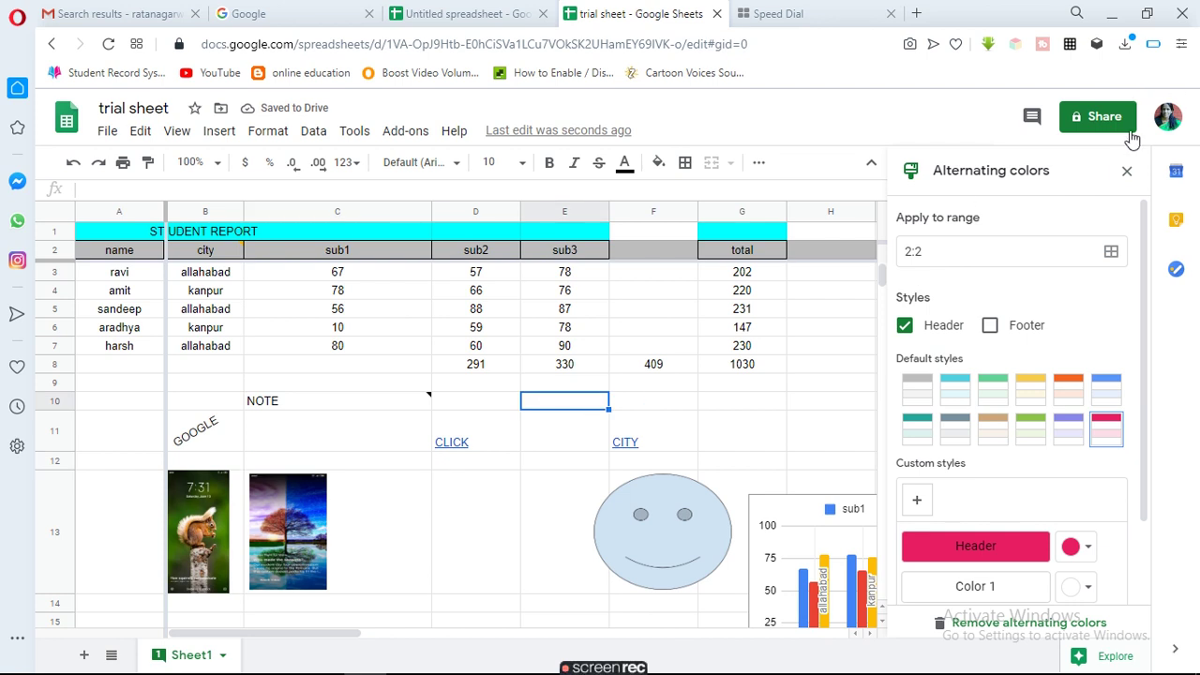
Step: Close the Alternating colors panel and the trial sheet browser tab
{"action": "left_click", "coordinate": [1127, 171]}
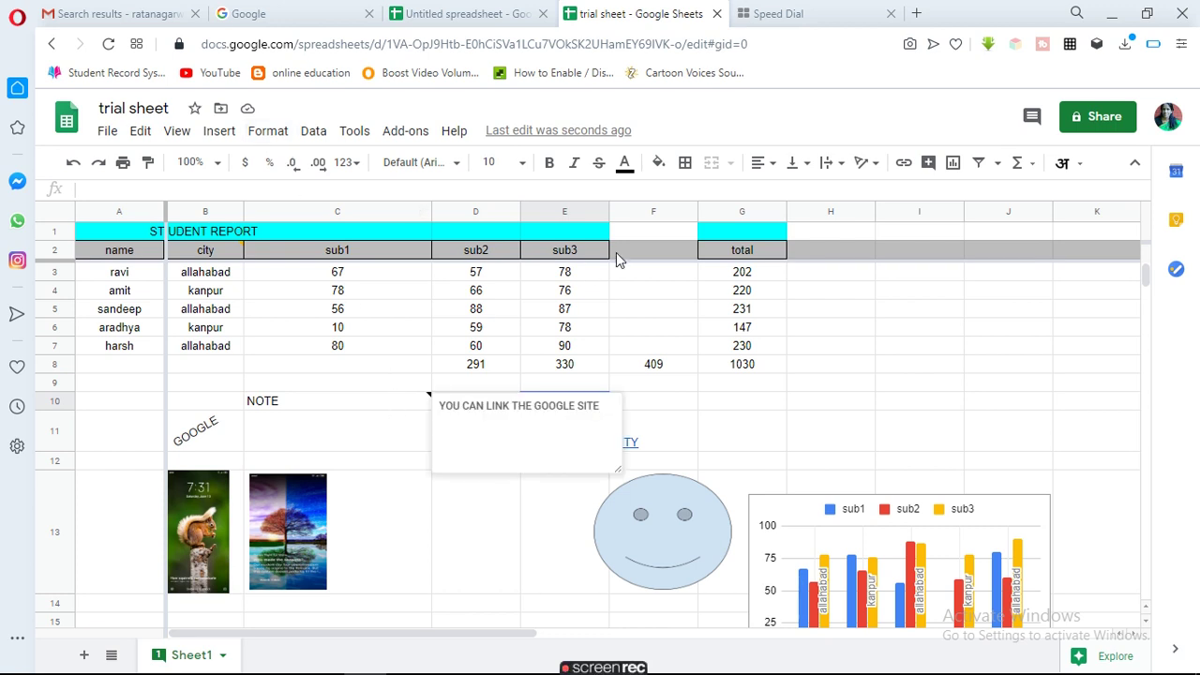
{"action": "left_click", "coordinate": [717, 14]}
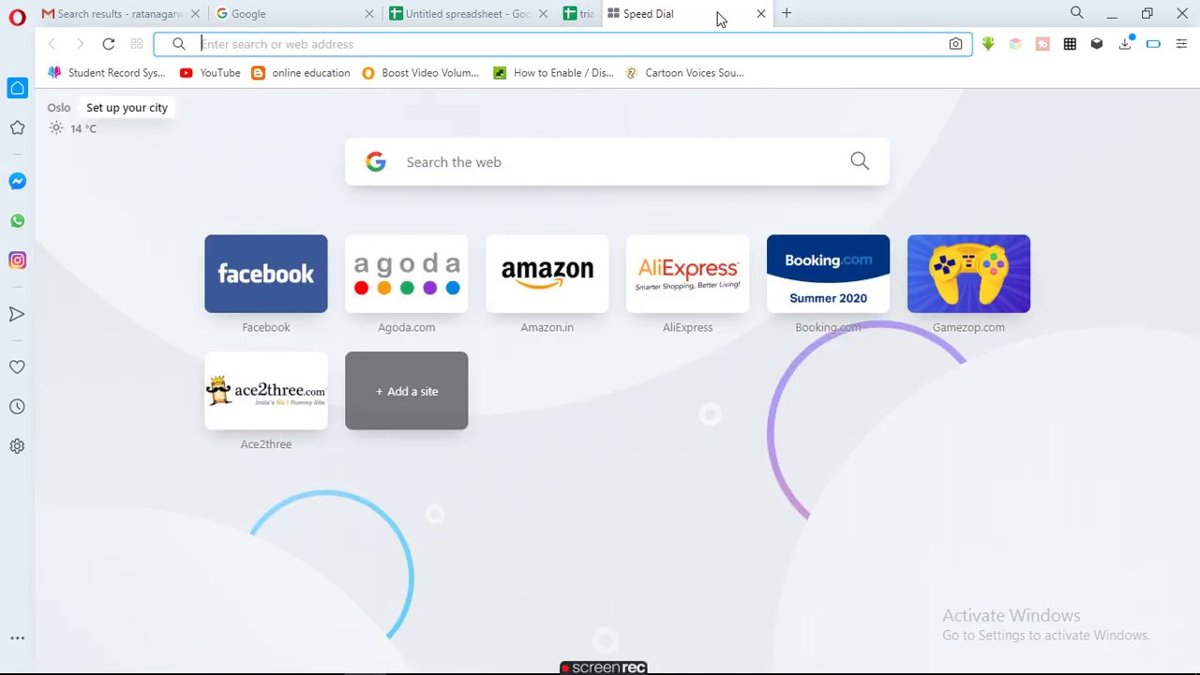